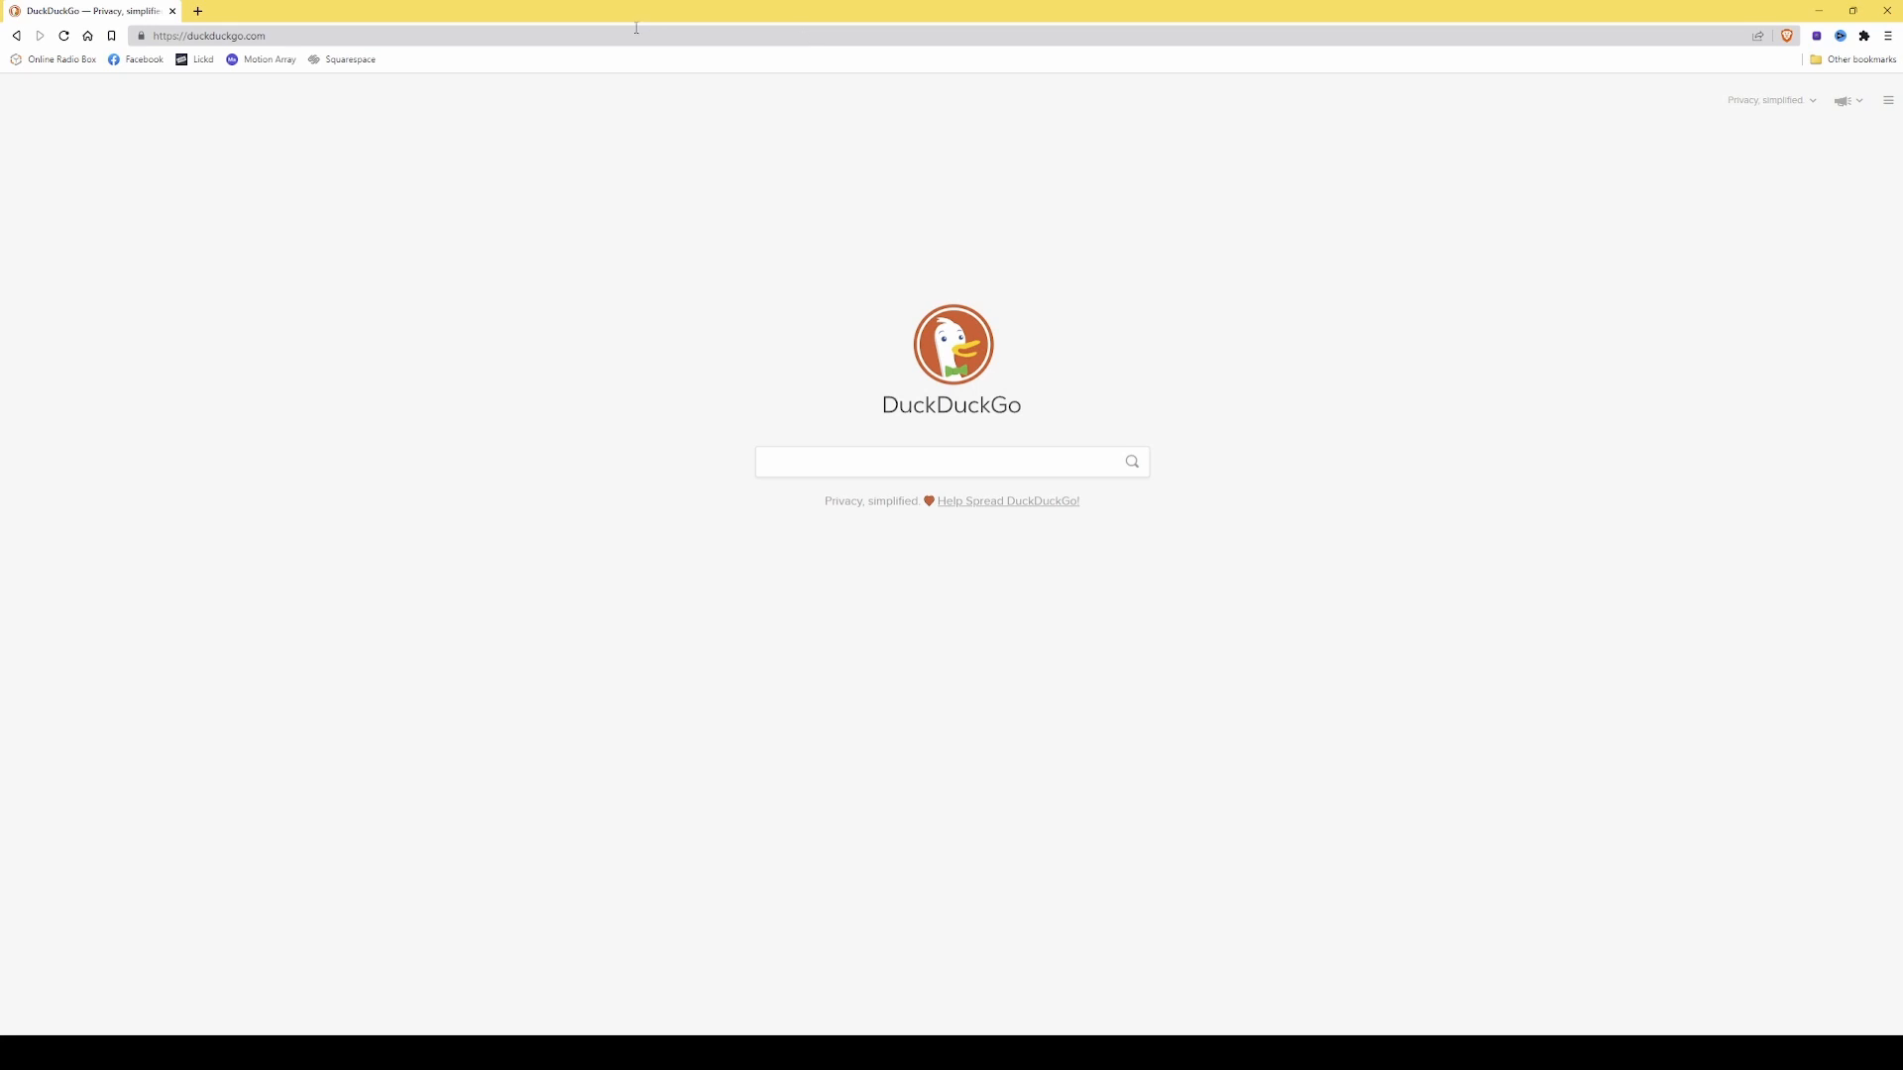
# - Open the hub's page at 192.168.0.1 and sign in to the Hub 3.0 settings with the router password
pyautogui.click(574, 36)
pyautogui.write('192.1')
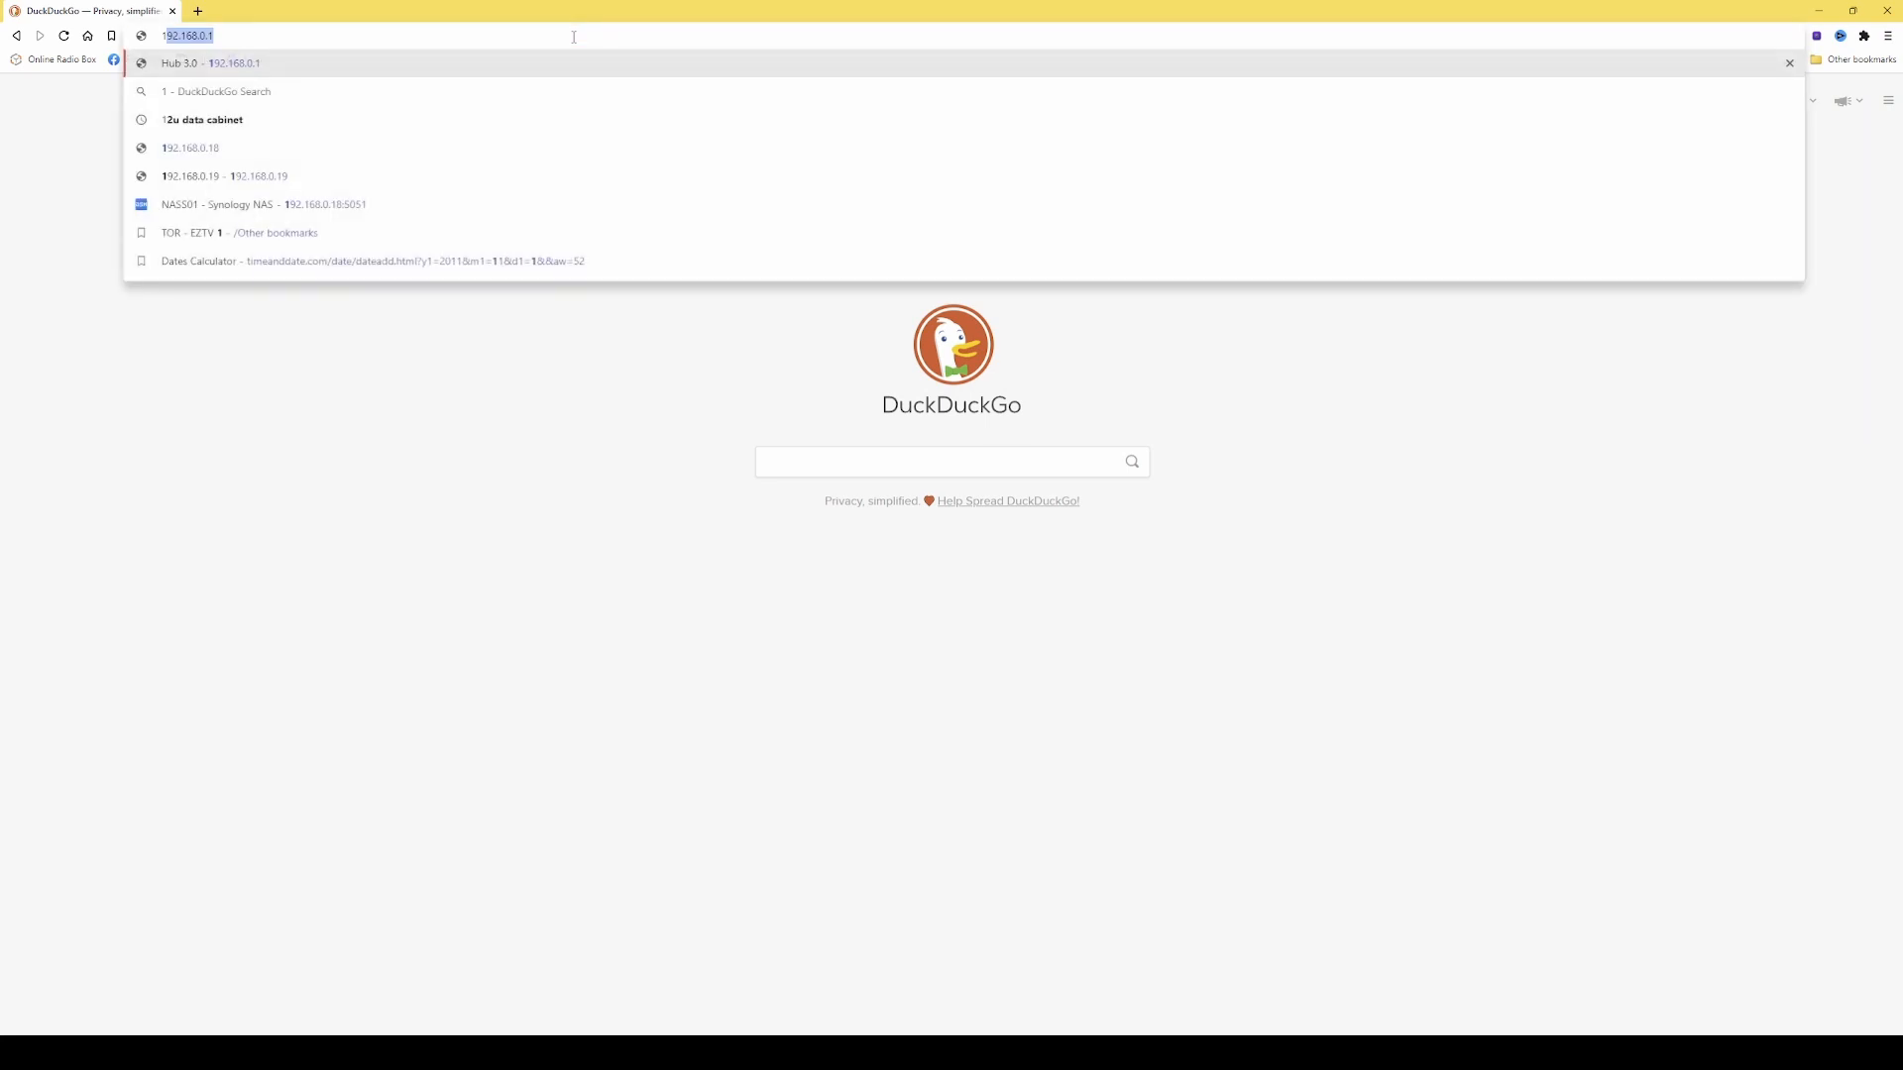
pyautogui.write('68.0.1')
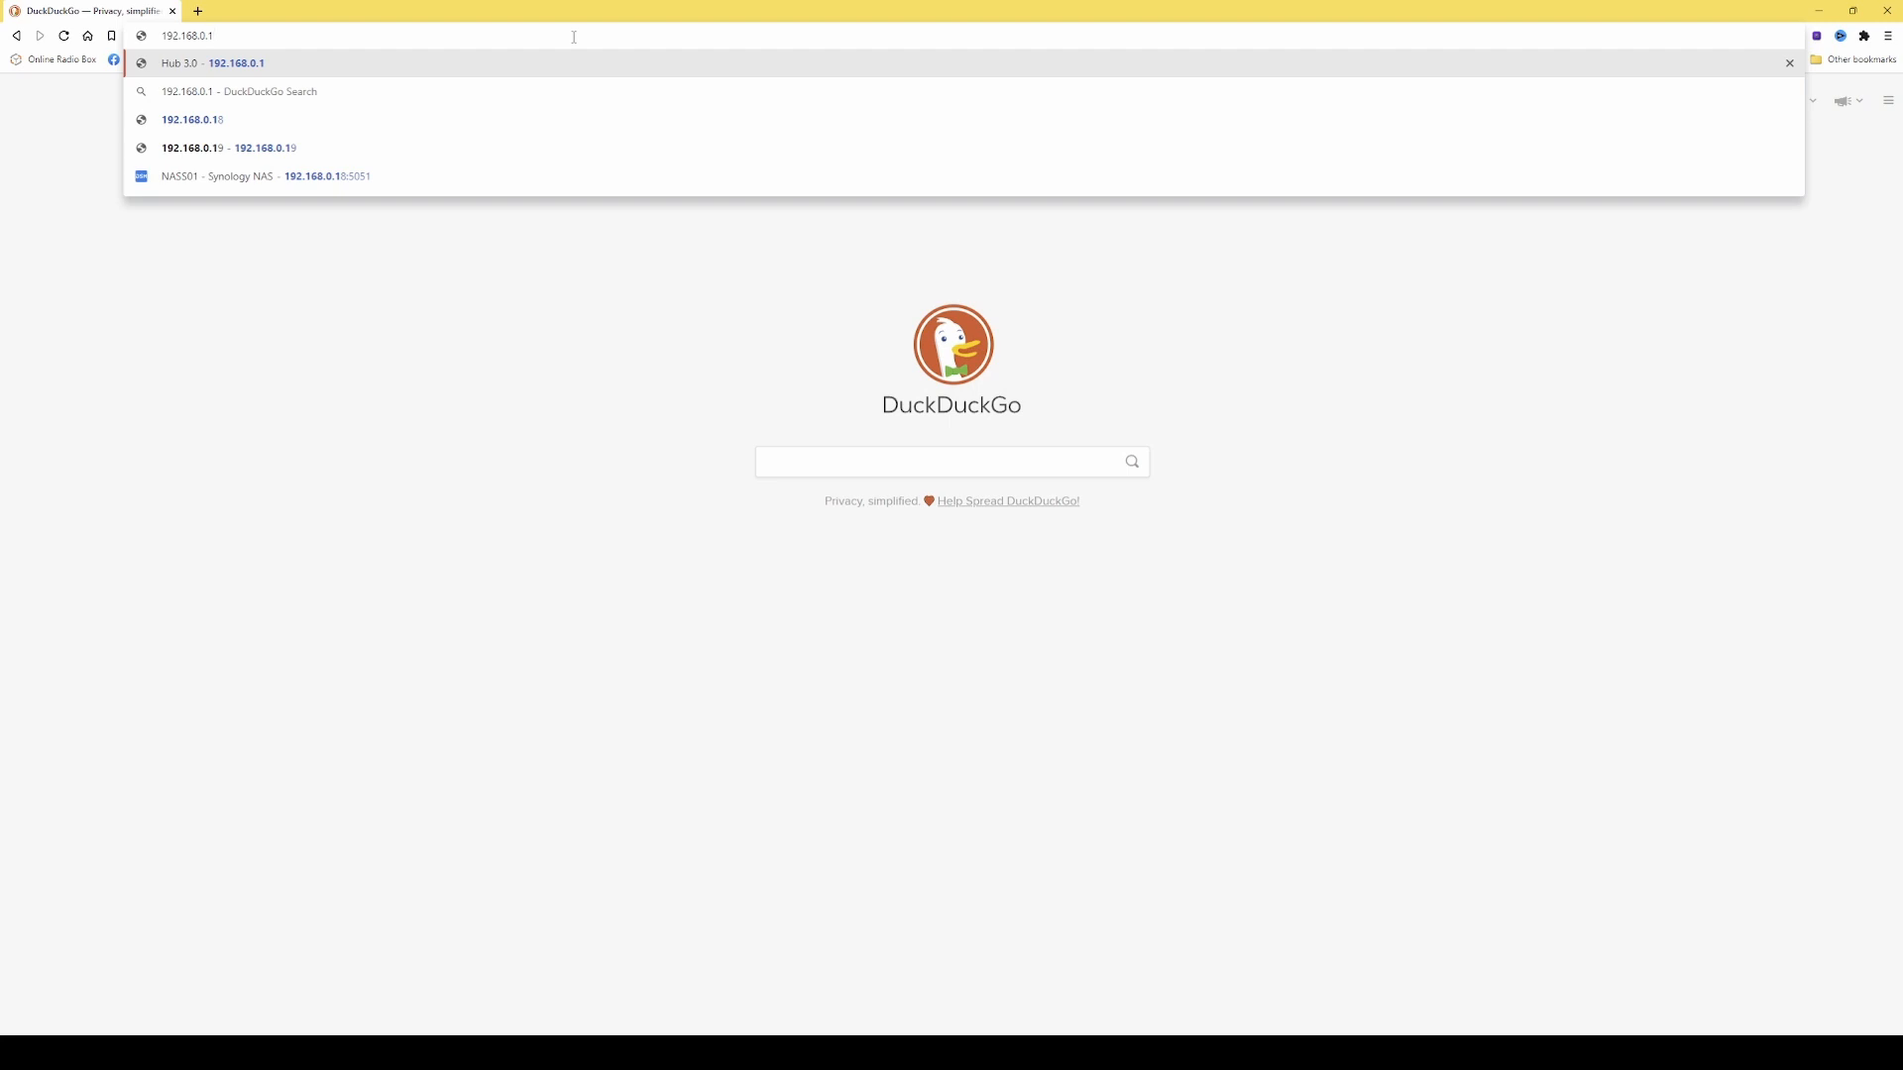
pyautogui.press('Return')
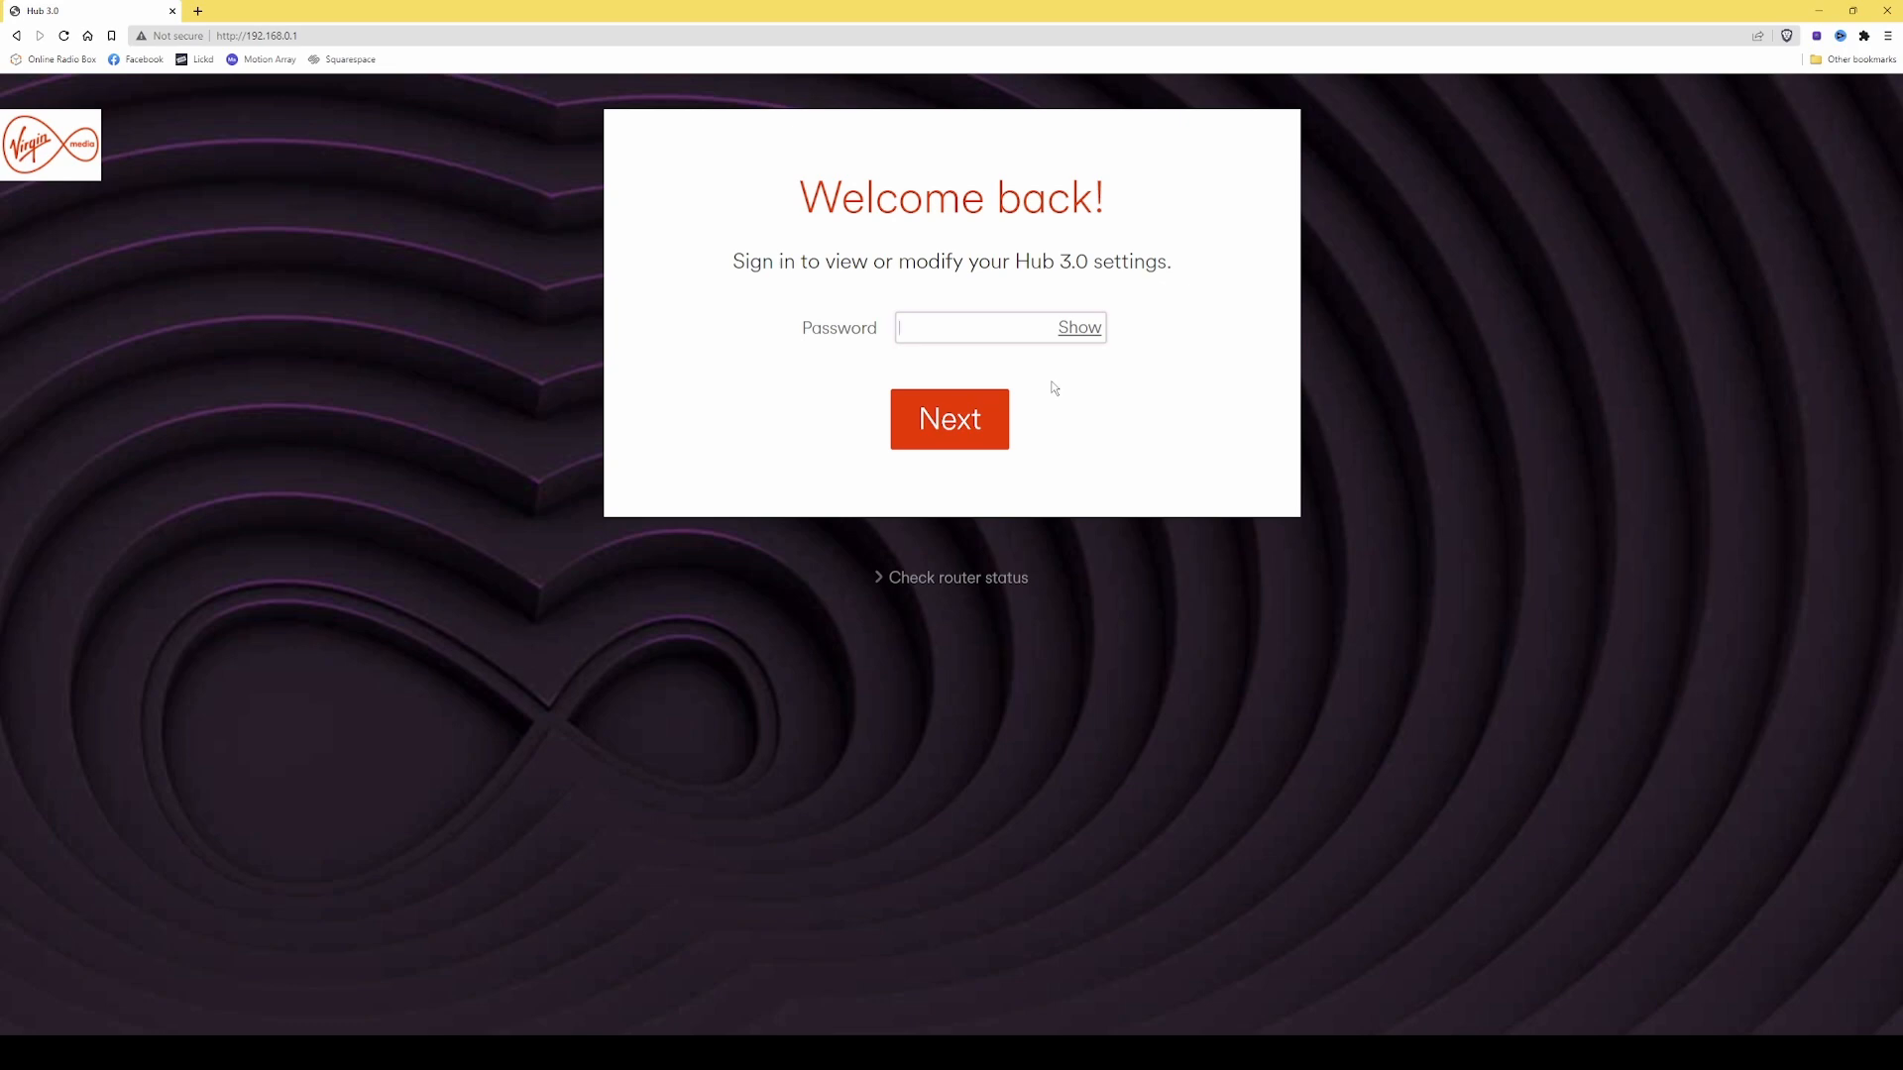
pyautogui.hotkey('ctrl', 'v')
pyautogui.click(972, 422)
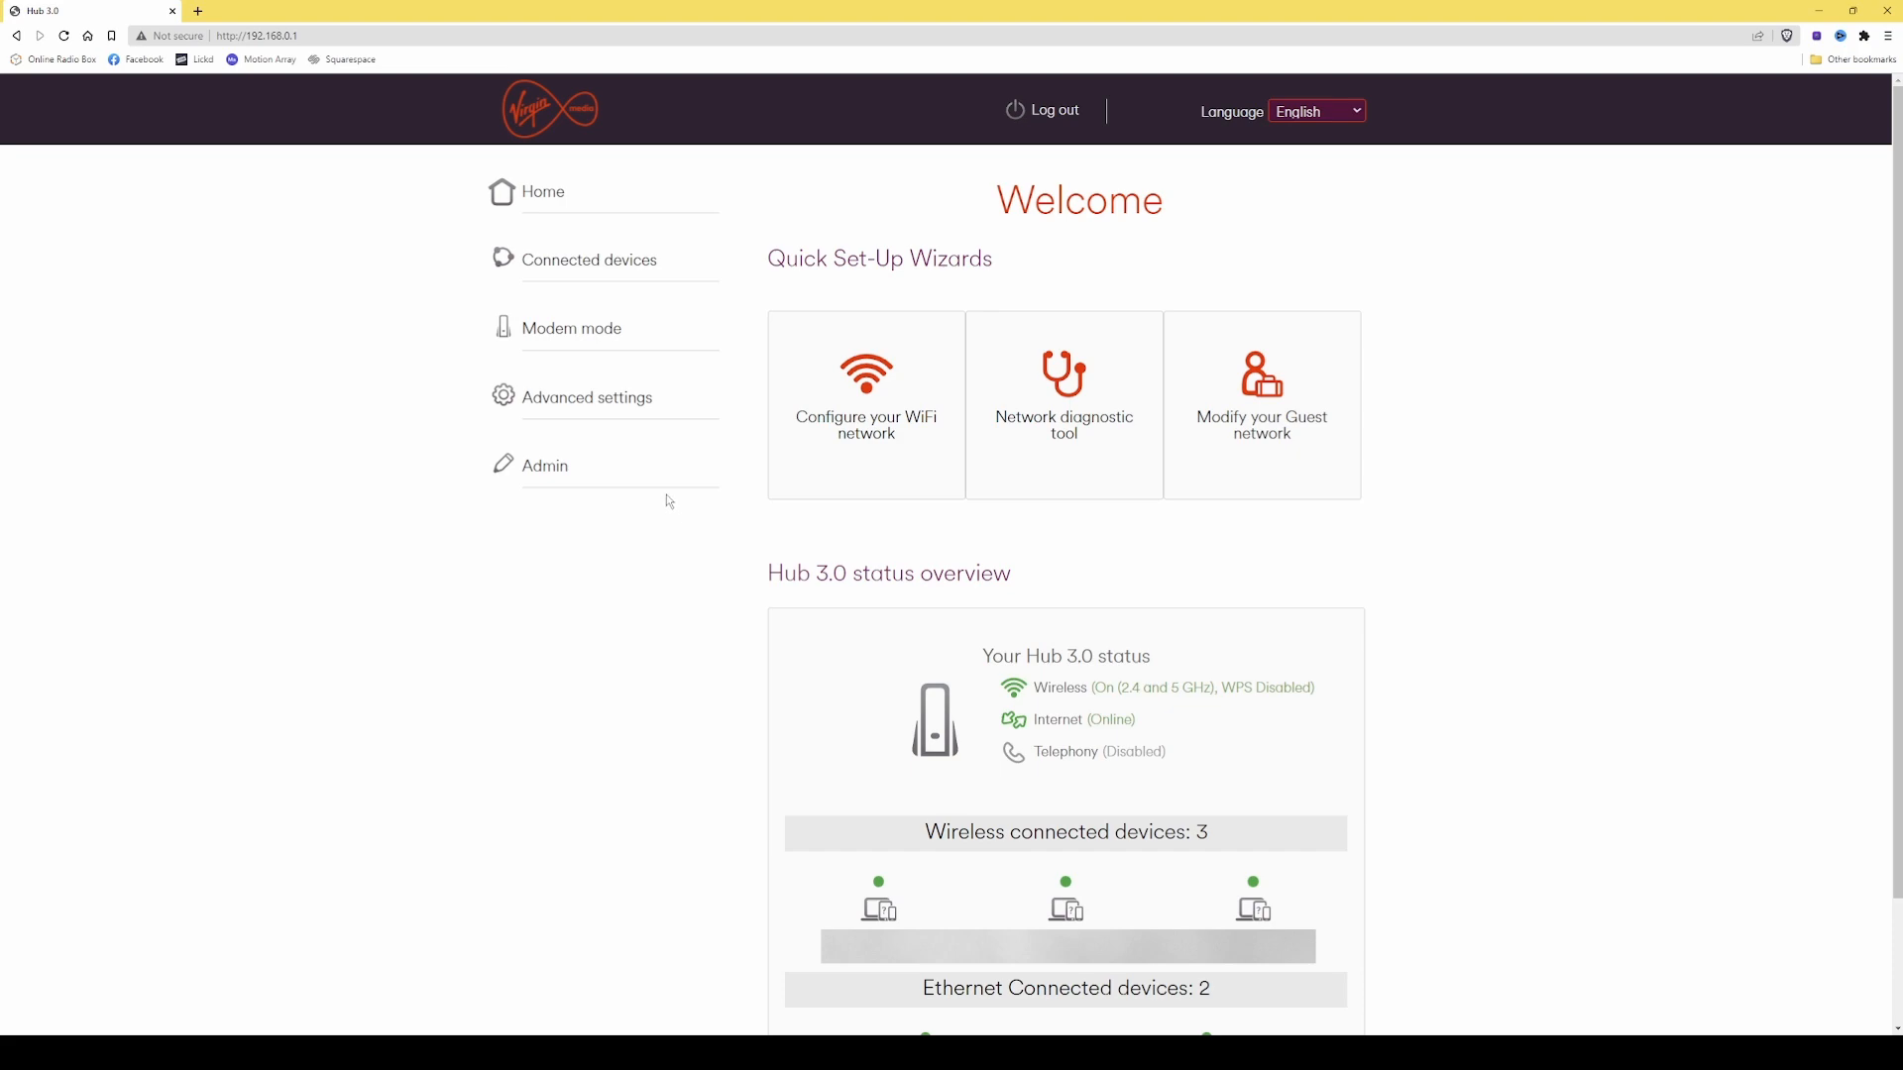
# - Switch the Hub 3.0 from router mode to modem mode and apply the changes
pyautogui.click(573, 330)
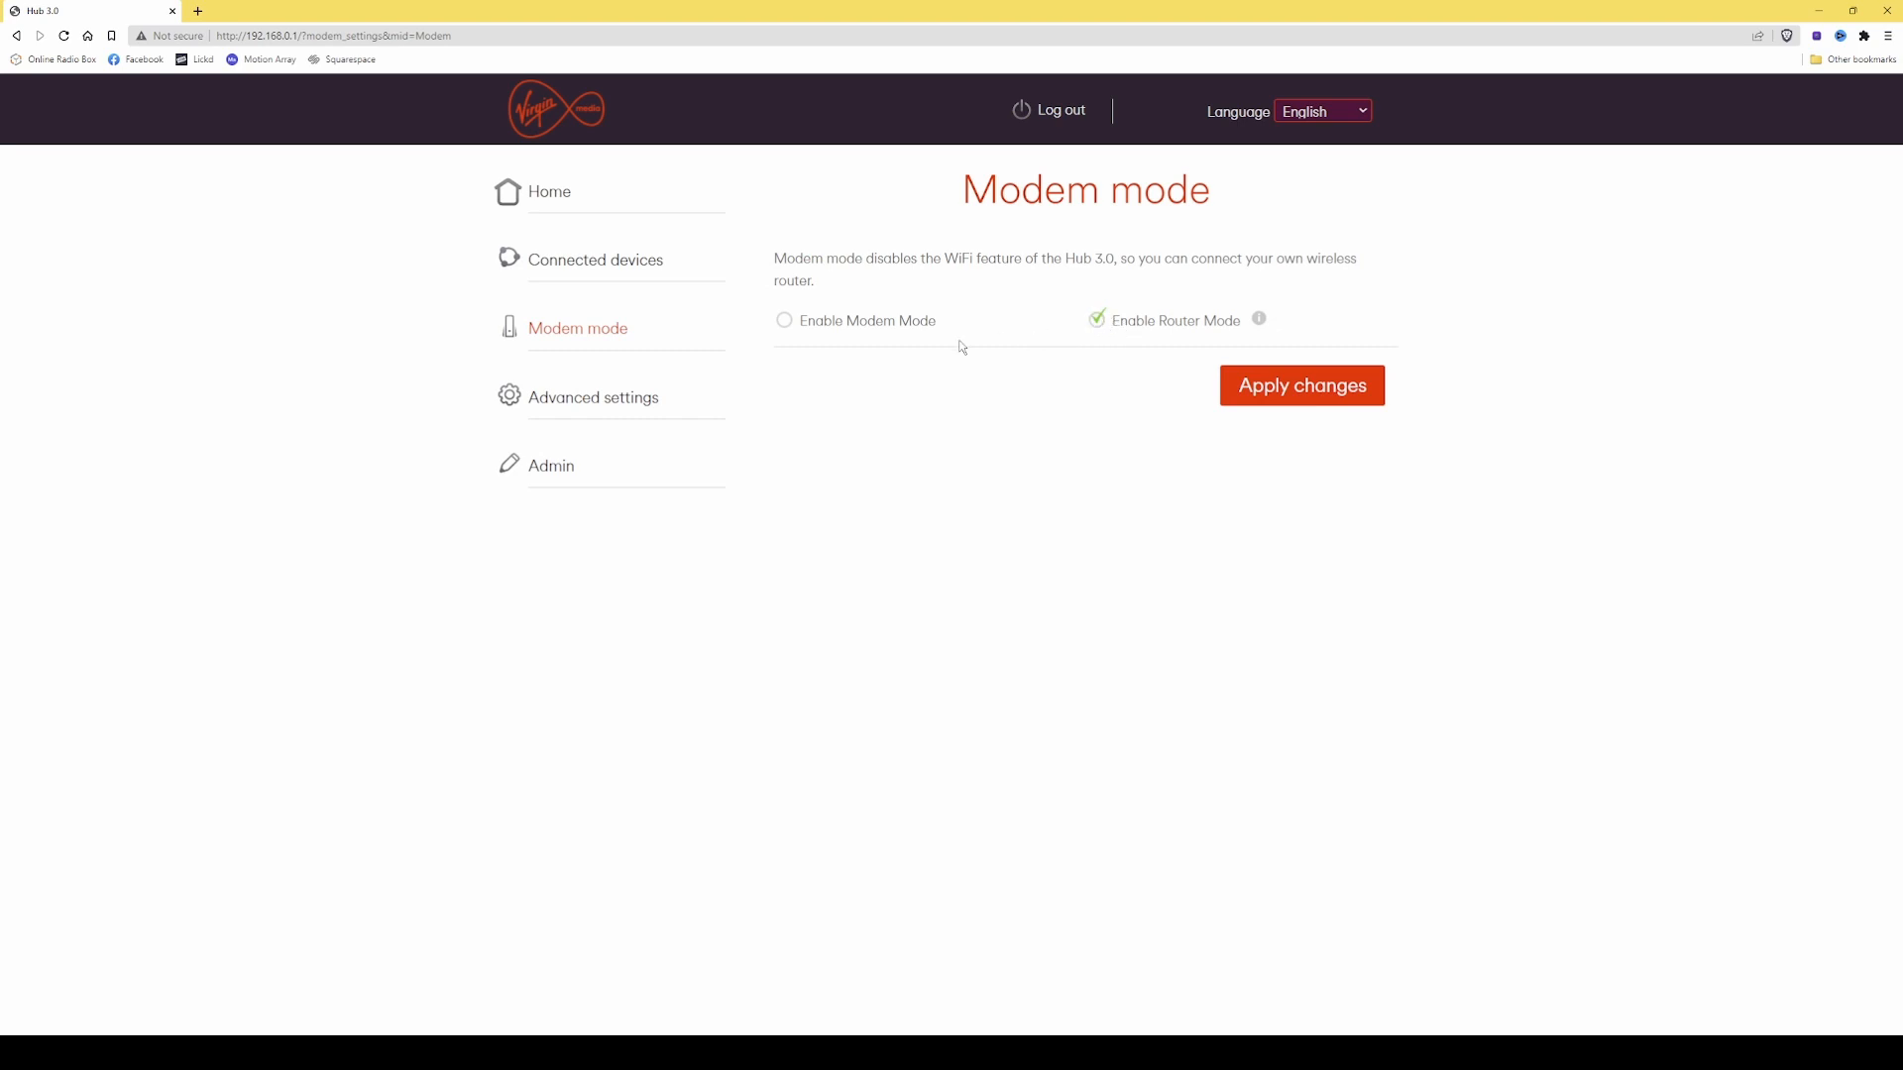
pyautogui.click(784, 327)
pyautogui.click(1348, 389)
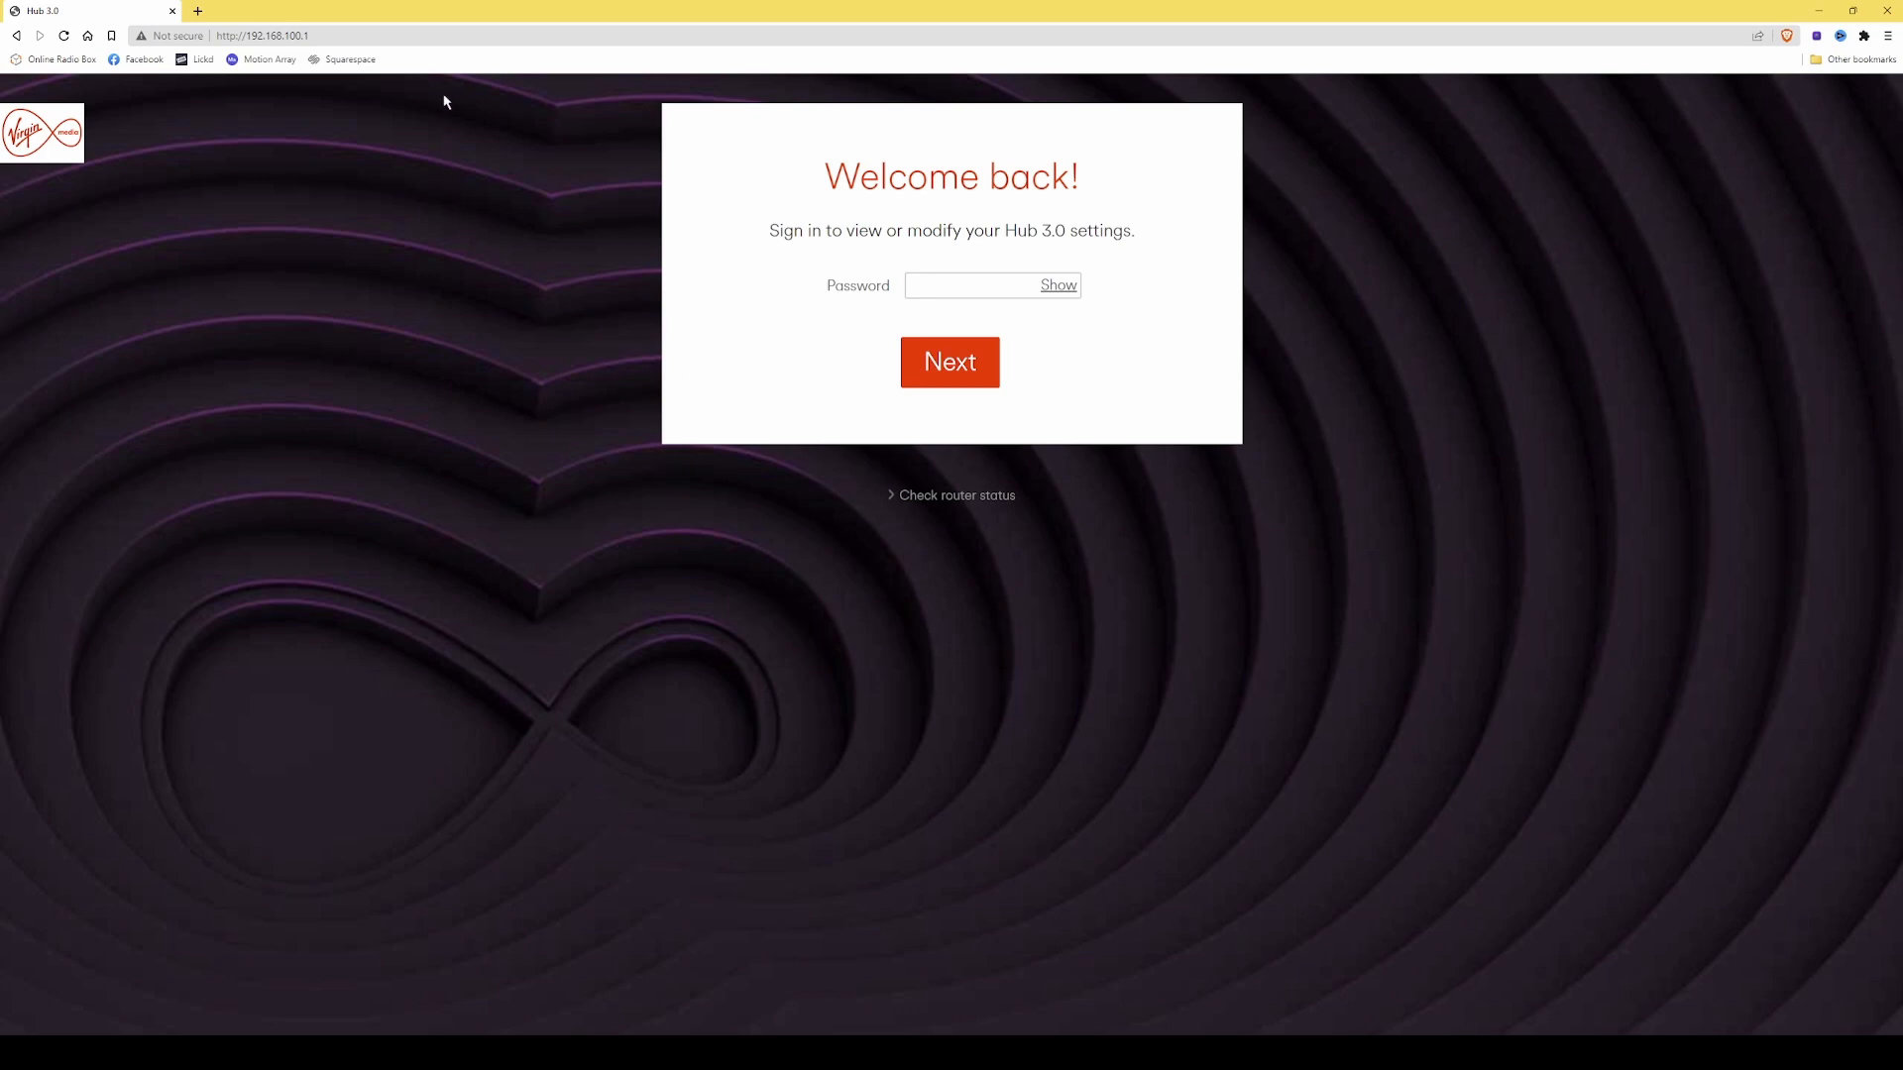
# - Open the hub's modem-mode address 192.168.100.1 and sign in with the router password
pyautogui.click(415, 39)
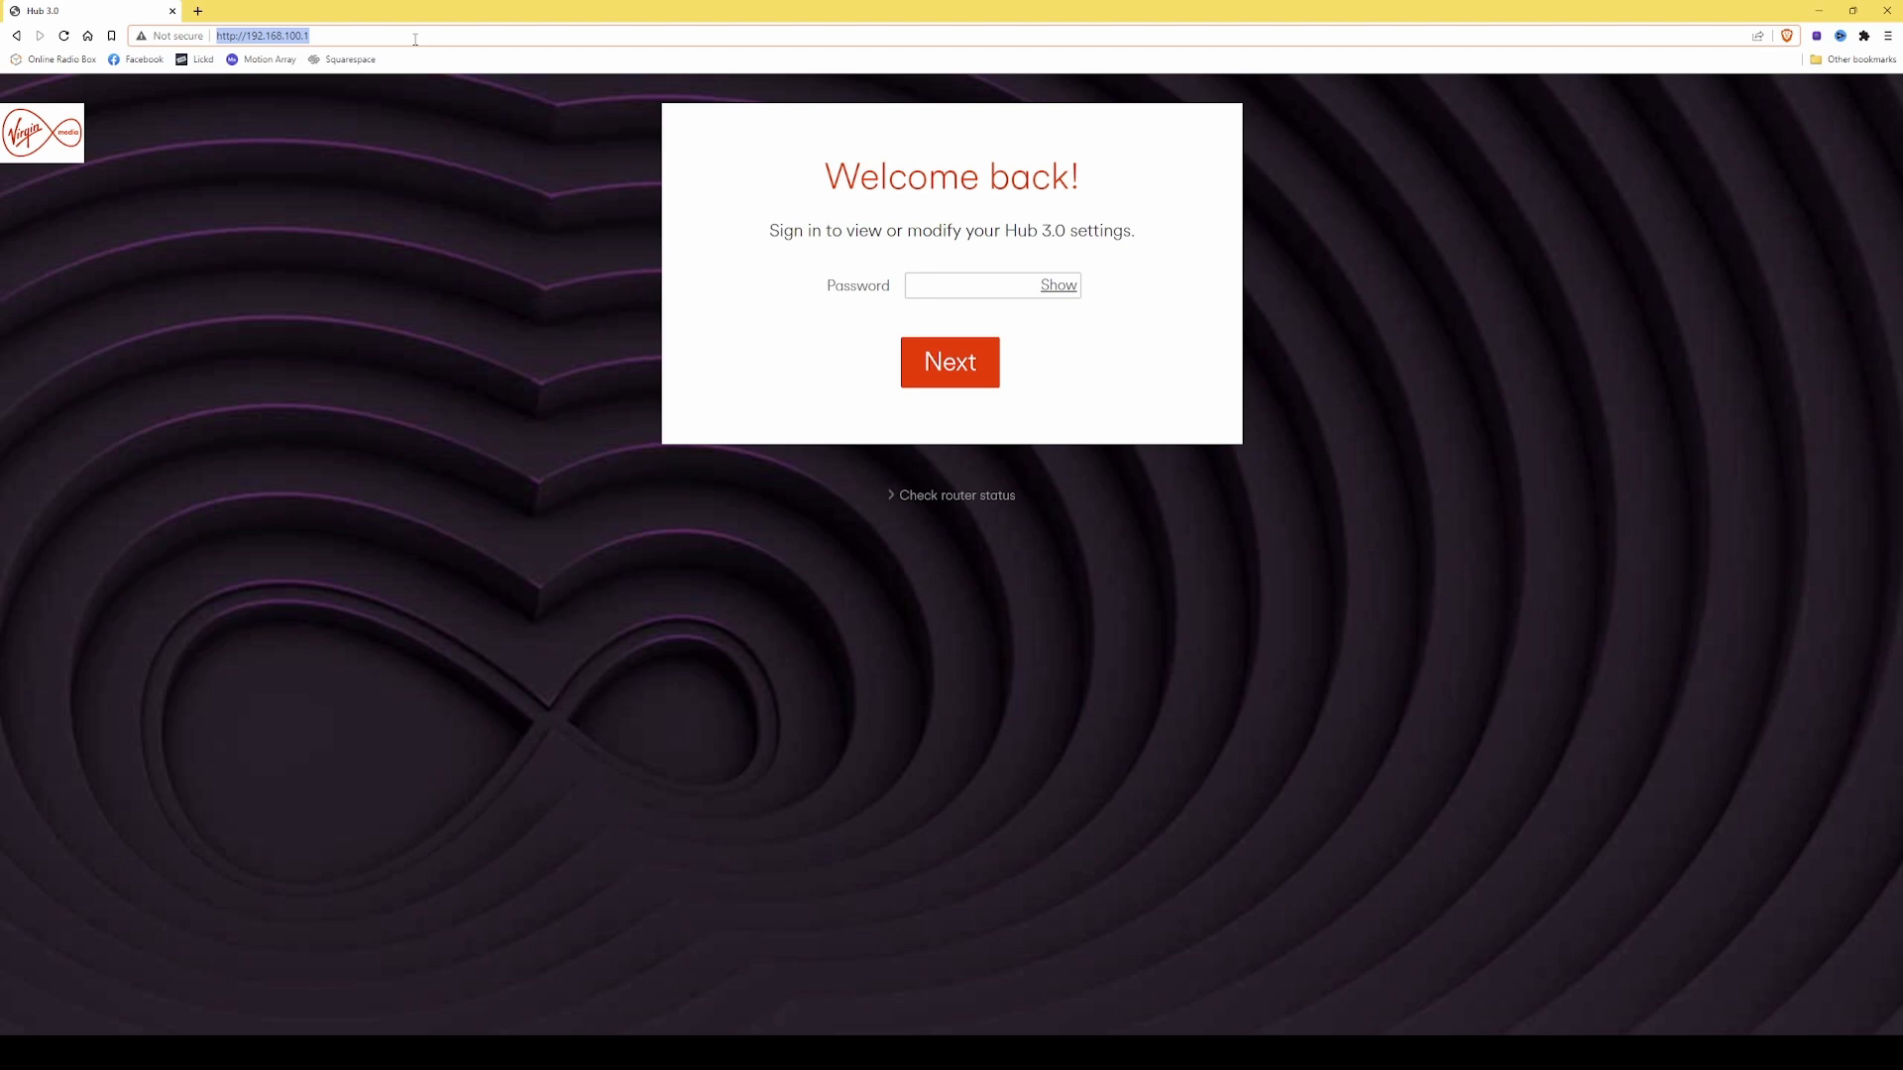
pyautogui.write('19')
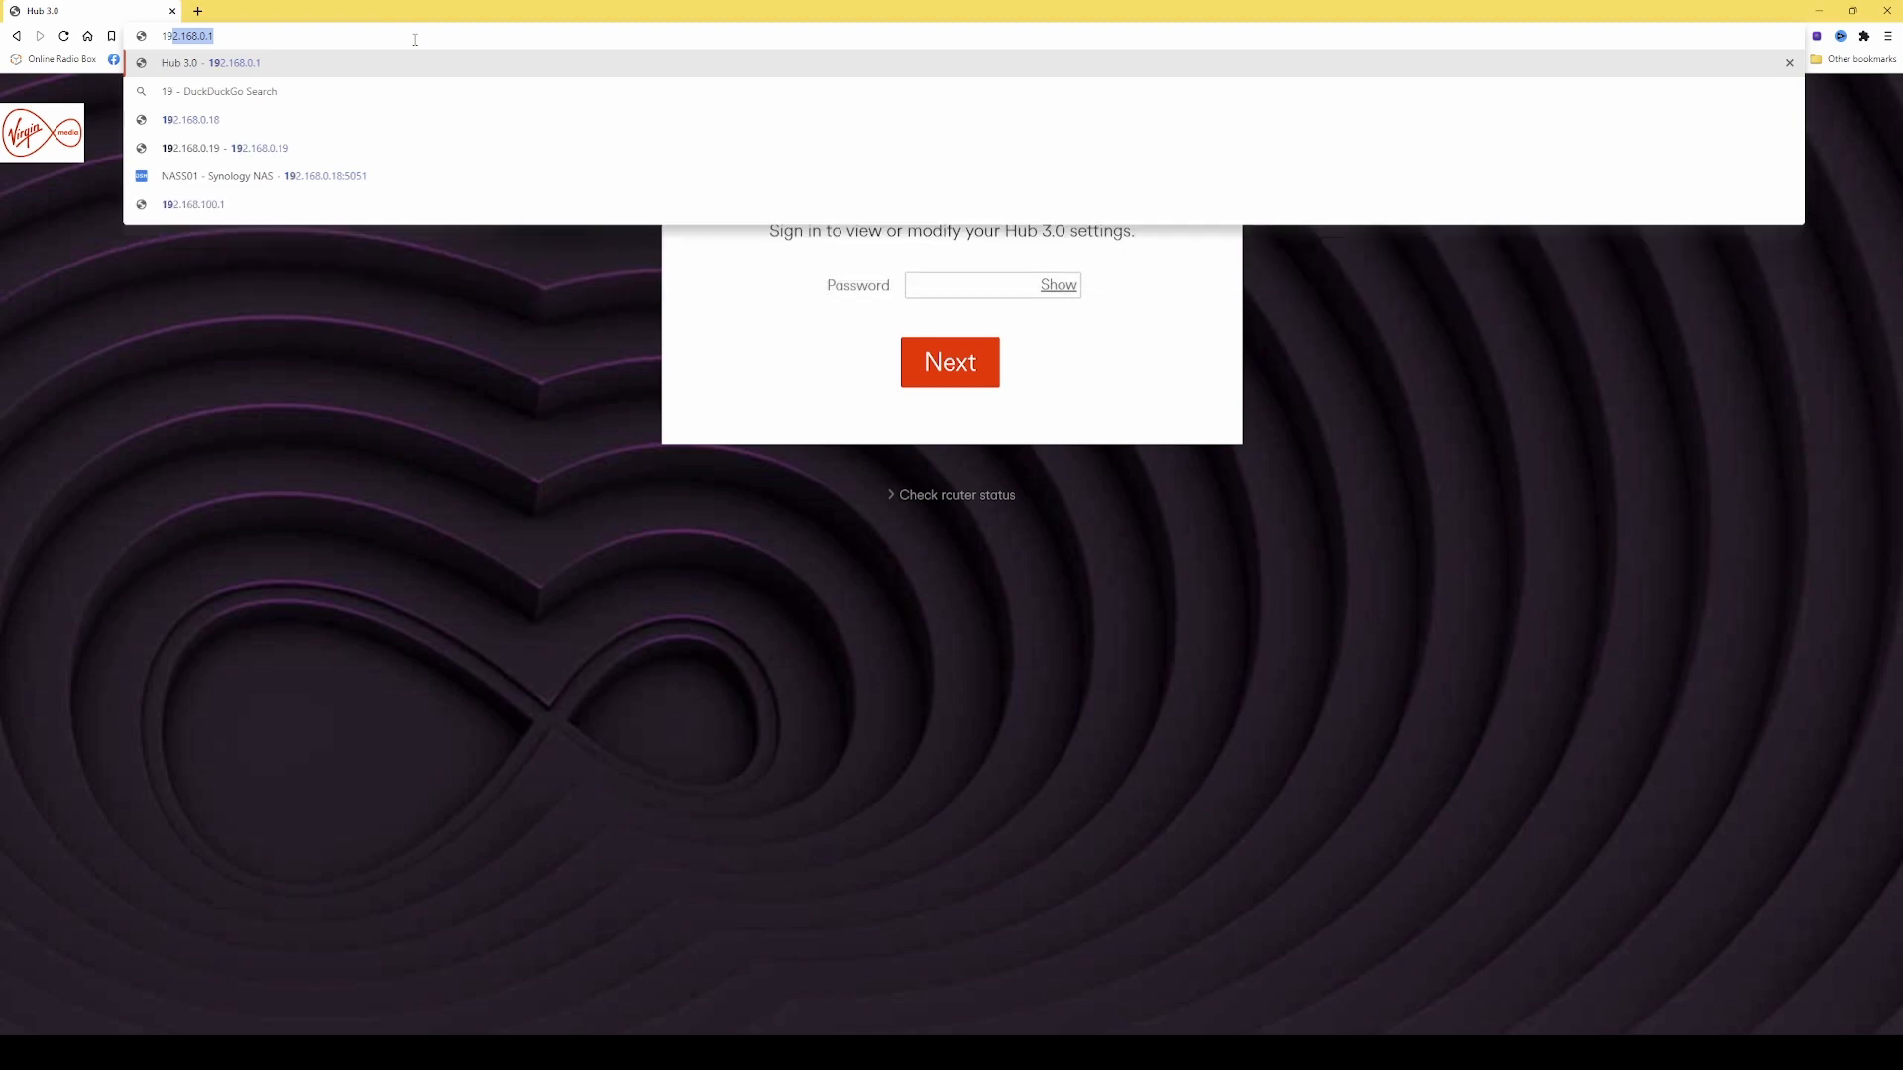
pyautogui.write('2.168.100.1')
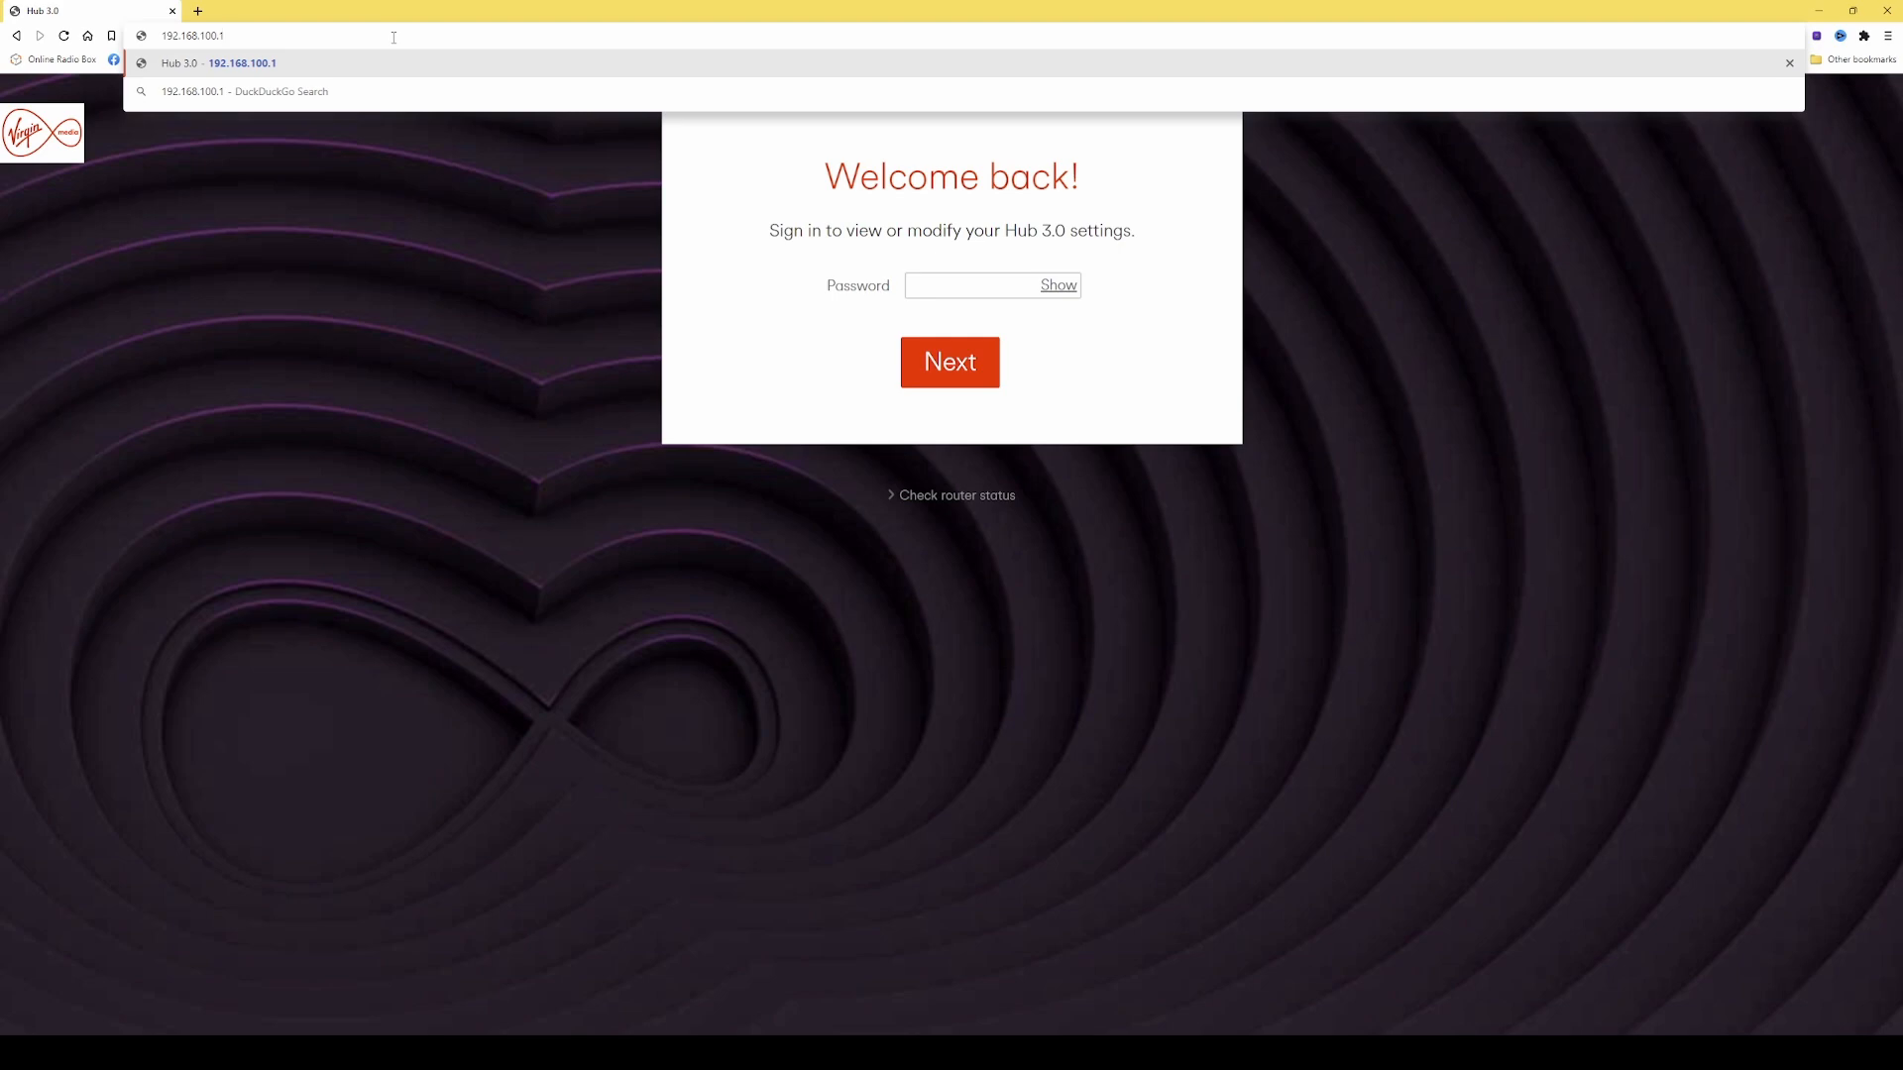
pyautogui.press('Return')
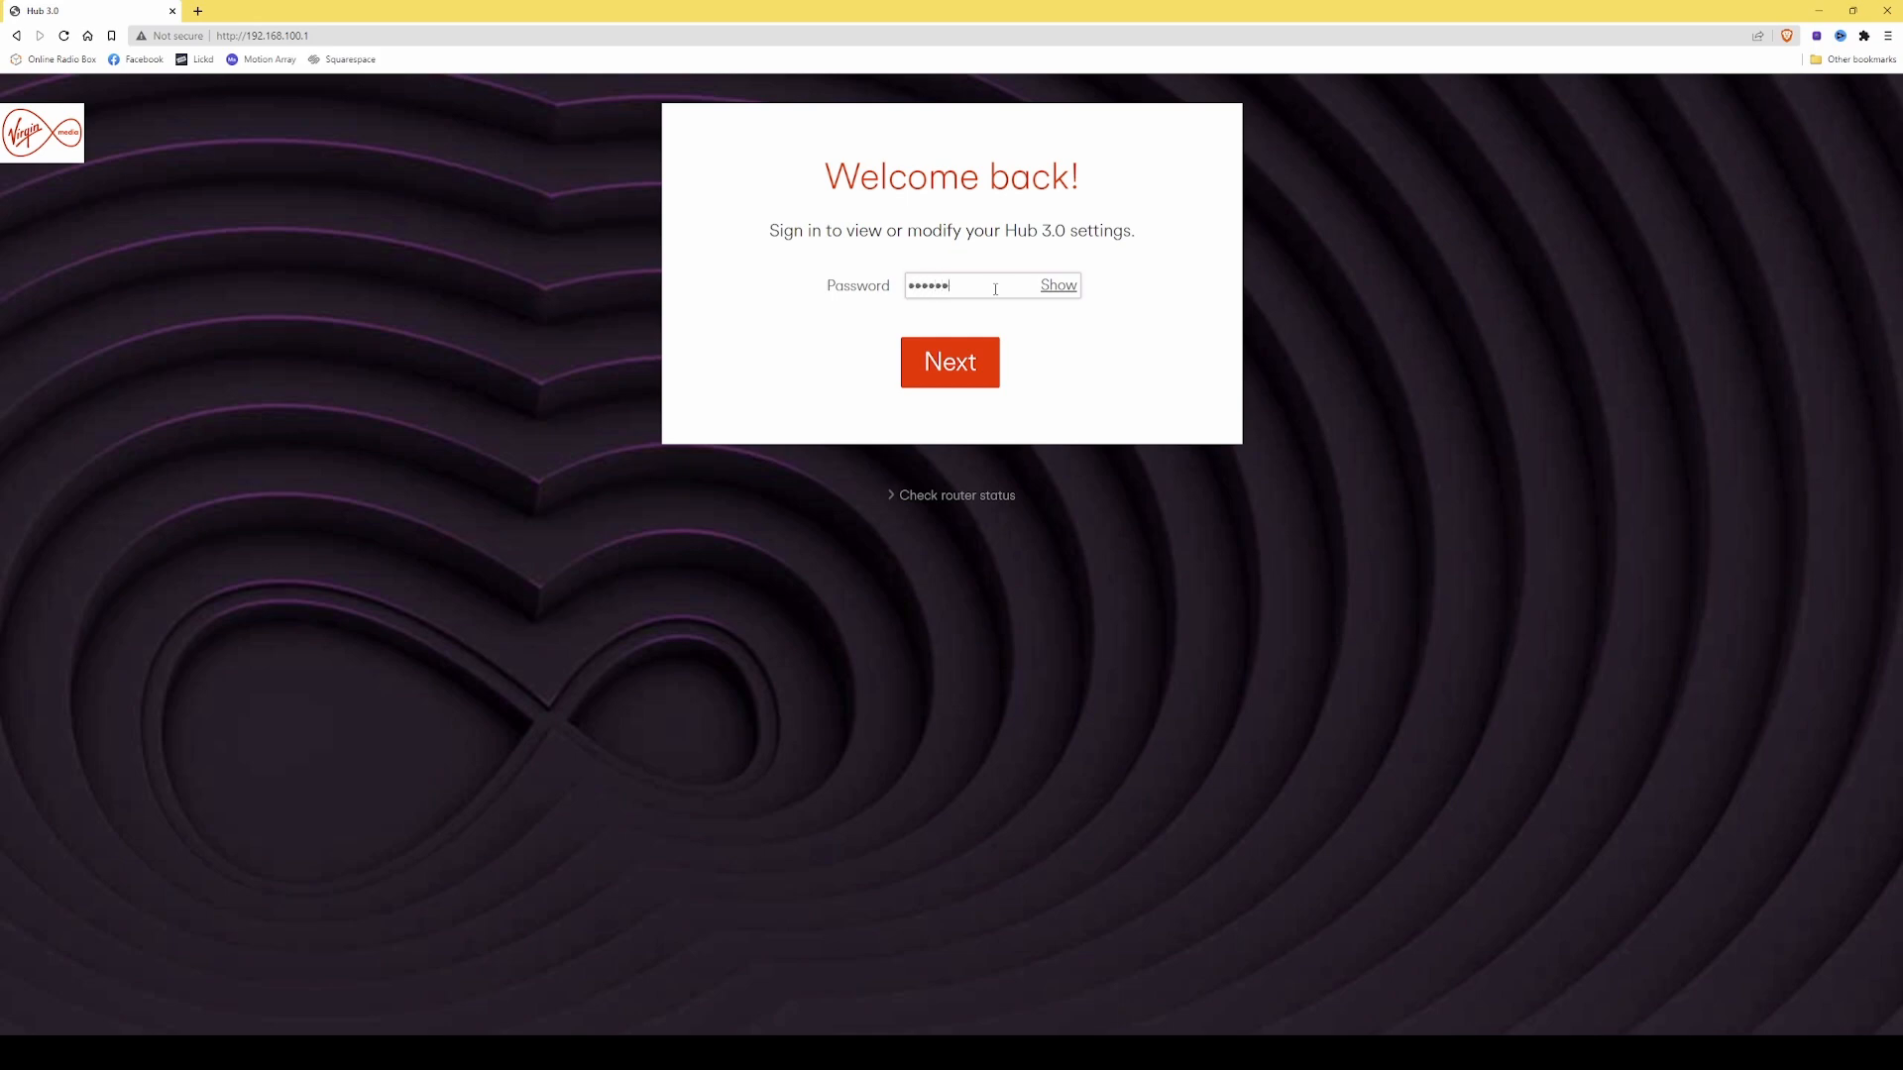
pyautogui.write('••')
pyautogui.click(968, 366)
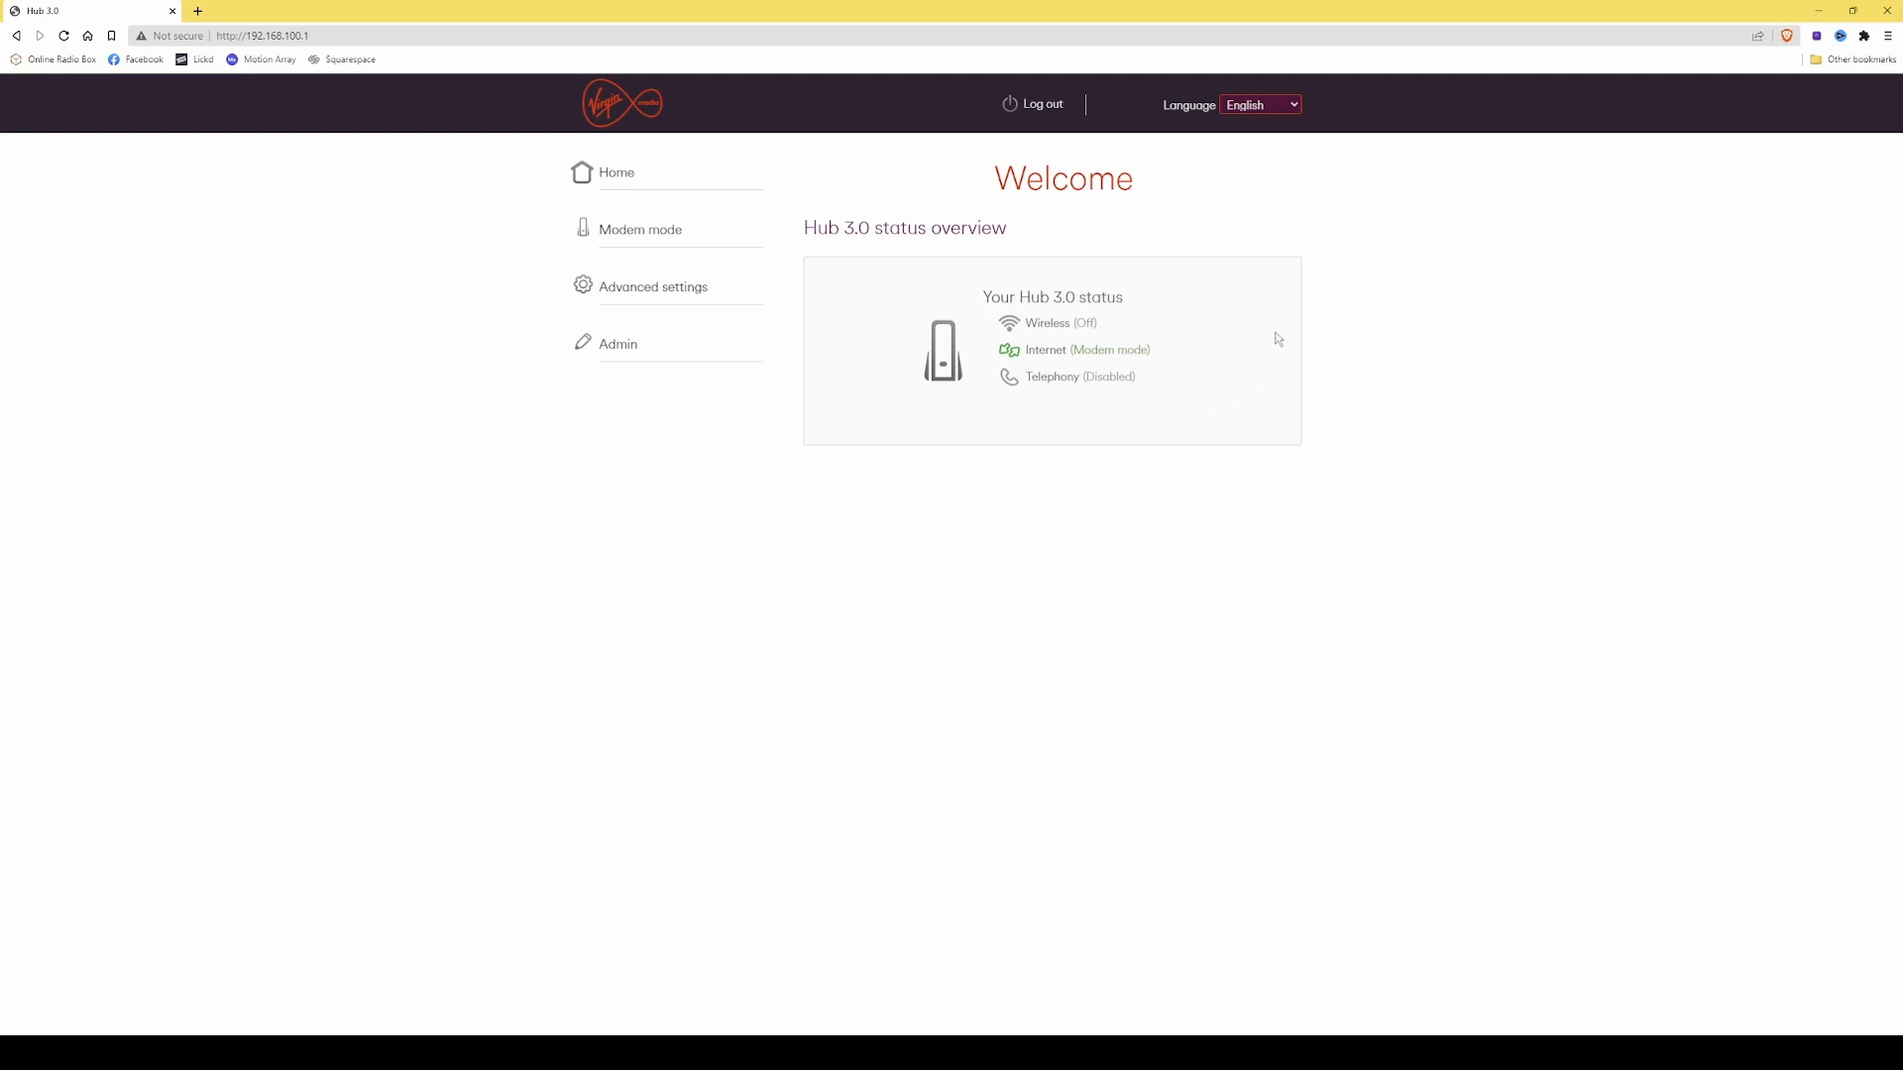
# - View the hub's network status in the advanced tools and its modem mode settings
pyautogui.click(679, 290)
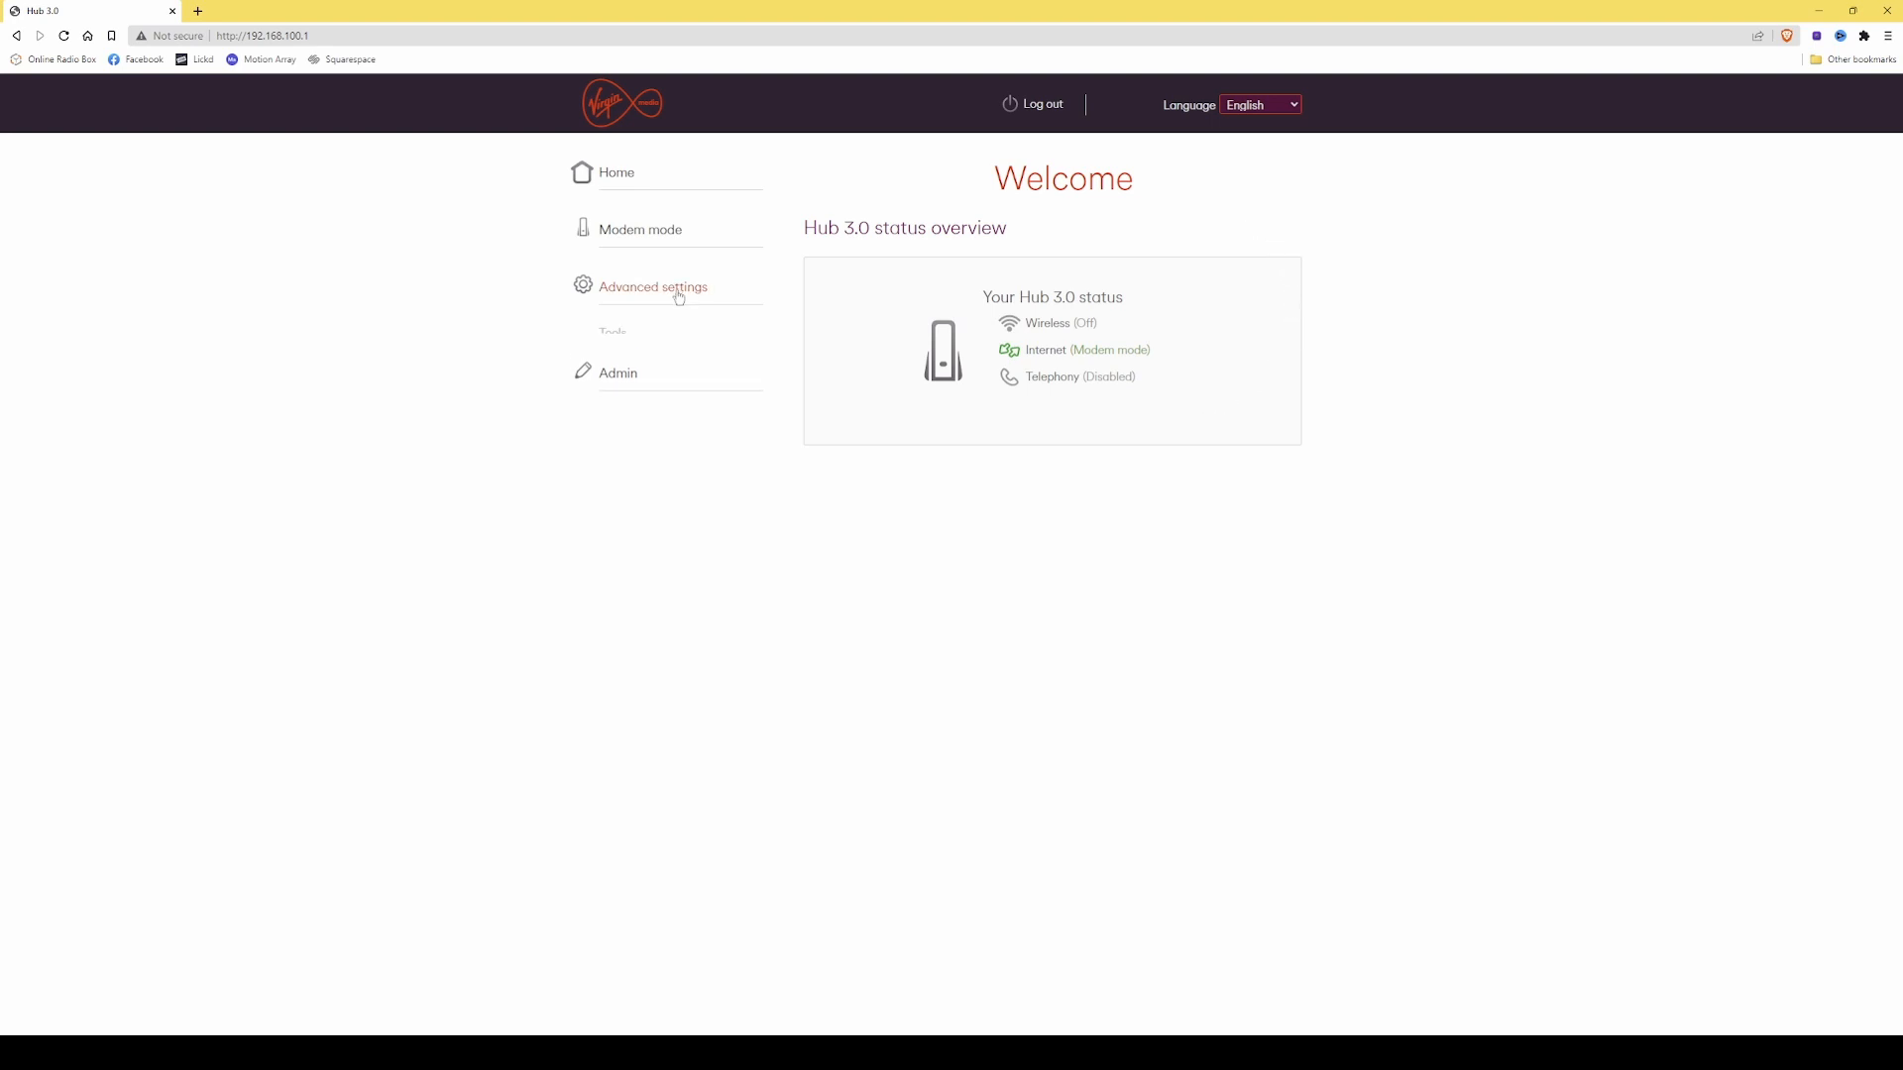
pyautogui.click(615, 342)
pyautogui.click(667, 363)
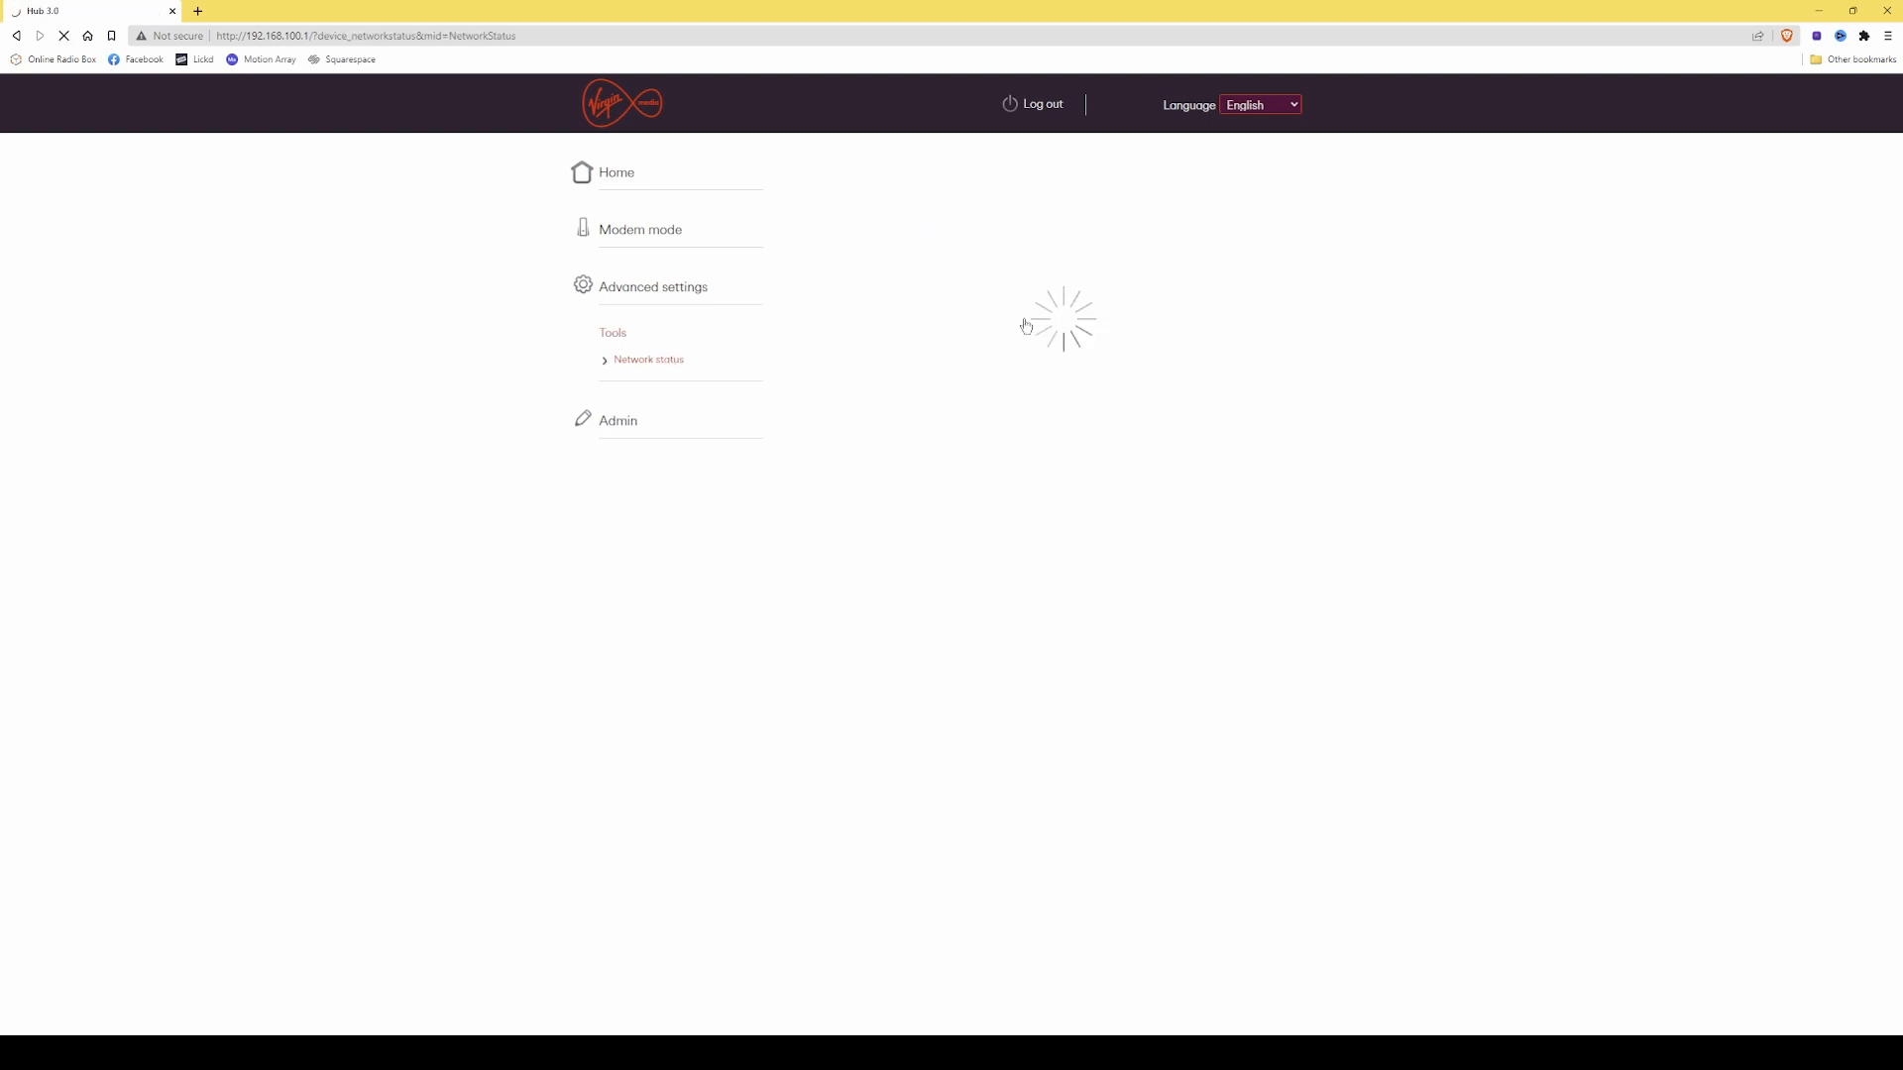
pyautogui.click(623, 234)
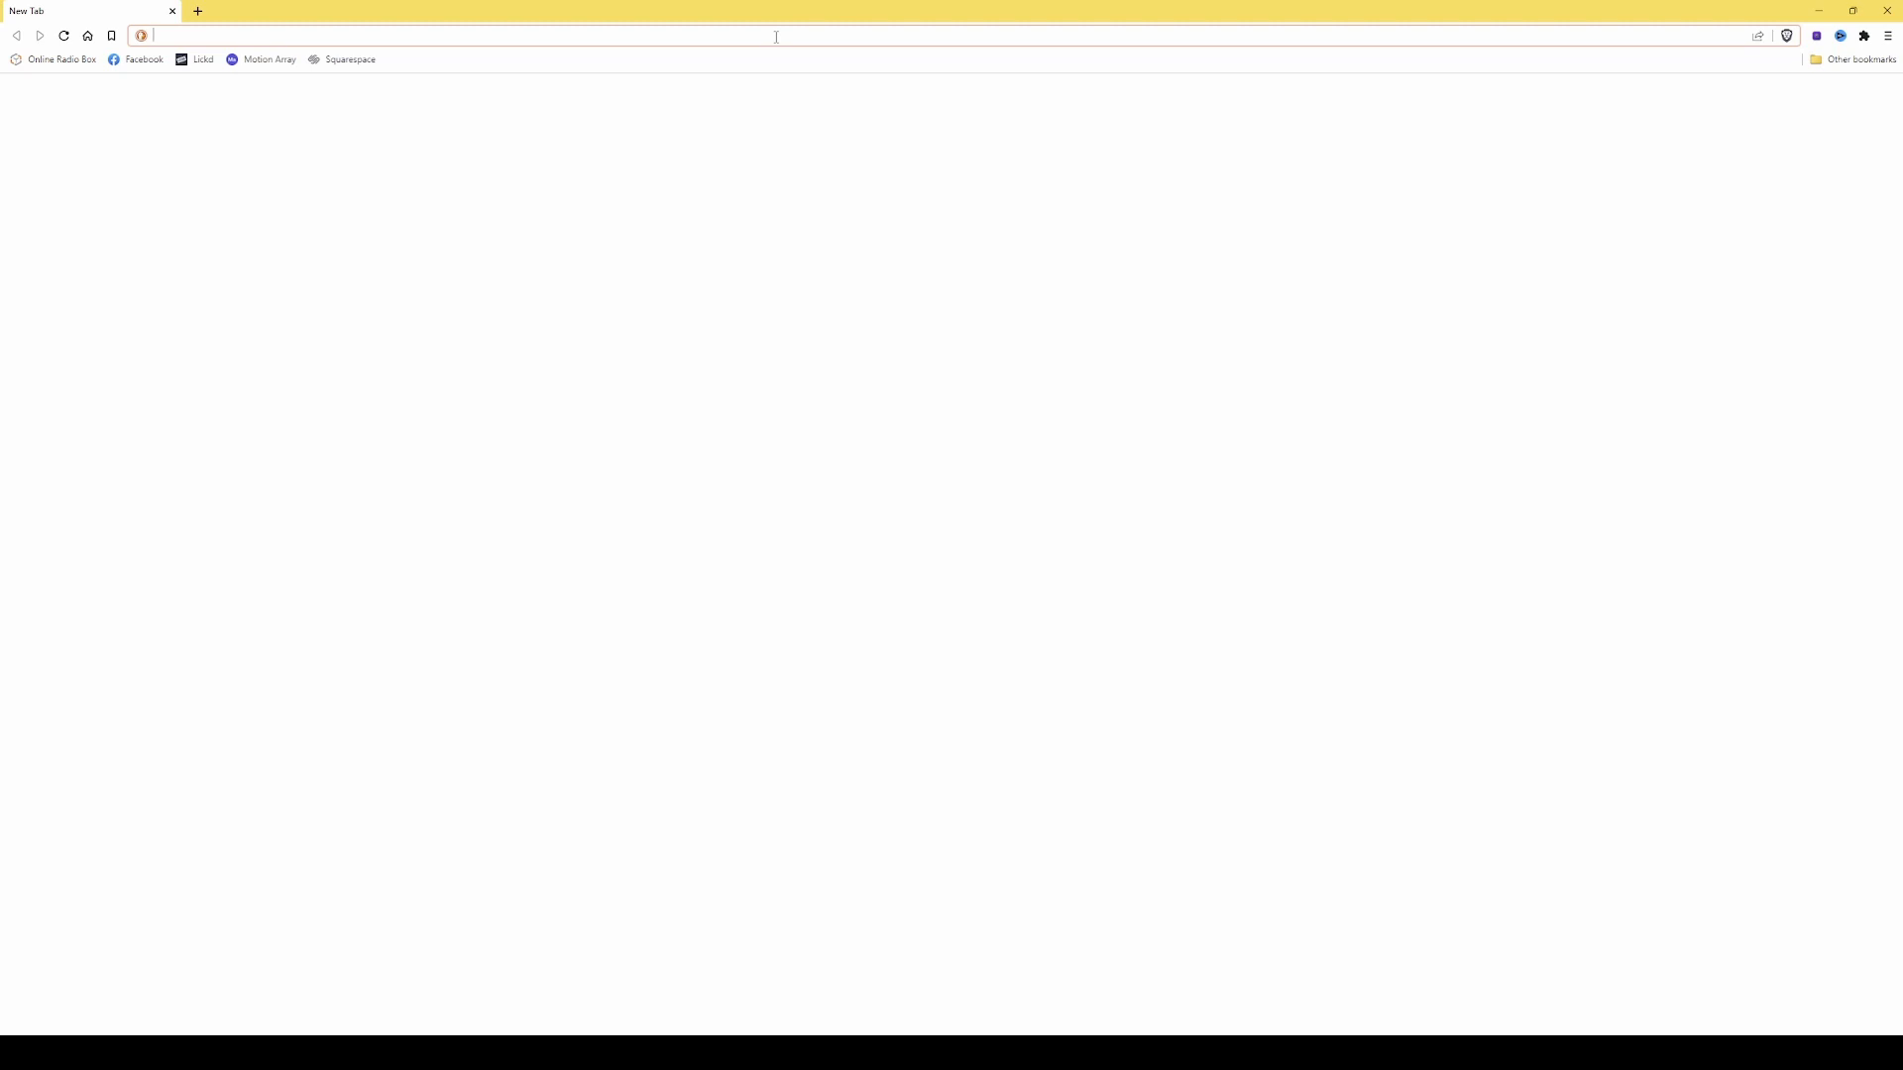
# - Open the UniFi Dream Machine Pro's page at 192.168.0.1 and start the UDM Pro setup
pyautogui.write('1')
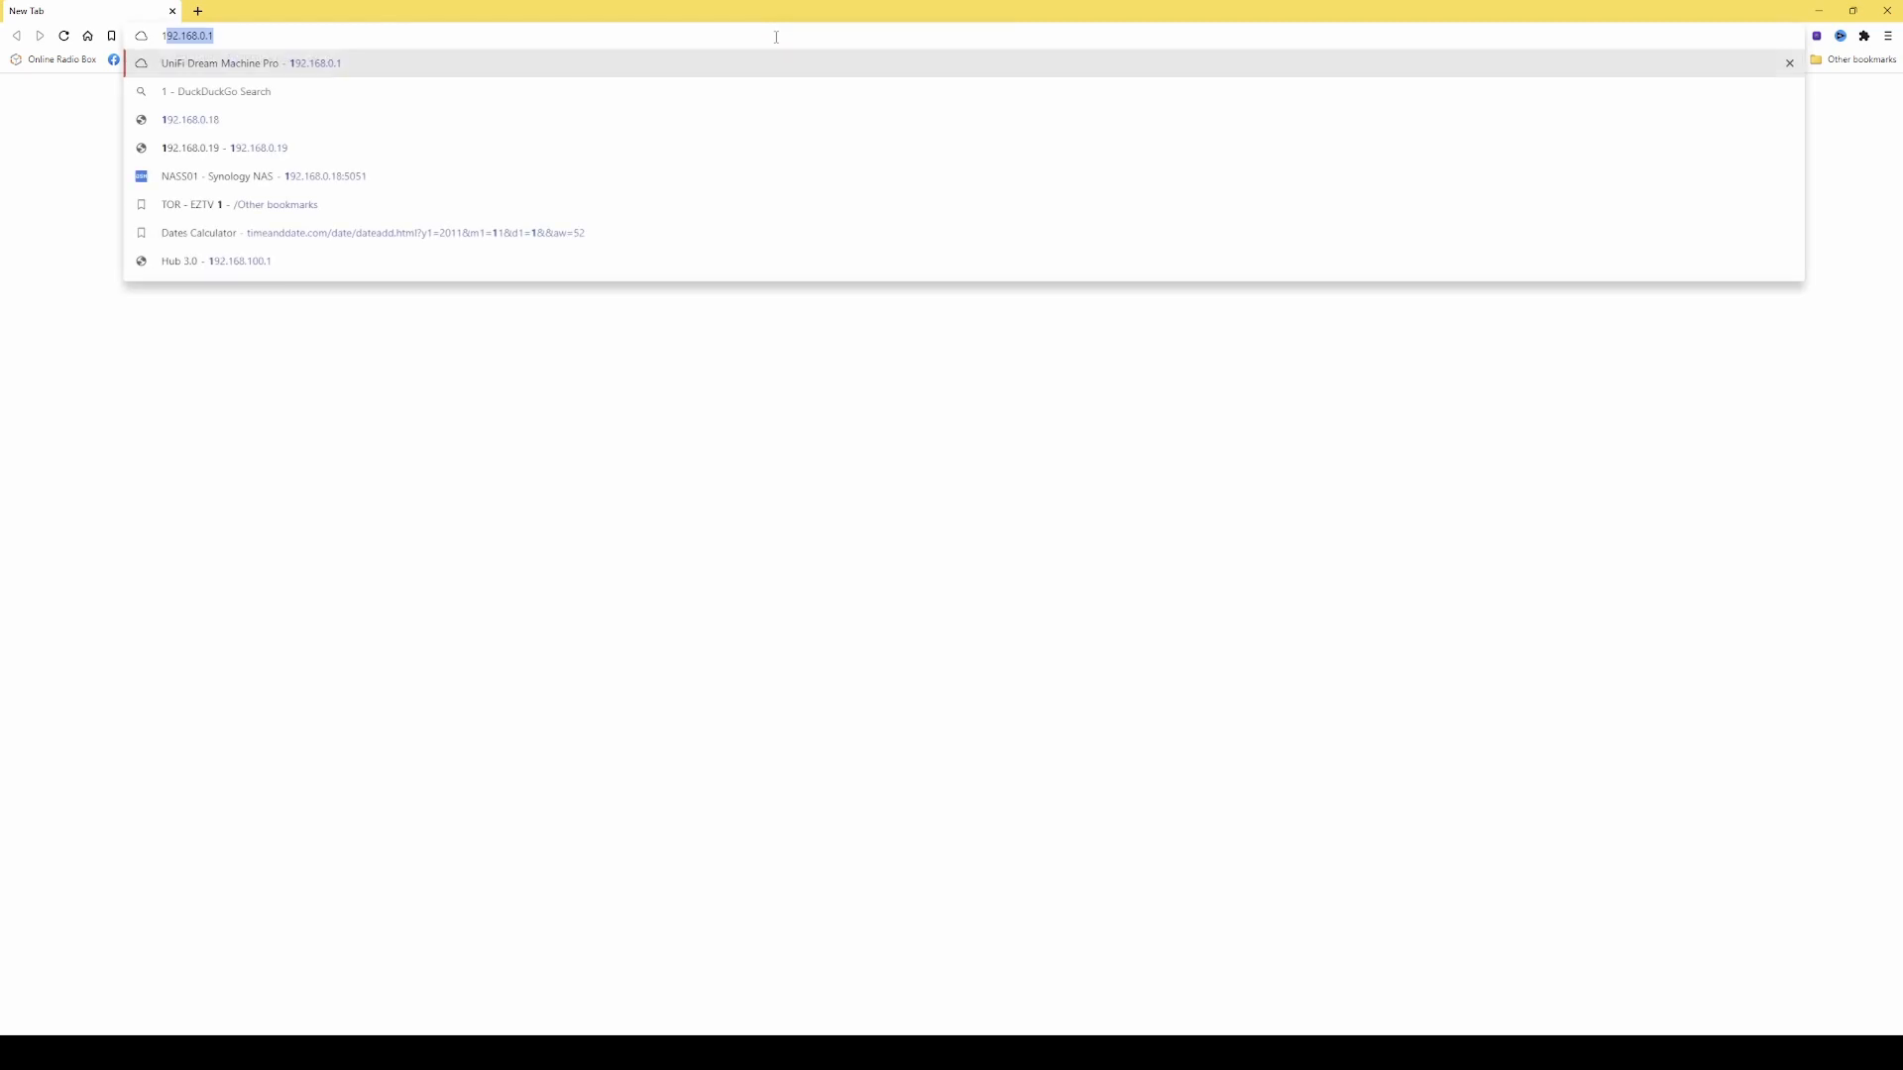
pyautogui.write('92.16')
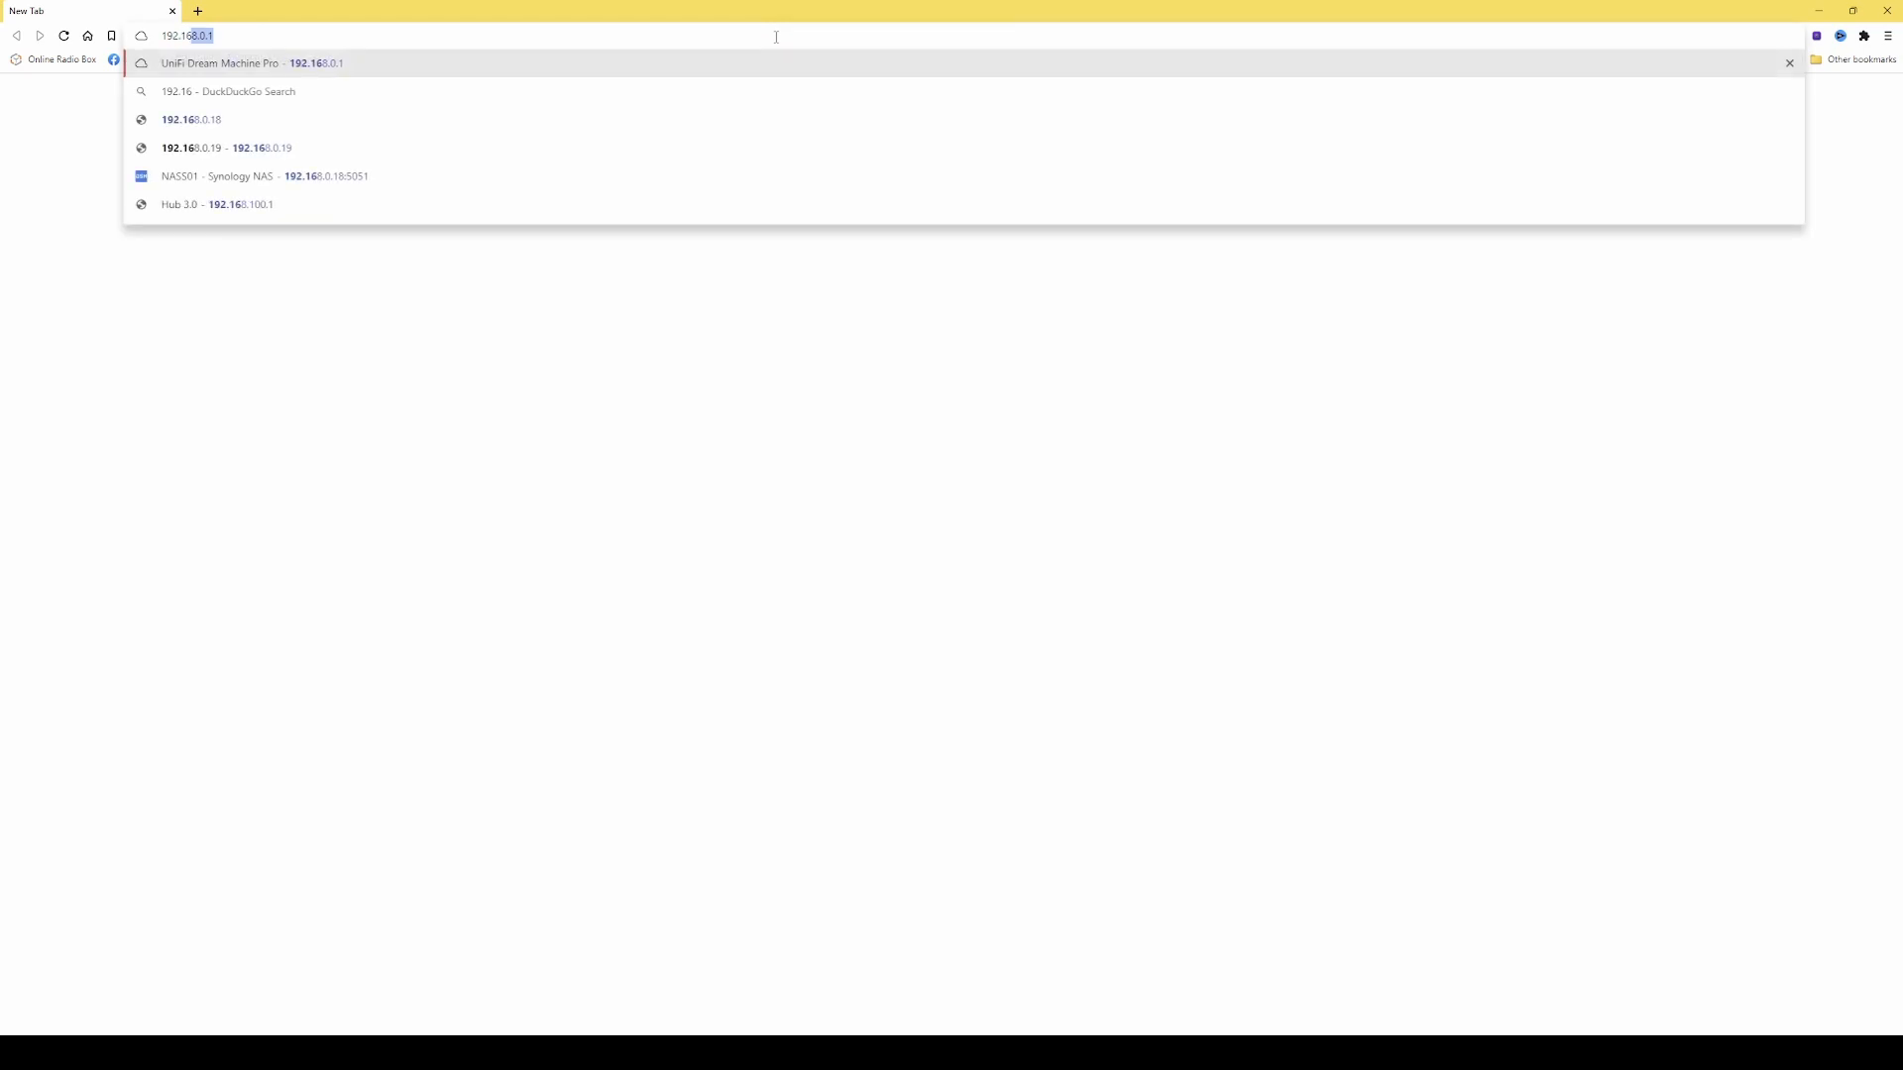
pyautogui.write('8.0.1')
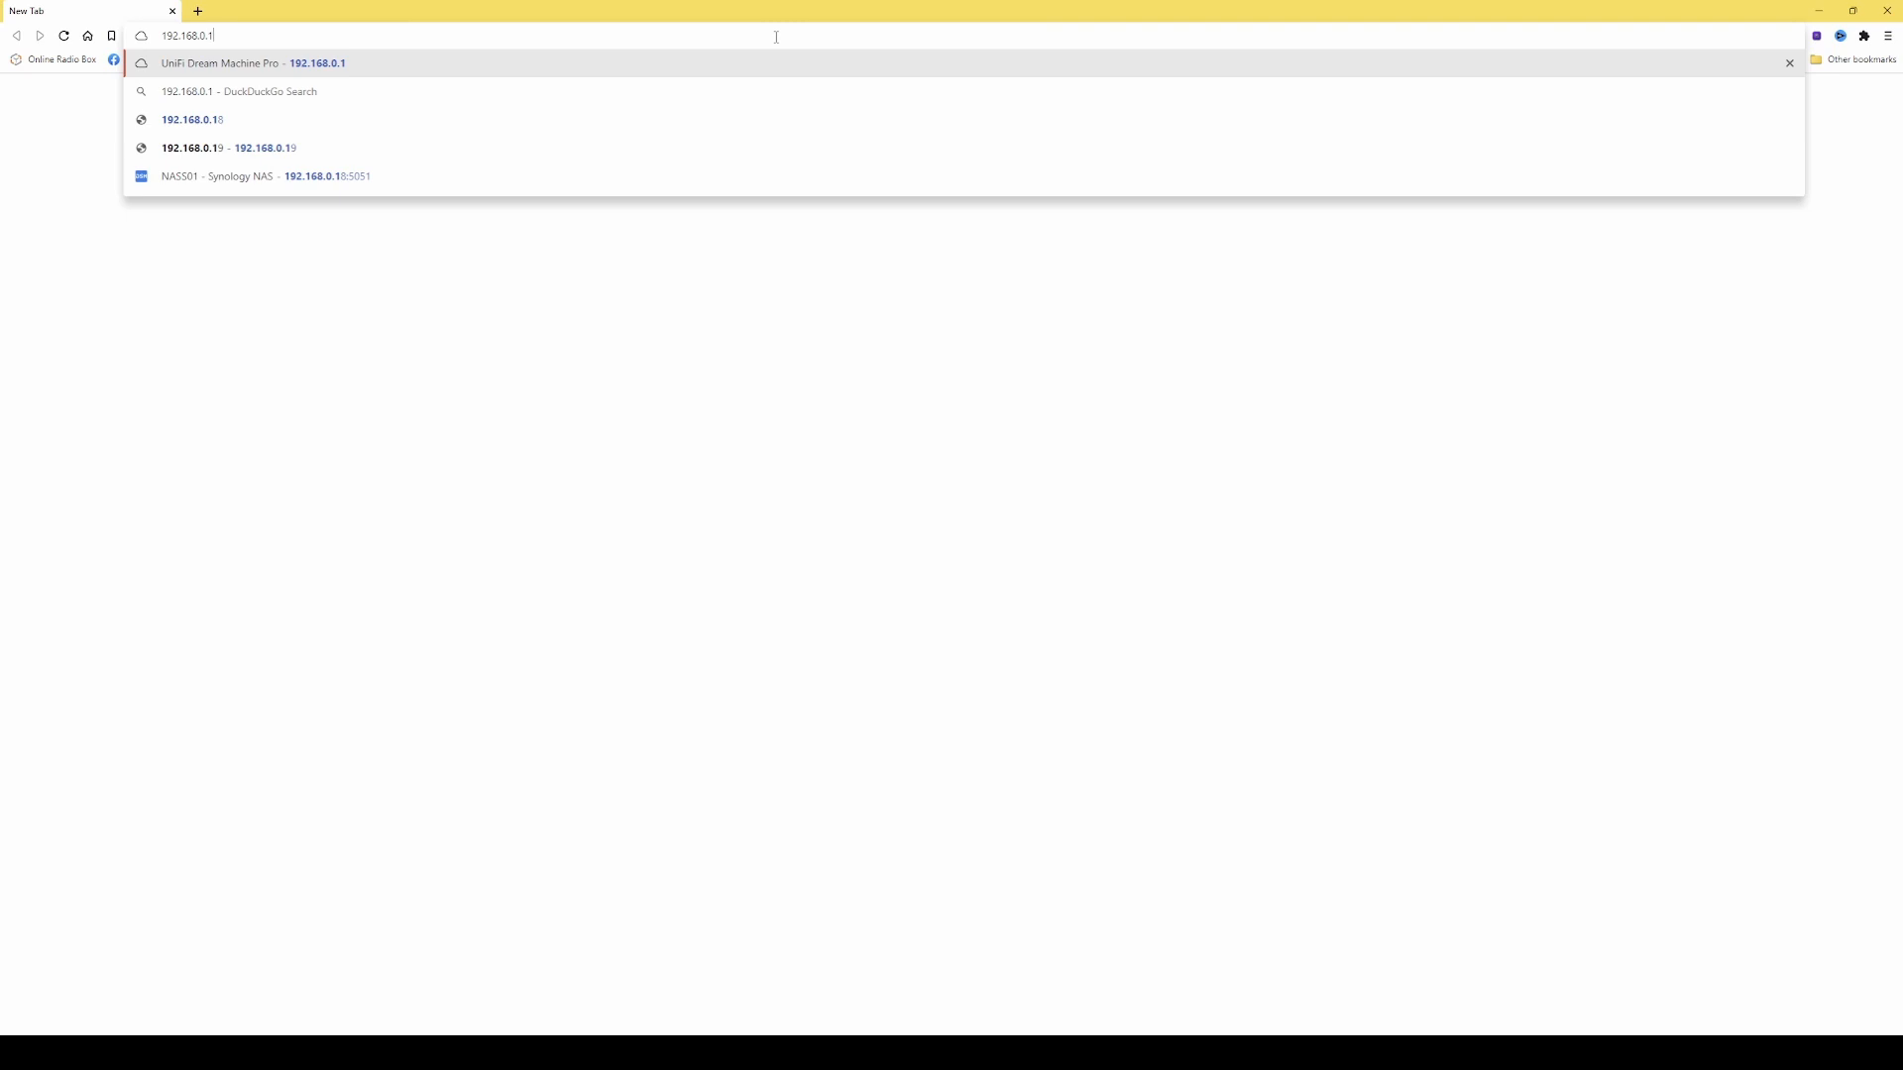
pyautogui.press('Return')
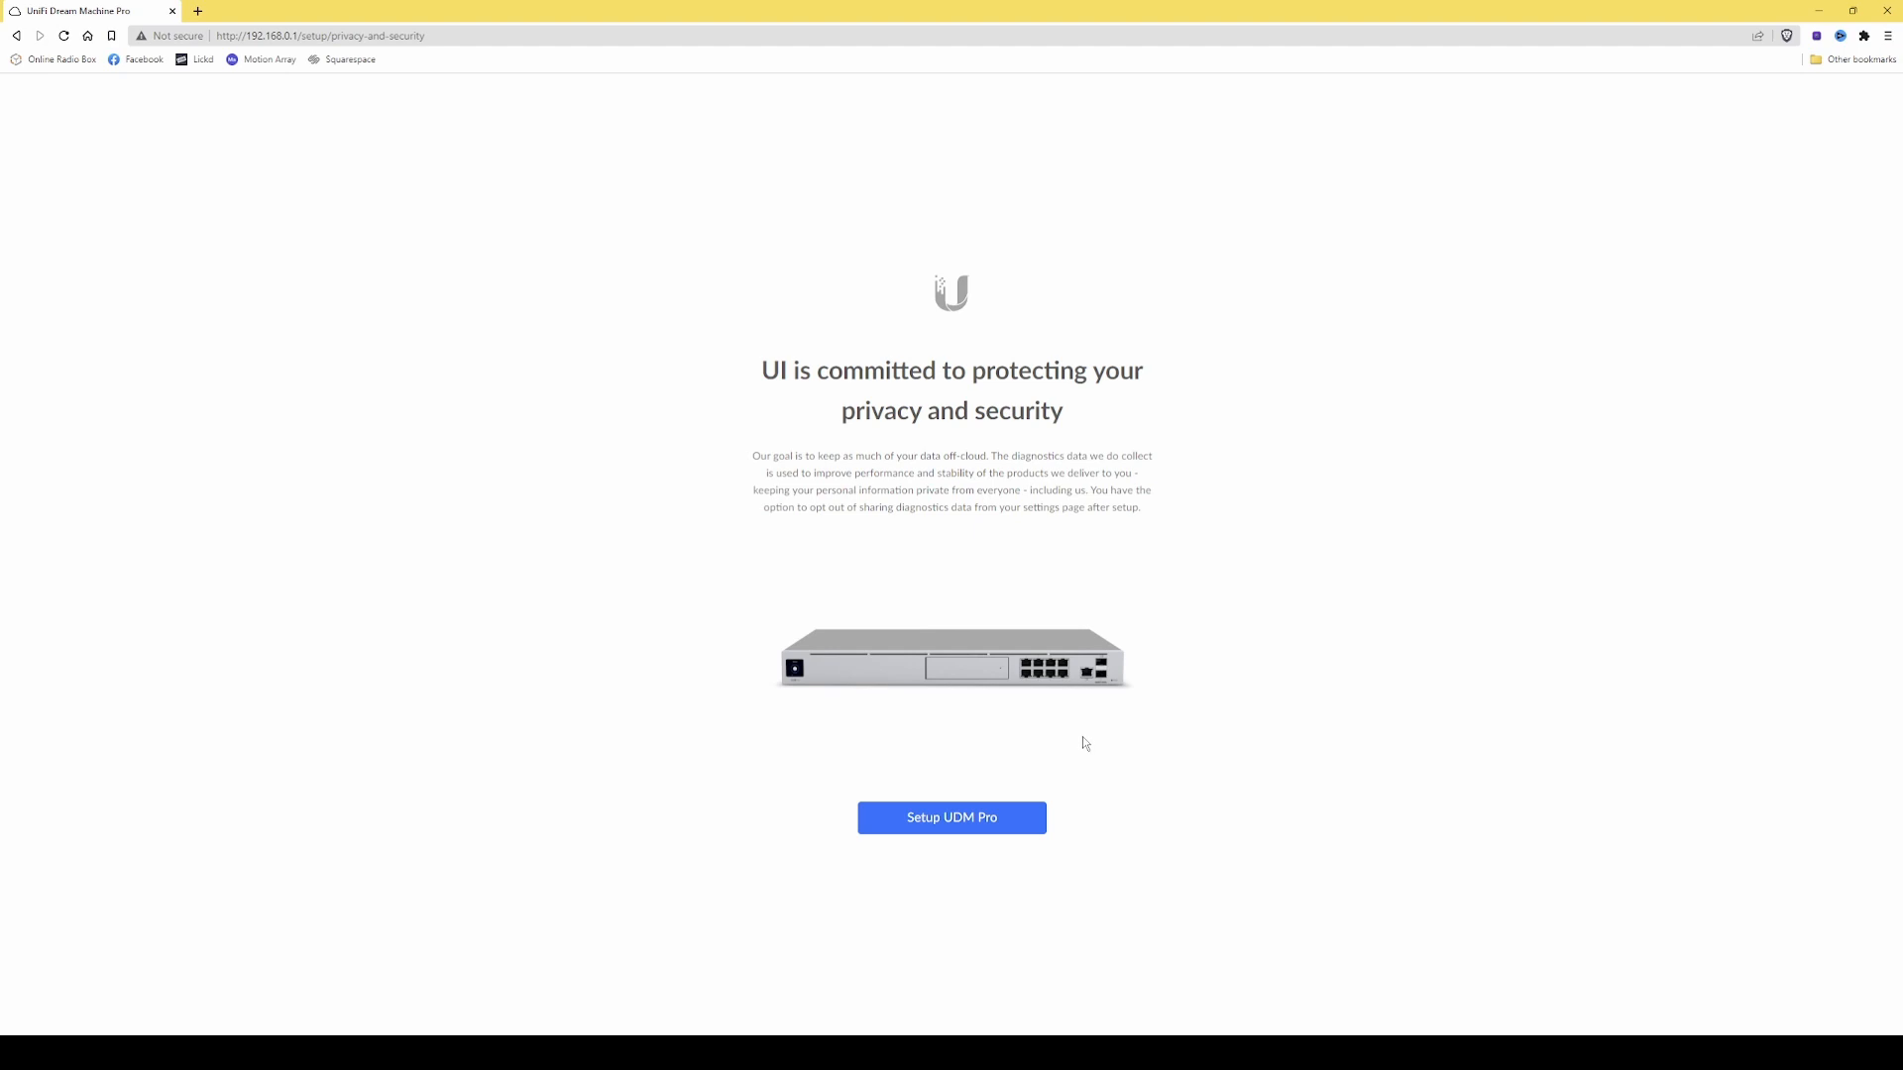
pyautogui.click(950, 828)
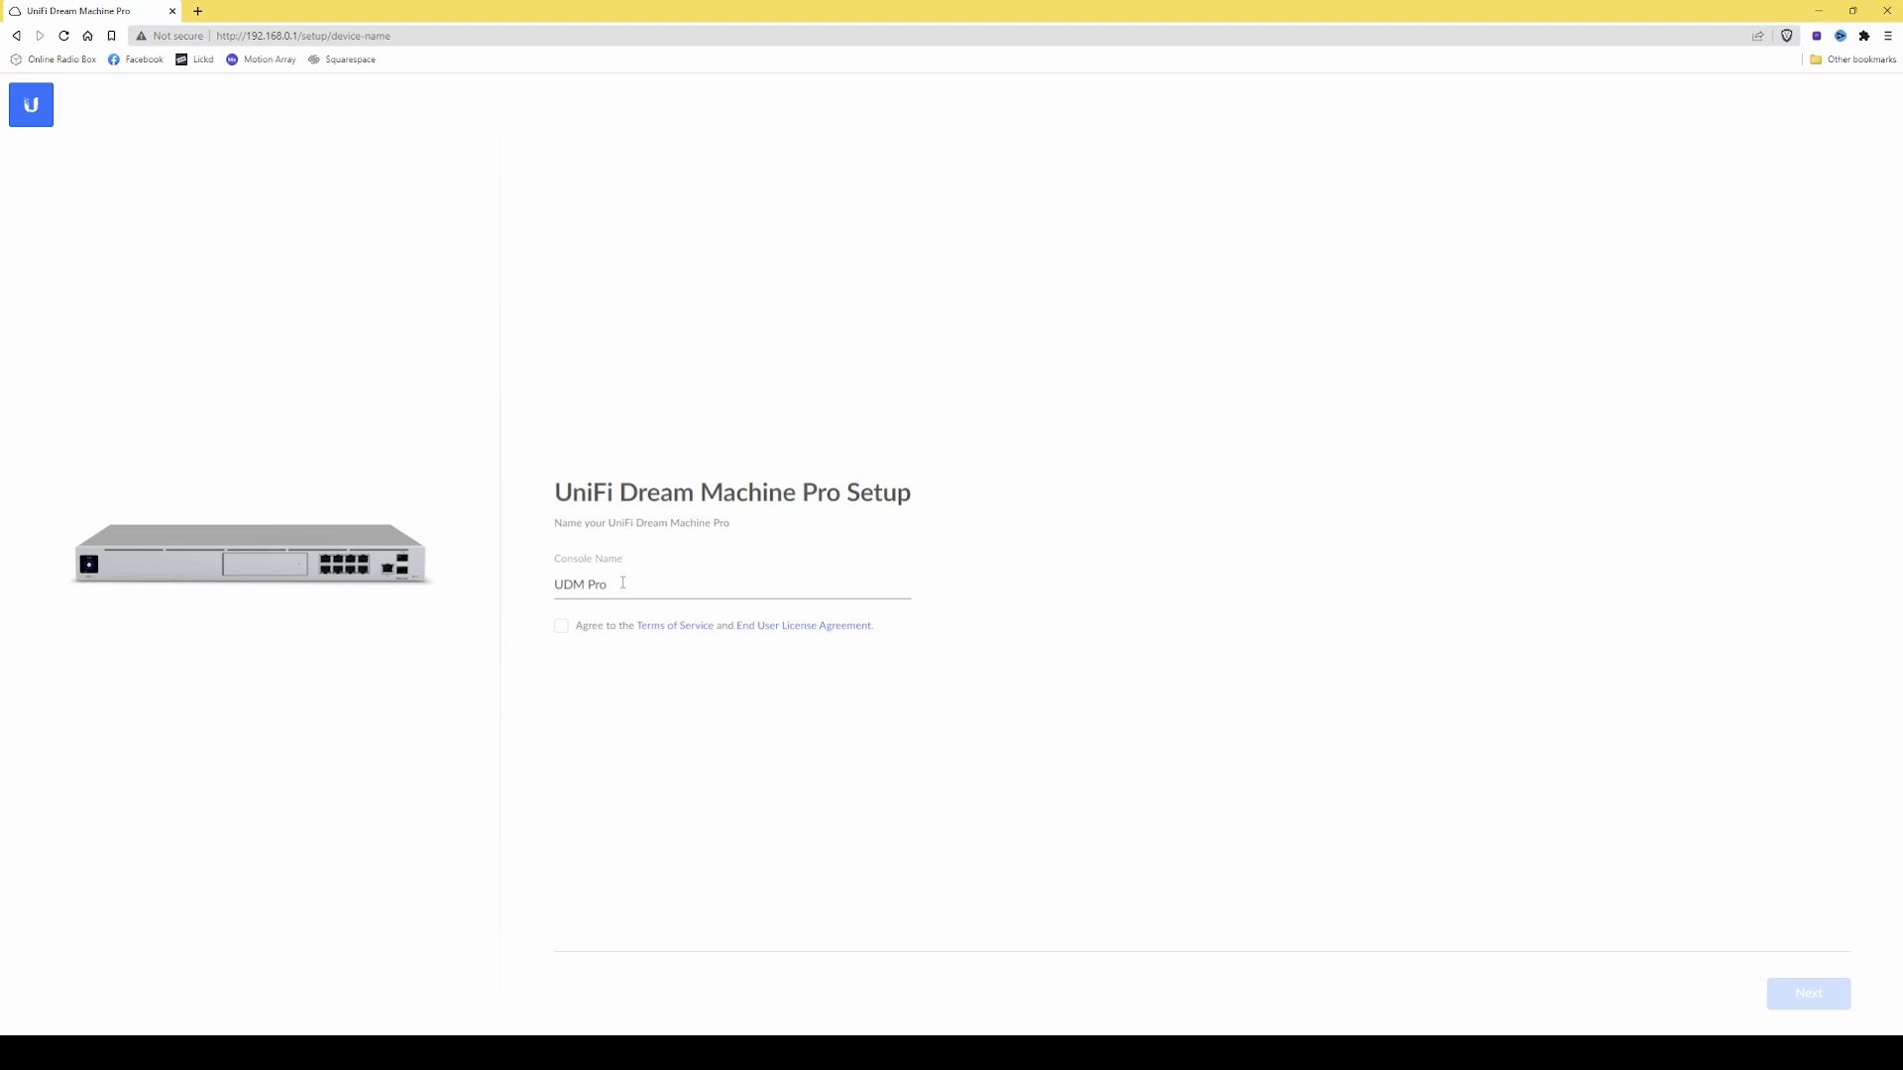
# - Name the console ROUT01, agree to the terms of service and license agreement, and continue the setup
pyautogui.moveTo(622, 582); pyautogui.dragTo(511, 589)
pyautogui.write('ROUT01')
pyautogui.click(561, 628)
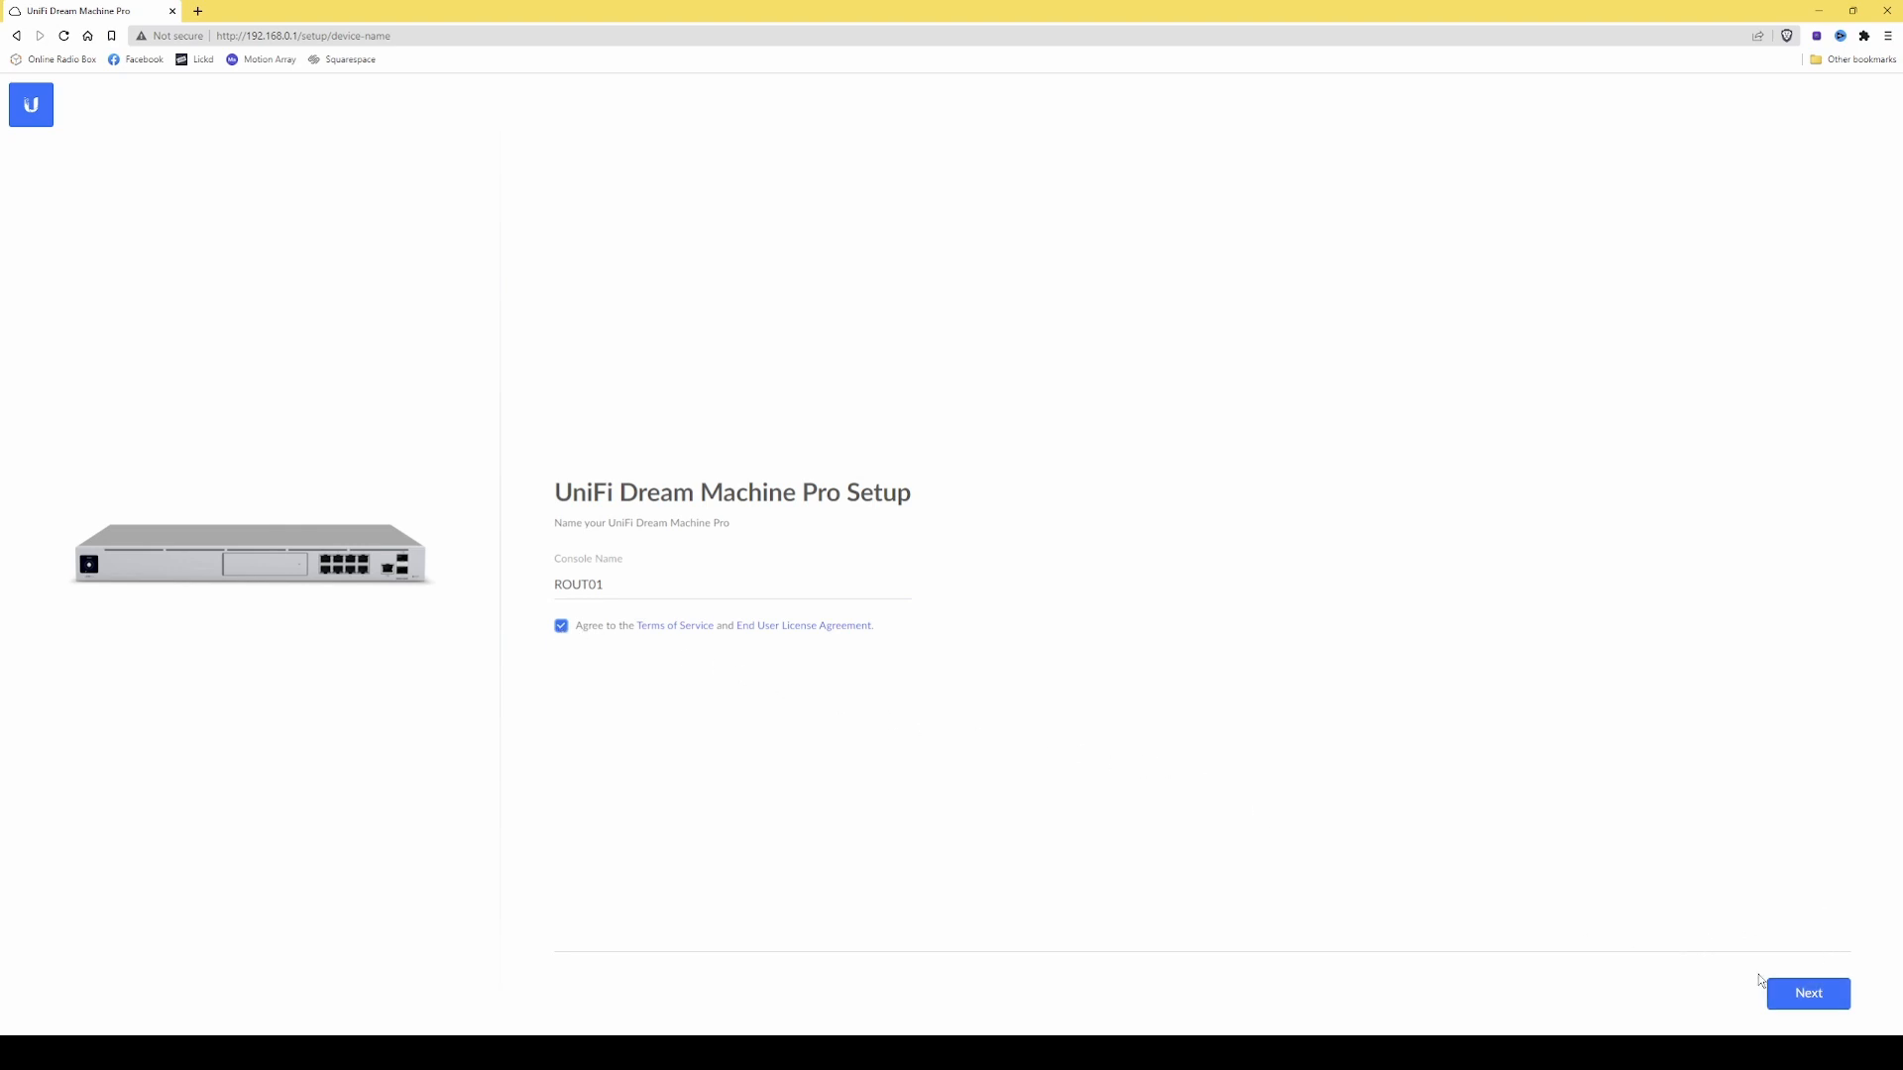
pyautogui.click(1797, 999)
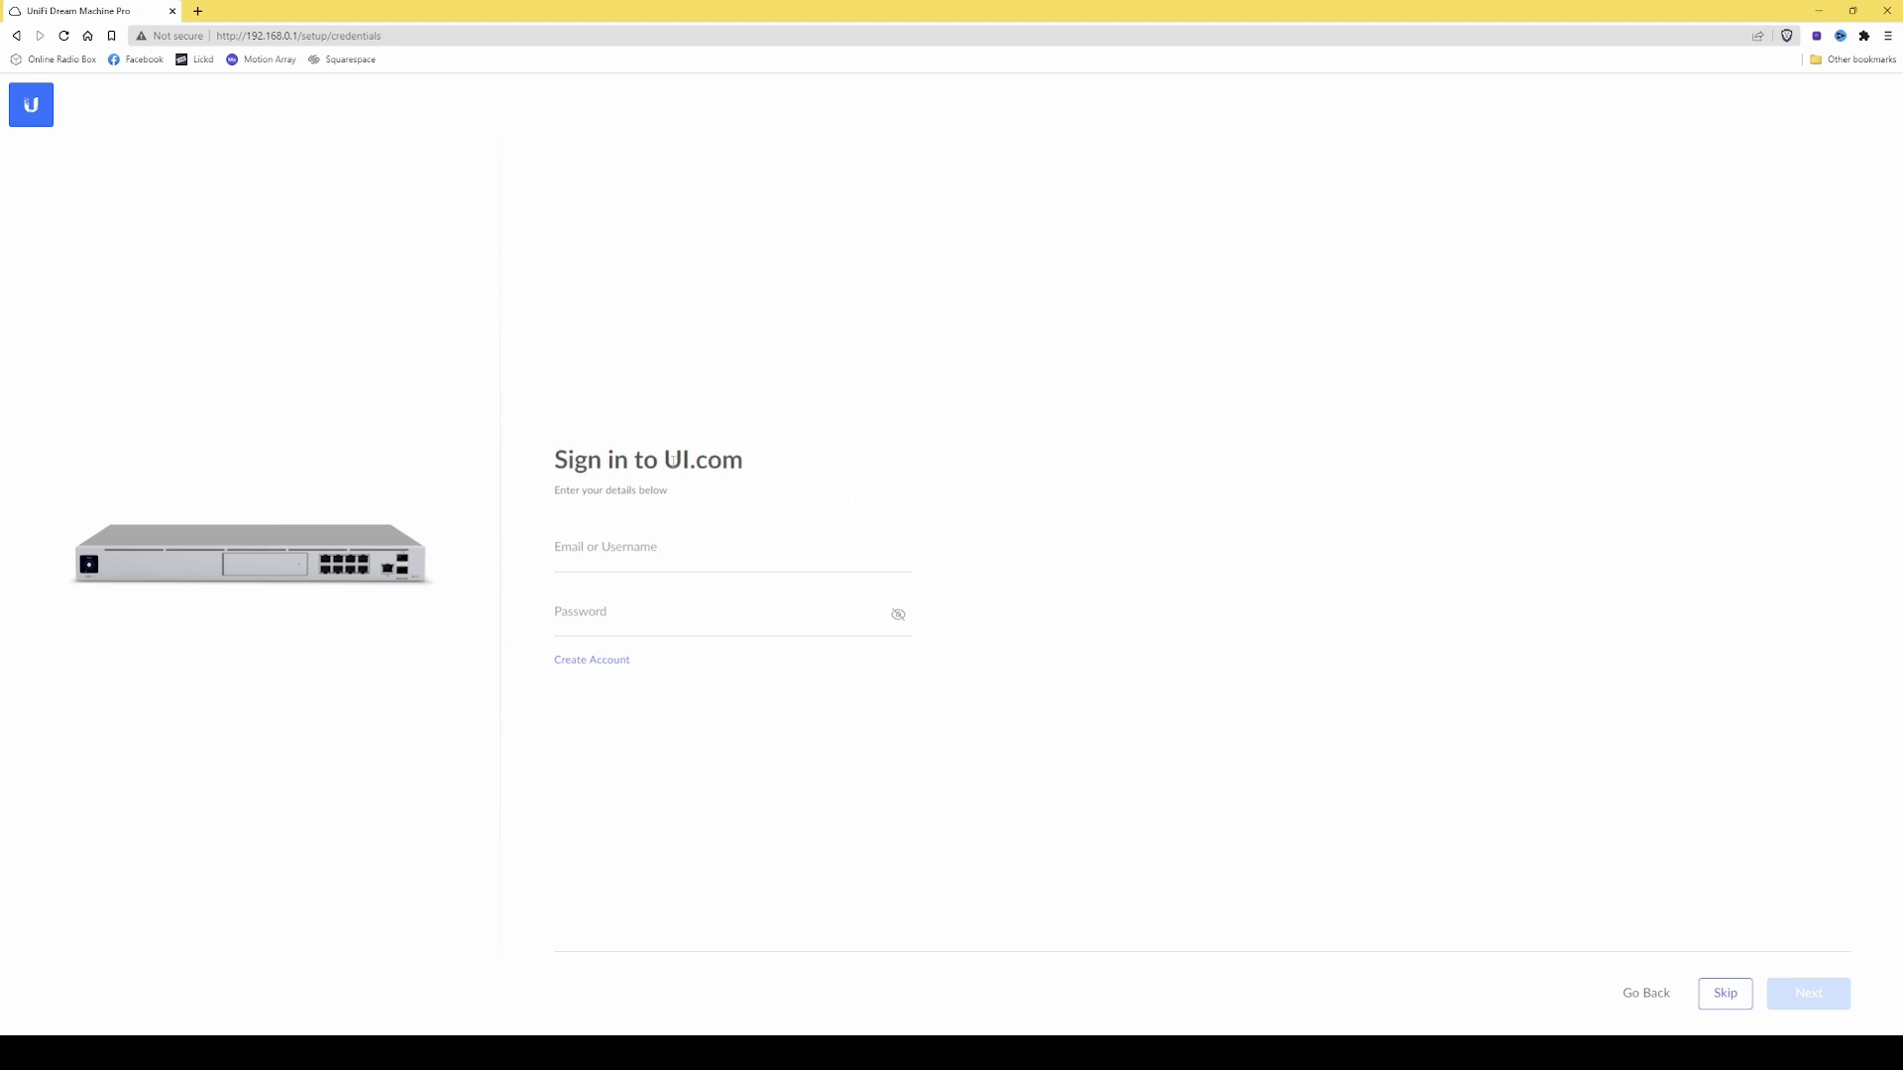
# - Skip the UI.com sign-in and proceed with the setup without a UI.com account
pyautogui.click(700, 547)
pyautogui.click(1730, 1001)
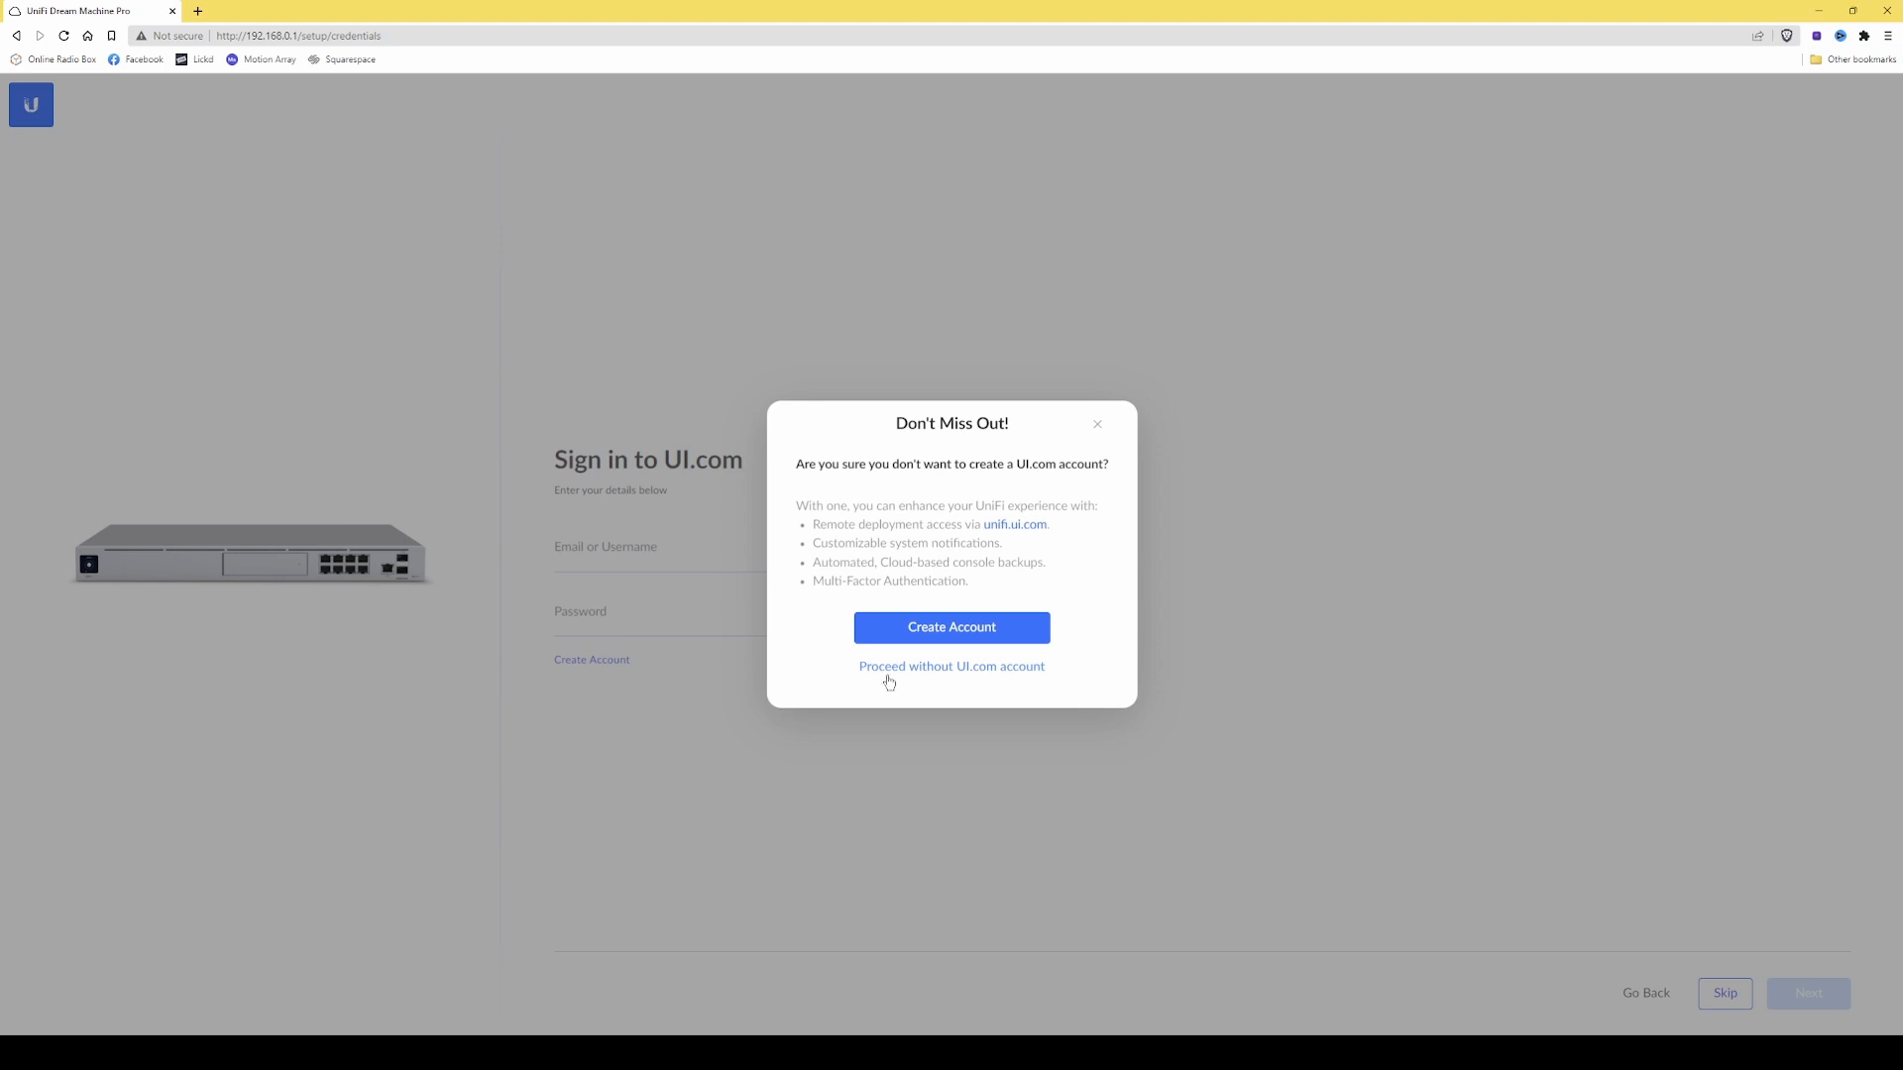
pyautogui.click(999, 675)
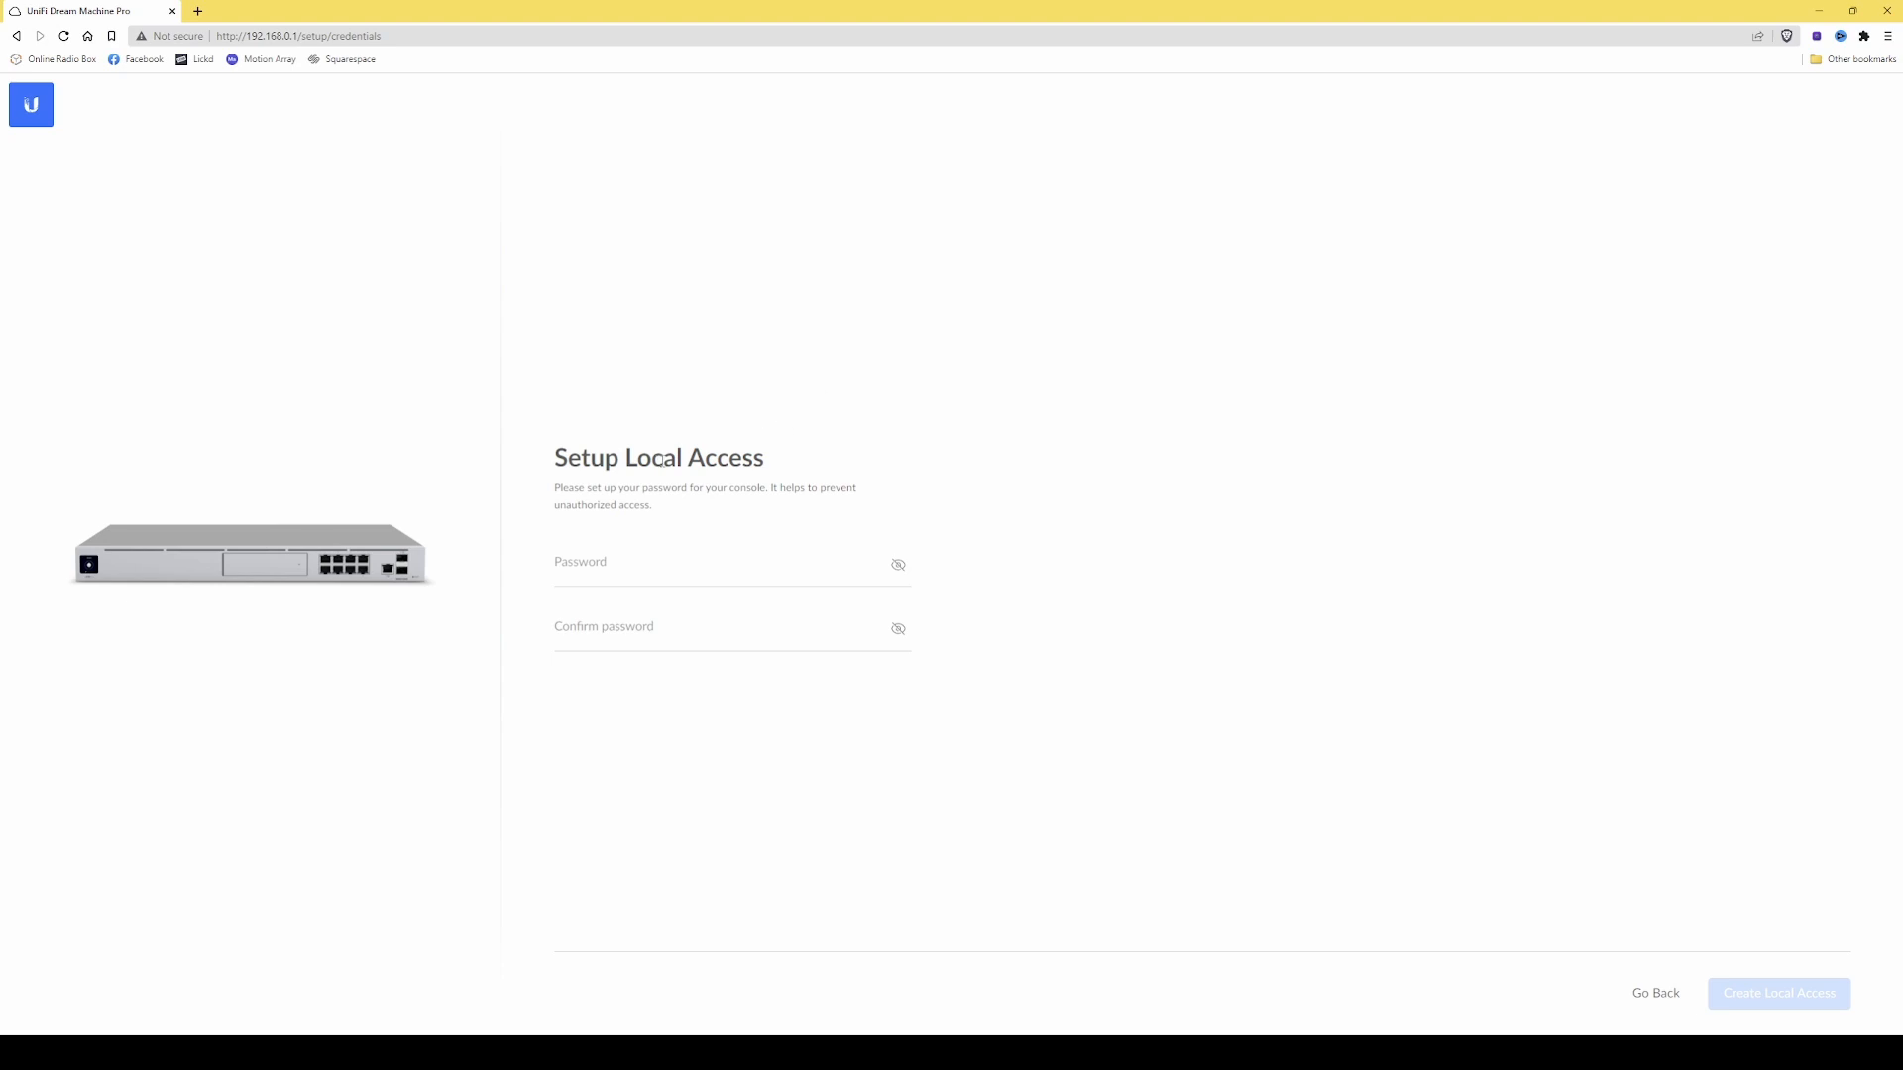
# - Enter and confirm the console's local access password and create the local access
pyautogui.click(715, 565)
pyautogui.hotkey('ctrl', 'v')
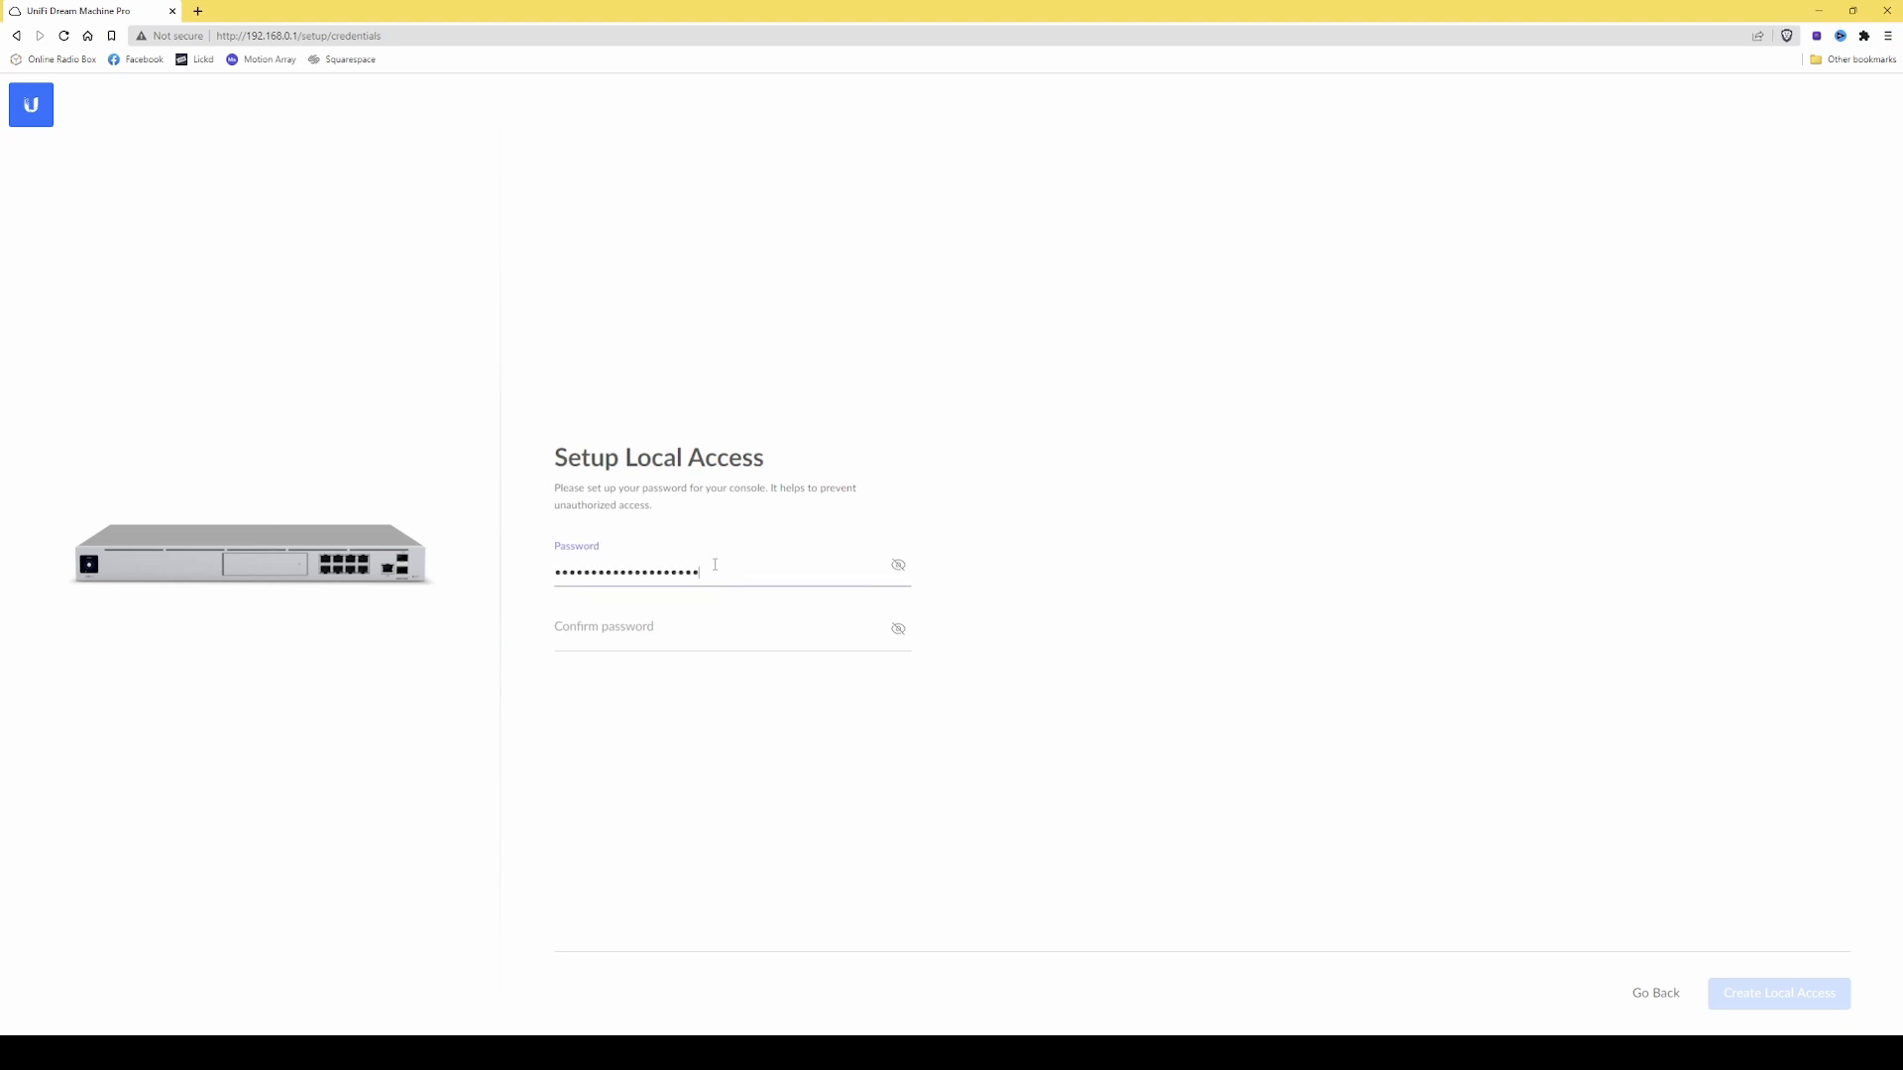
pyautogui.click(724, 640)
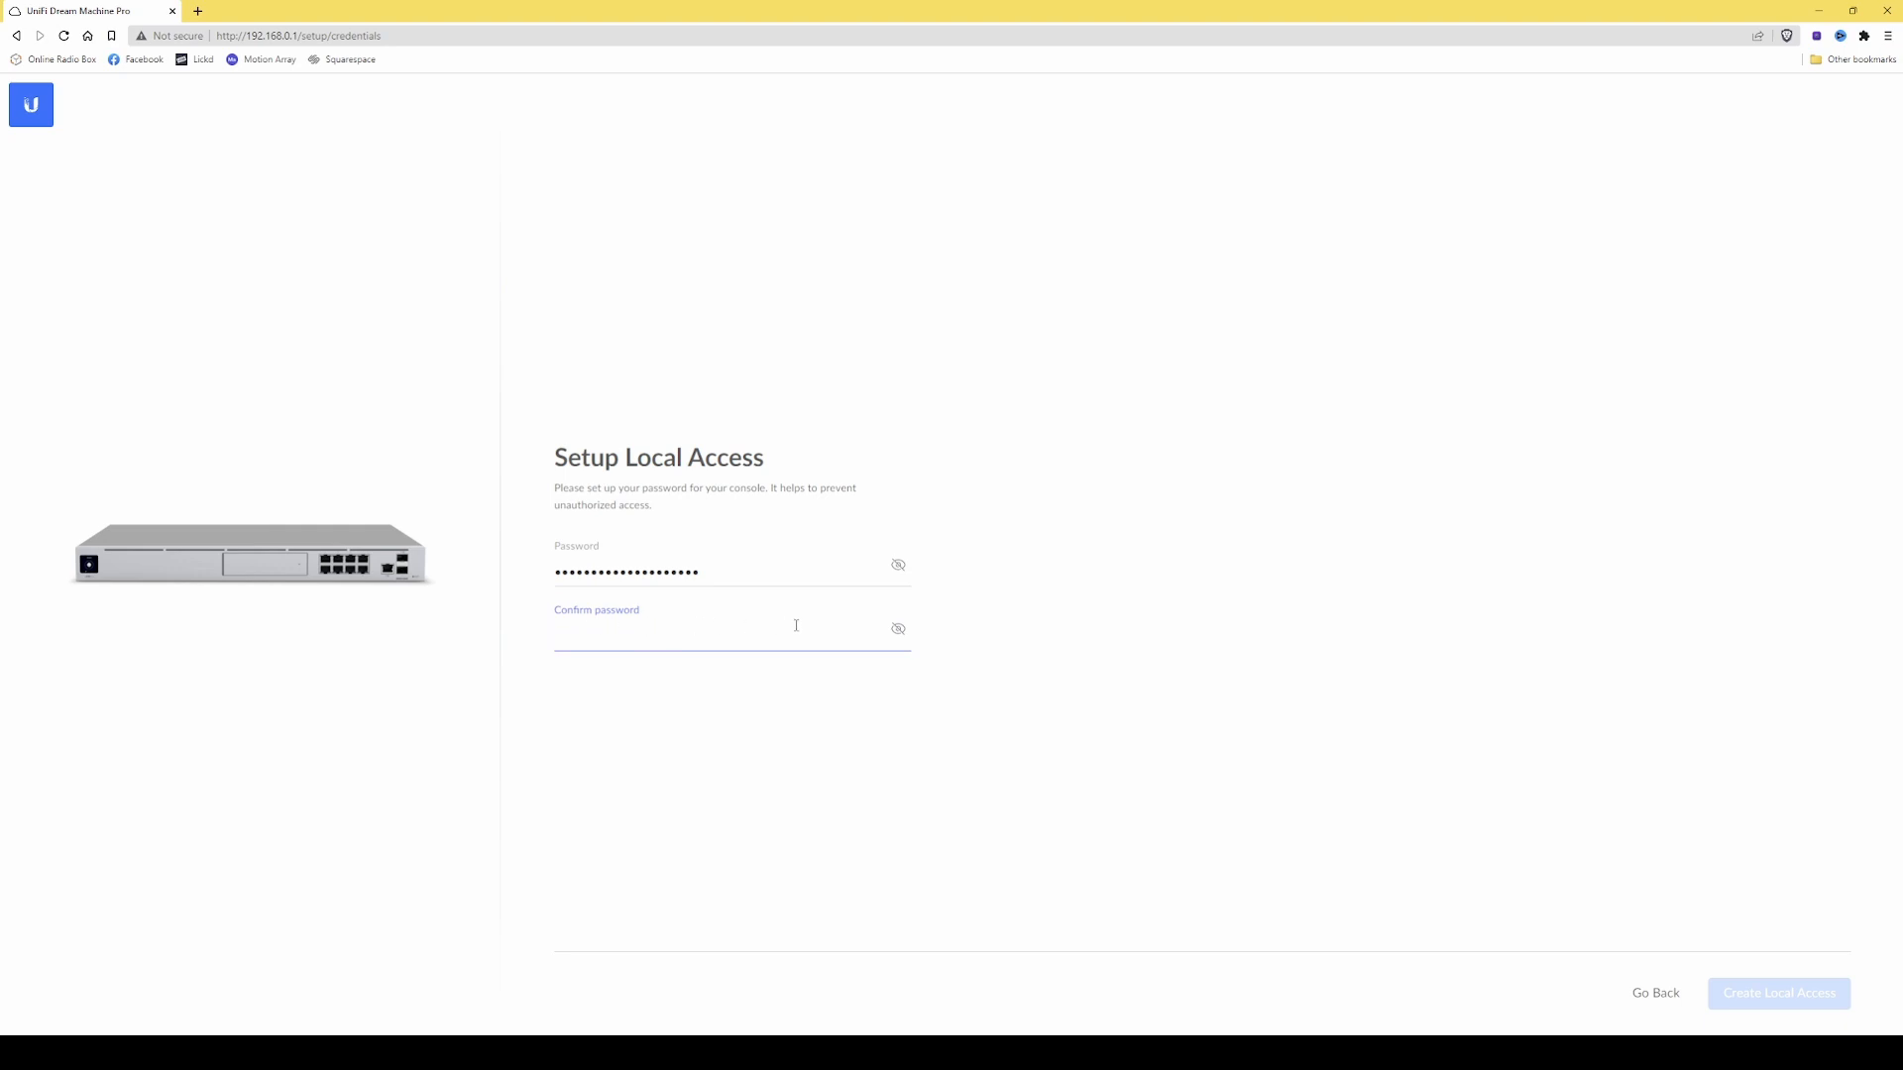
pyautogui.hotkey('ctrl', 'v')
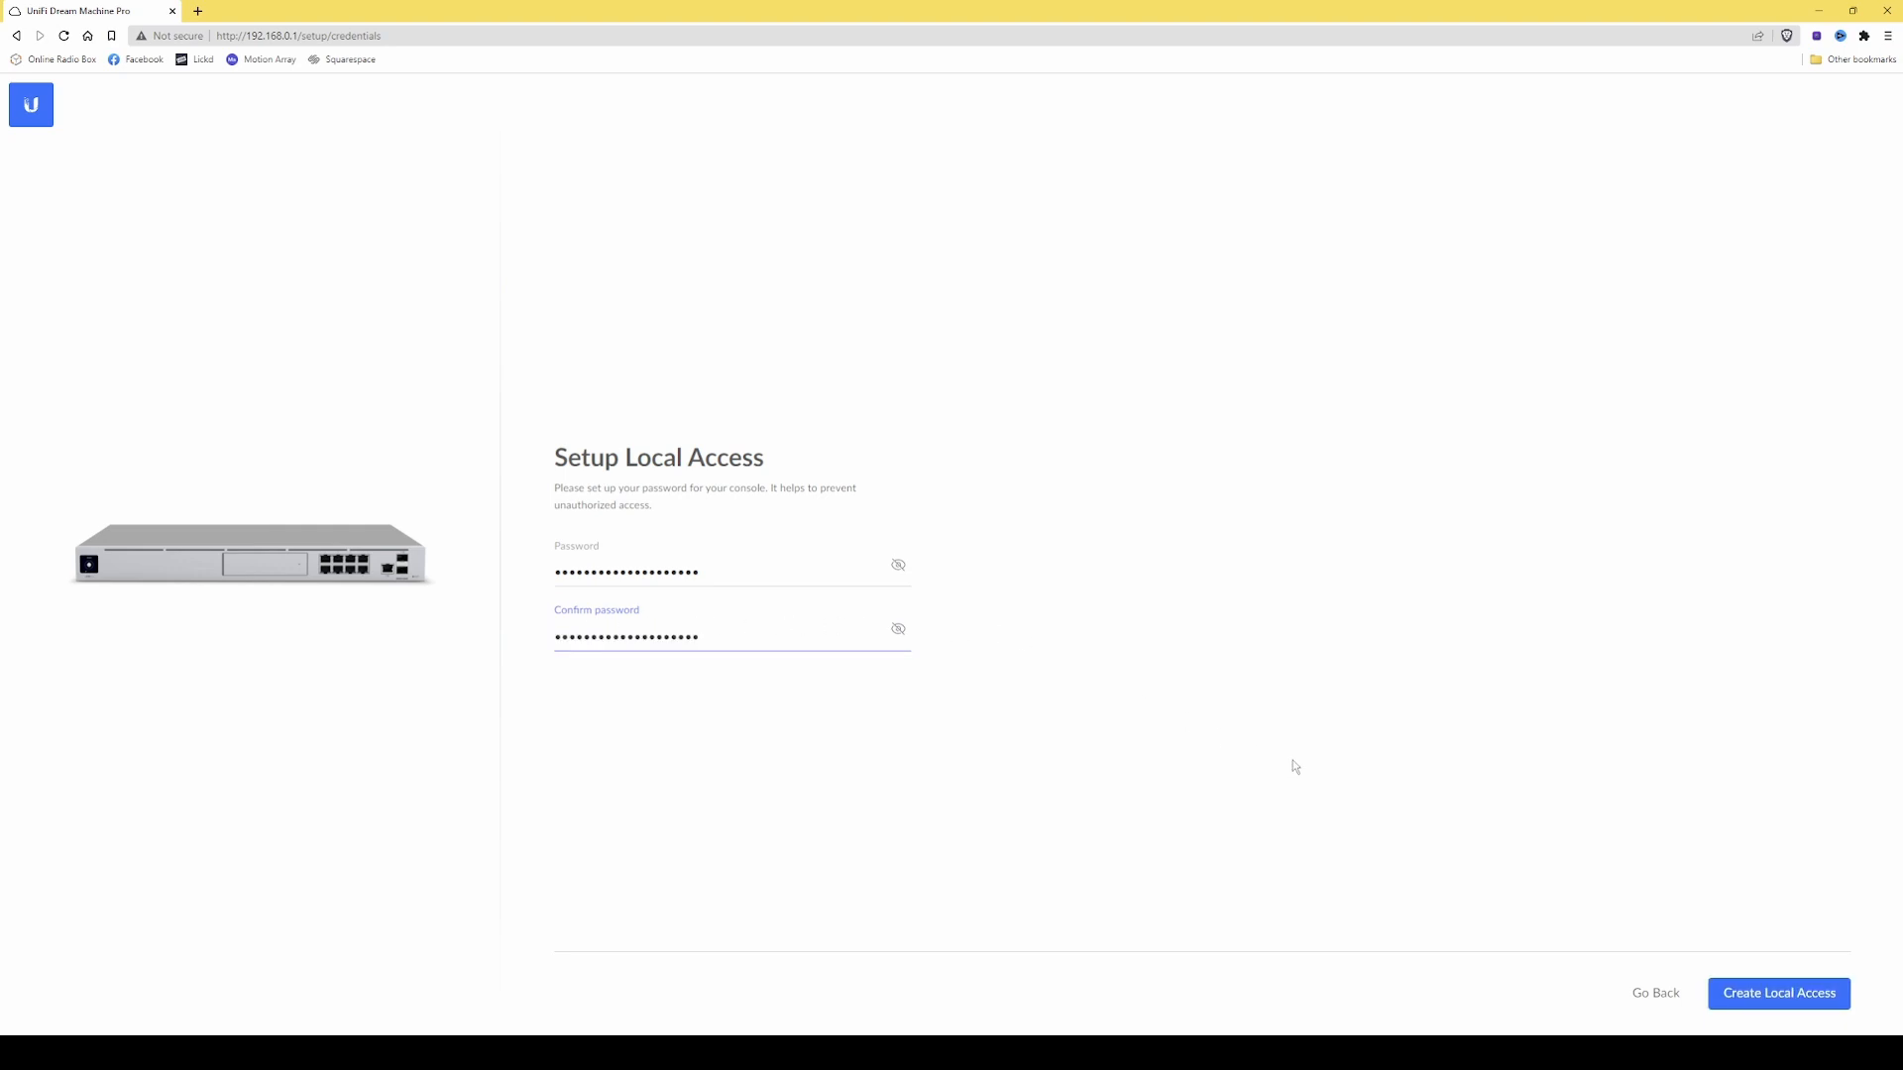
pyautogui.click(1780, 995)
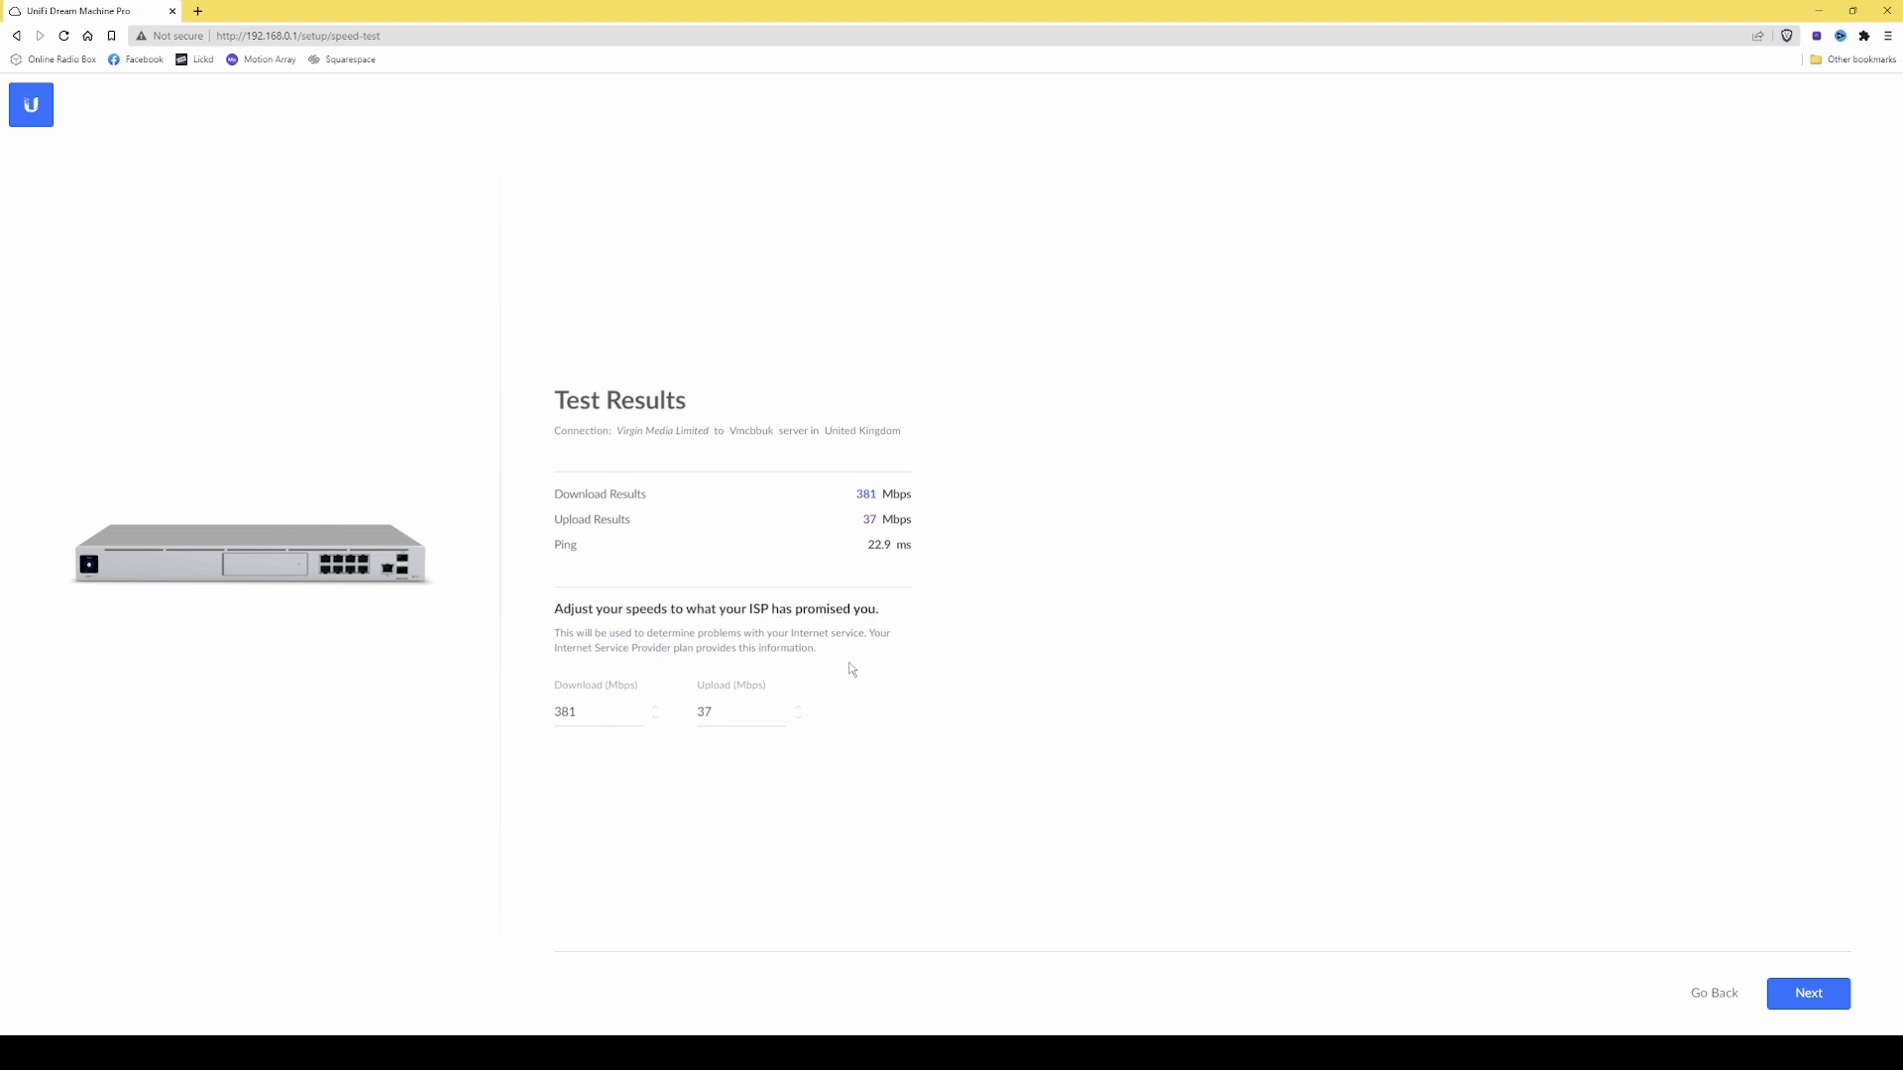
# - Set the ISP speeds to 350 Mbps download and 35 Mbps upload, and finish the setup with the previous subnet mask kept
pyautogui.doubleClick(615, 711)
pyautogui.write('350')
pyautogui.click(742, 712)
pyautogui.write('35')
pyautogui.click(1815, 1001)
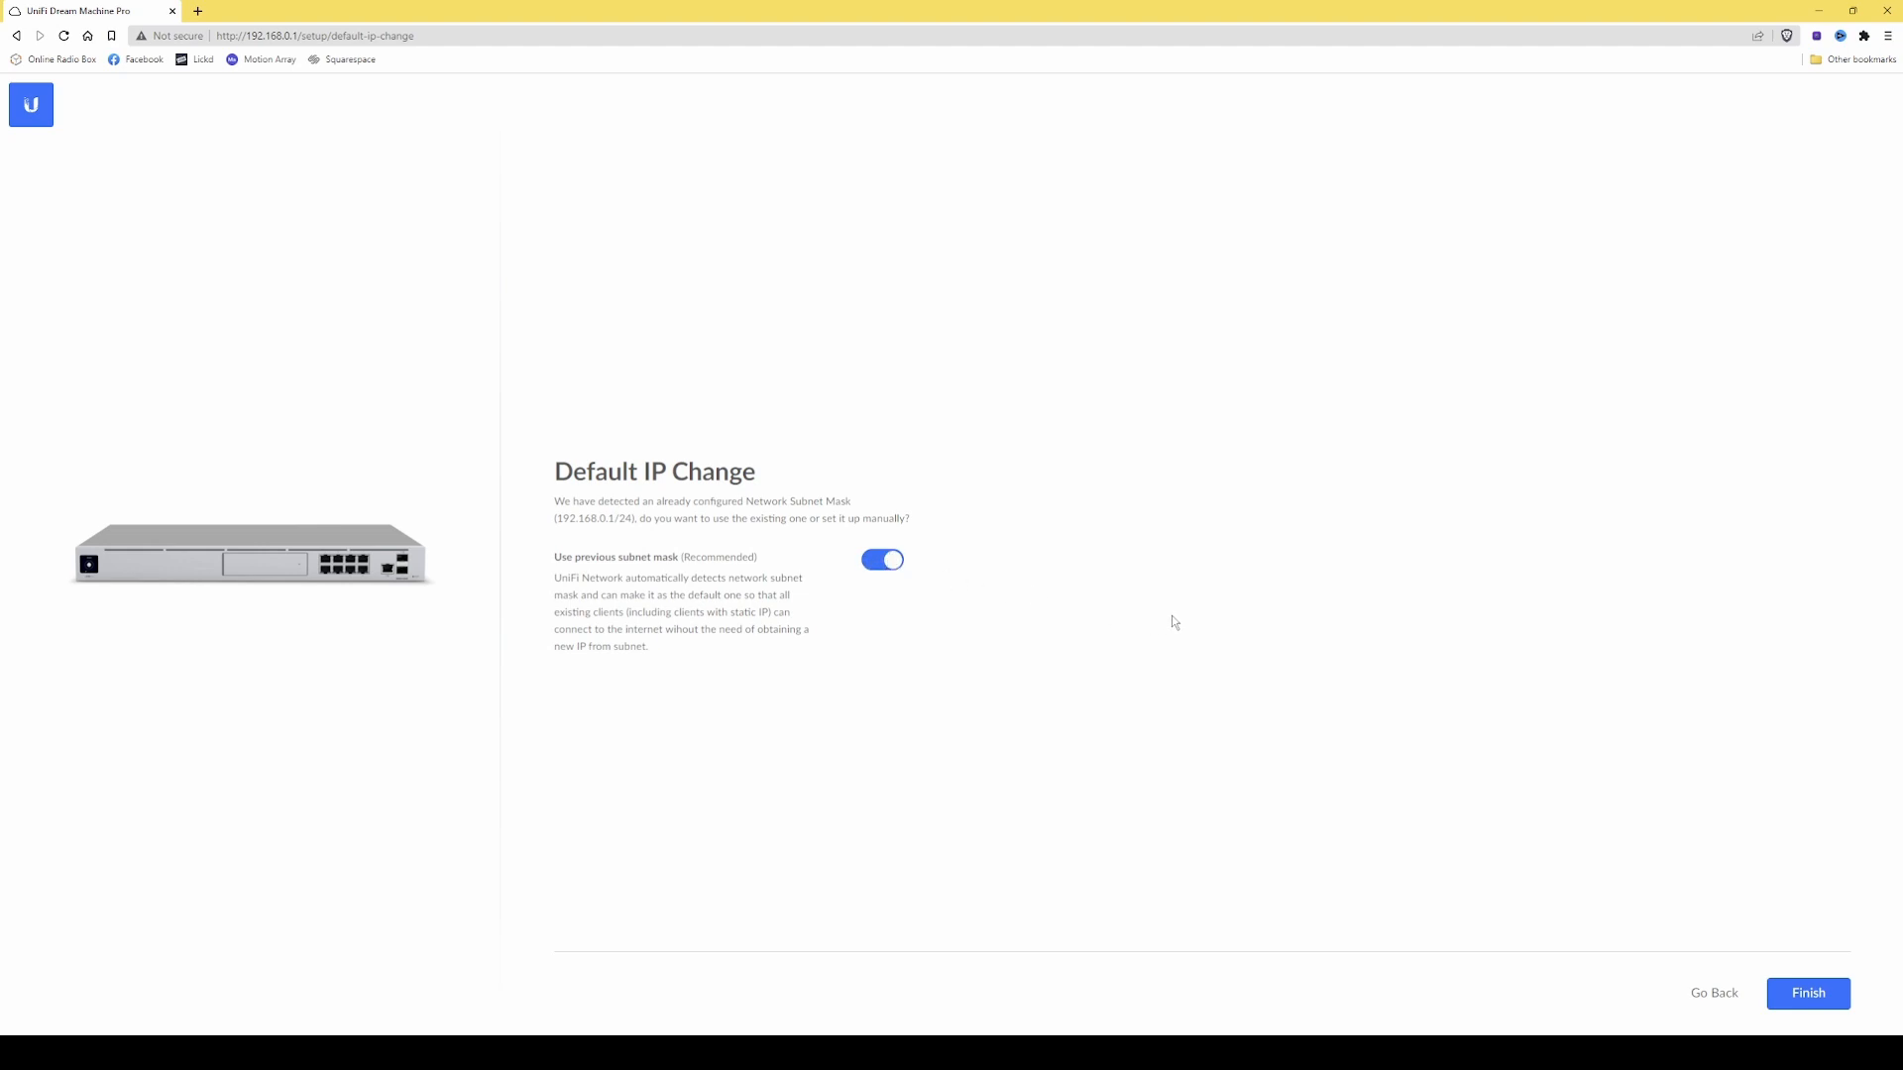
pyautogui.click(1808, 993)
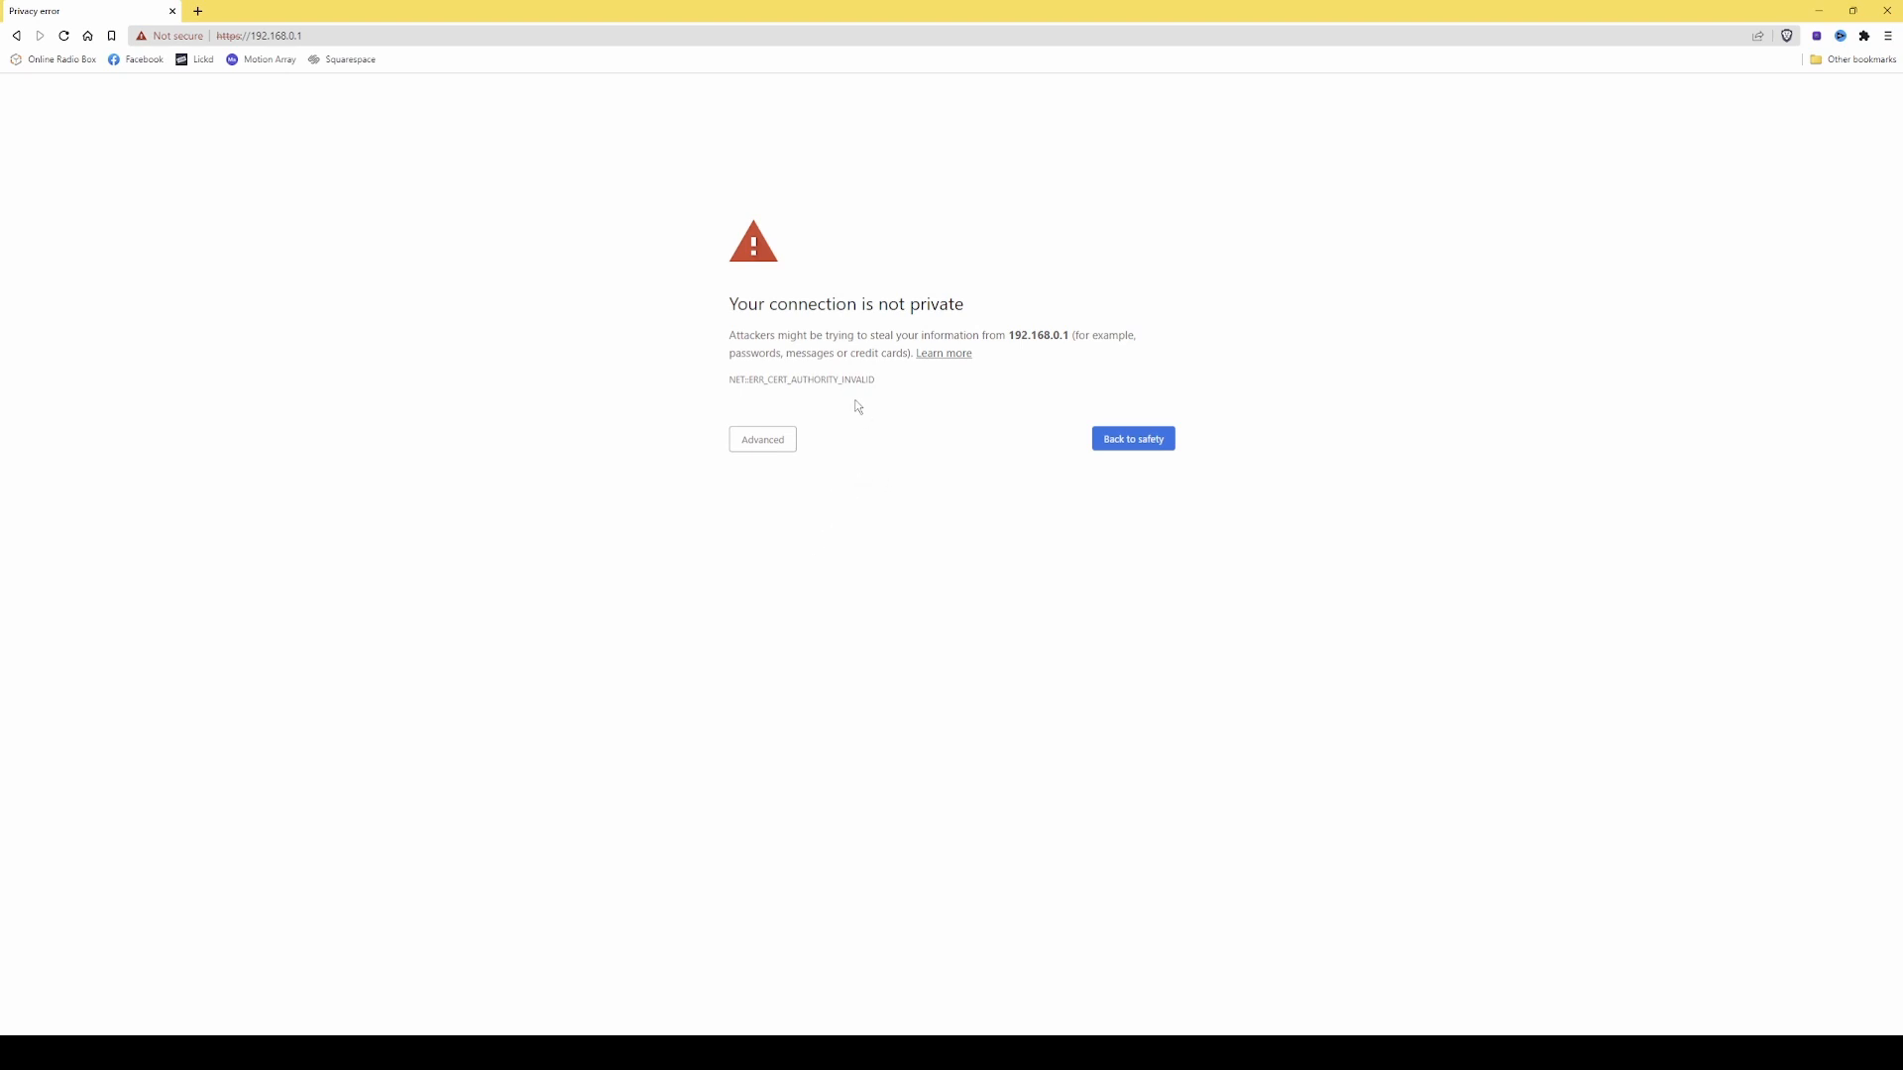
# - Proceed to 192.168.0.1 past the certificate warning and sign in to UniFi OS with the local access password
pyautogui.click(773, 446)
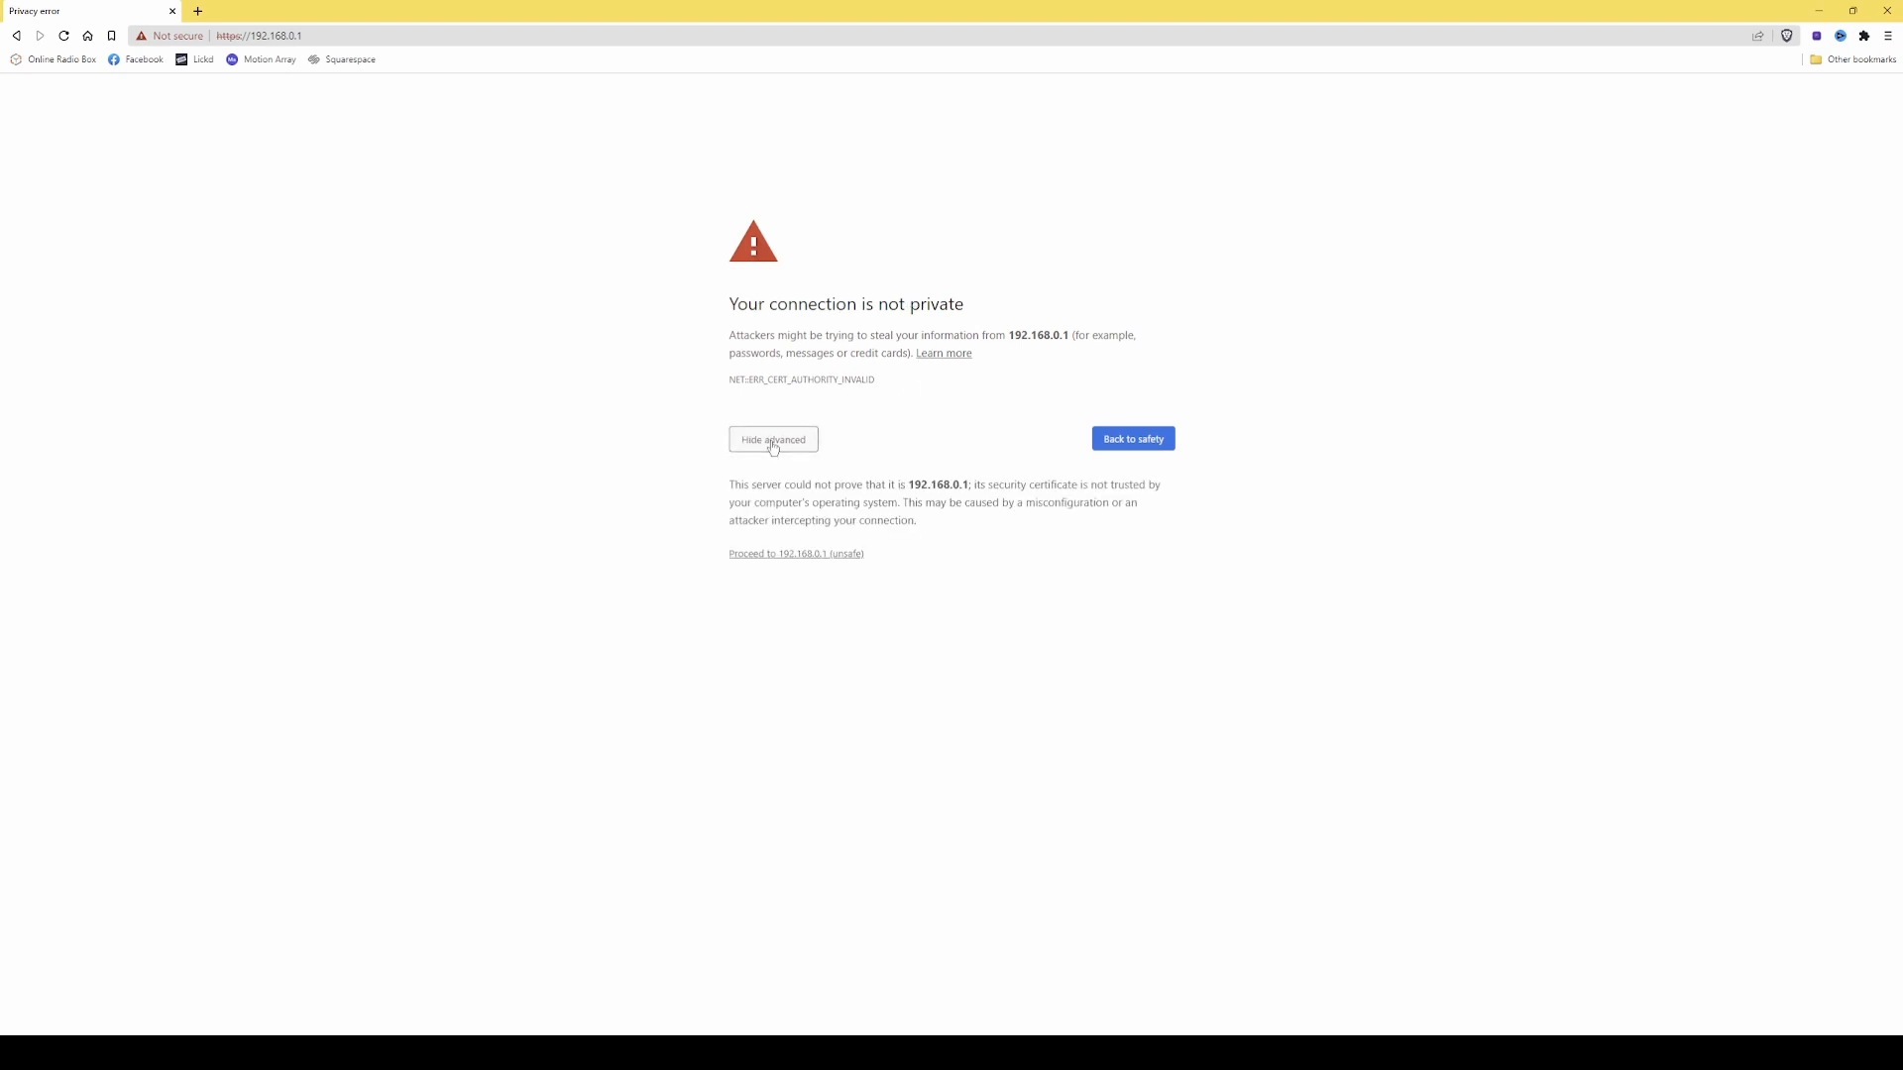
pyautogui.click(797, 556)
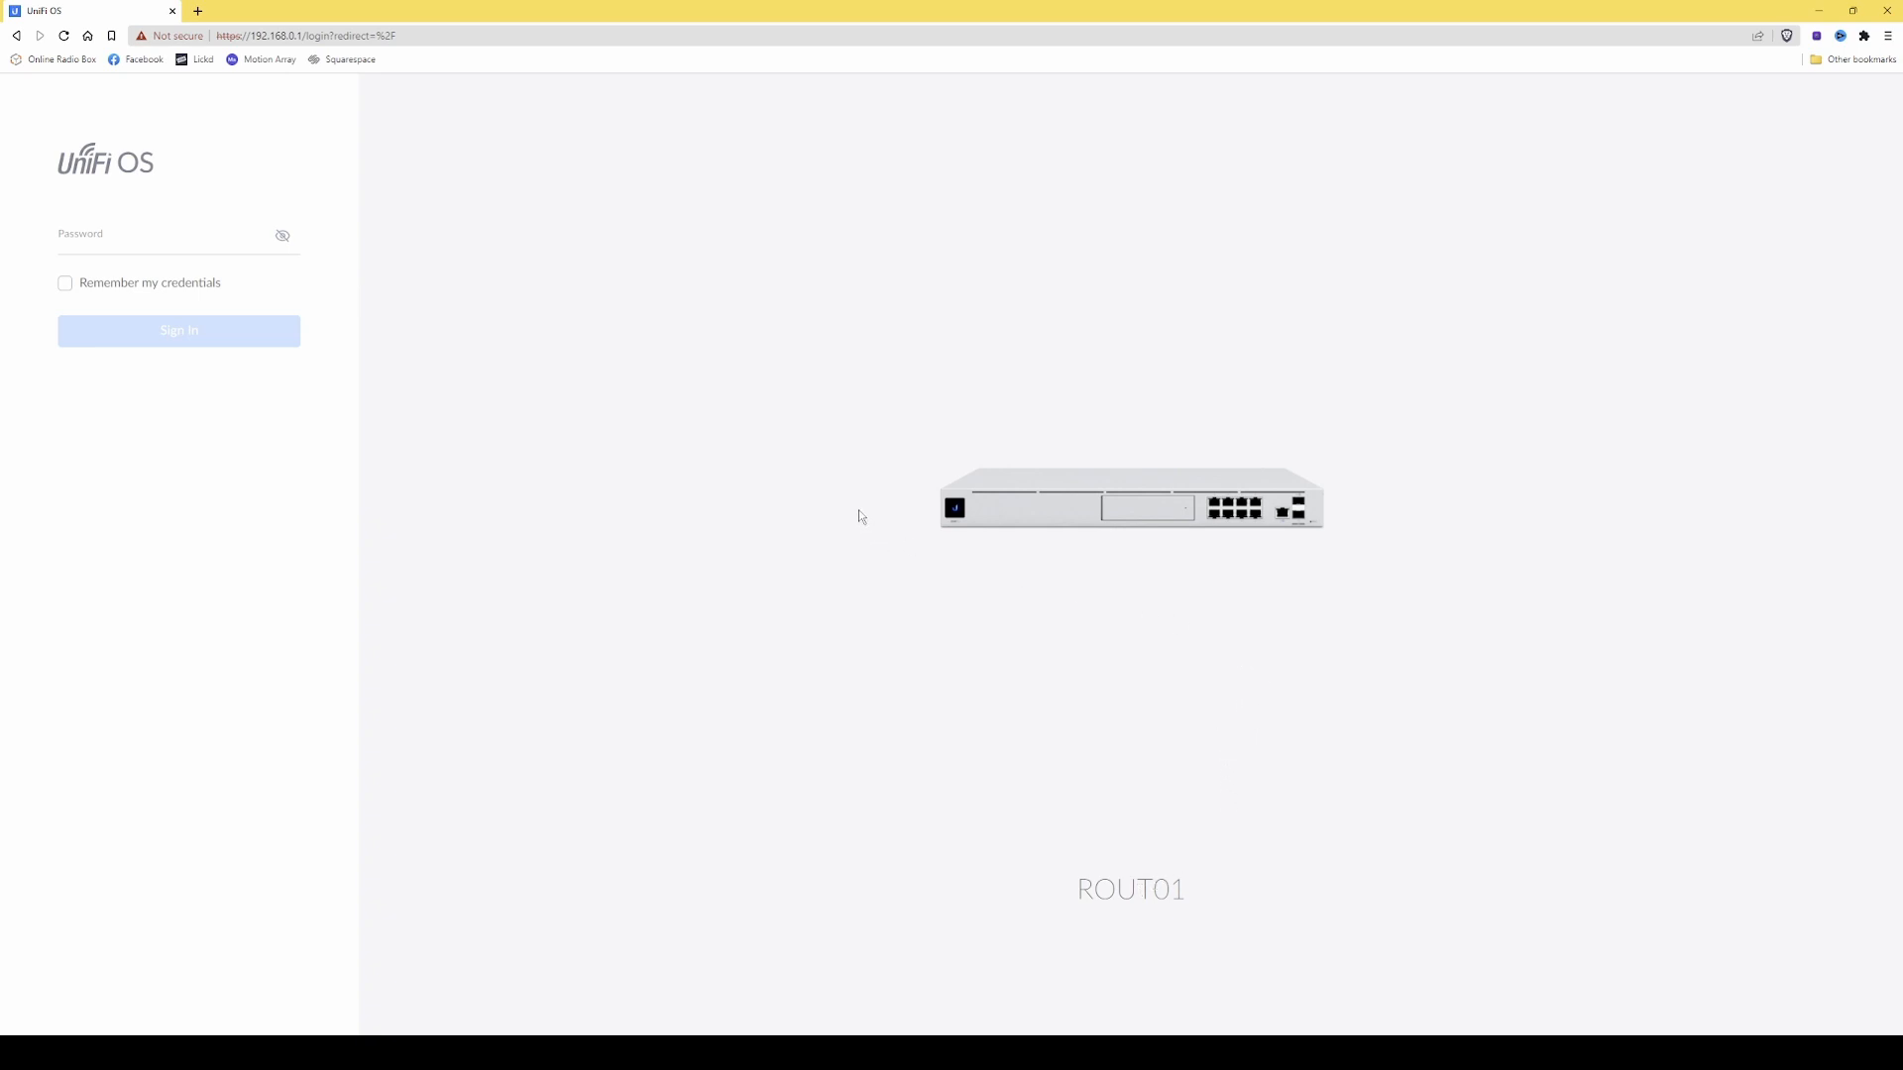
pyautogui.click(219, 241)
pyautogui.hotkey('ctrl', 'v')
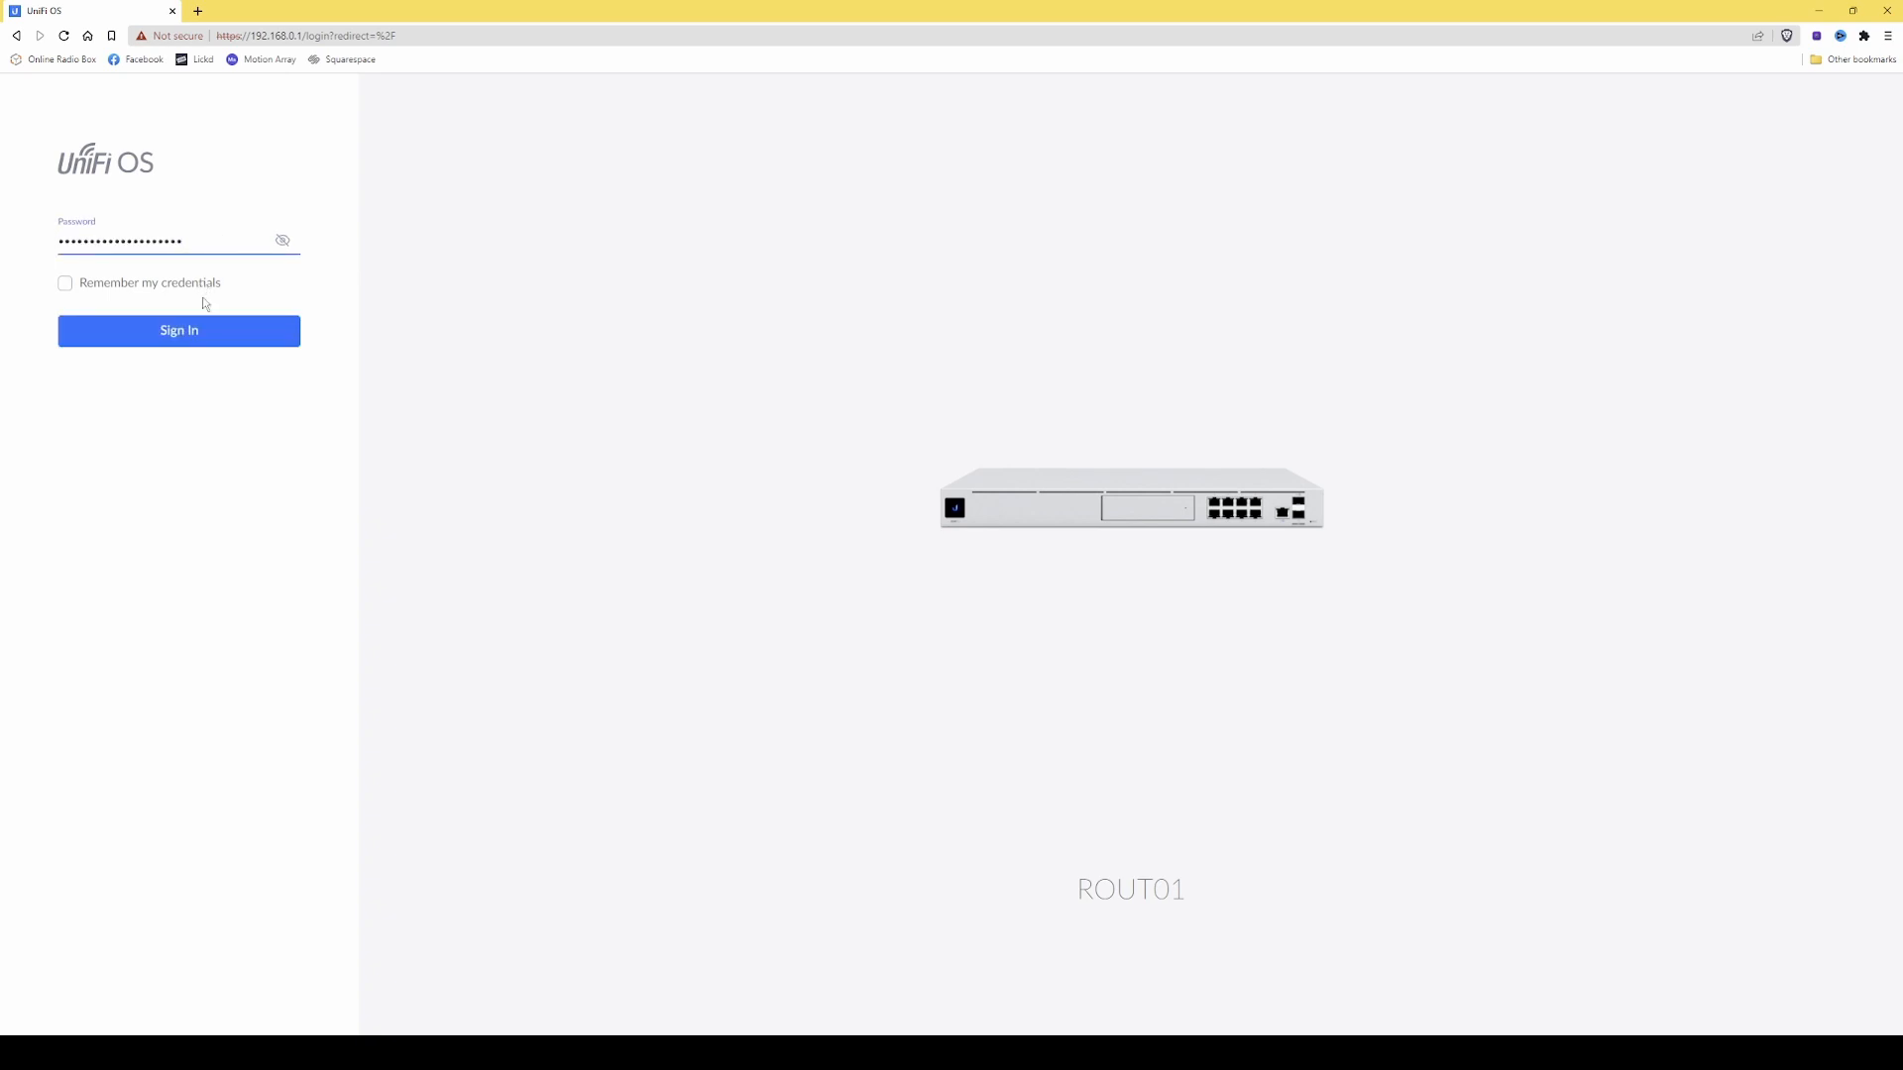
pyautogui.click(174, 341)
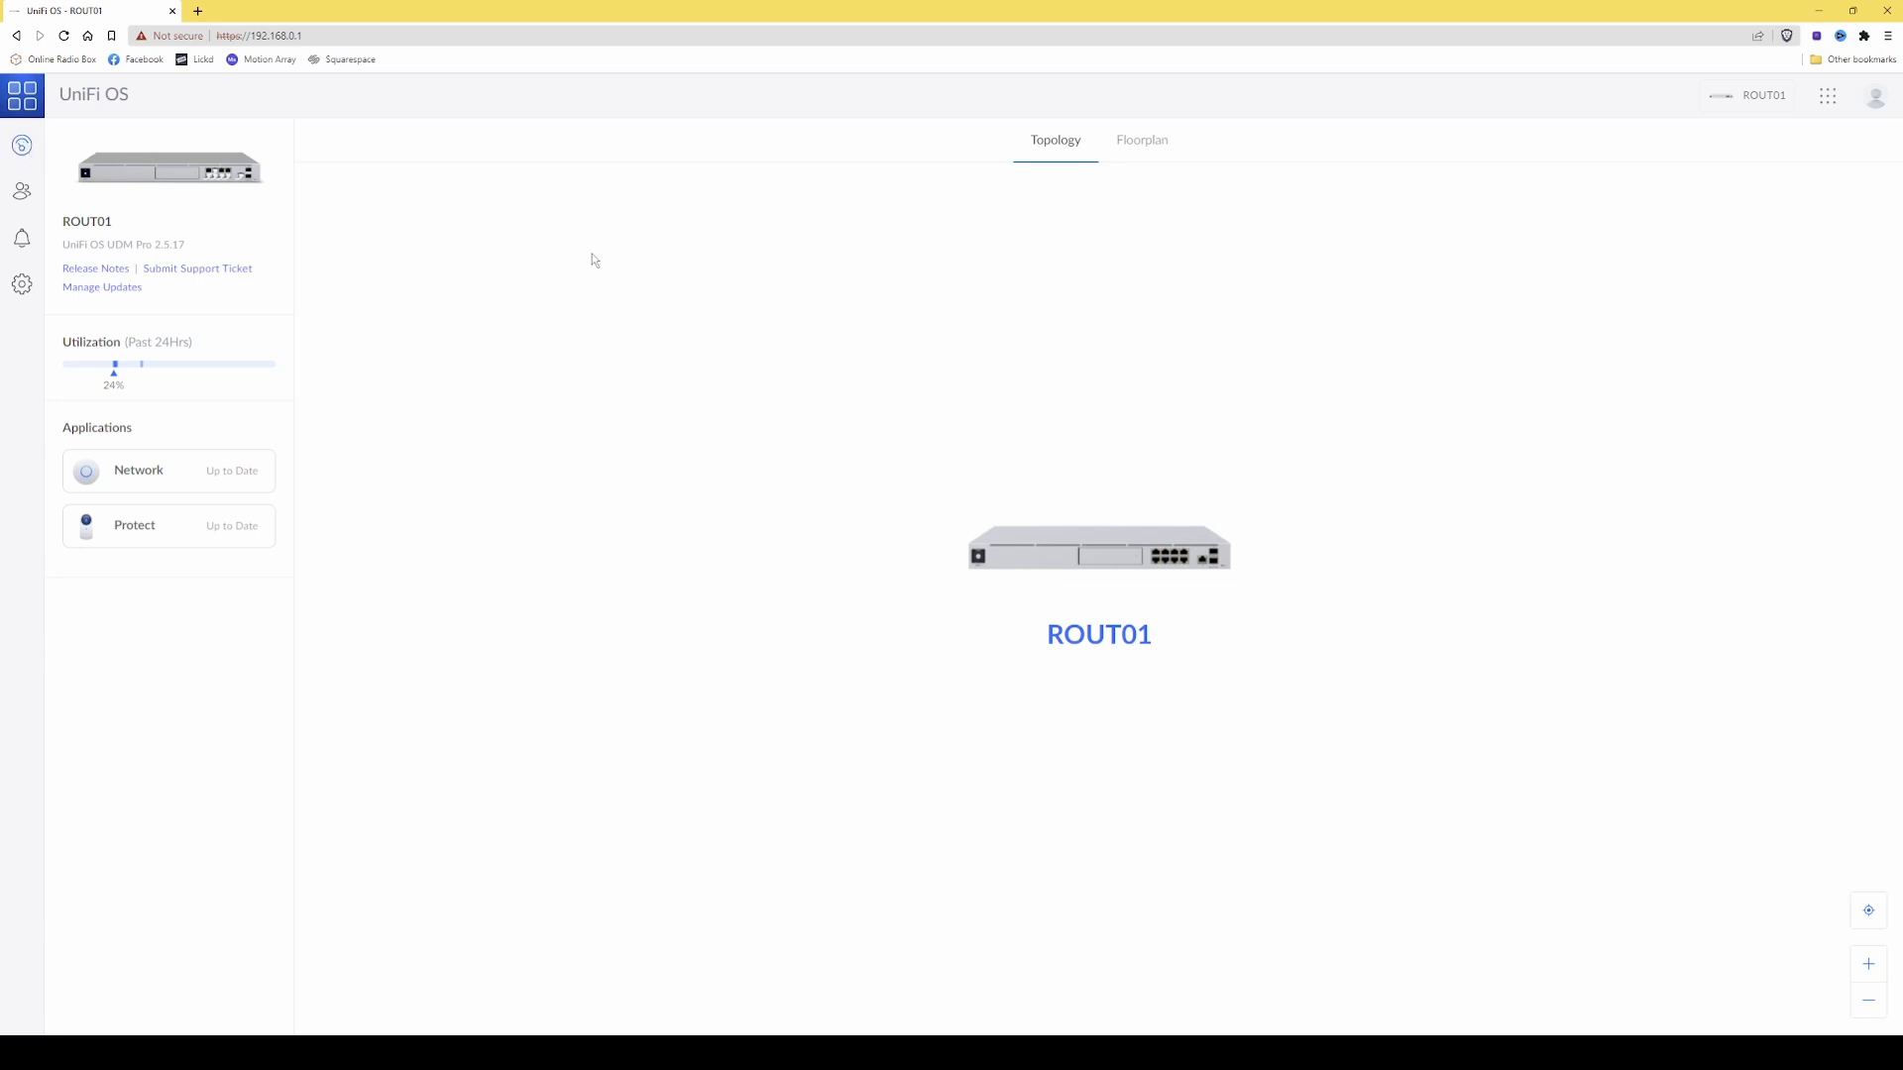
# - Review the console's user list and its notifications in UniFi OS
pyautogui.click(22, 195)
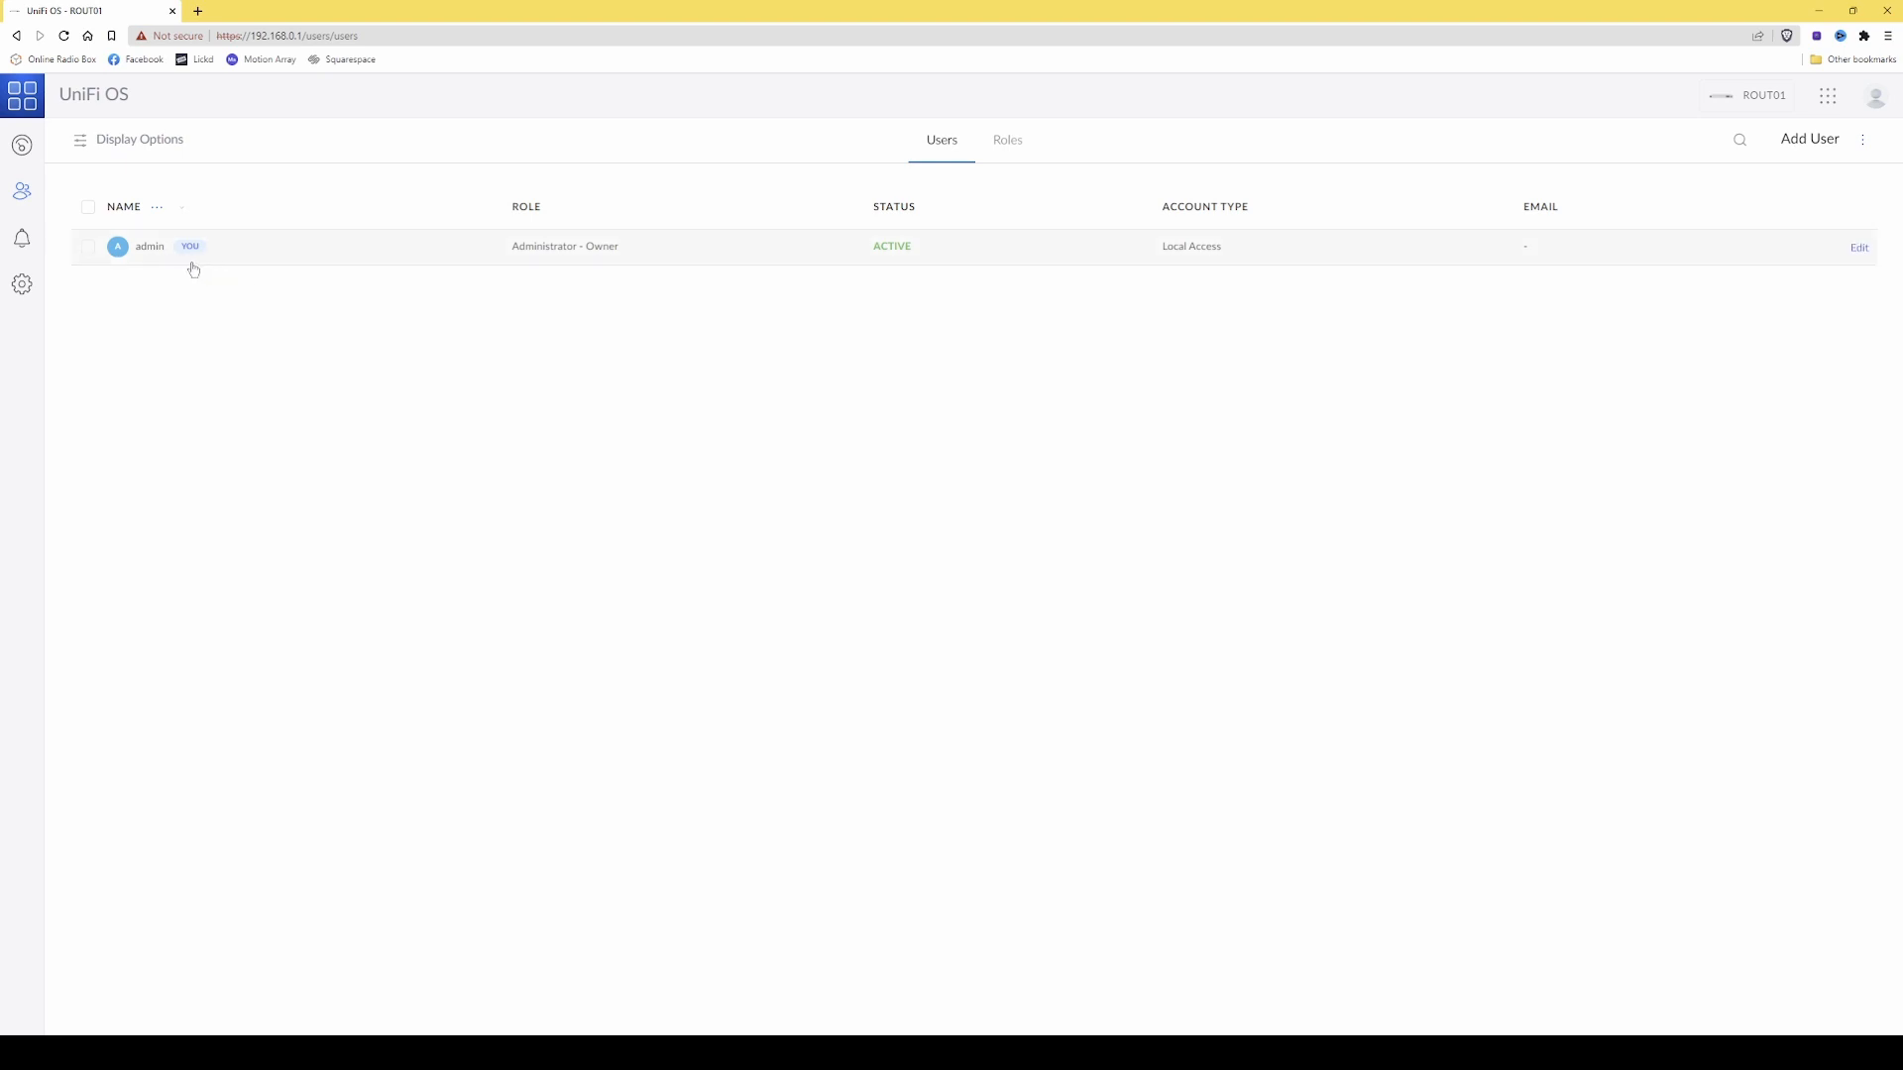
pyautogui.click(21, 240)
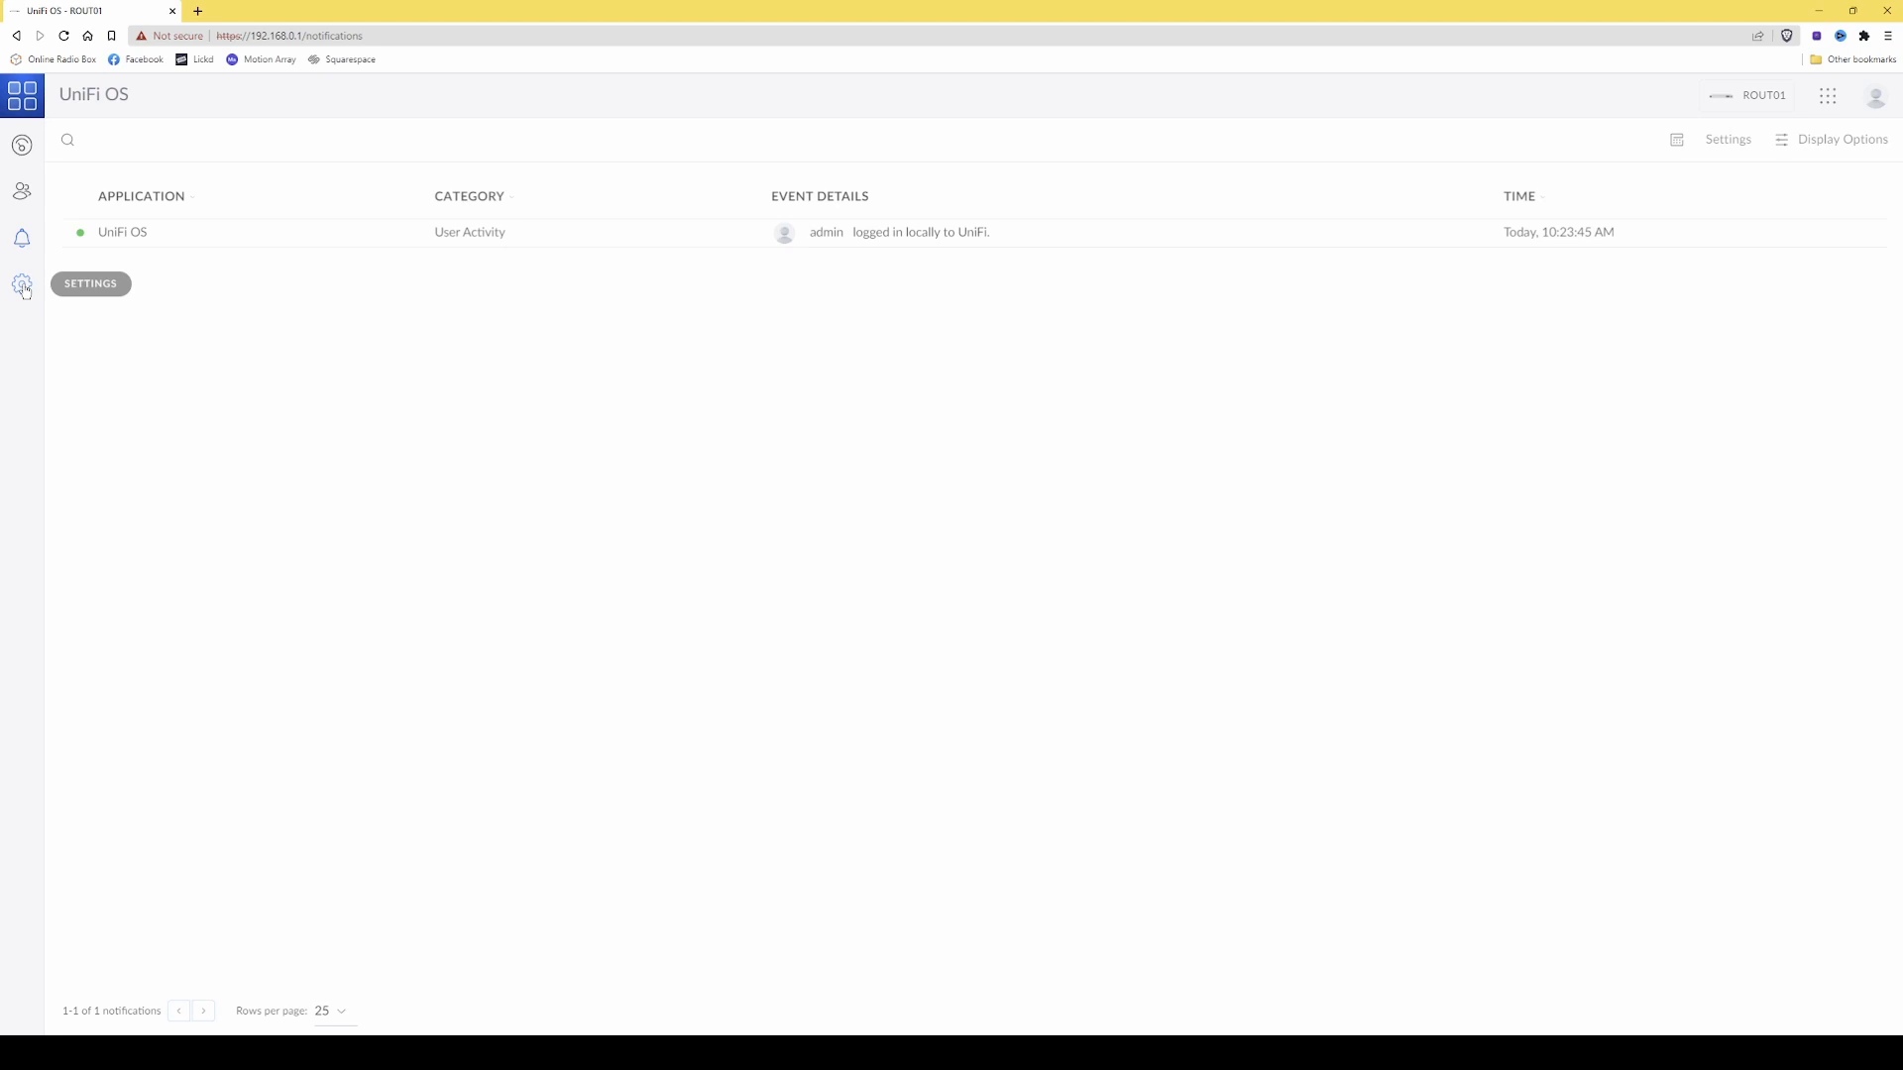
# - Update the Protect application in the console settings and uninstall the Access application, confirming its removal
pyautogui.click(21, 285)
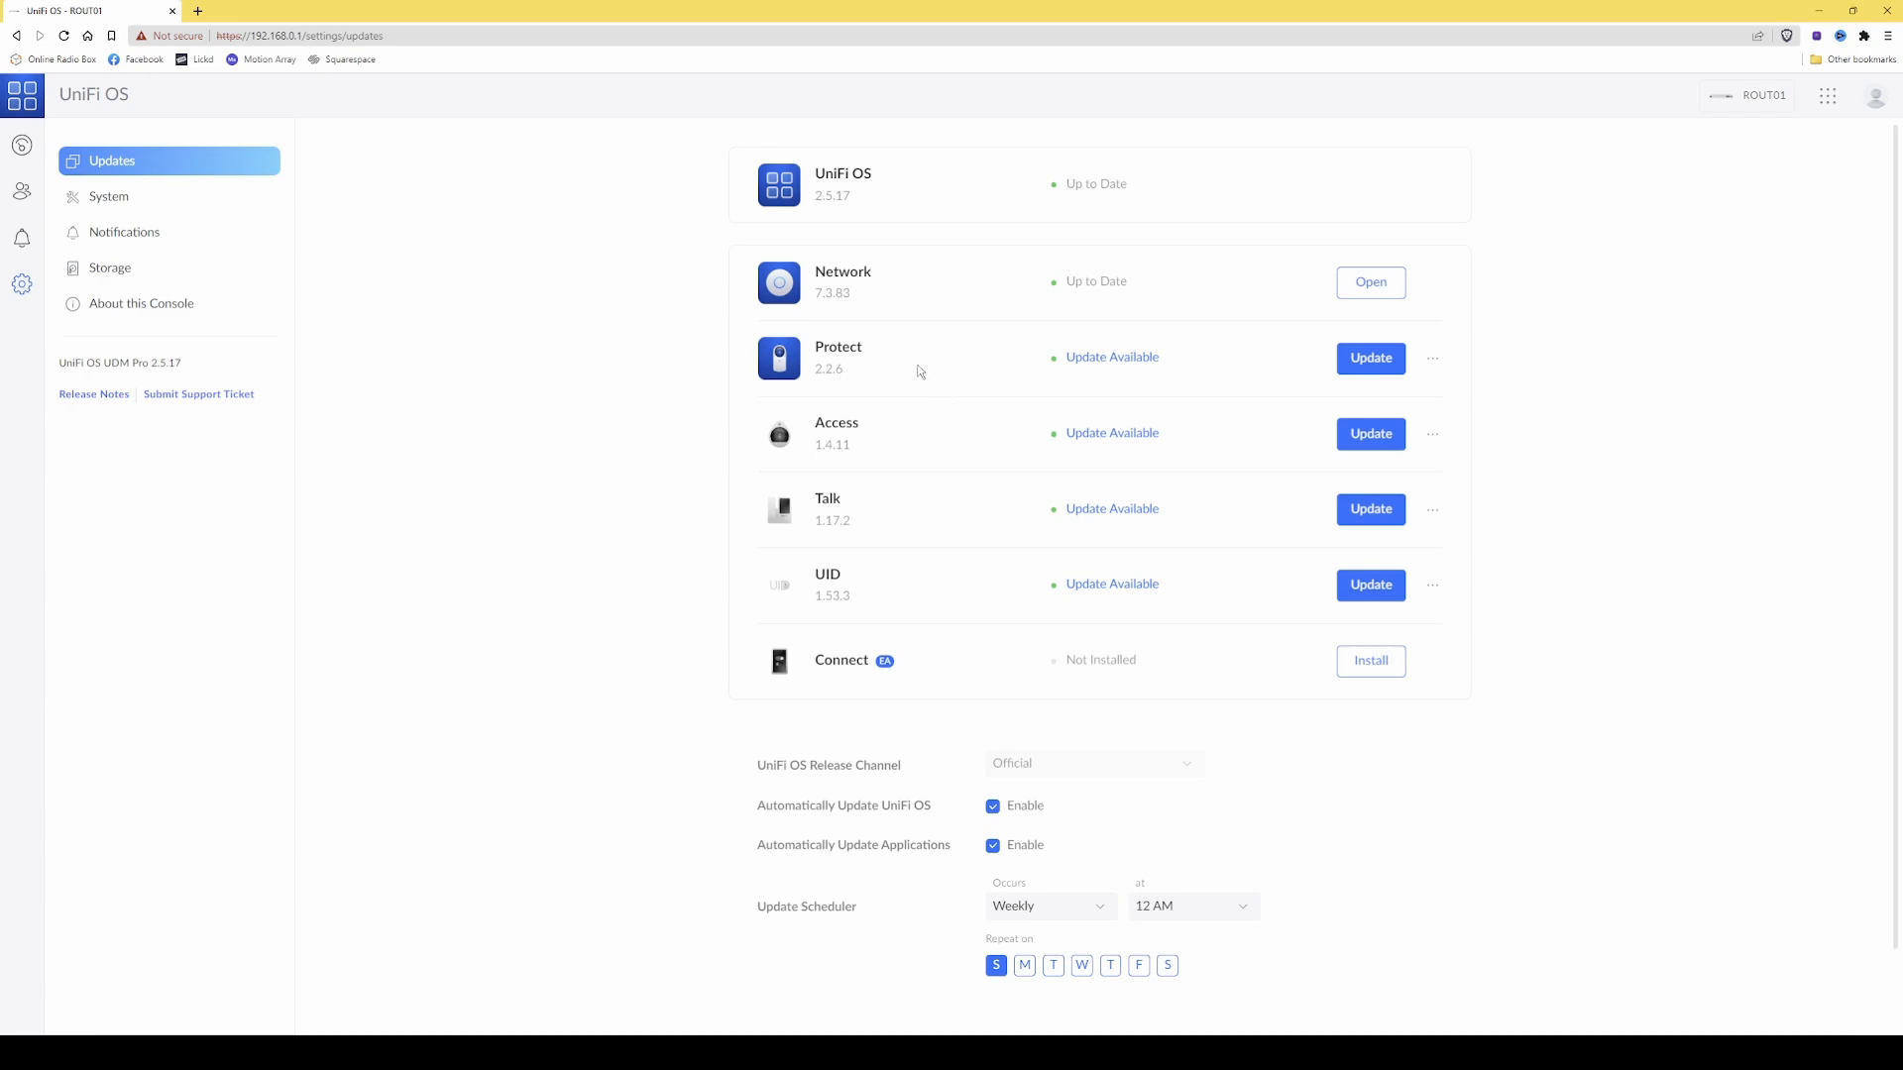
pyautogui.click(1376, 358)
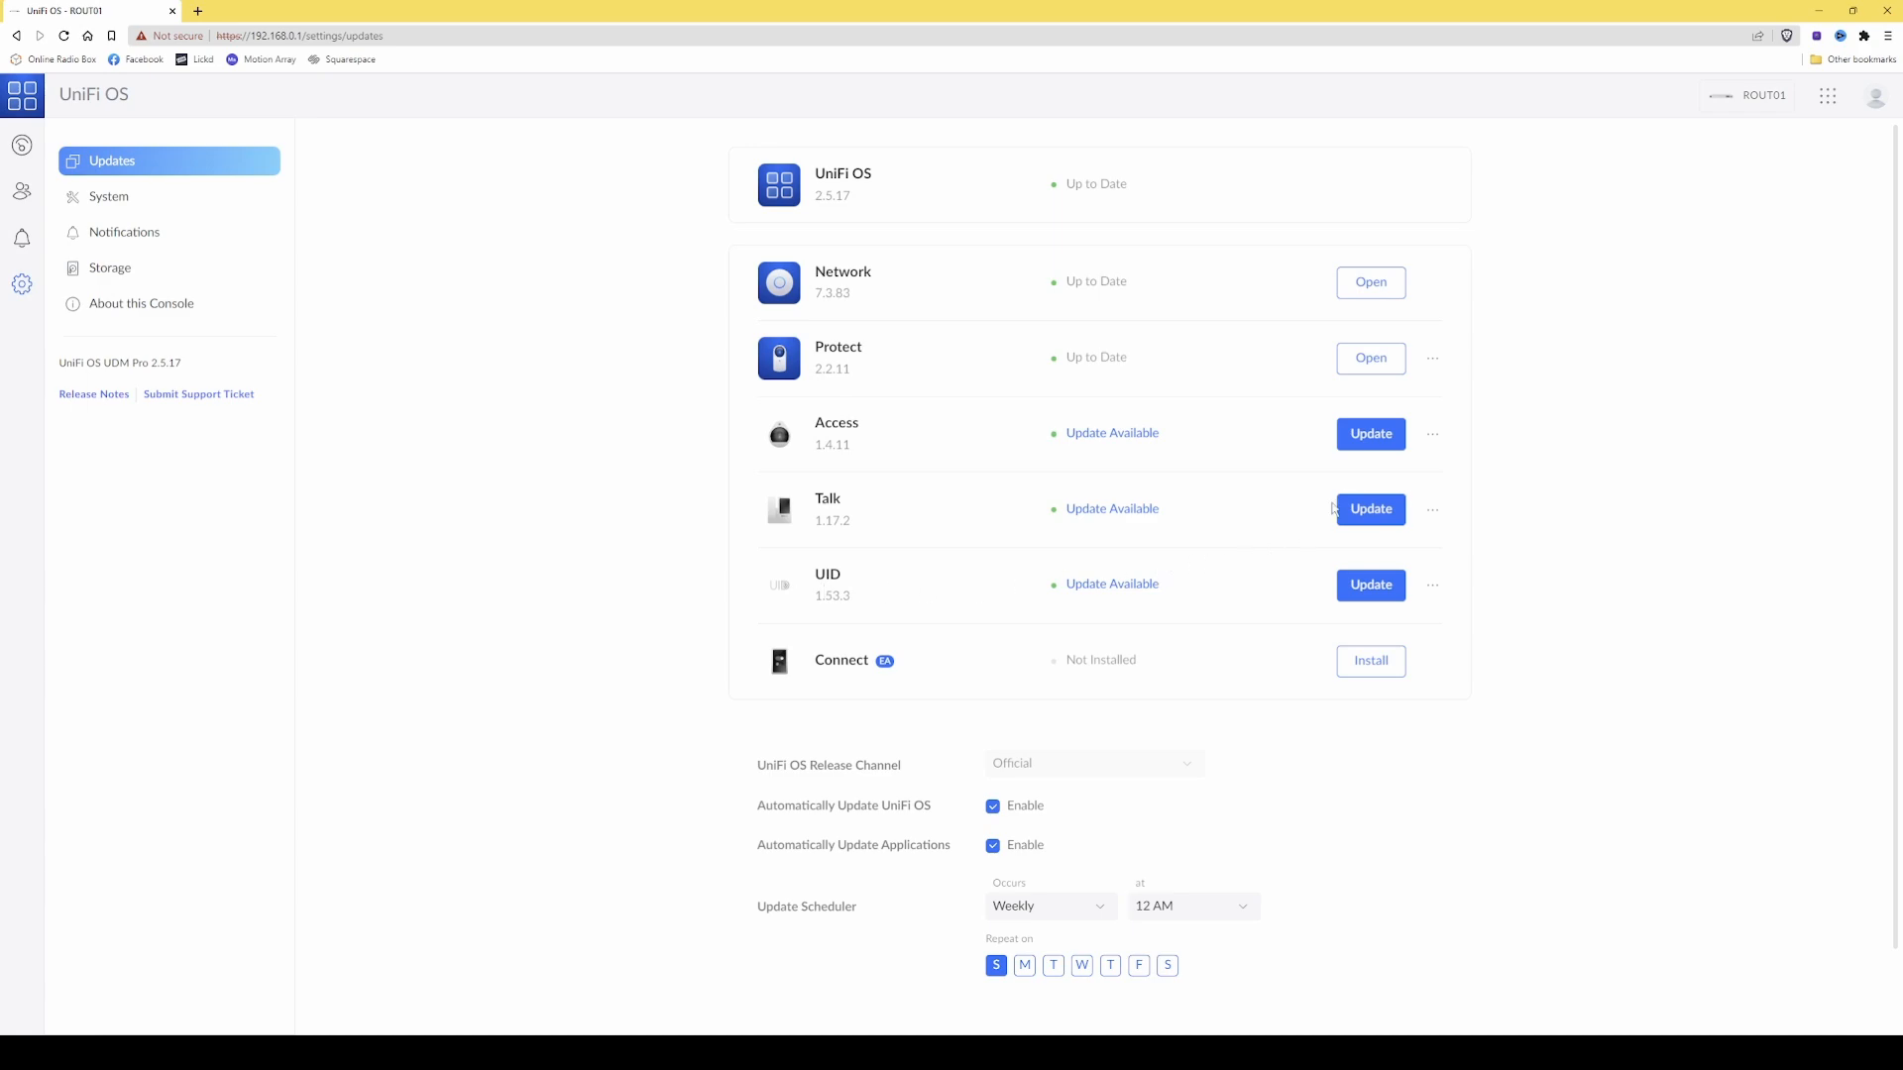
pyautogui.click(1434, 436)
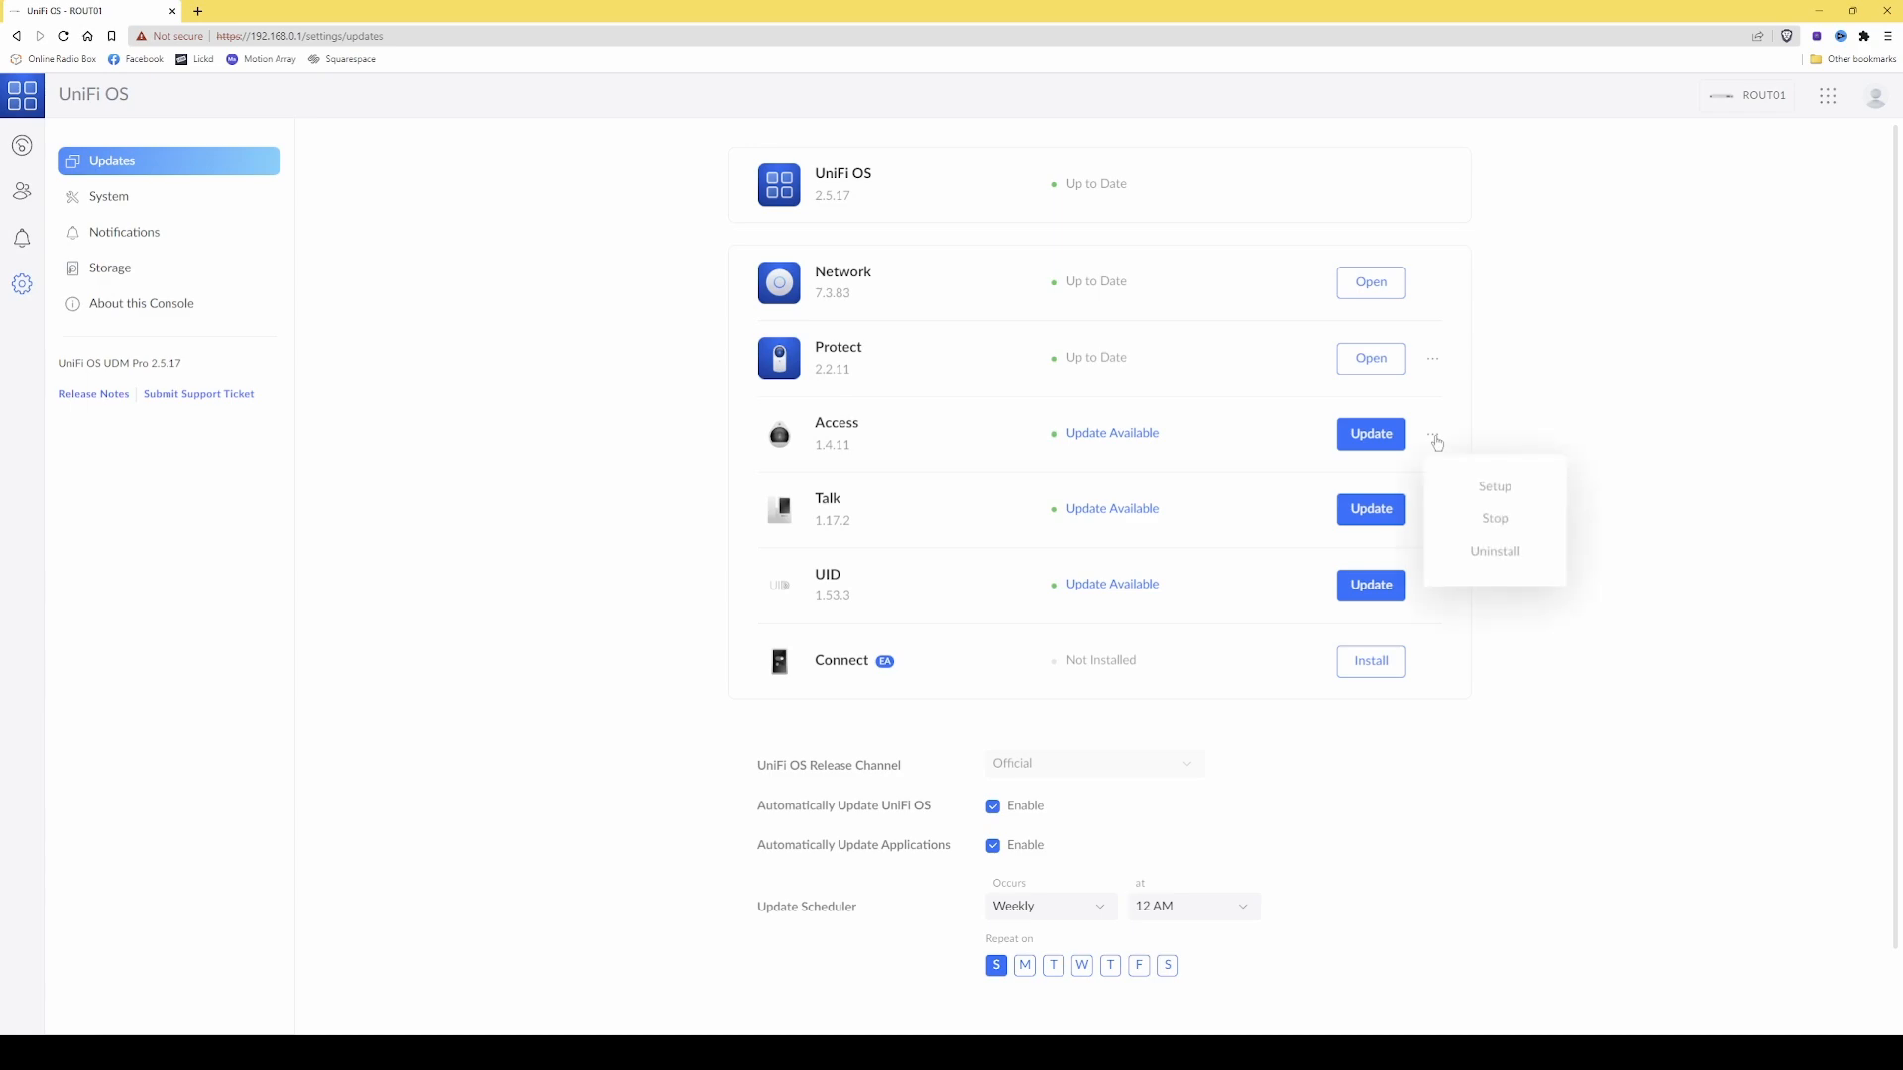
pyautogui.click(1489, 555)
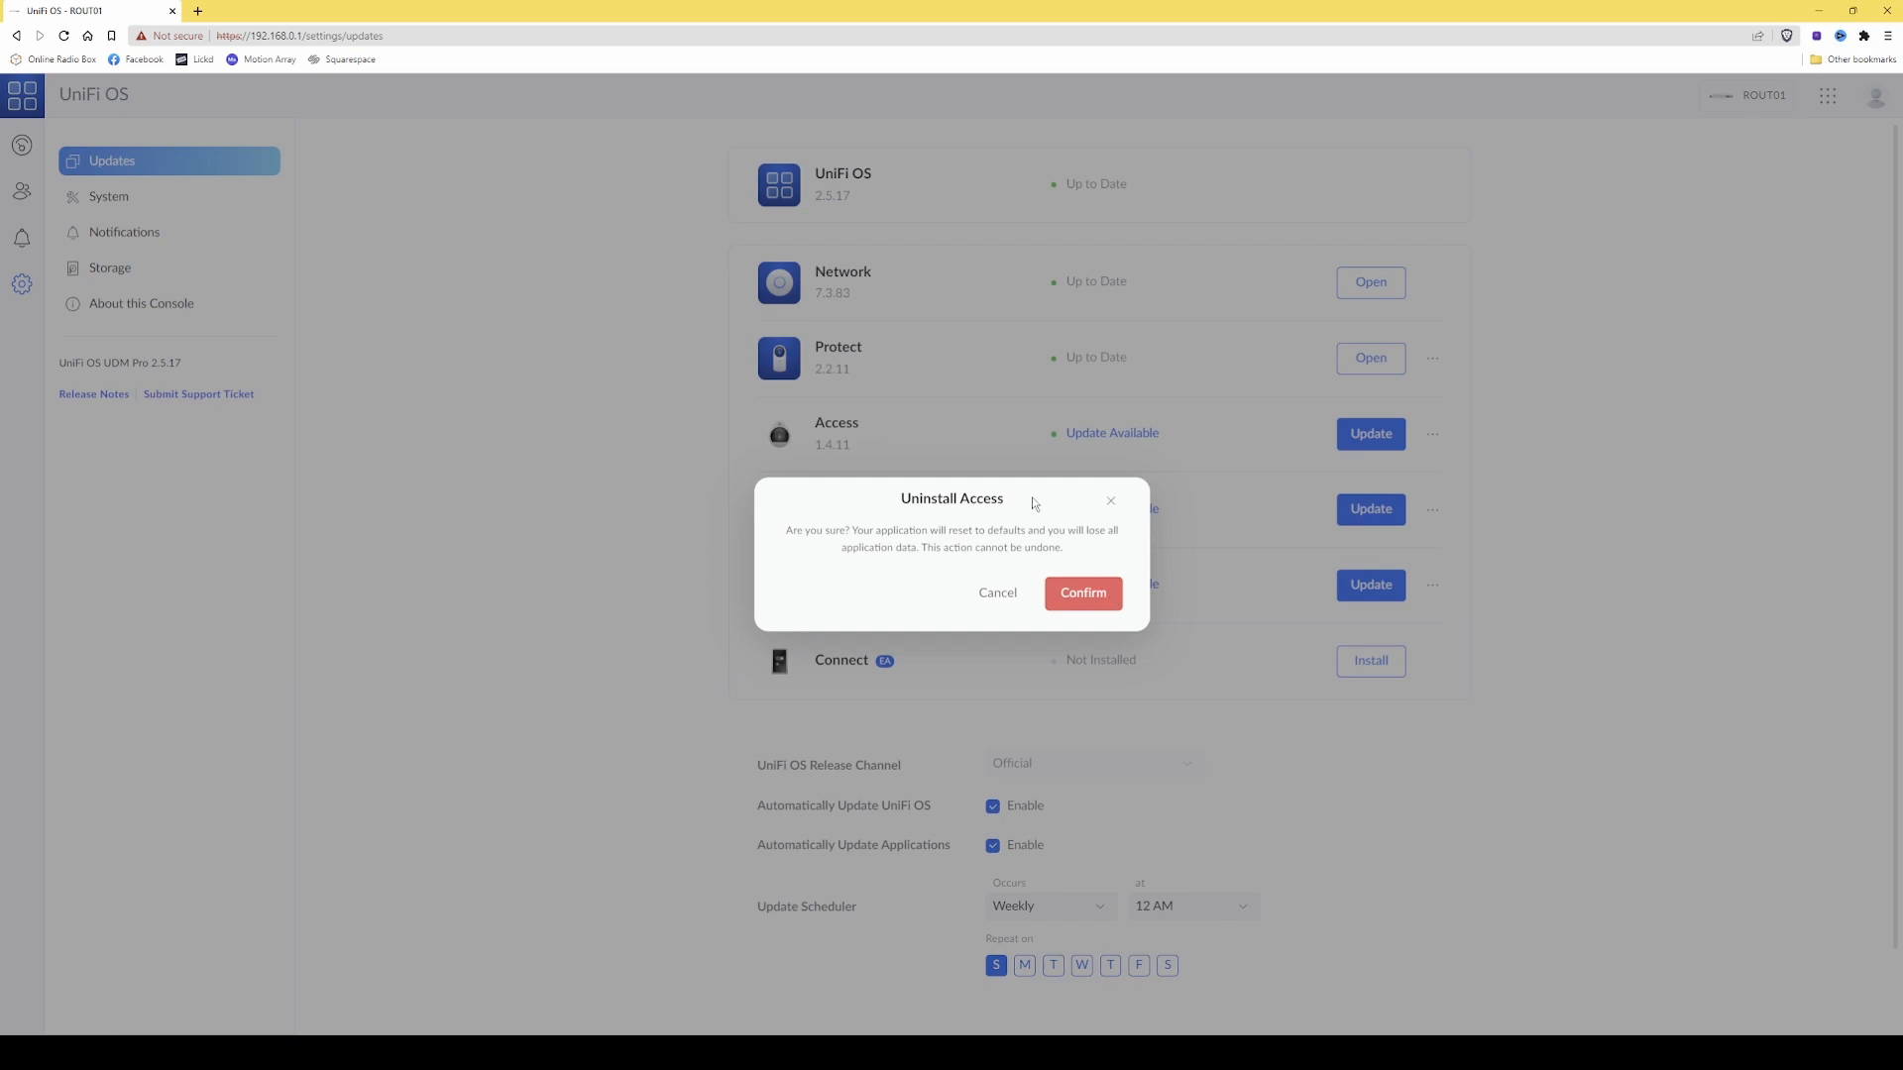
pyautogui.click(1090, 599)
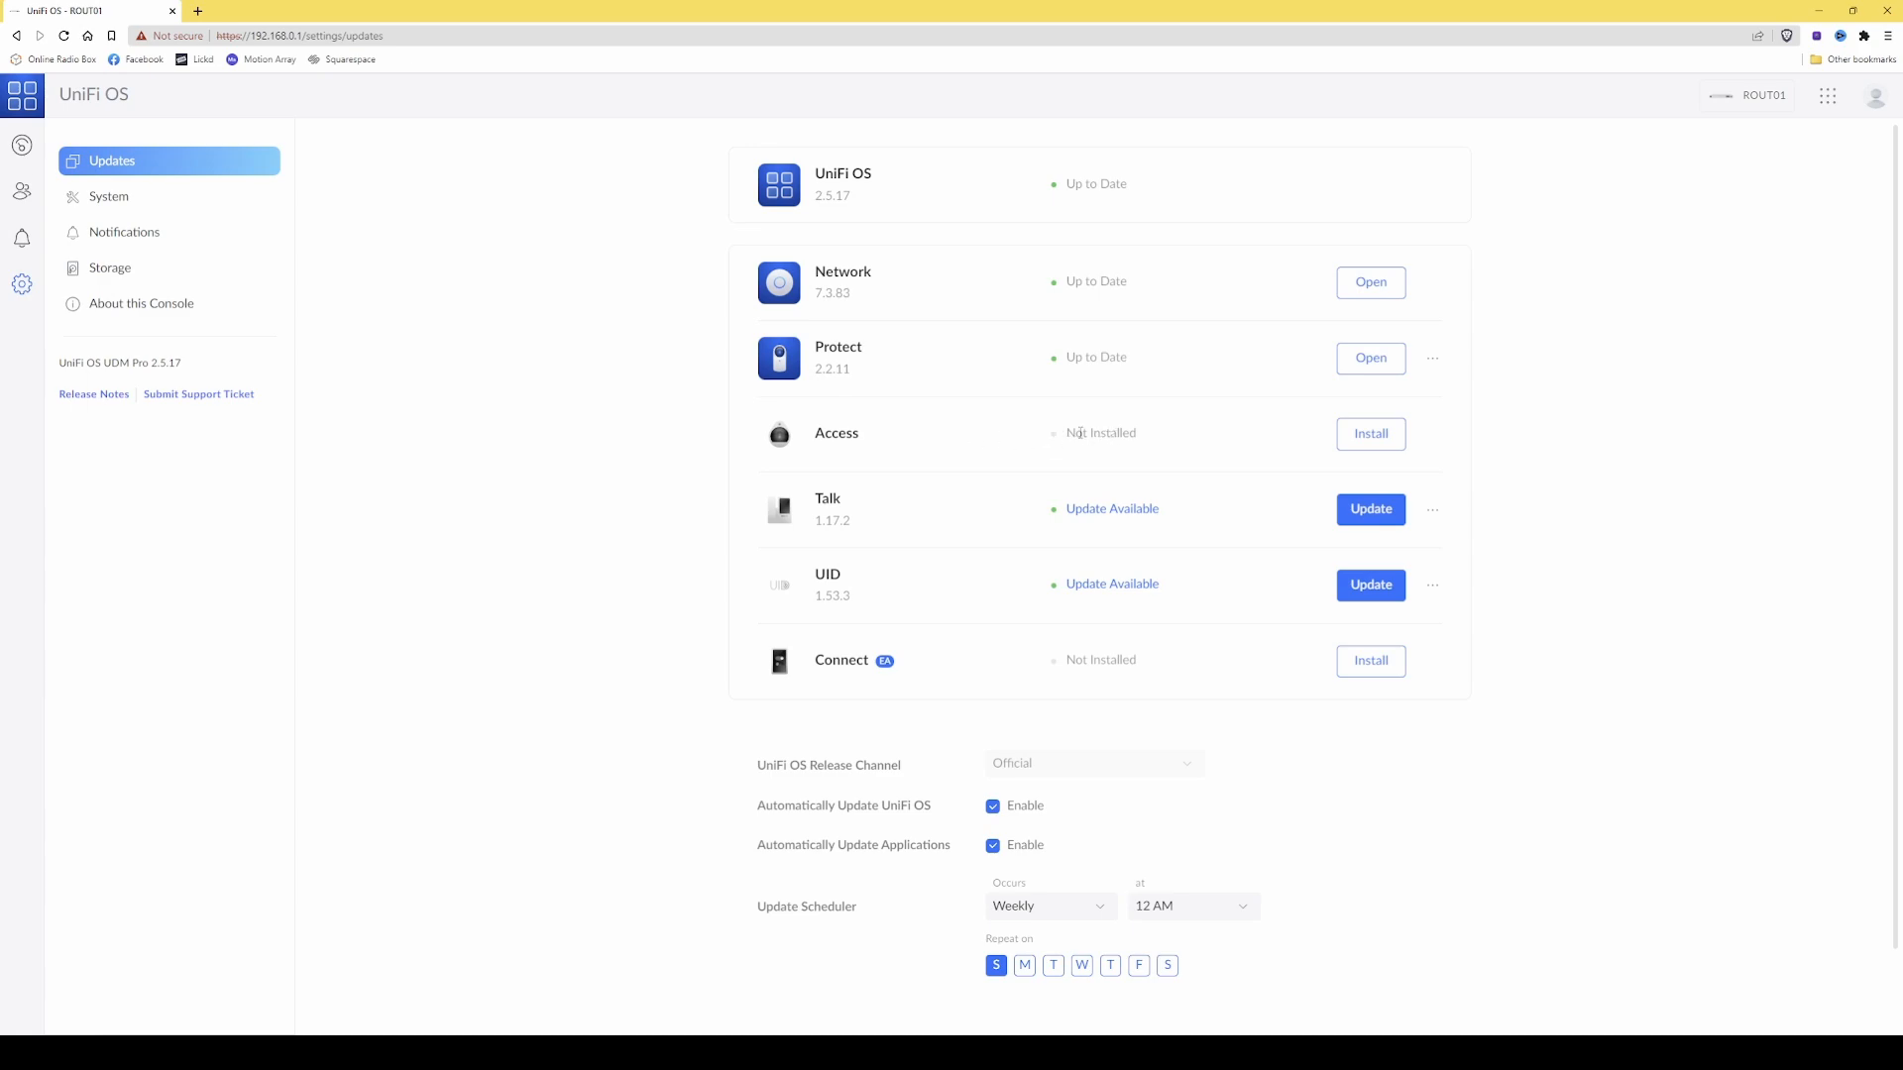
# - Uninstall the Talk and UID applications from the console and confirm the removals
pyautogui.click(1433, 510)
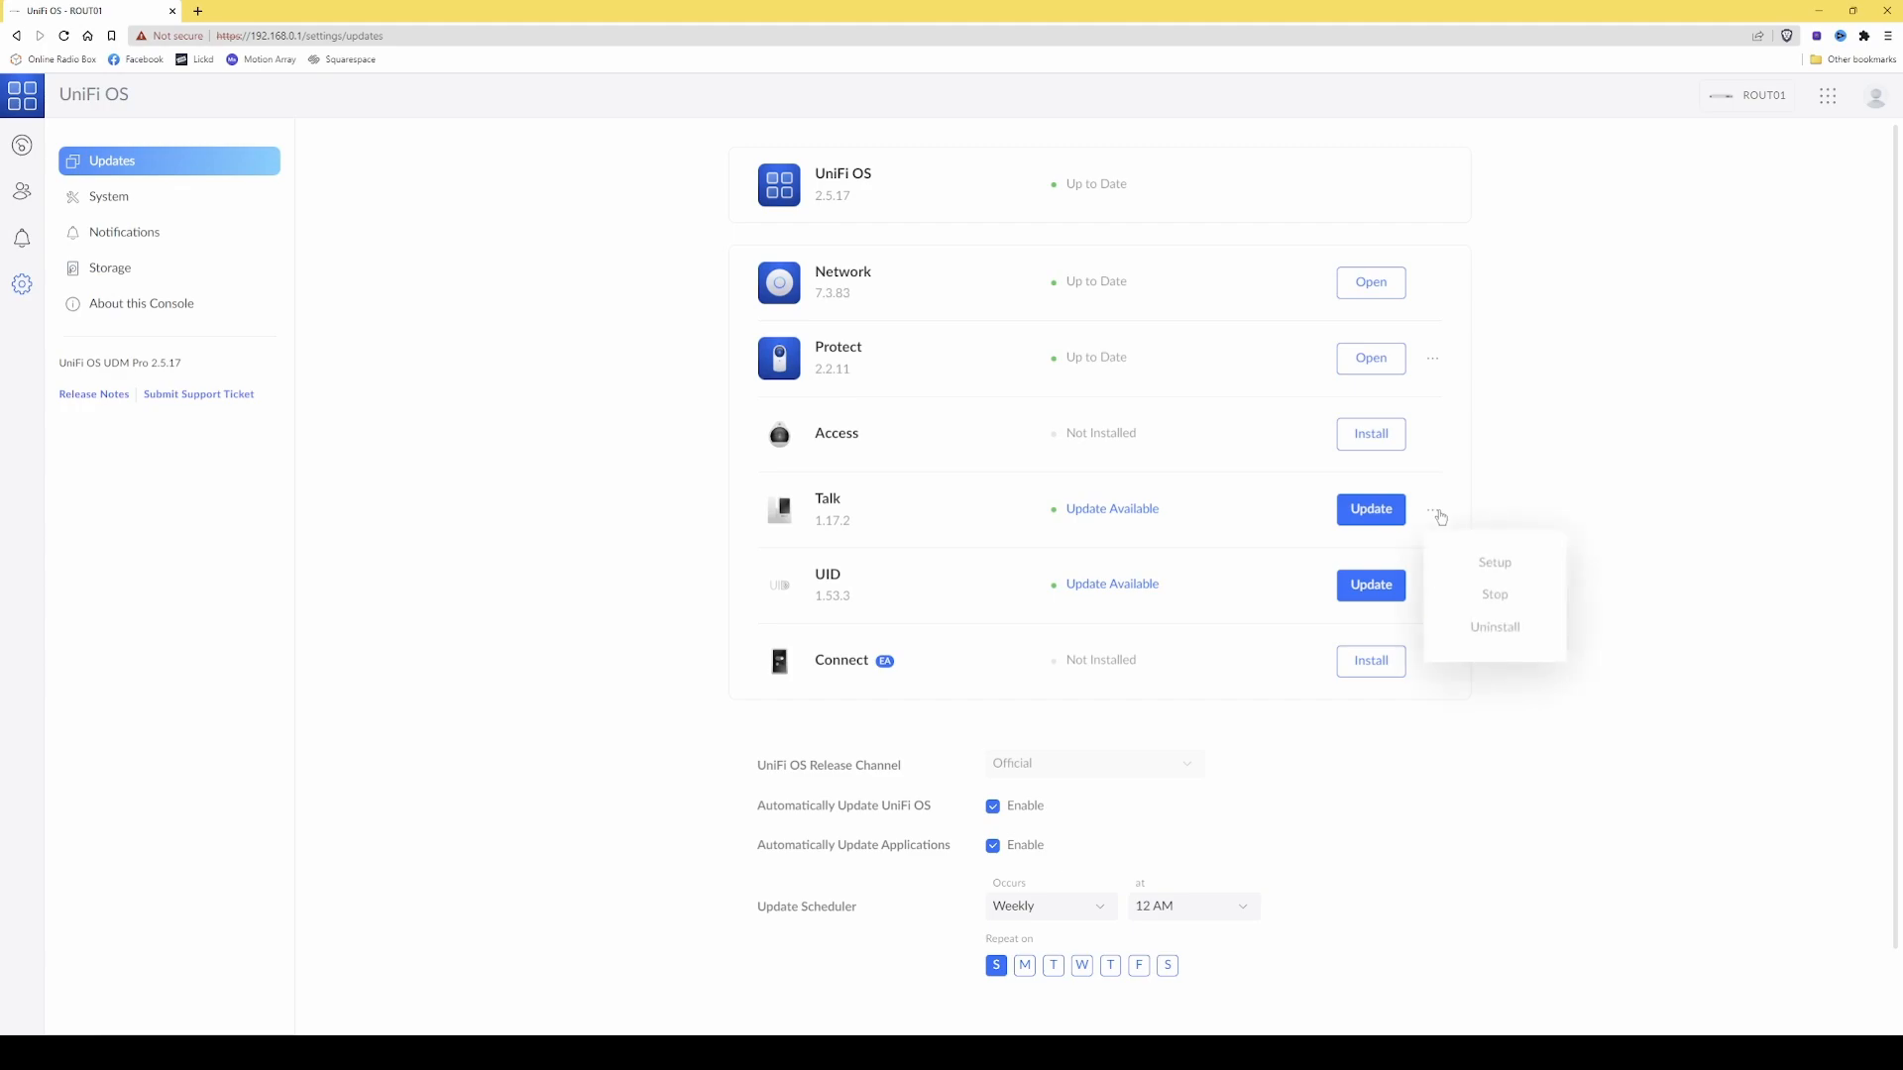
pyautogui.click(1483, 630)
pyautogui.click(1114, 591)
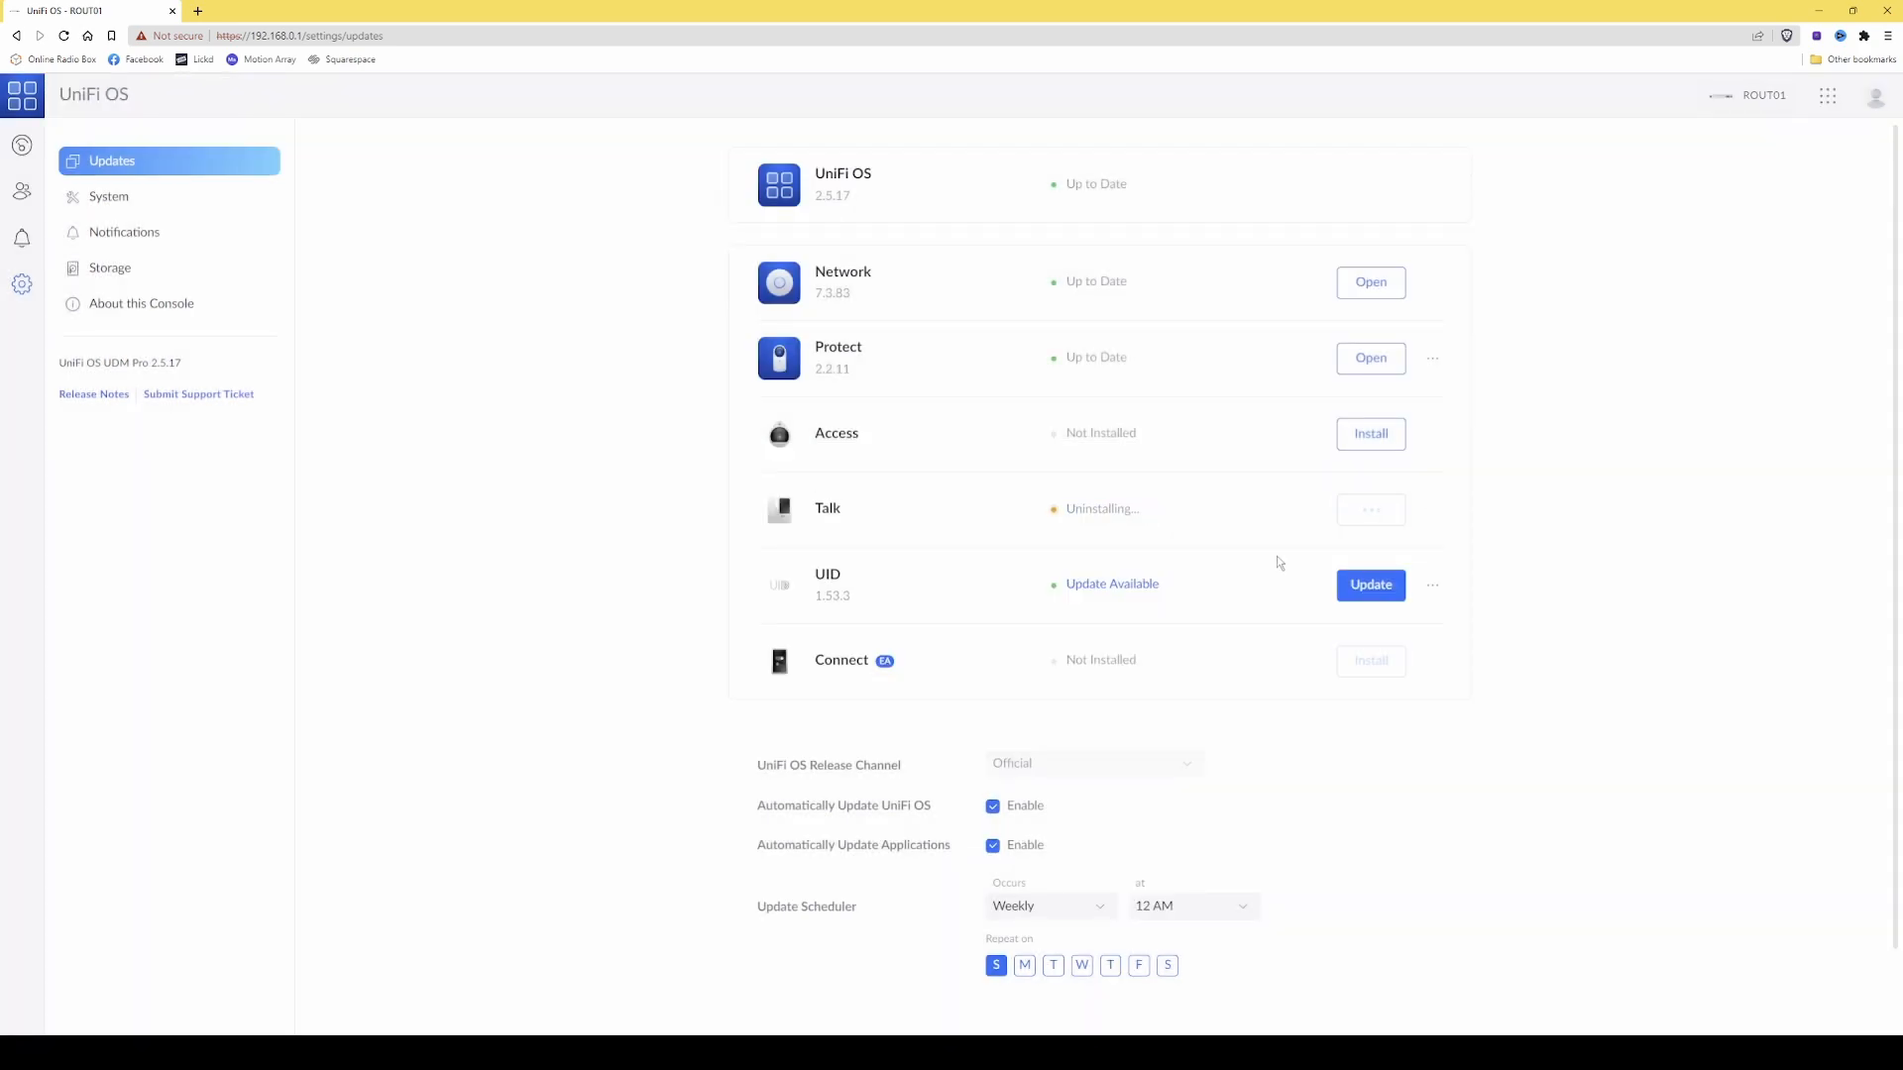
pyautogui.click(1435, 589)
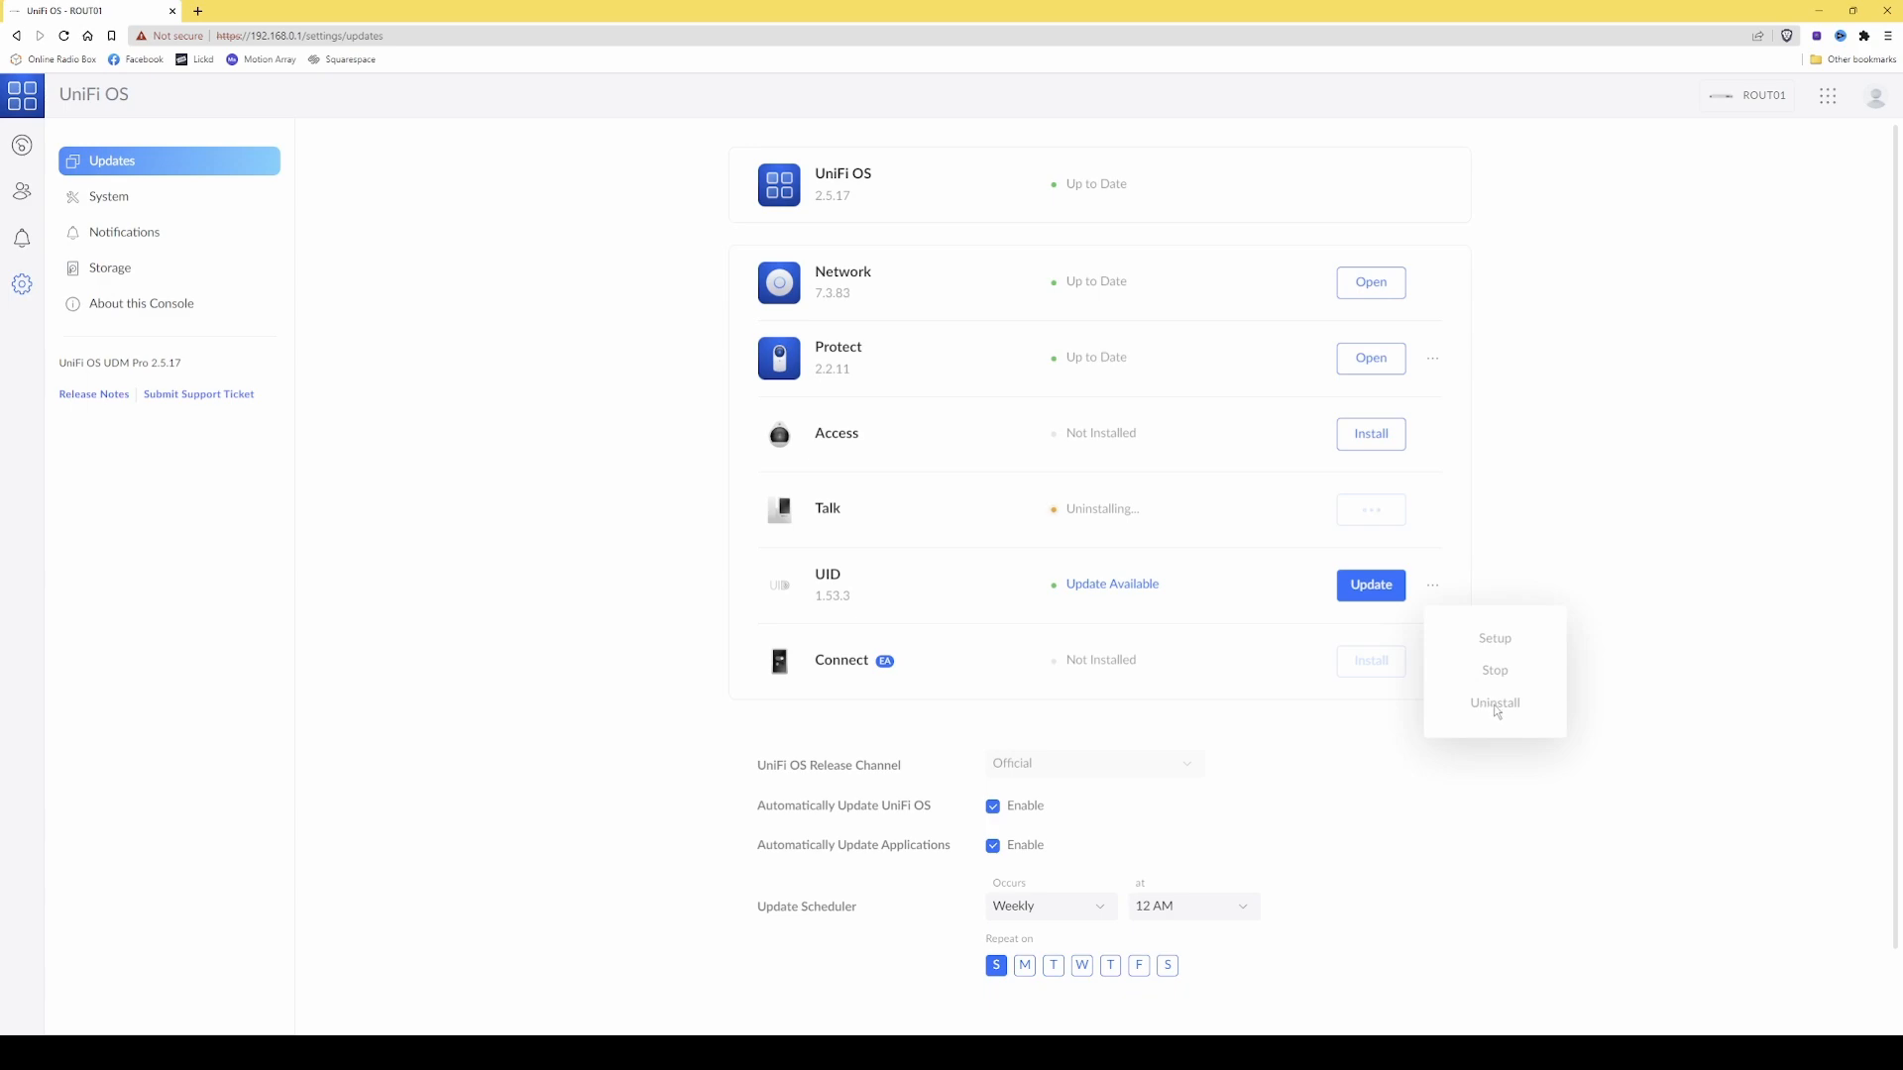
pyautogui.click(1498, 544)
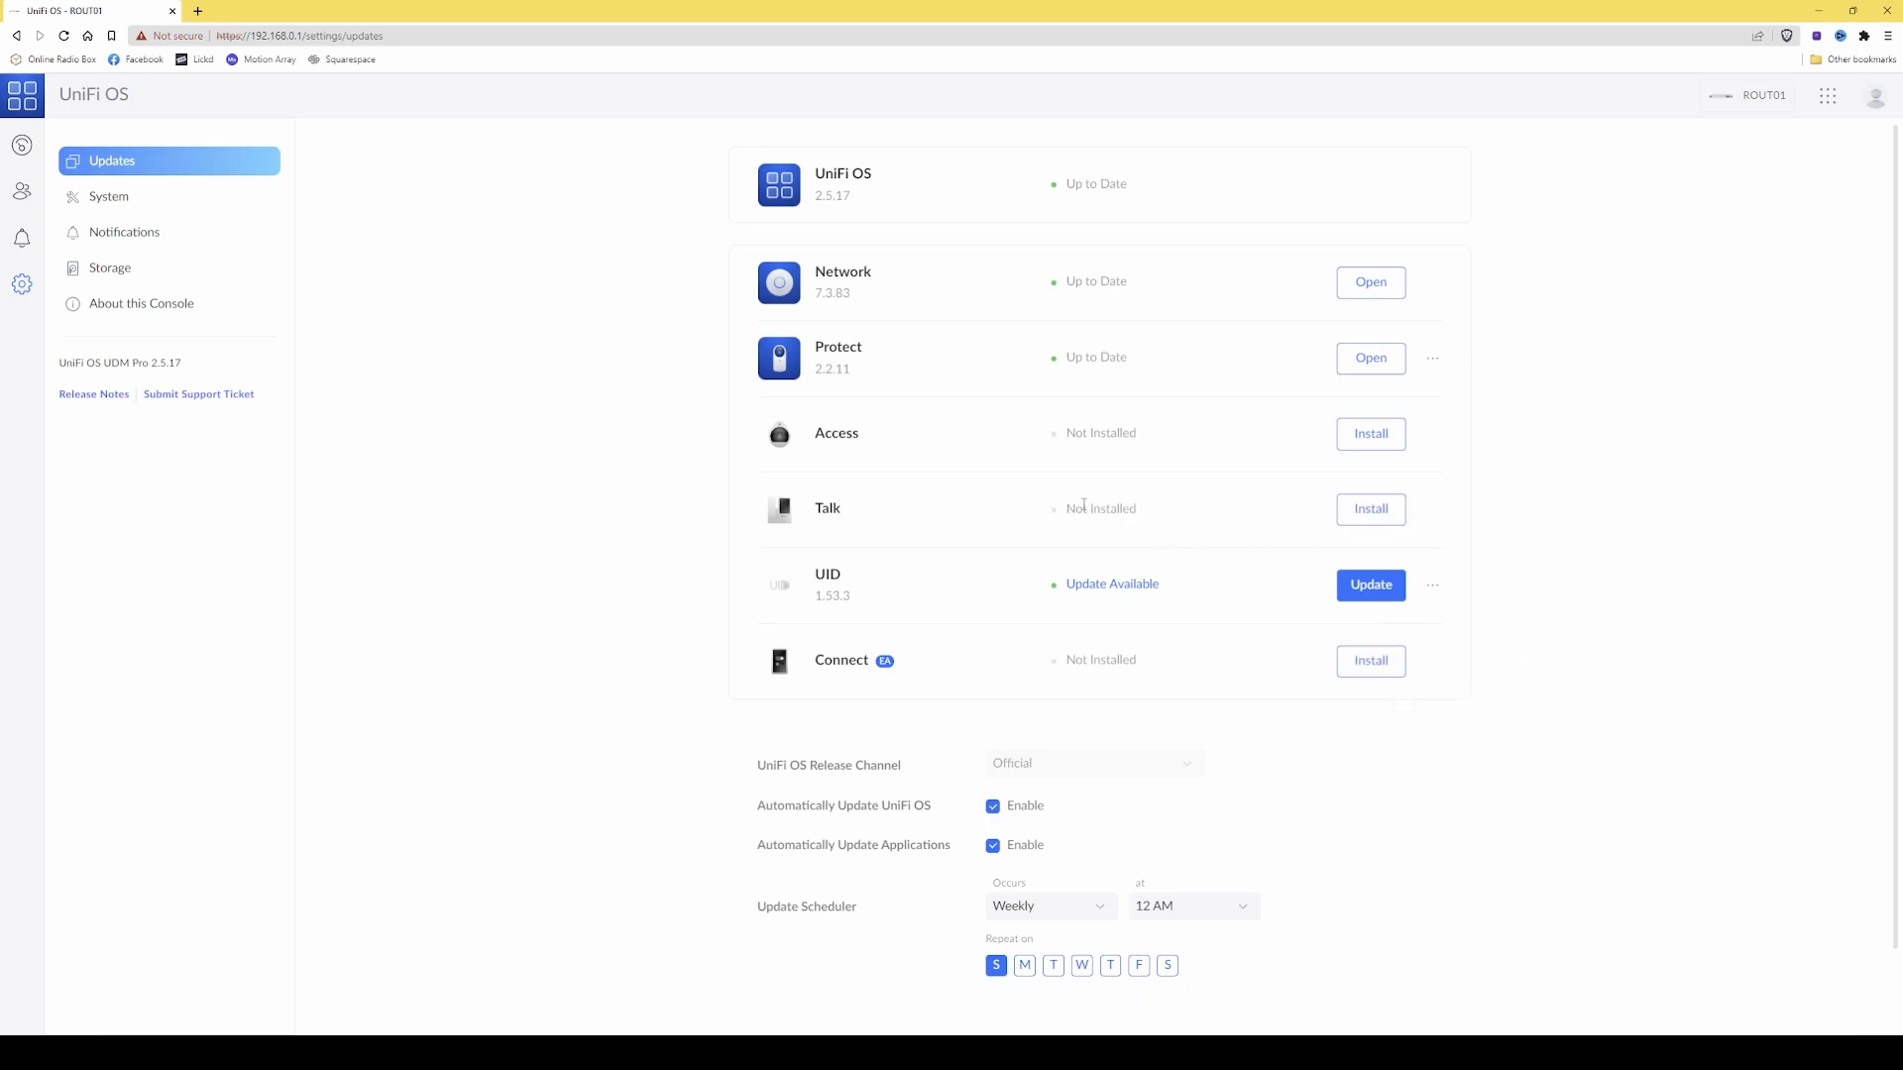
pyautogui.click(1434, 586)
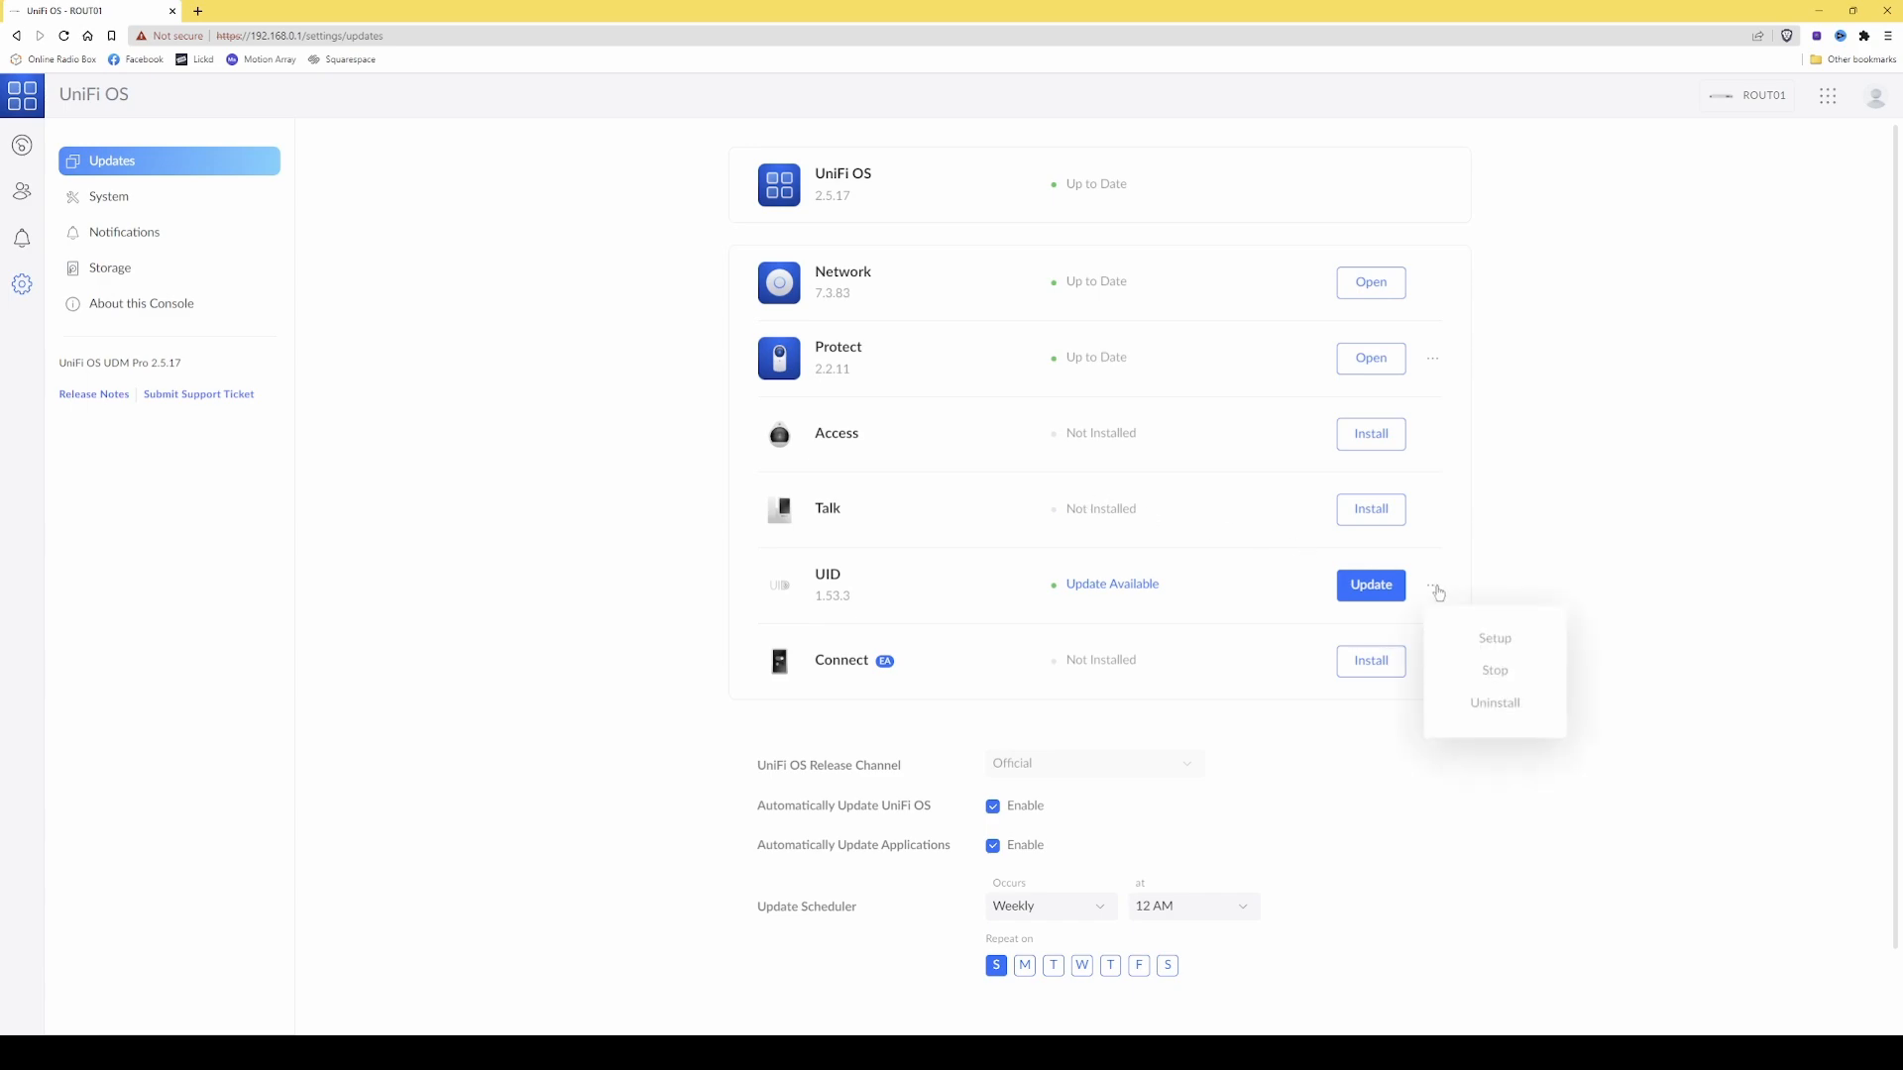
pyautogui.click(1495, 706)
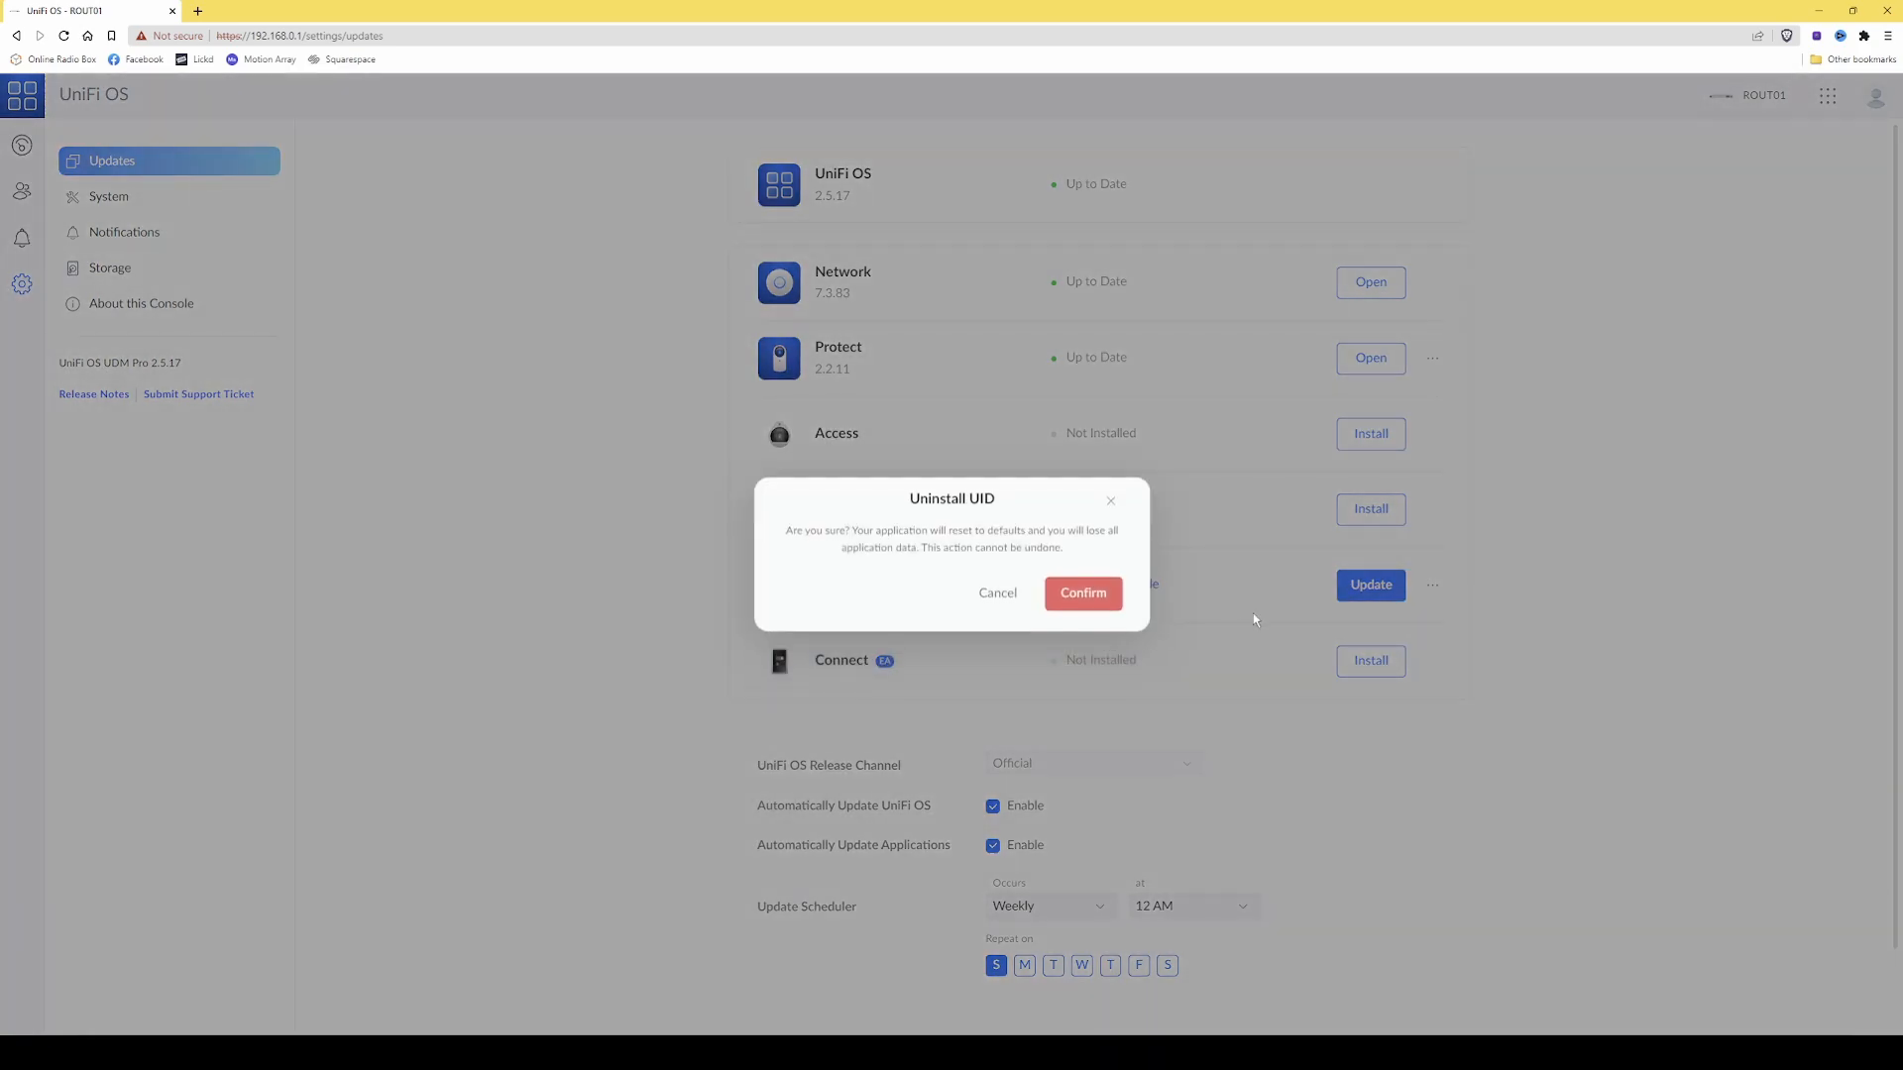
pyautogui.click(1080, 593)
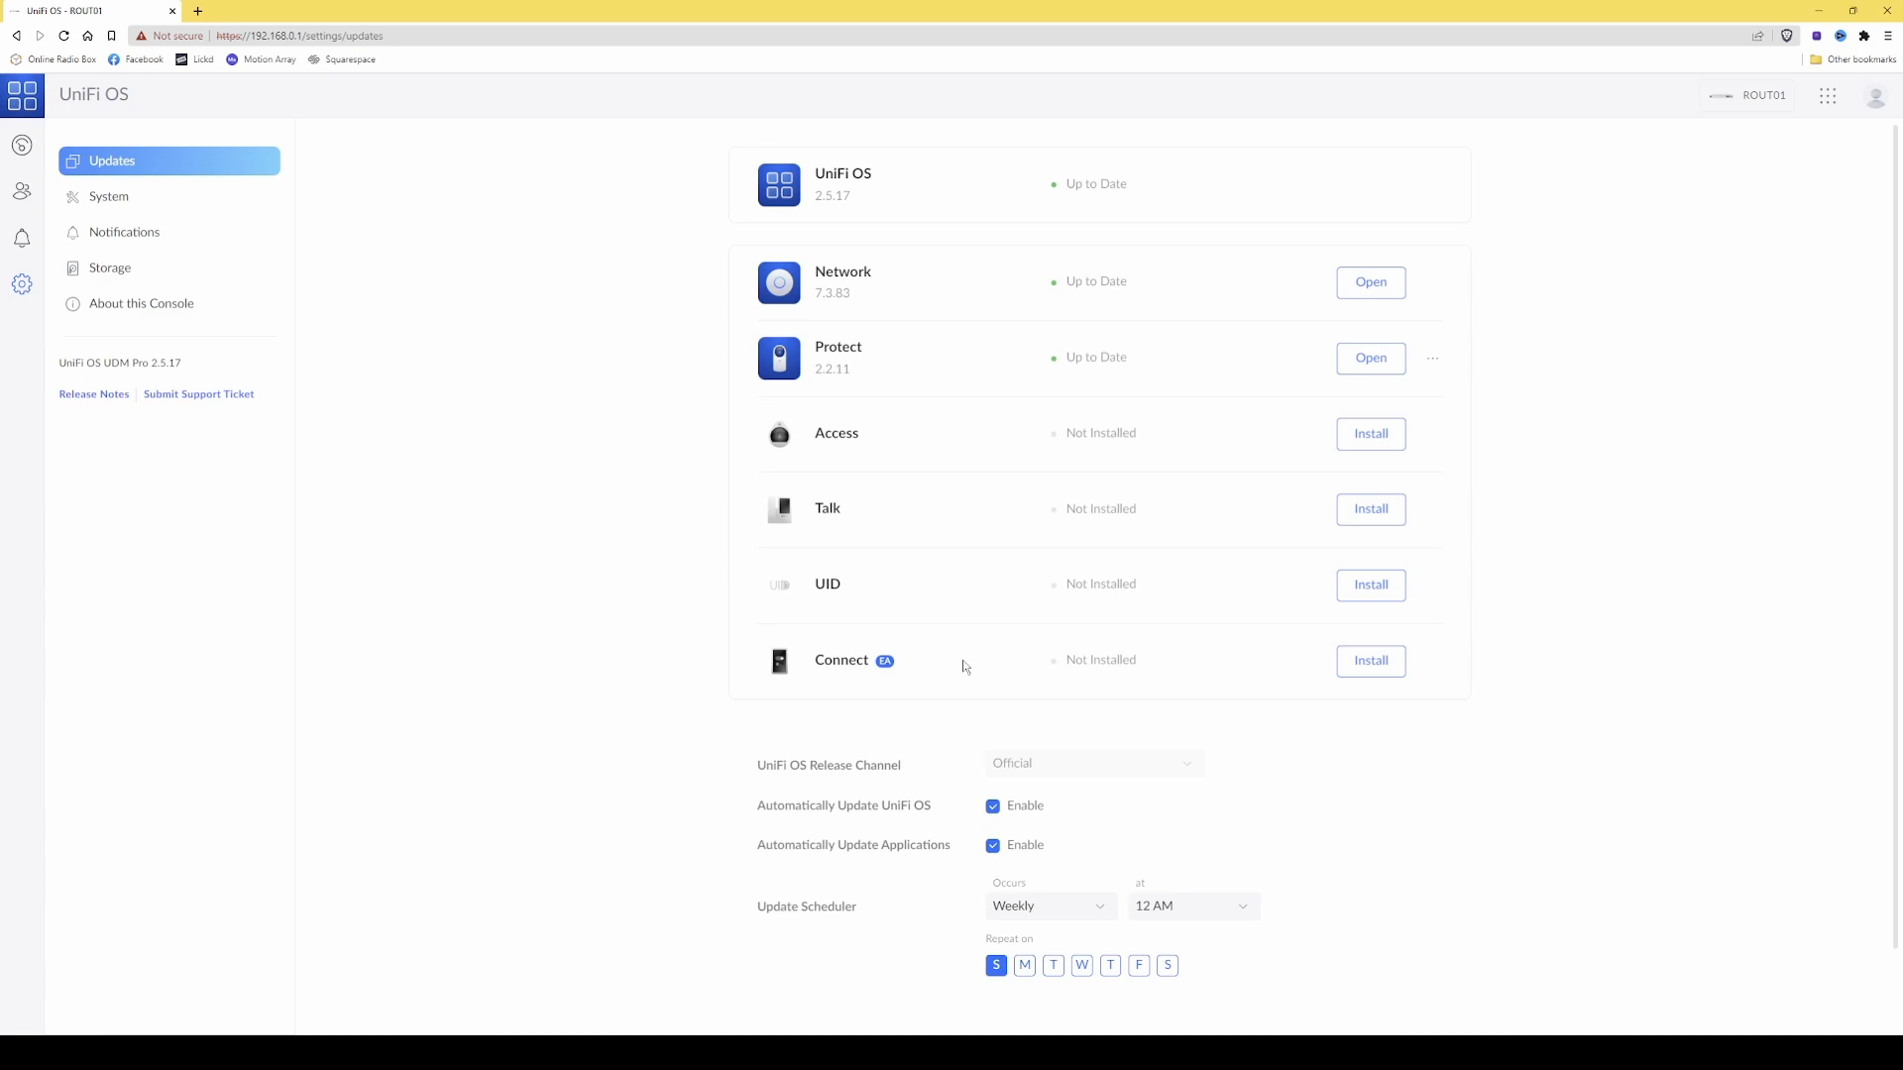
# - Disable automatic updates for both UniFi OS and the applications, and save the changes
pyautogui.scroll(-1, 1401, 650)
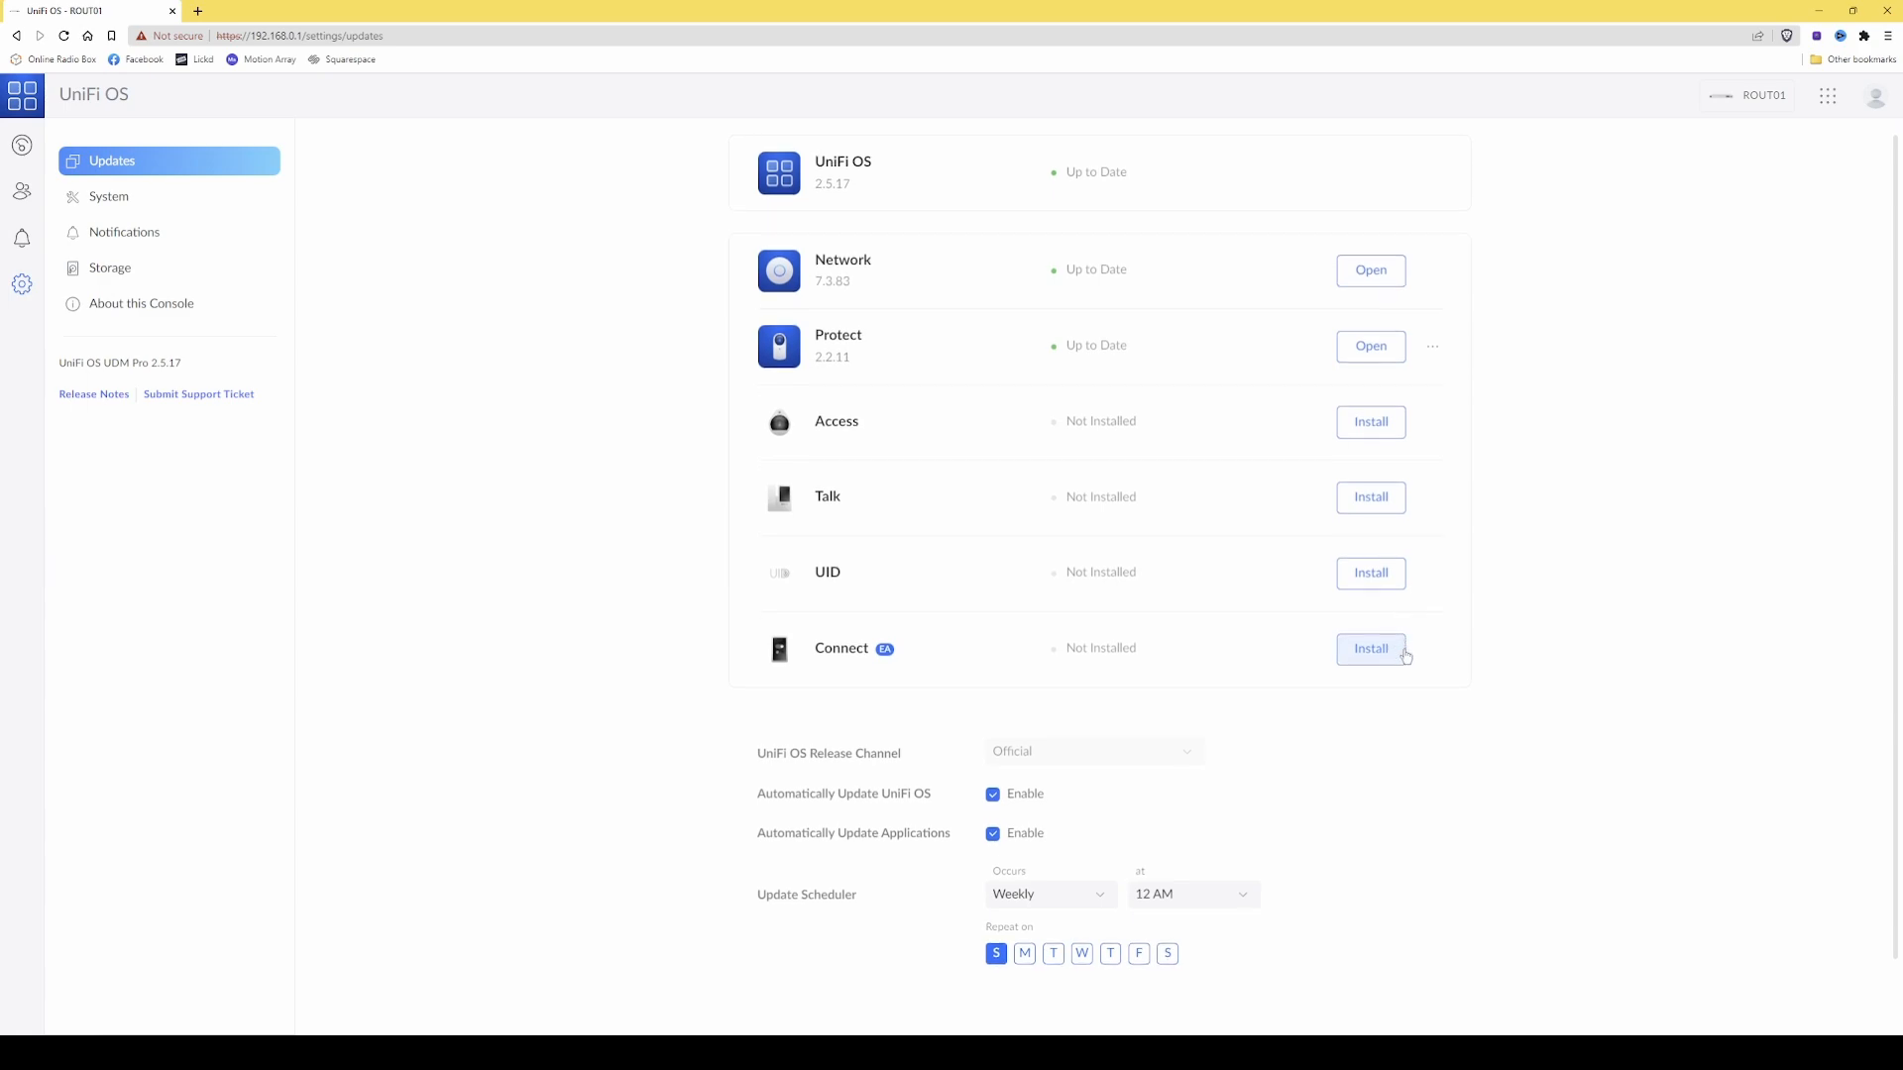
pyautogui.scroll(1, 1167, 463)
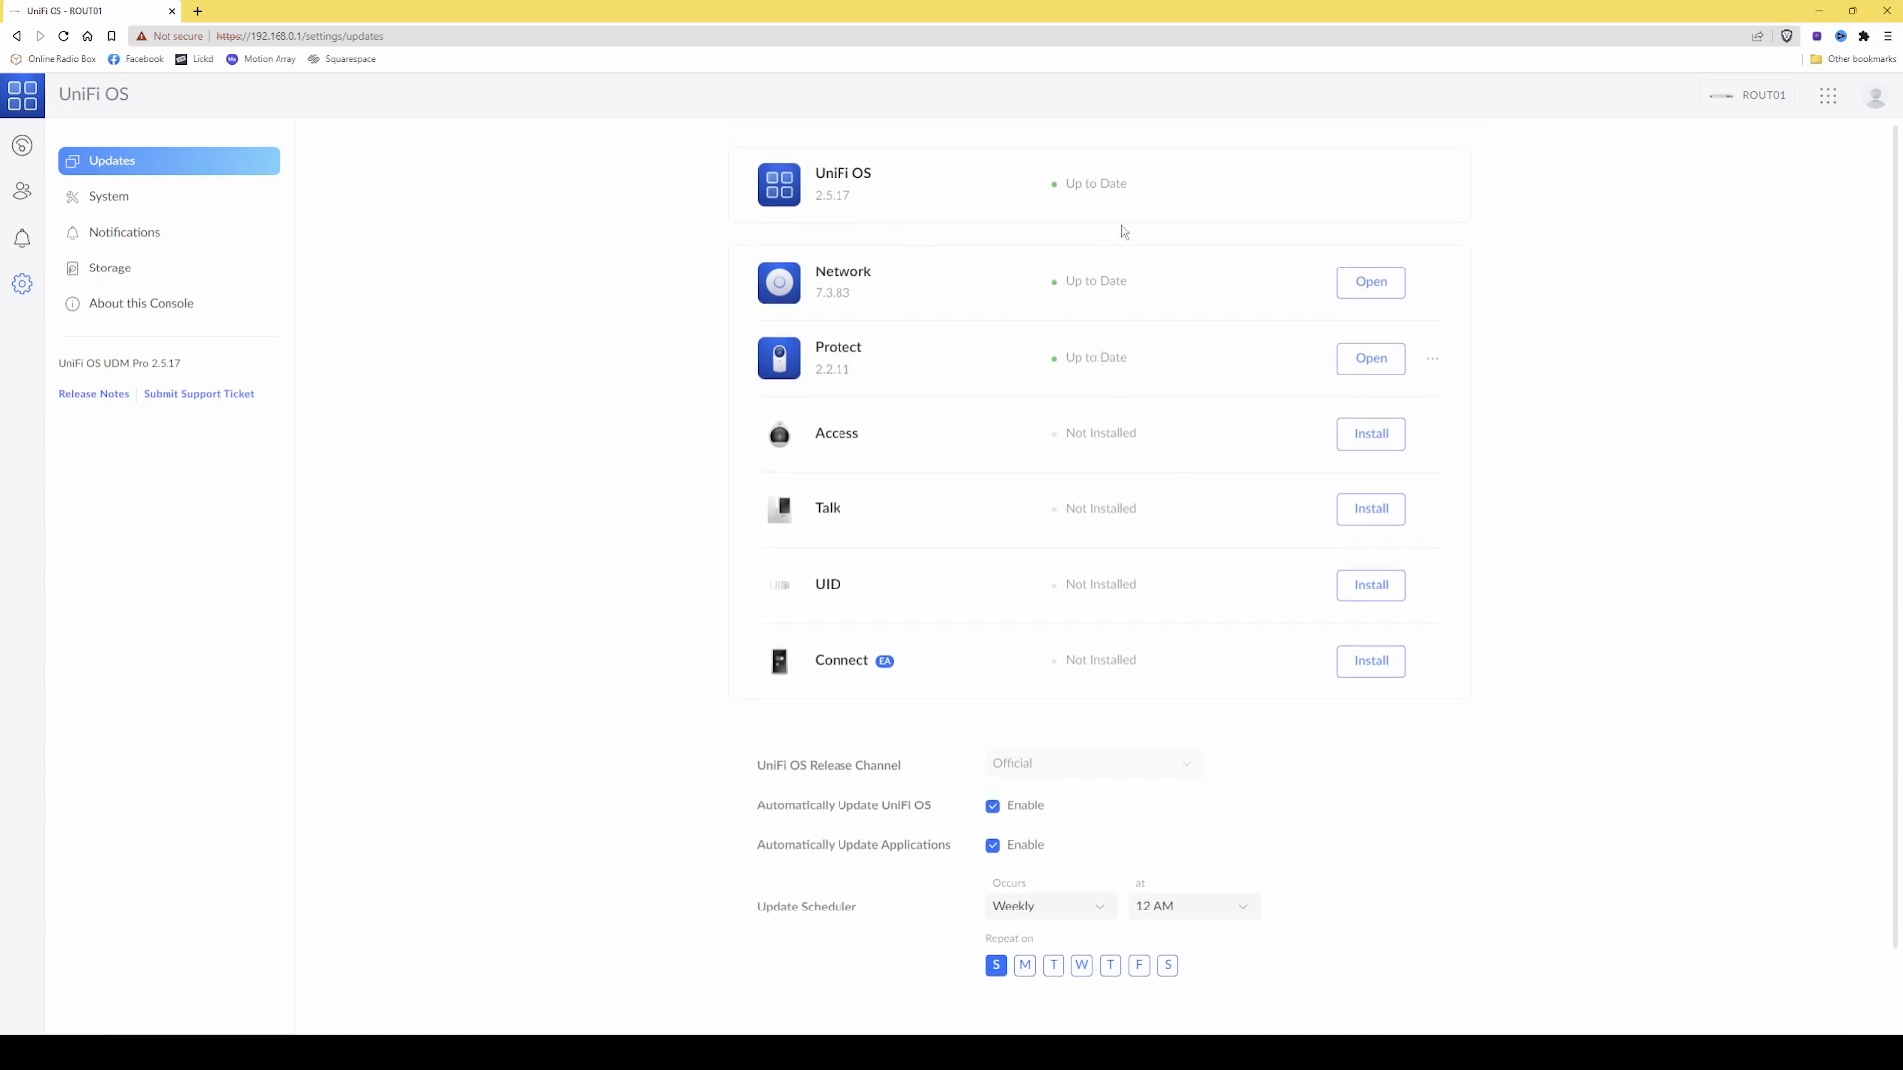
pyautogui.scroll(-1, 1162, 539)
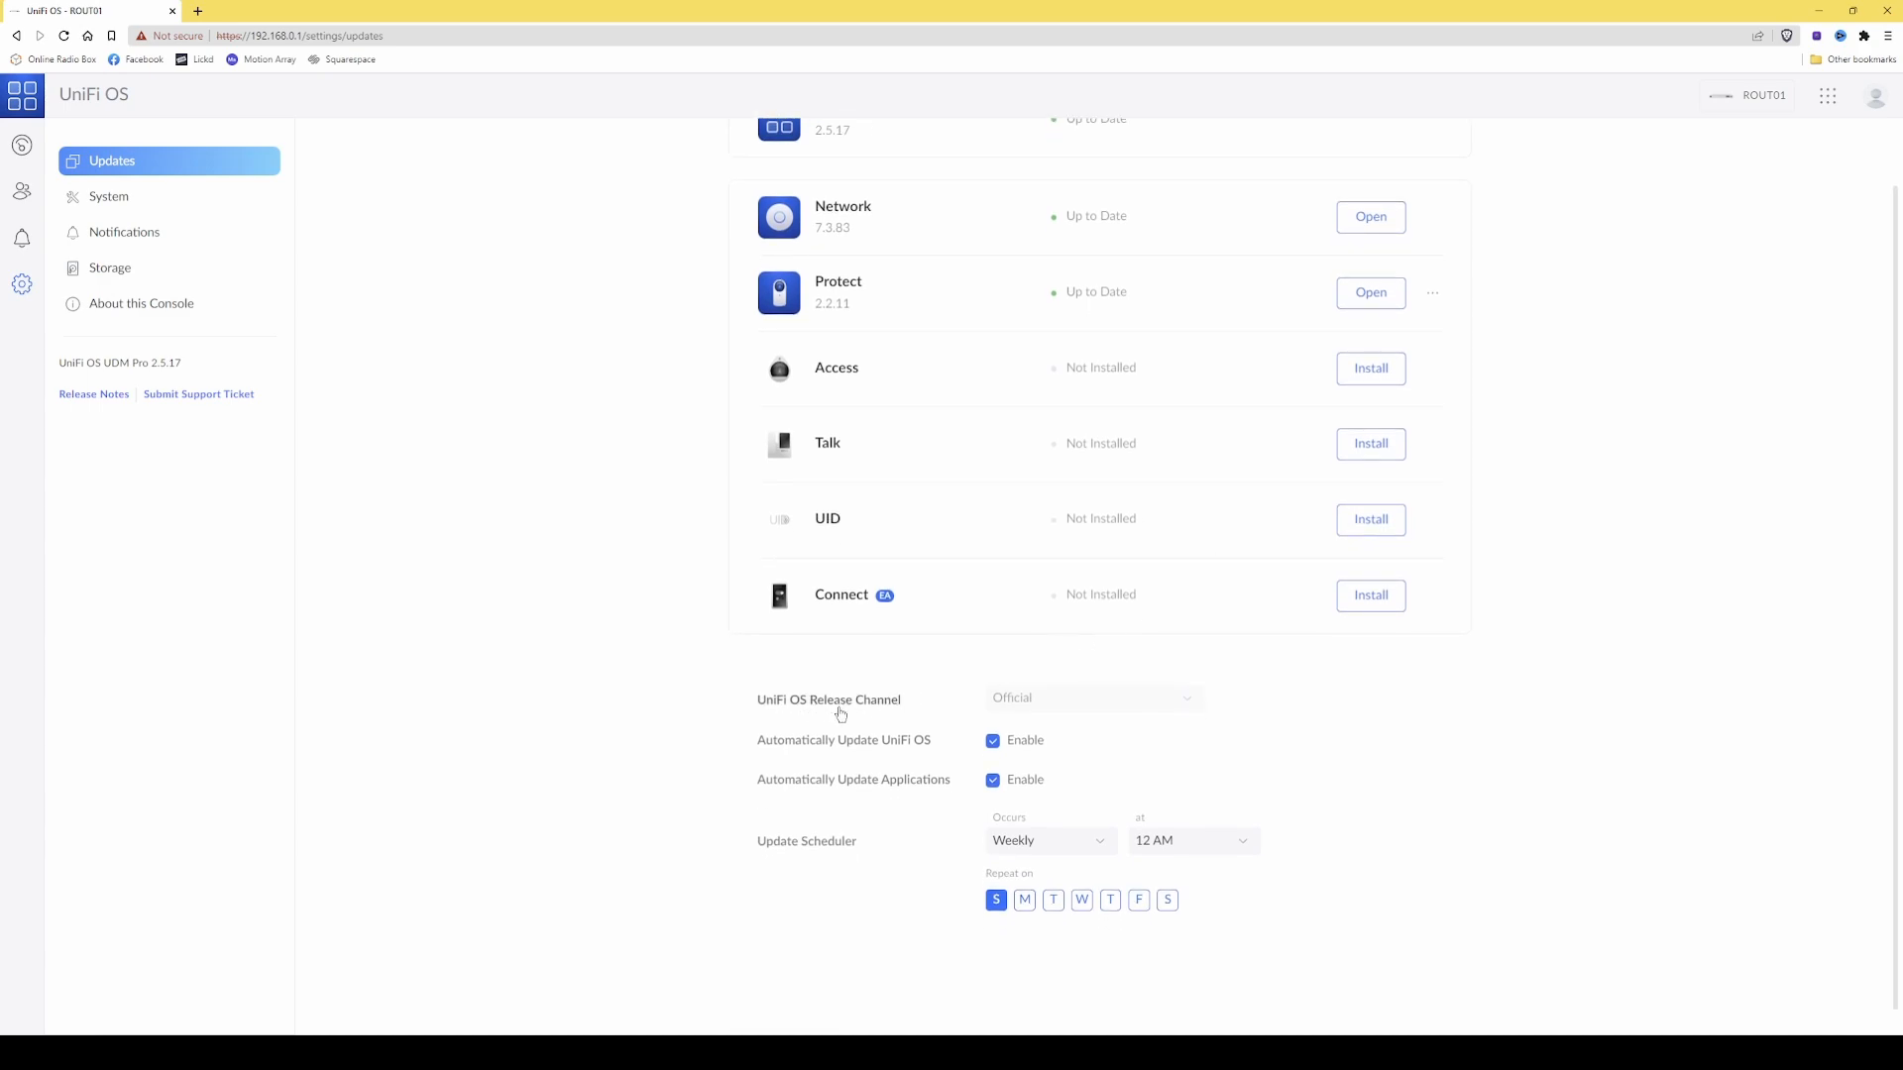
pyautogui.moveTo(1040, 706)
pyautogui.click(993, 743)
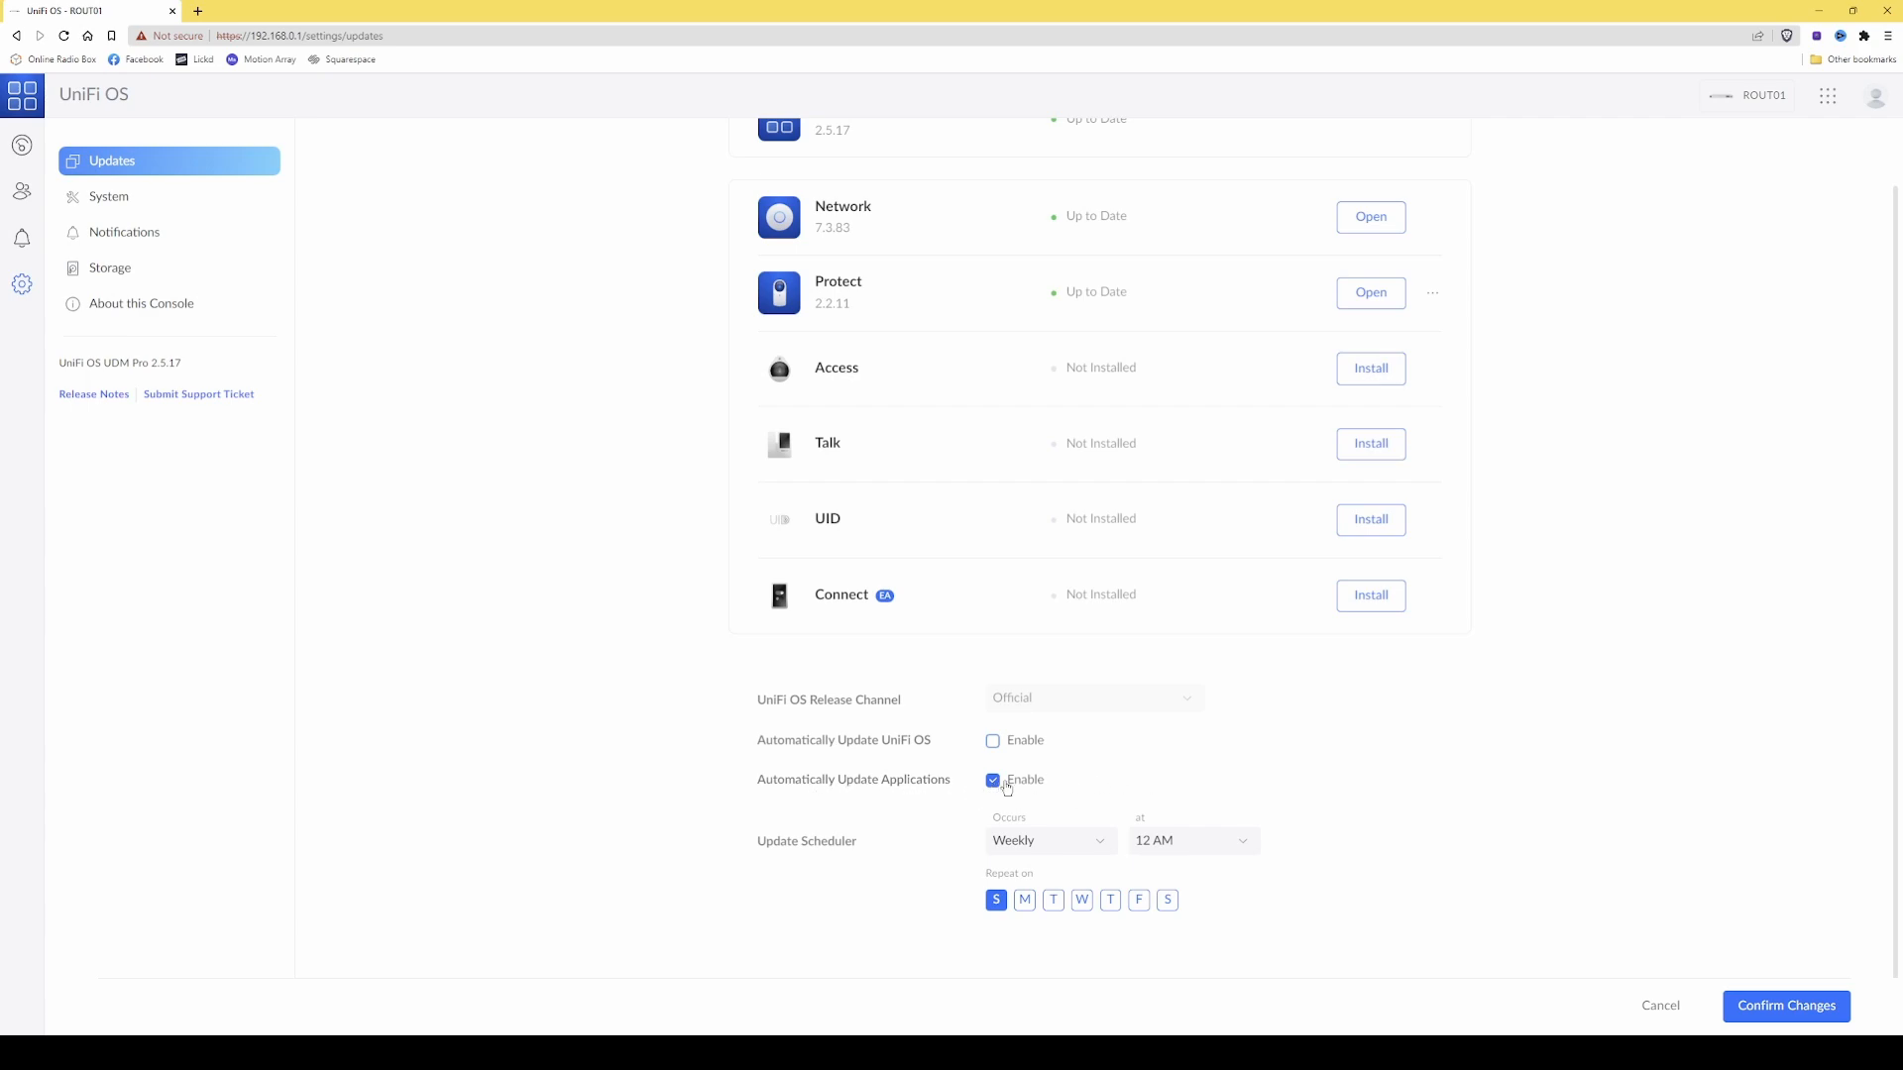
pyautogui.scroll(1, 1199, 763)
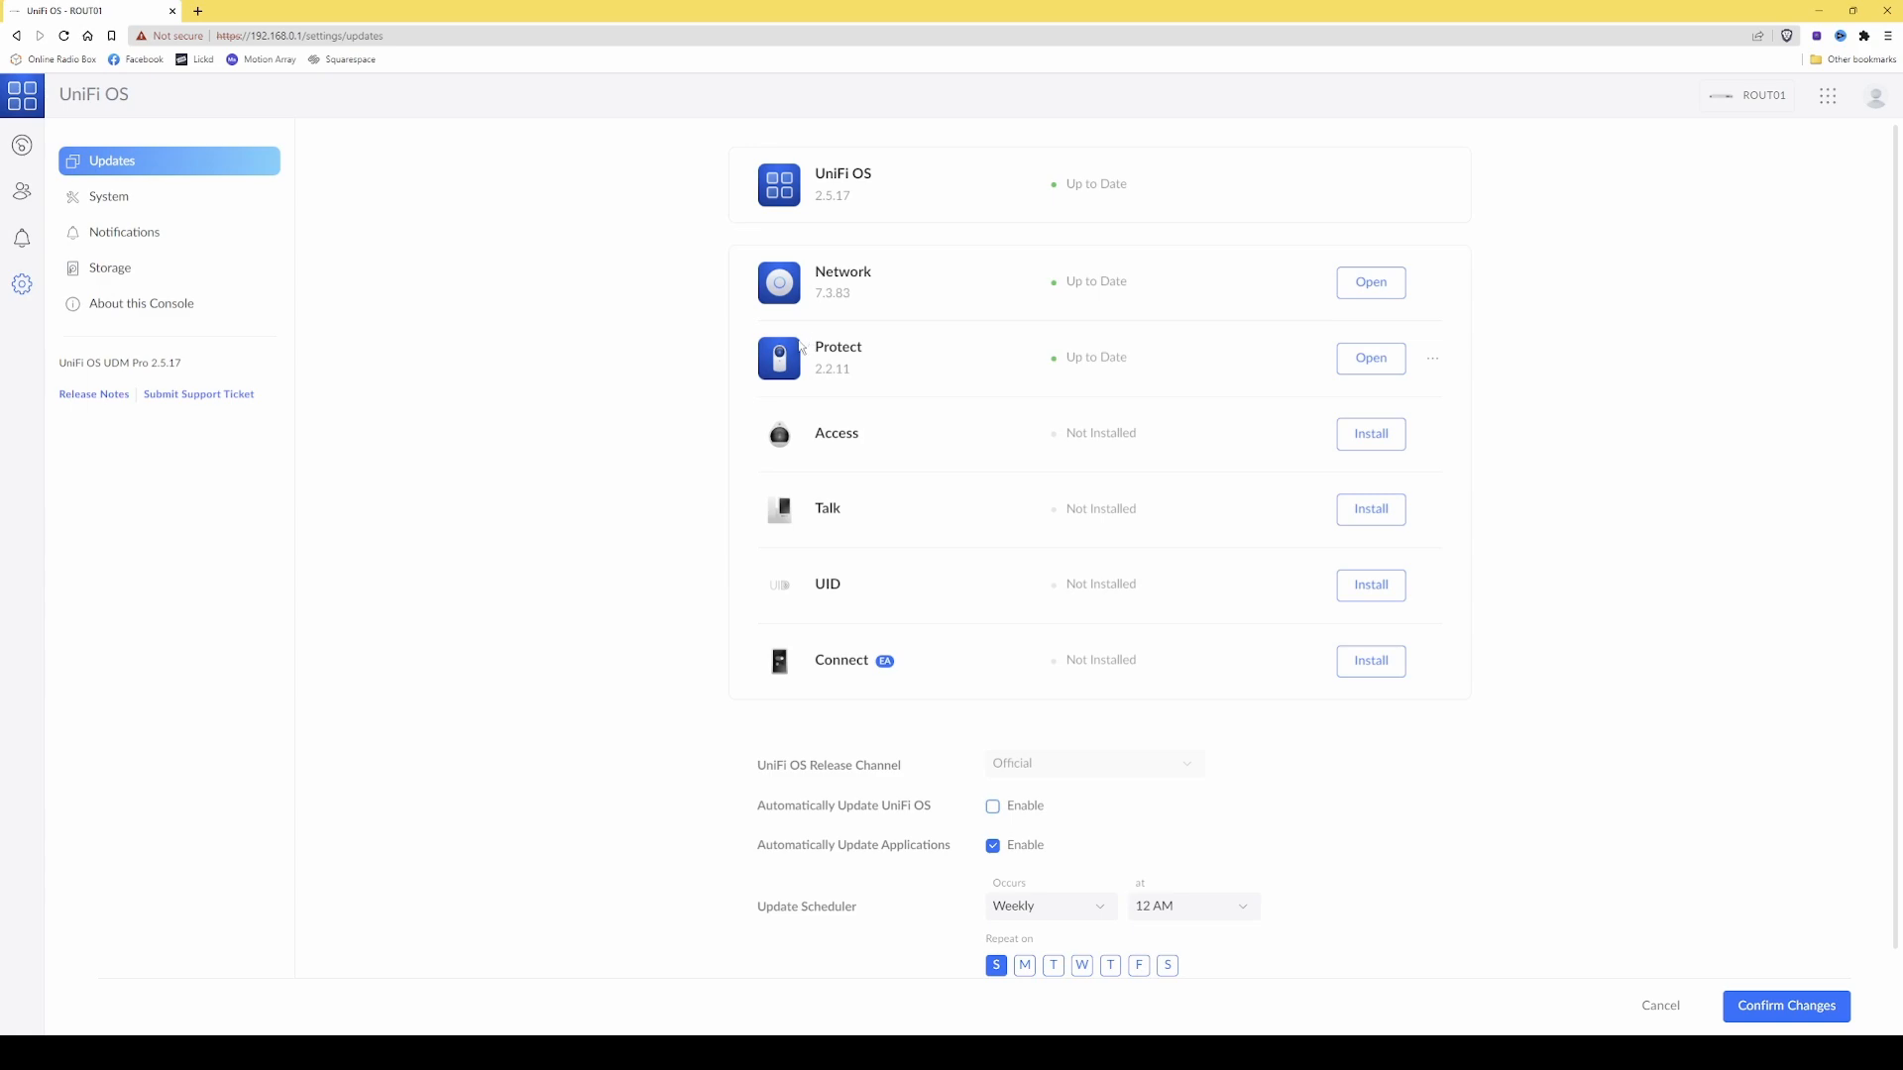
pyautogui.scroll(-1, 1332, 767)
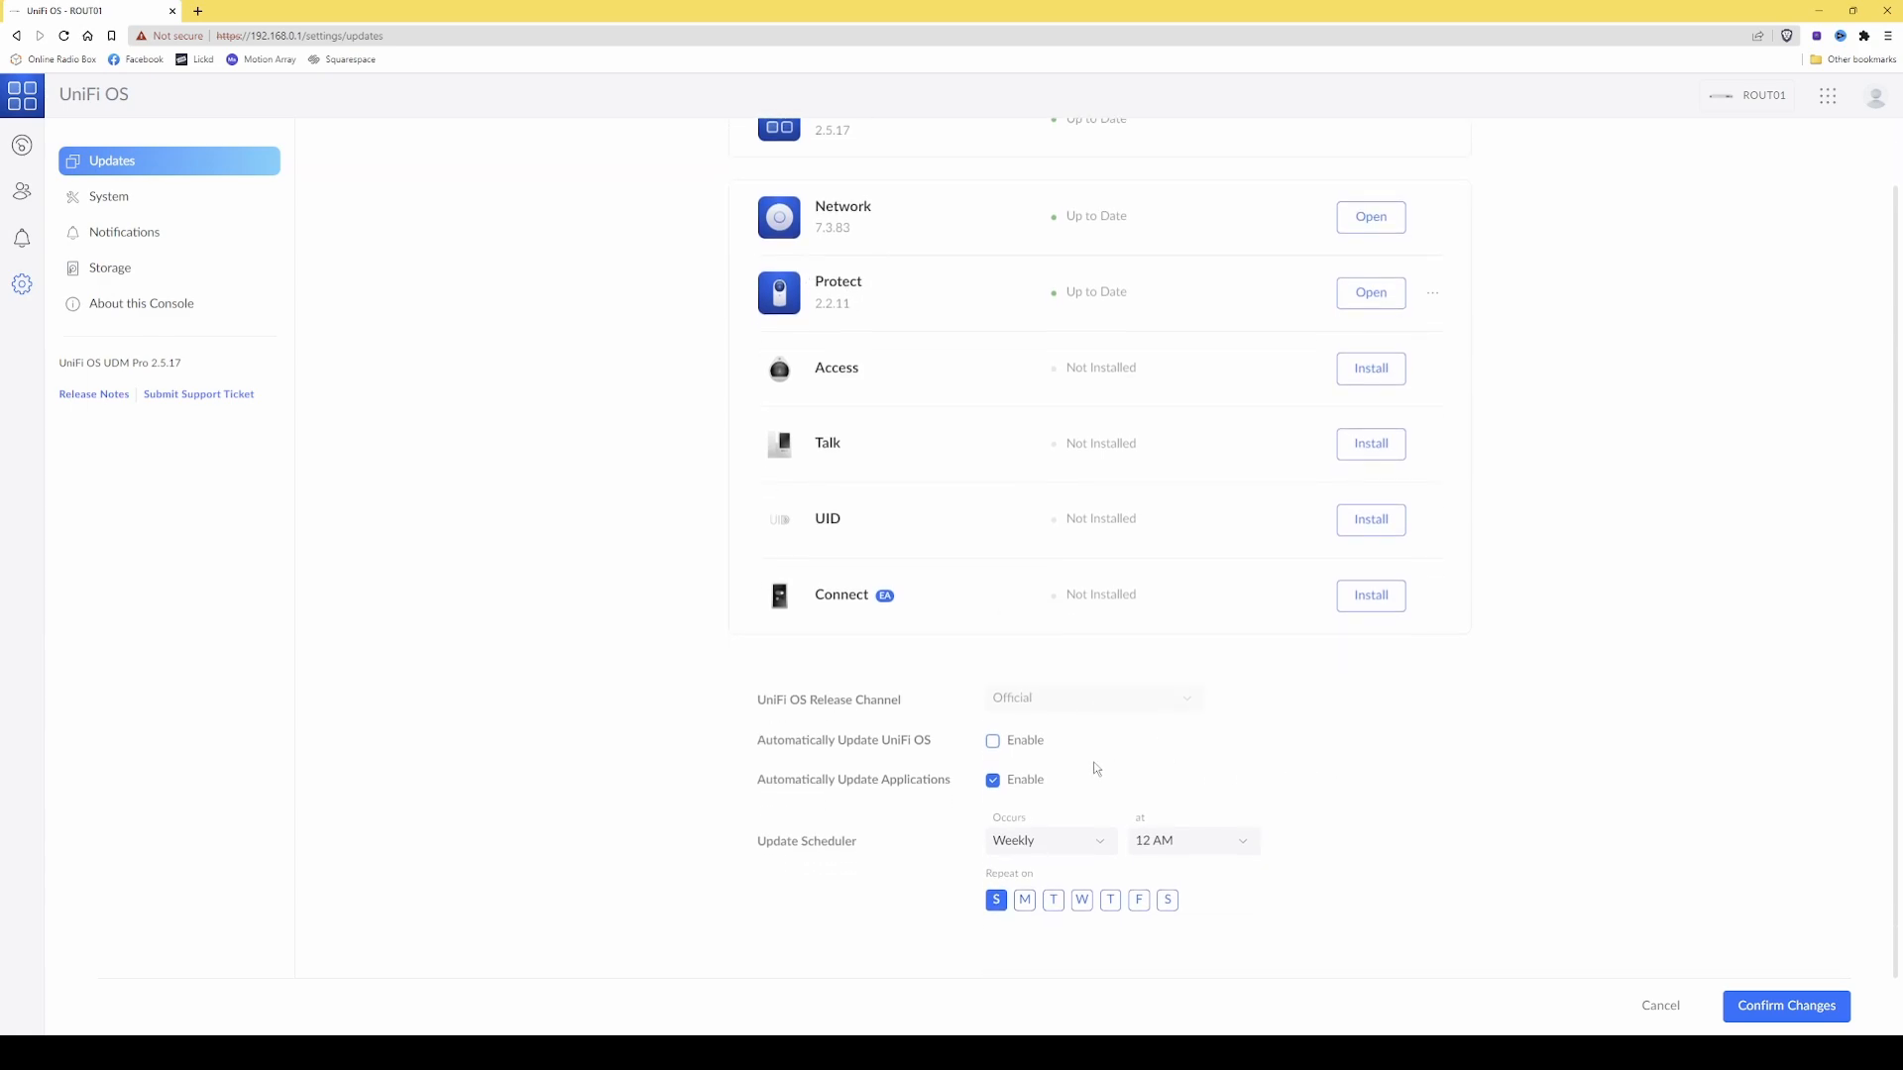
pyautogui.click(993, 782)
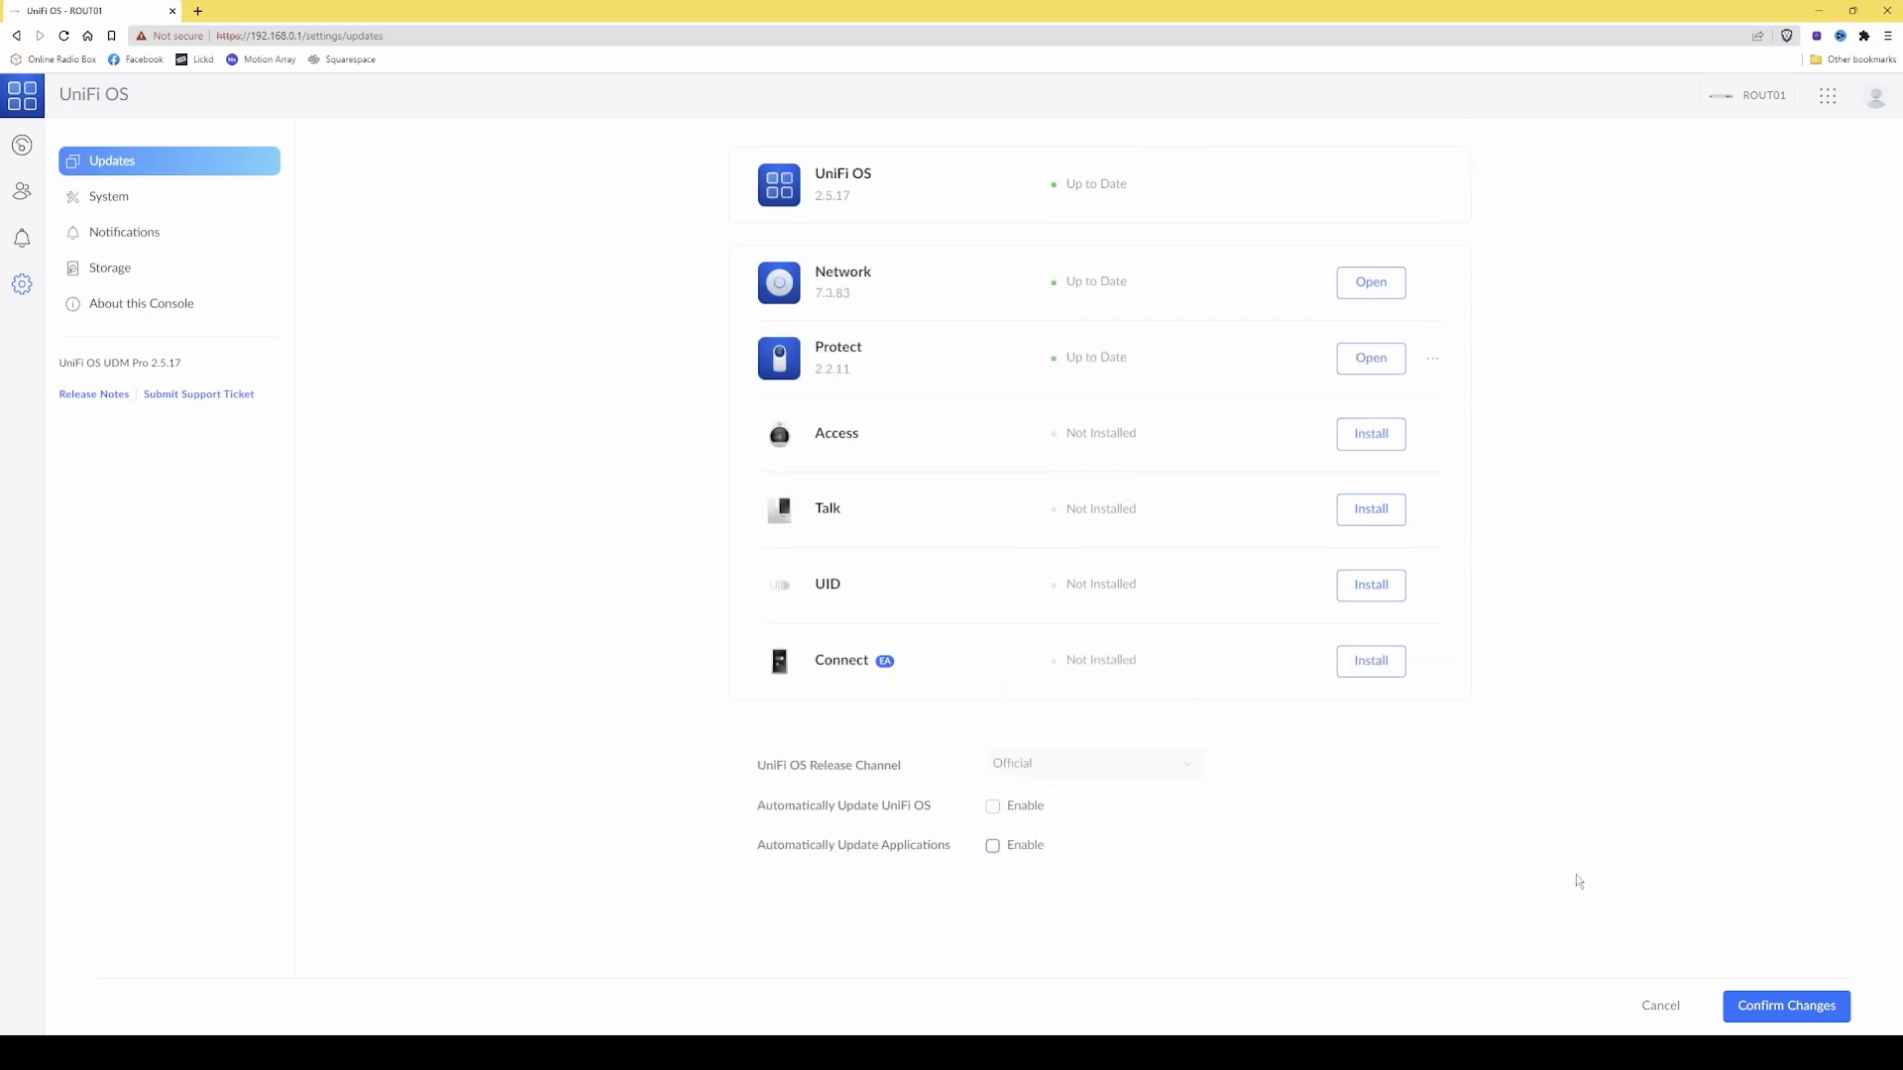
pyautogui.click(1767, 1005)
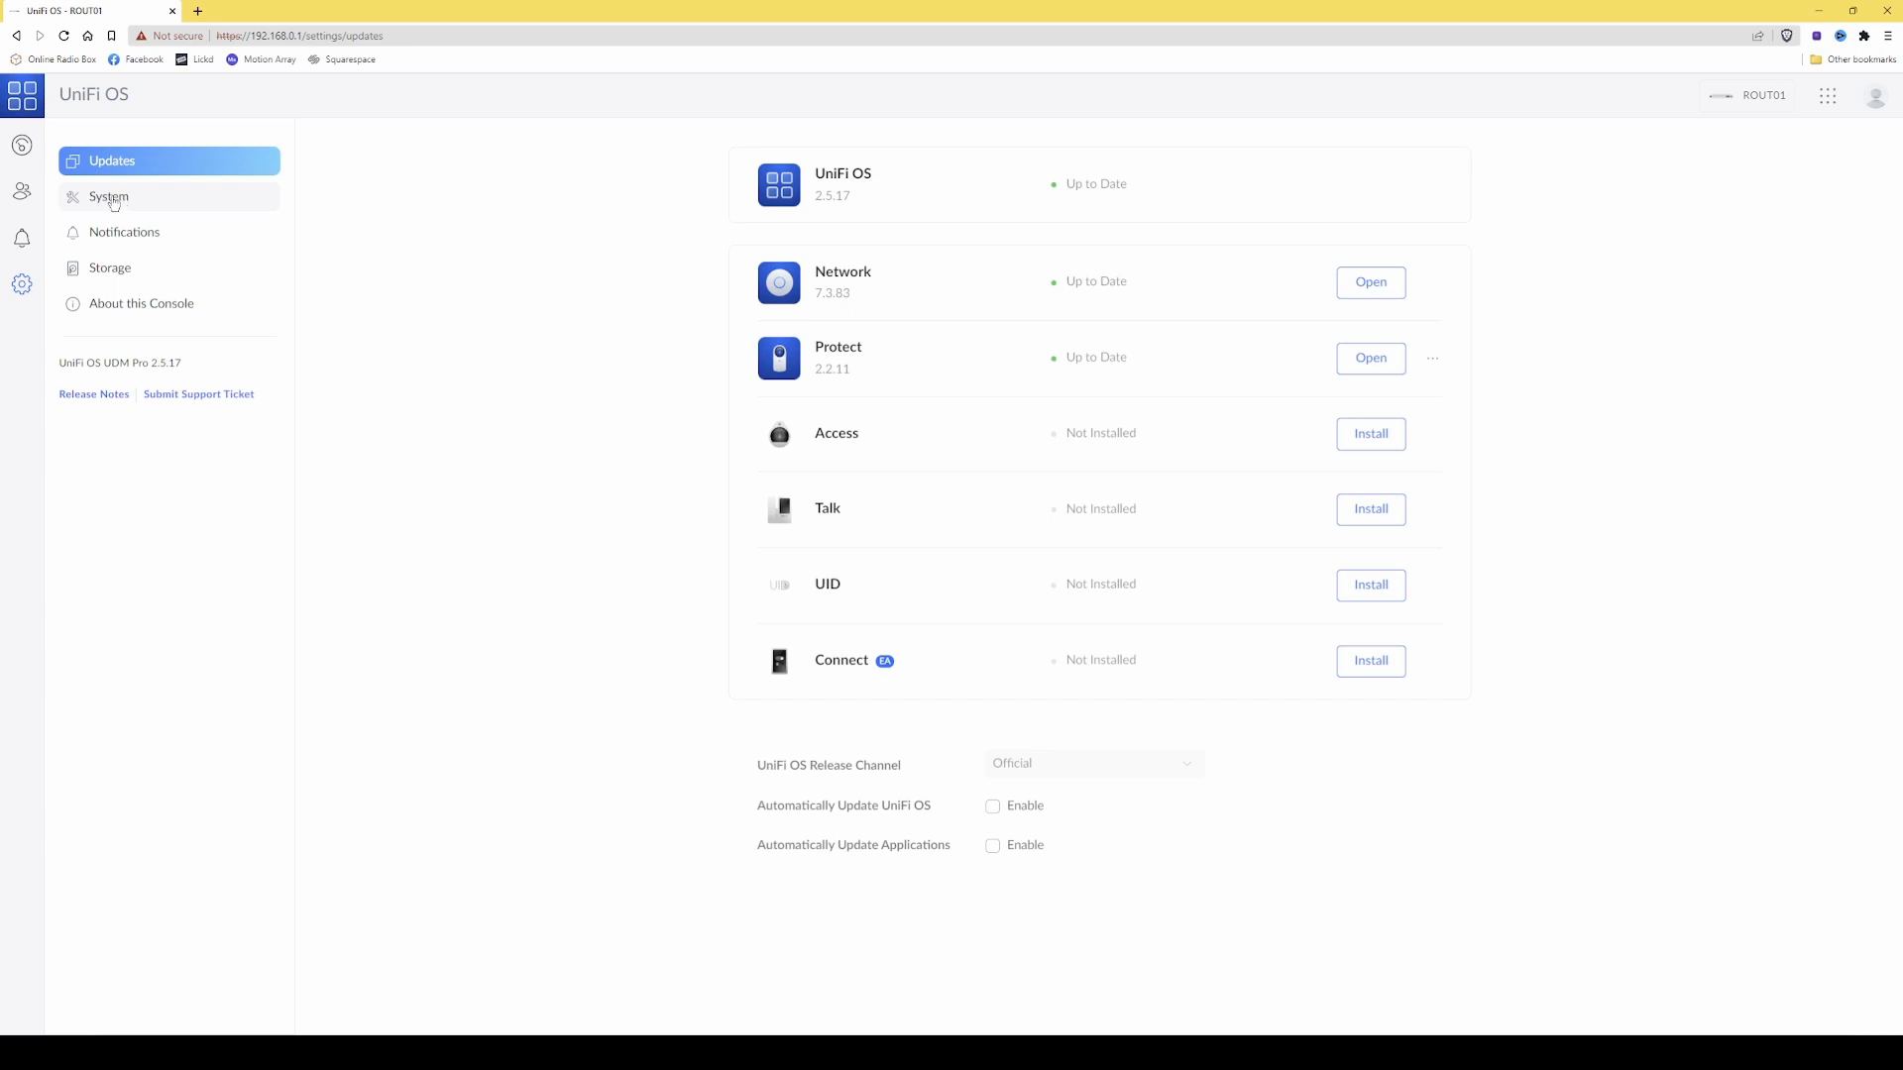
# - Review the console's system settings, including the time zone choices, the console location map and the SSH option
pyautogui.click(114, 204)
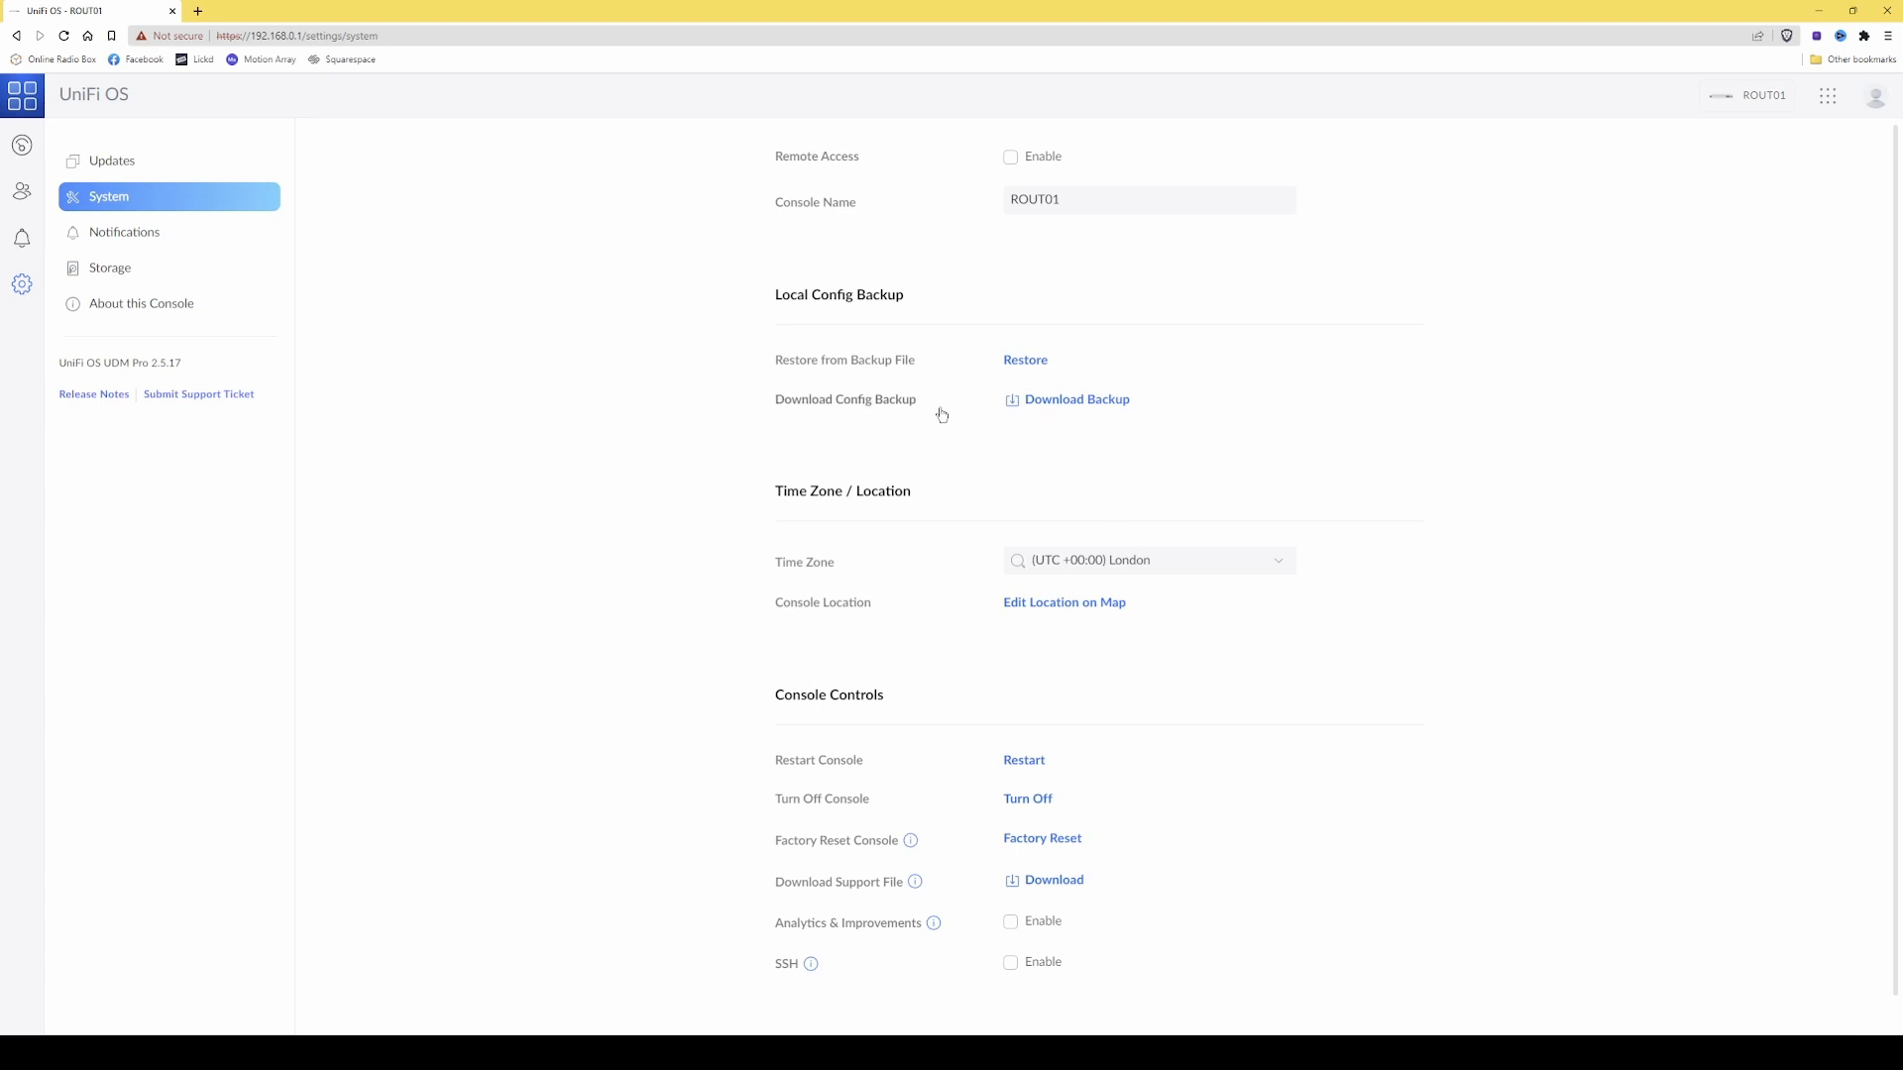
pyautogui.scroll(-1, 941, 414)
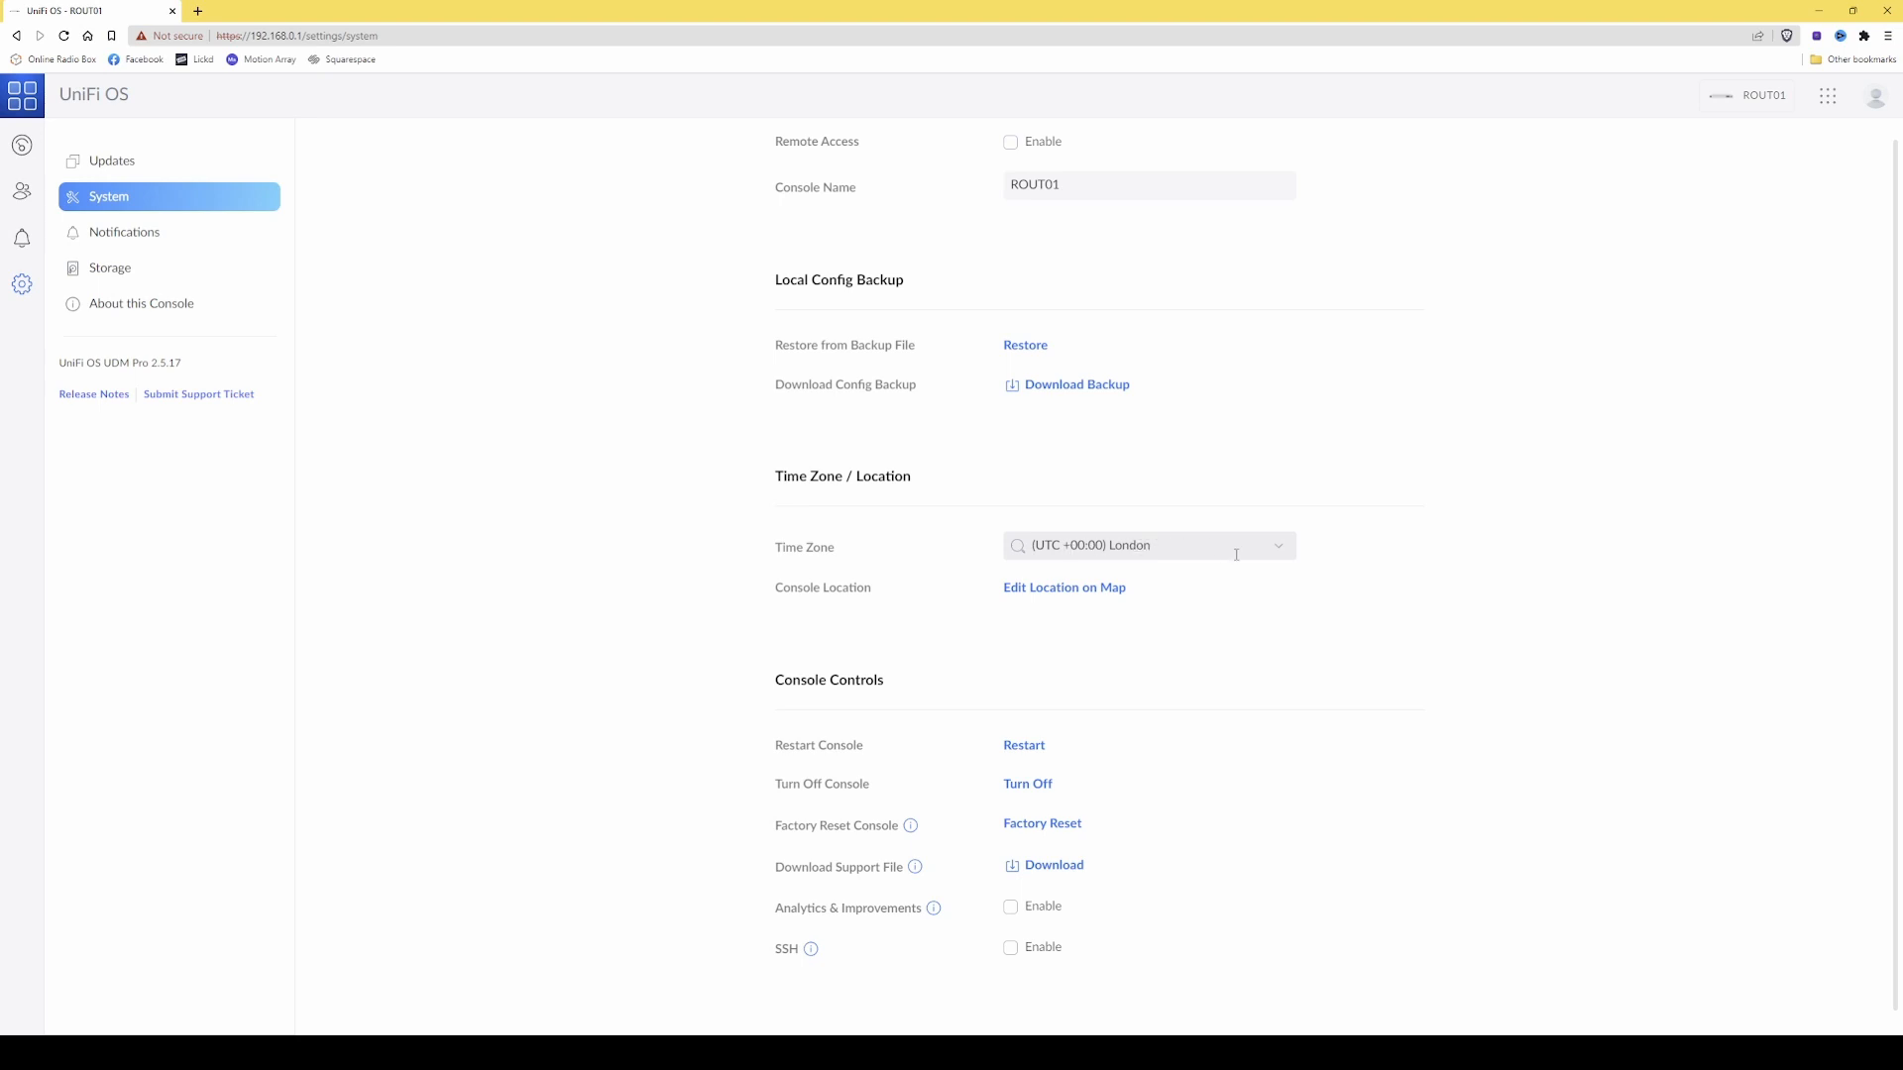
pyautogui.click(1178, 547)
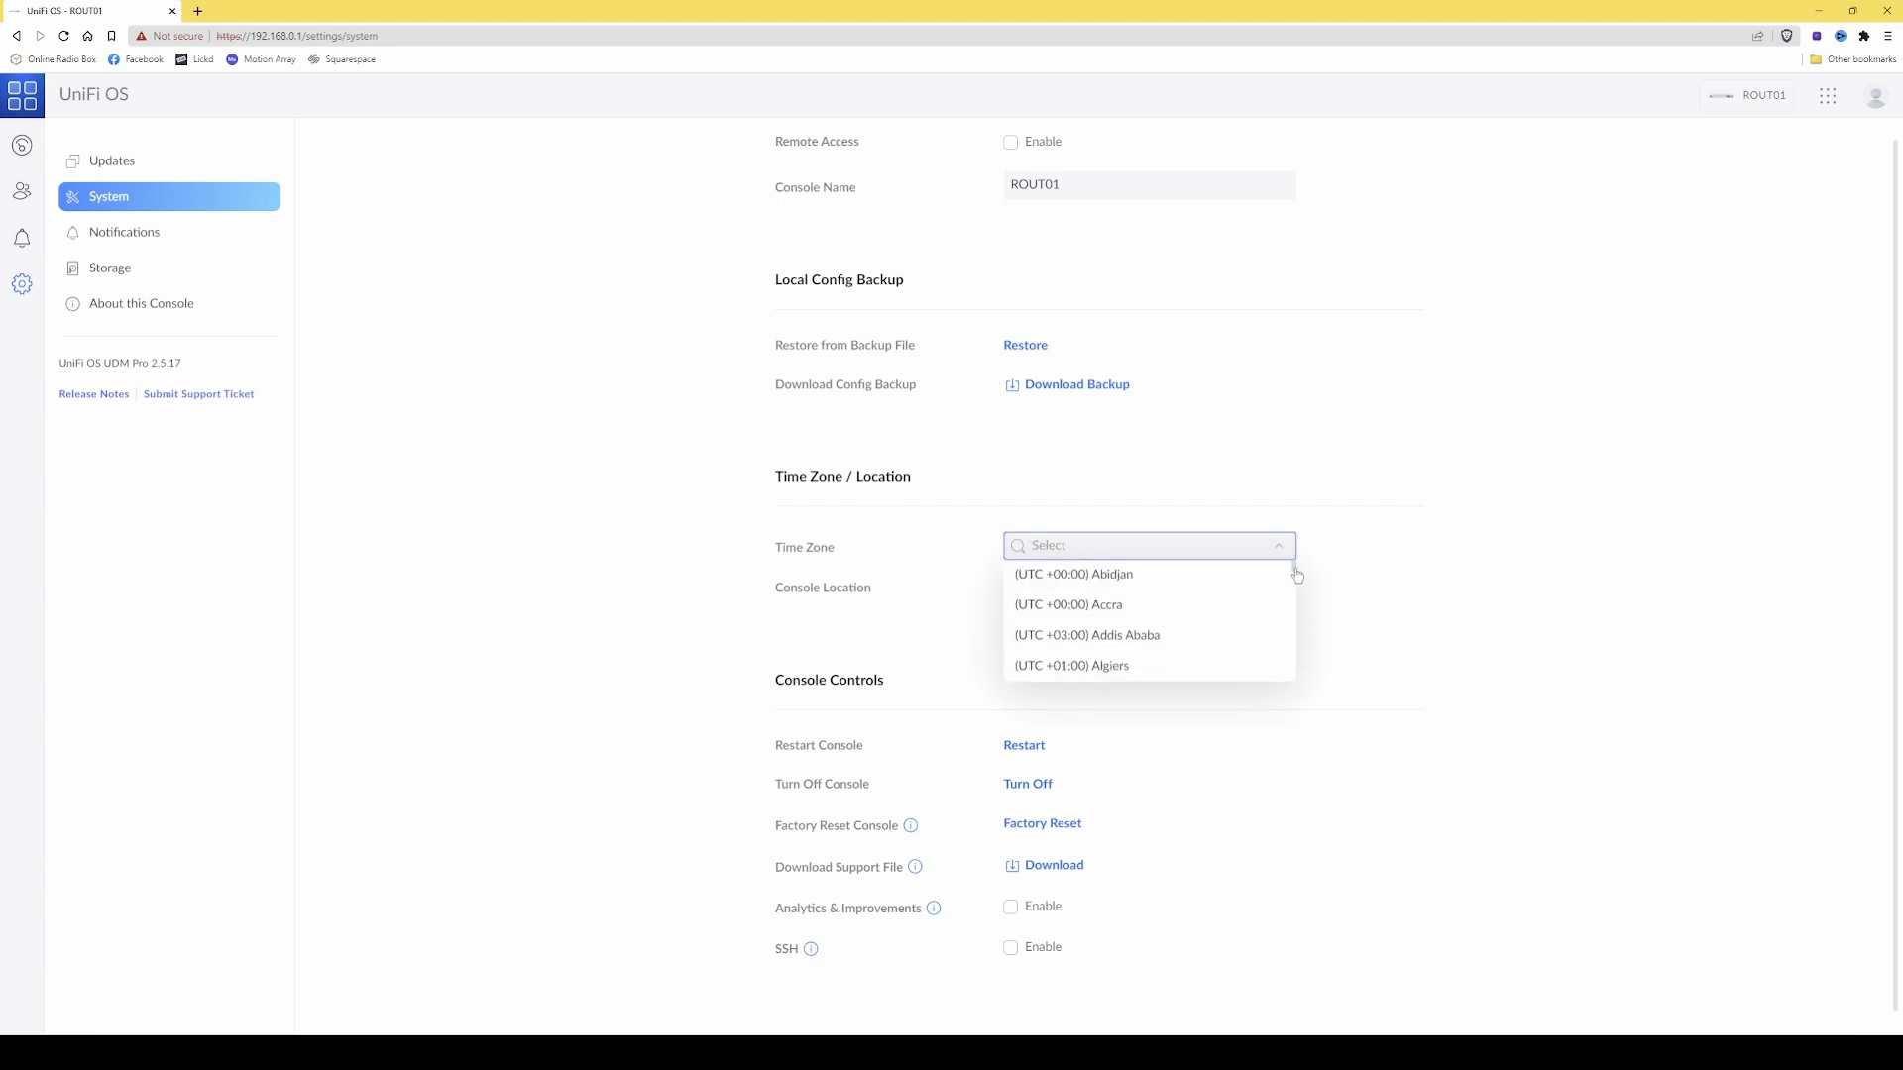
pyautogui.moveTo(1293, 568); pyautogui.dragTo(1289, 667)
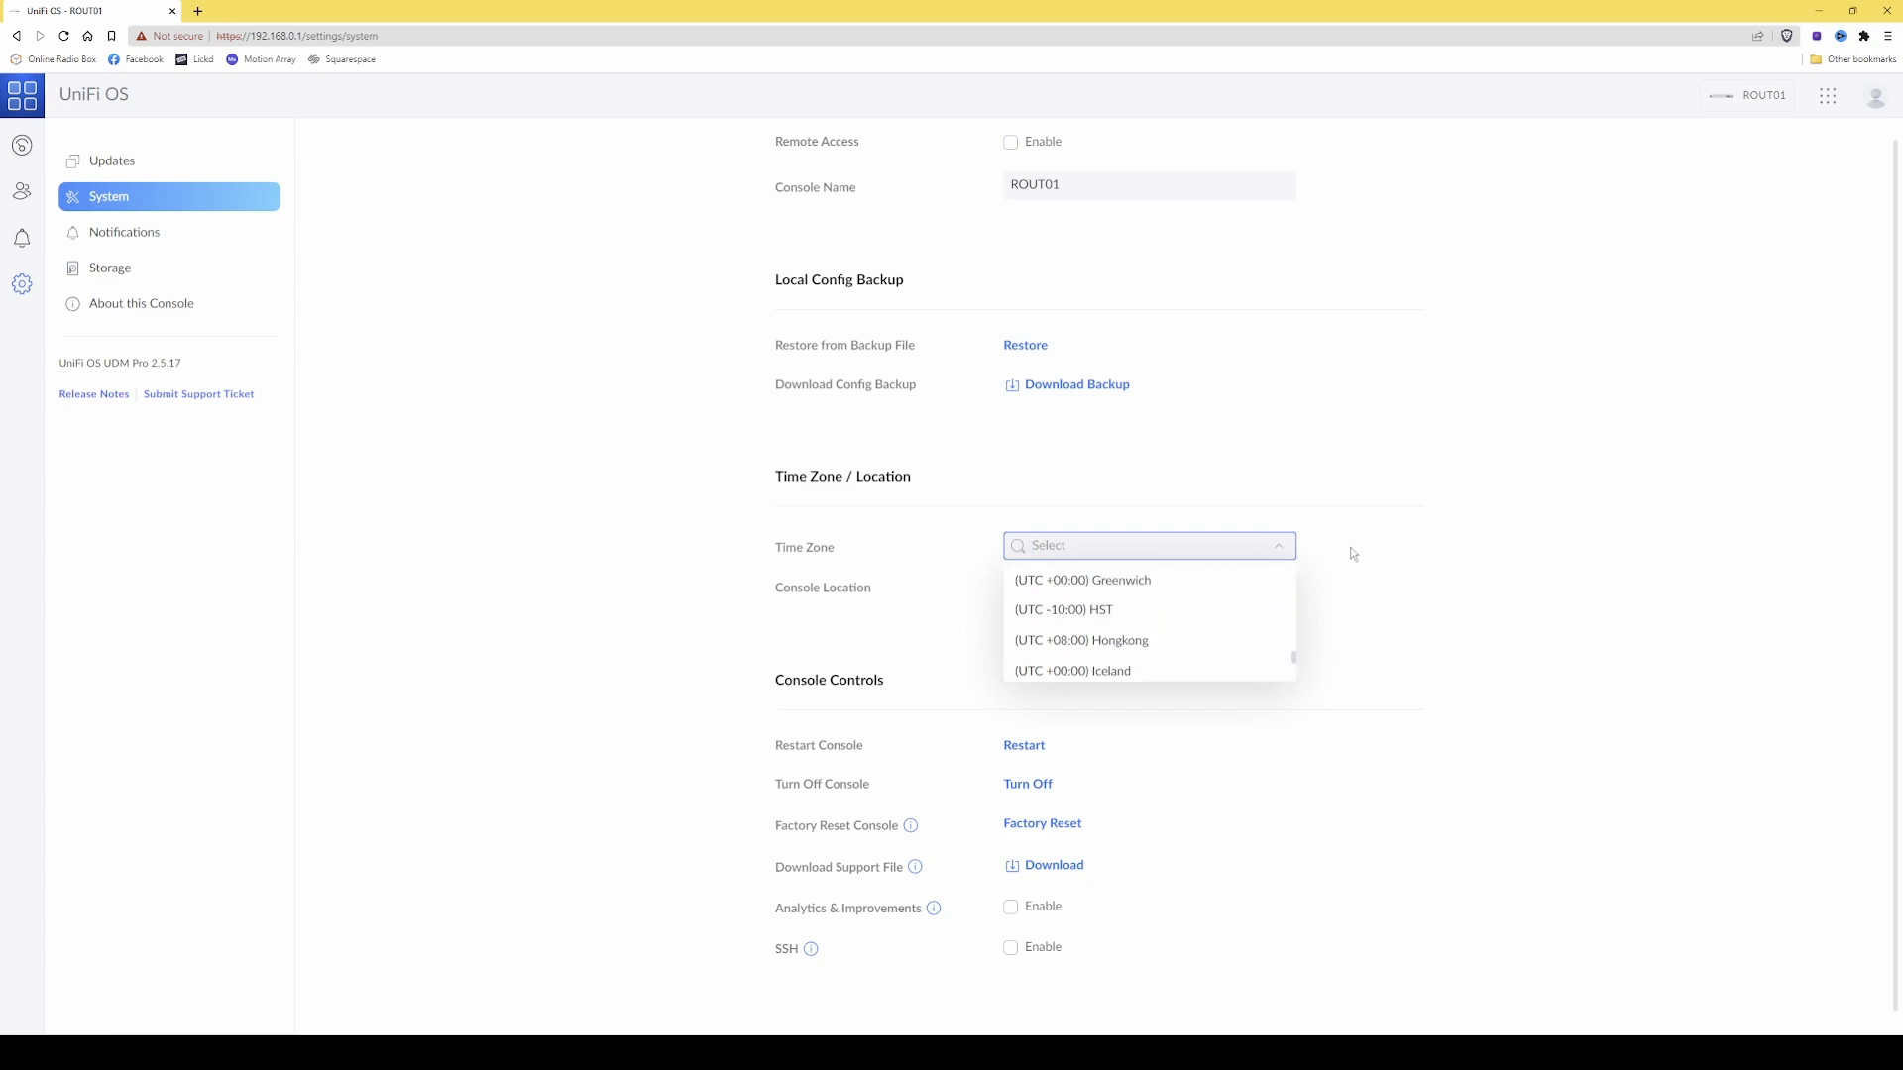
pyautogui.click(1387, 554)
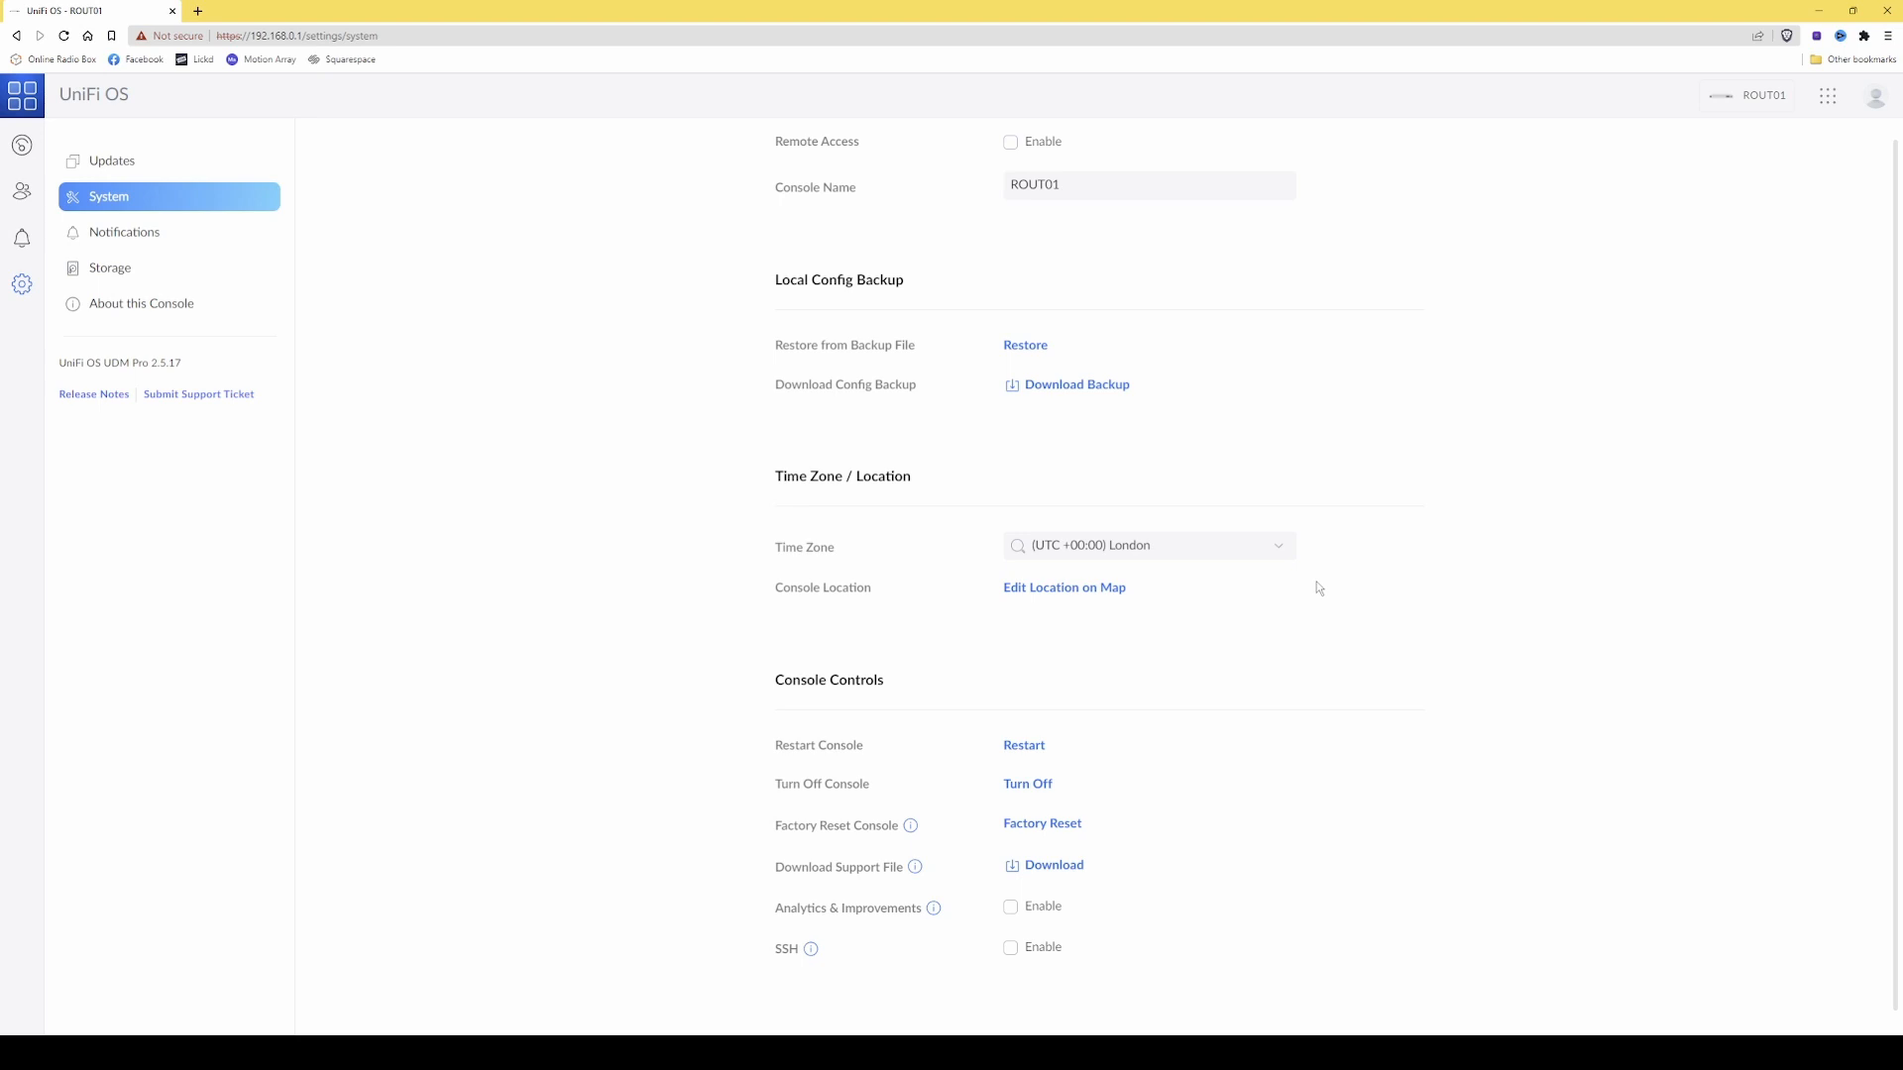
pyautogui.click(1060, 592)
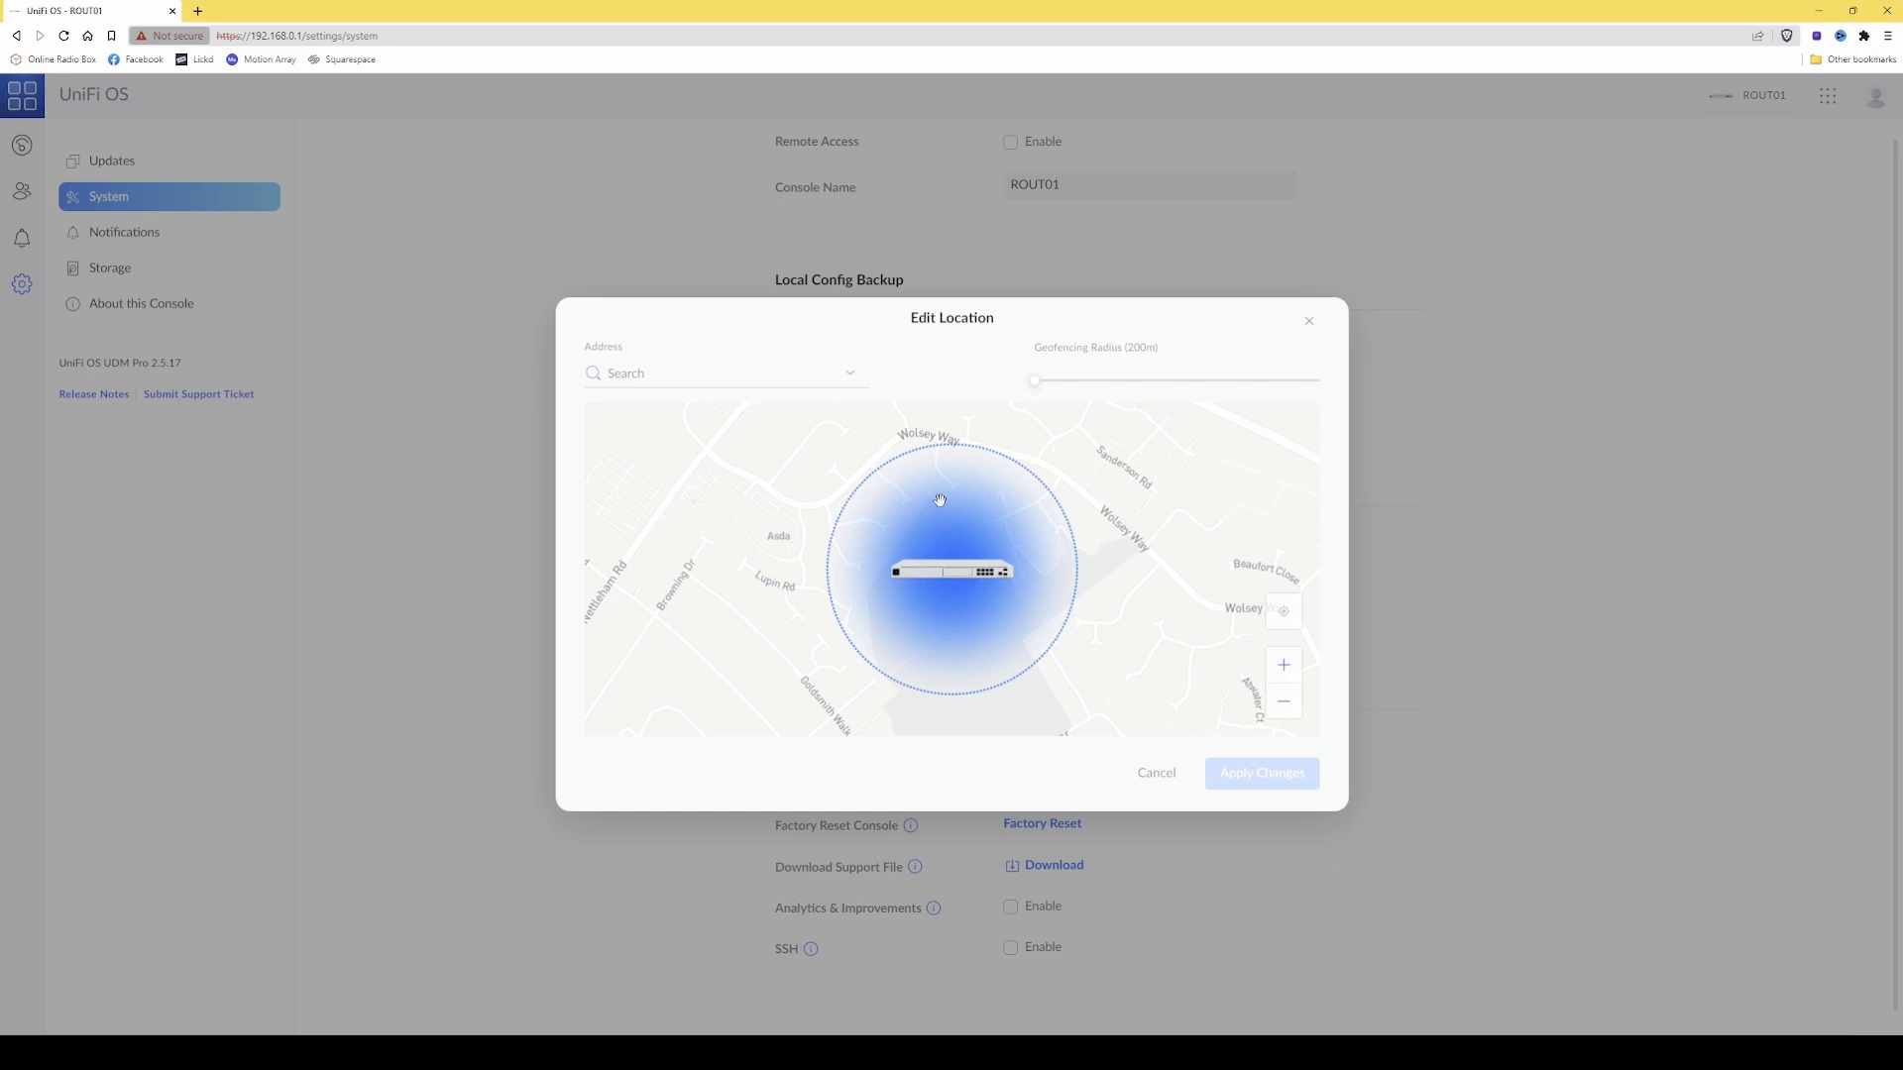
pyautogui.click(1310, 327)
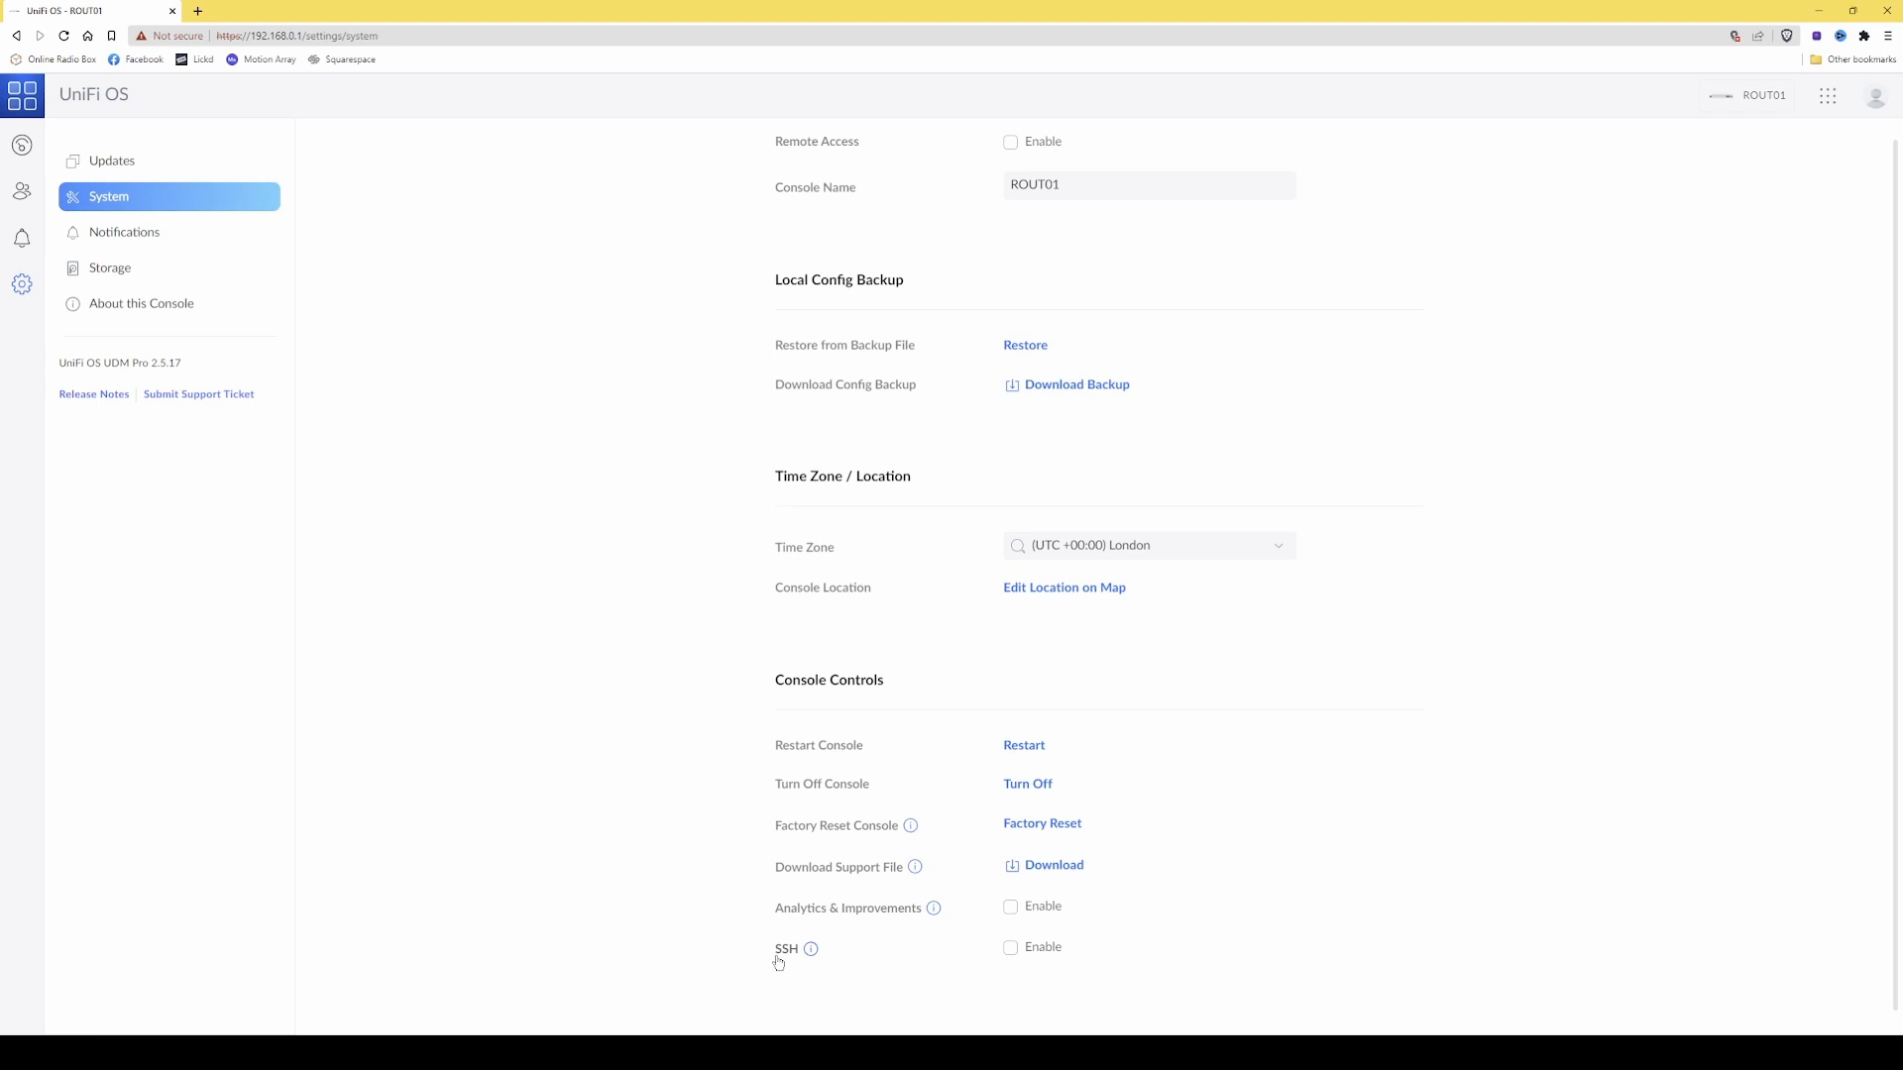
pyautogui.moveTo(810, 955)
# - Review the console's notification settings, its storage page and the console information
pyautogui.click(137, 241)
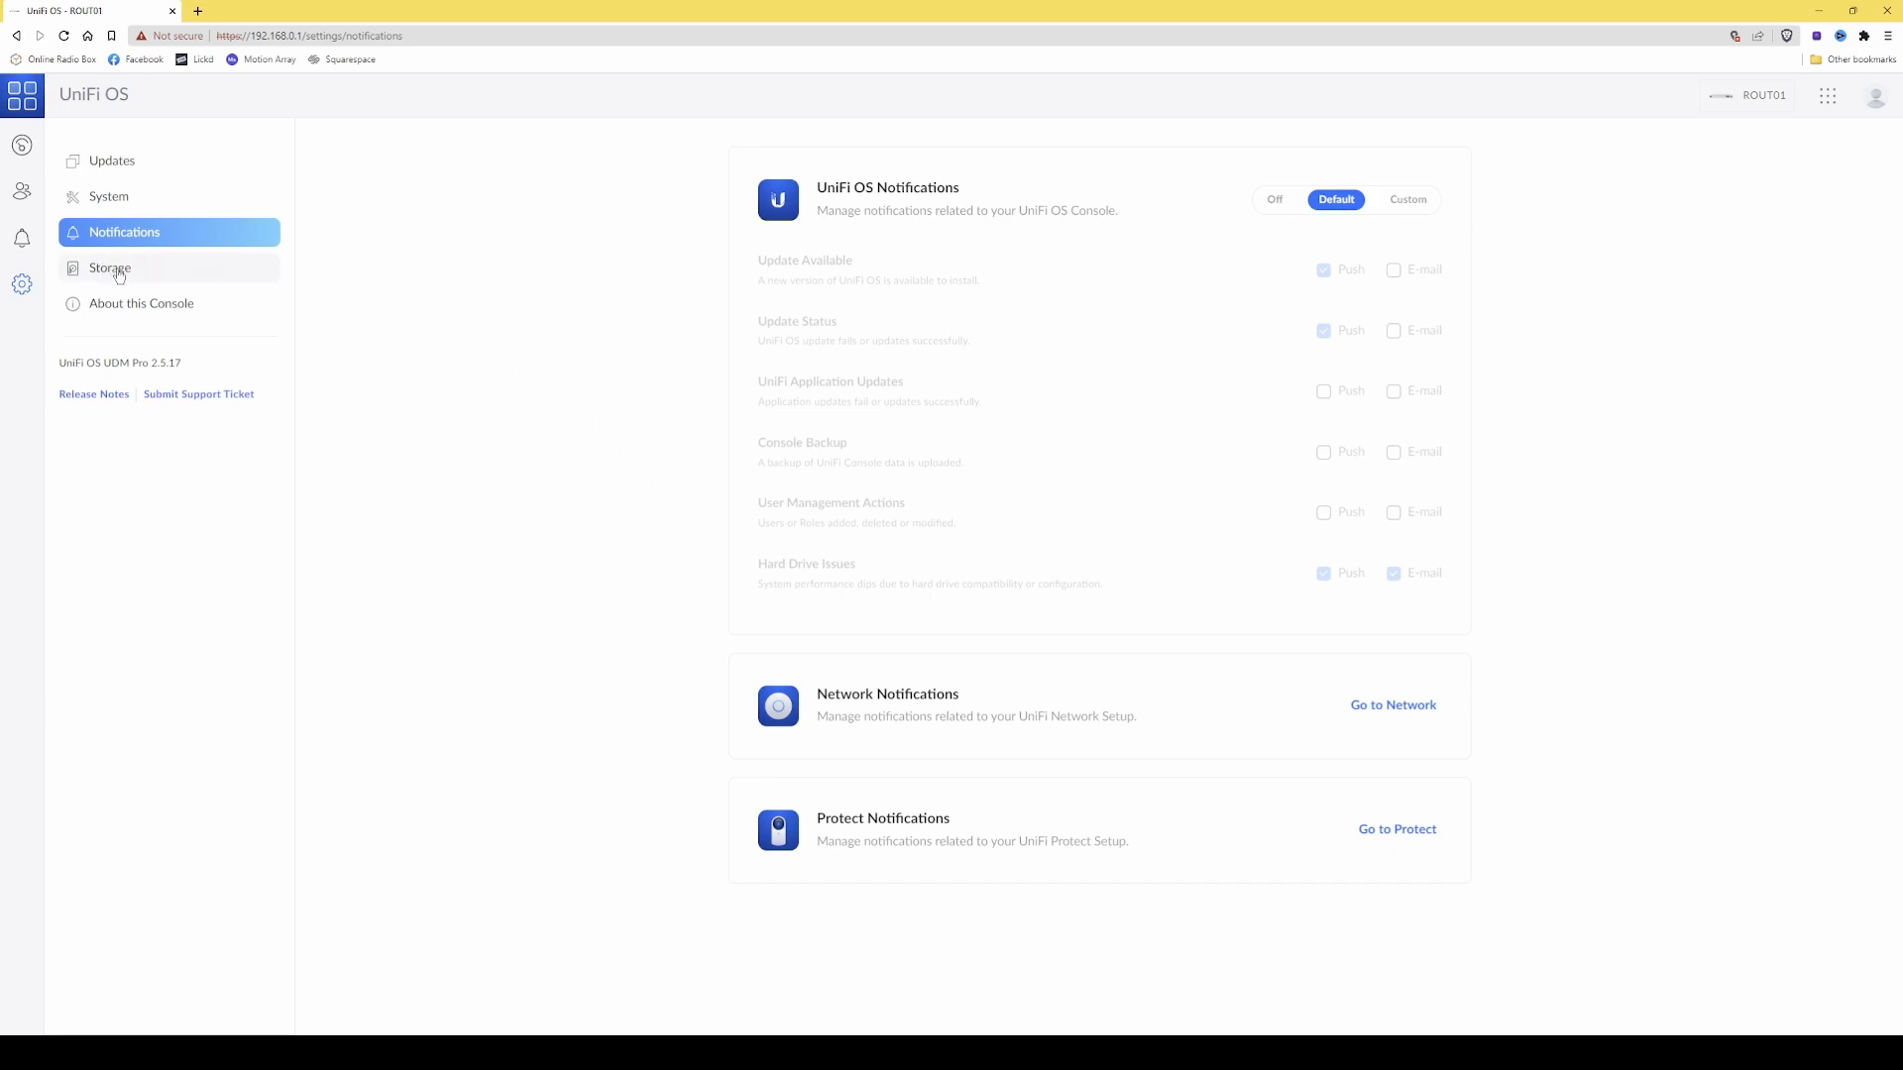
pyautogui.click(119, 275)
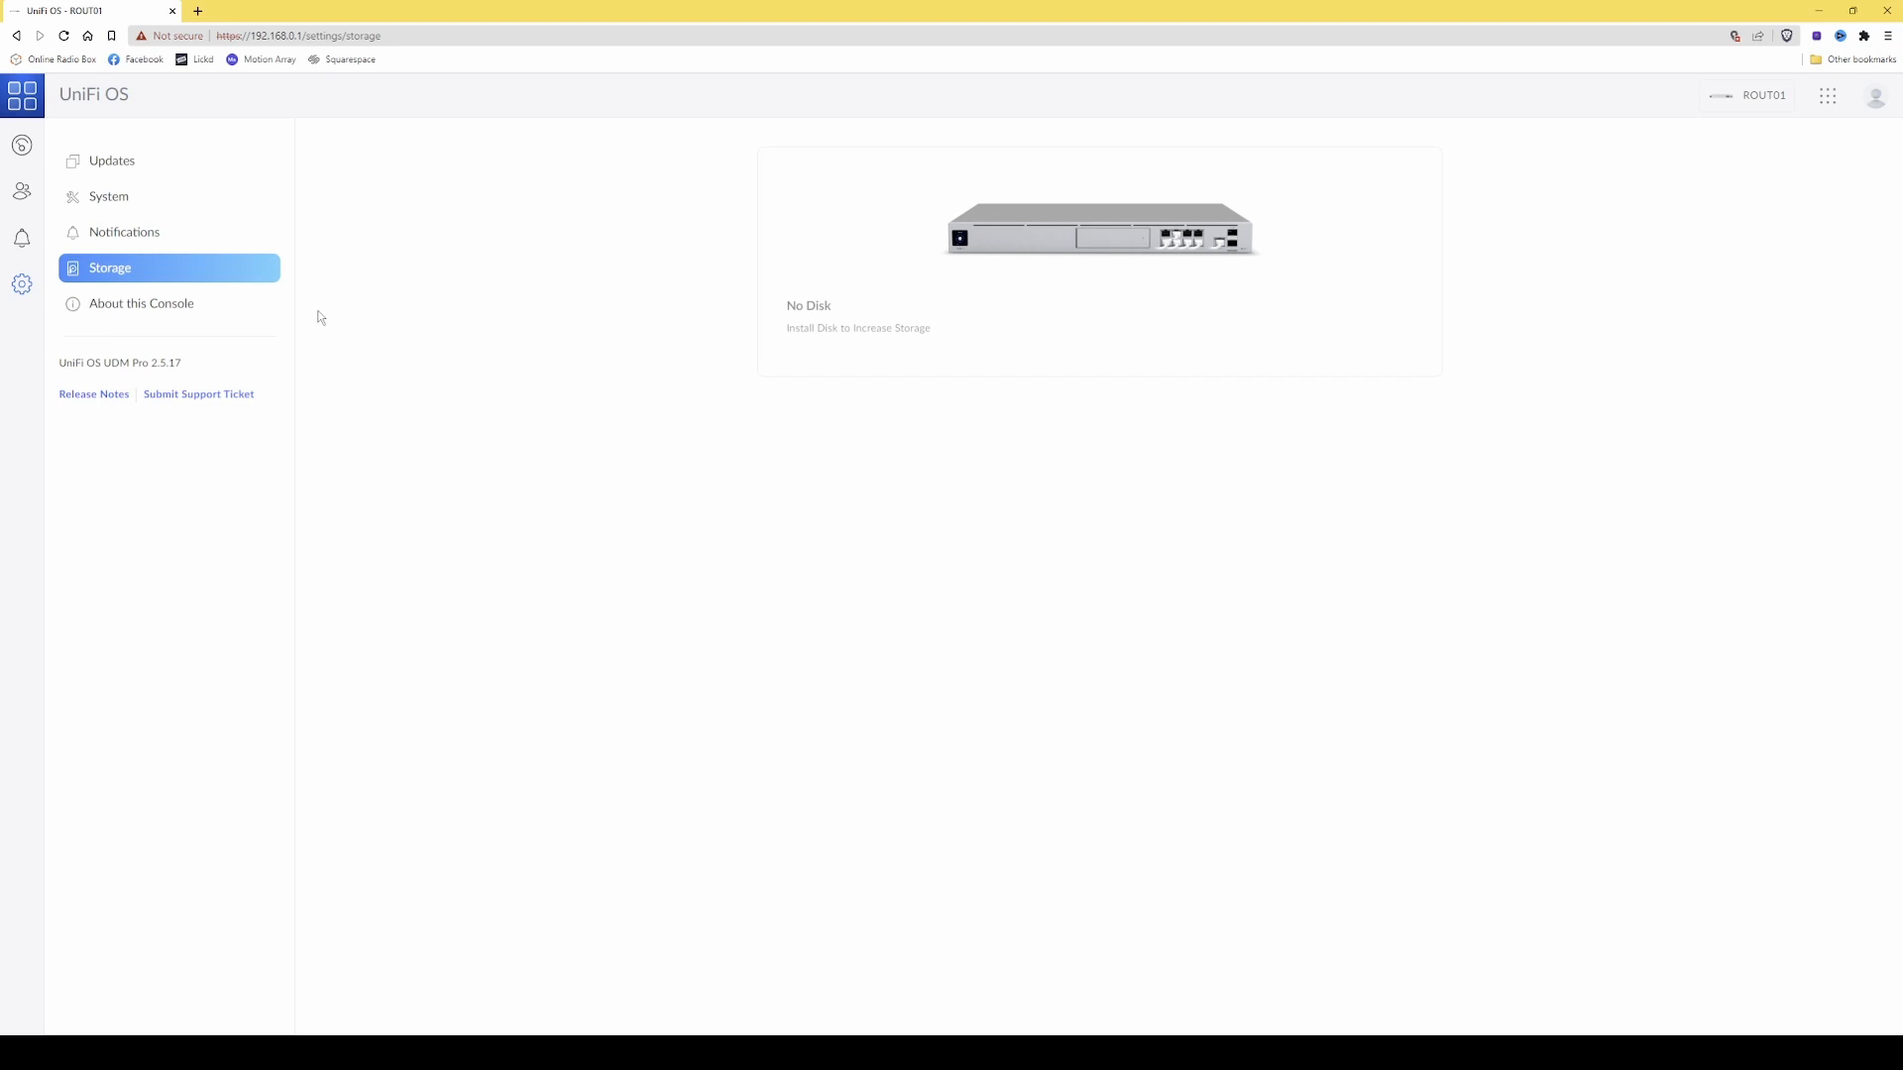
pyautogui.click(149, 307)
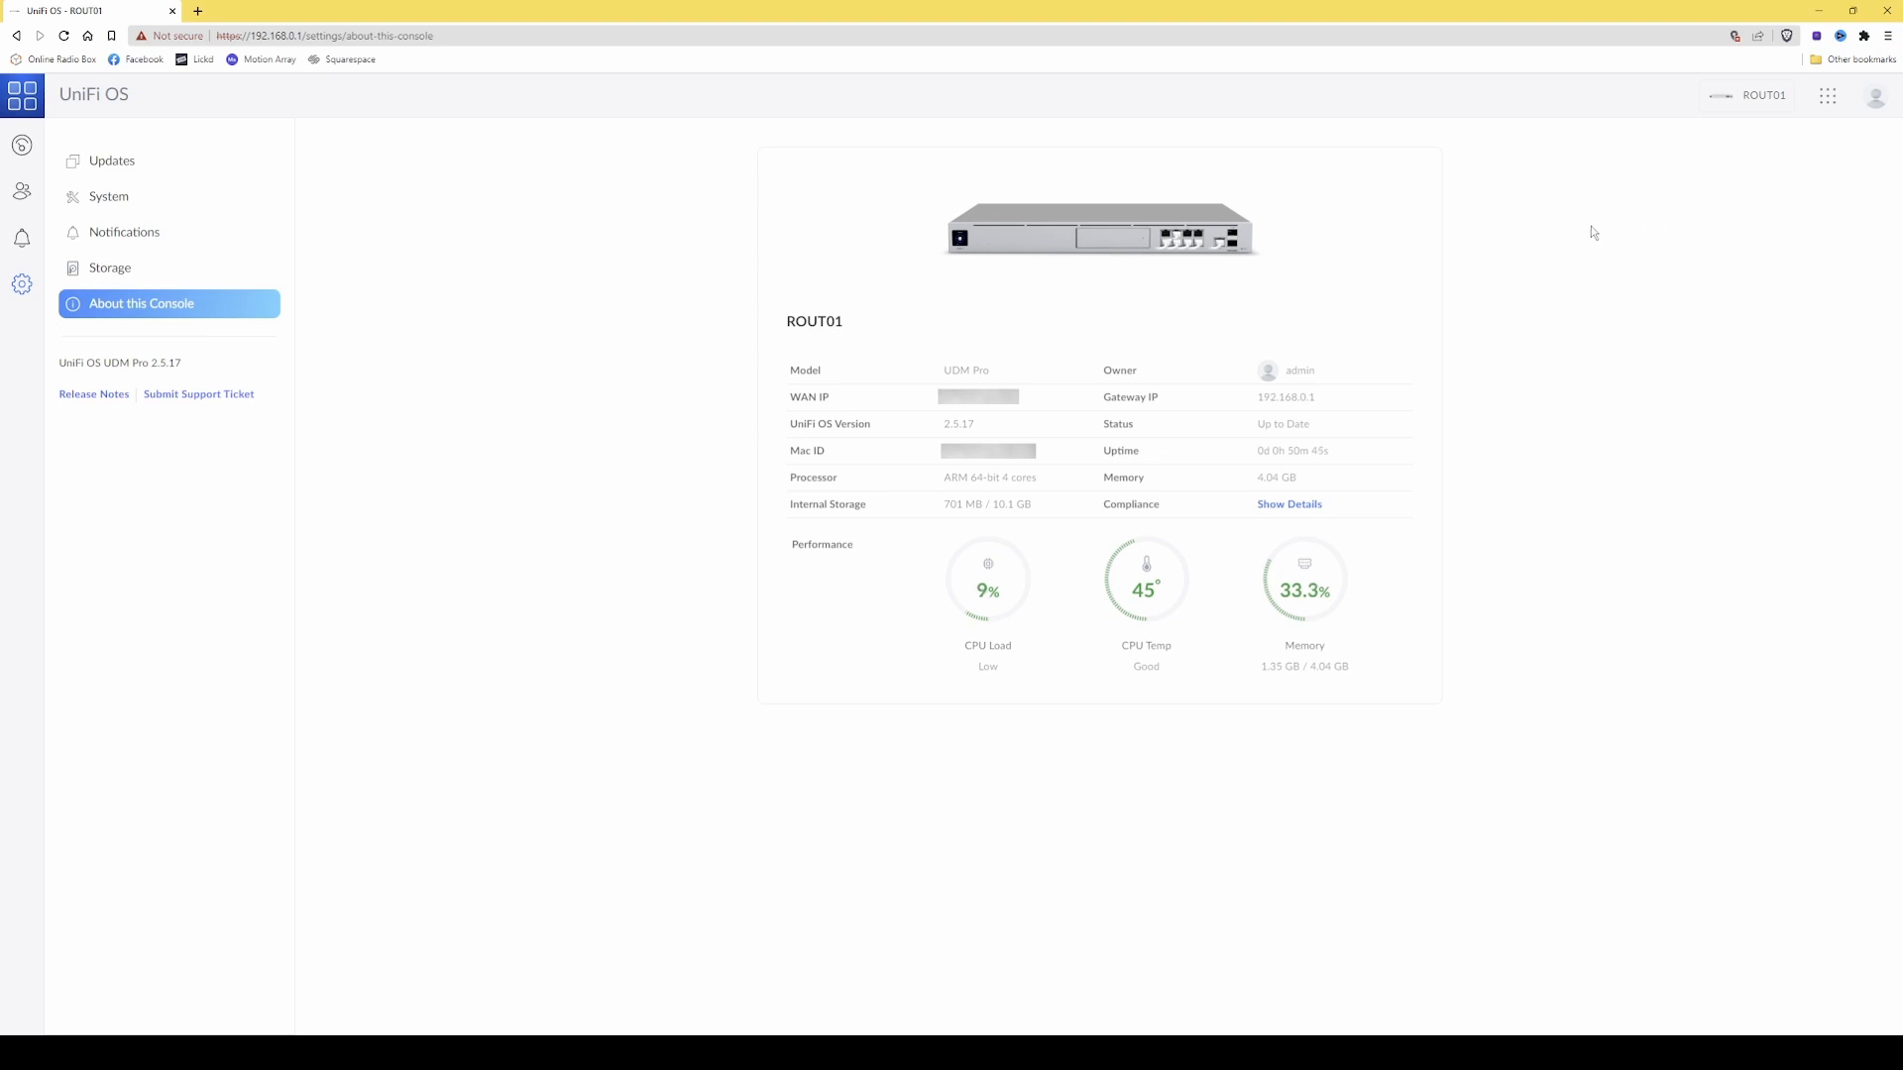
# - Open the Network application and examine the dashboard's download and upload activity and the most active clients
pyautogui.click(1829, 100)
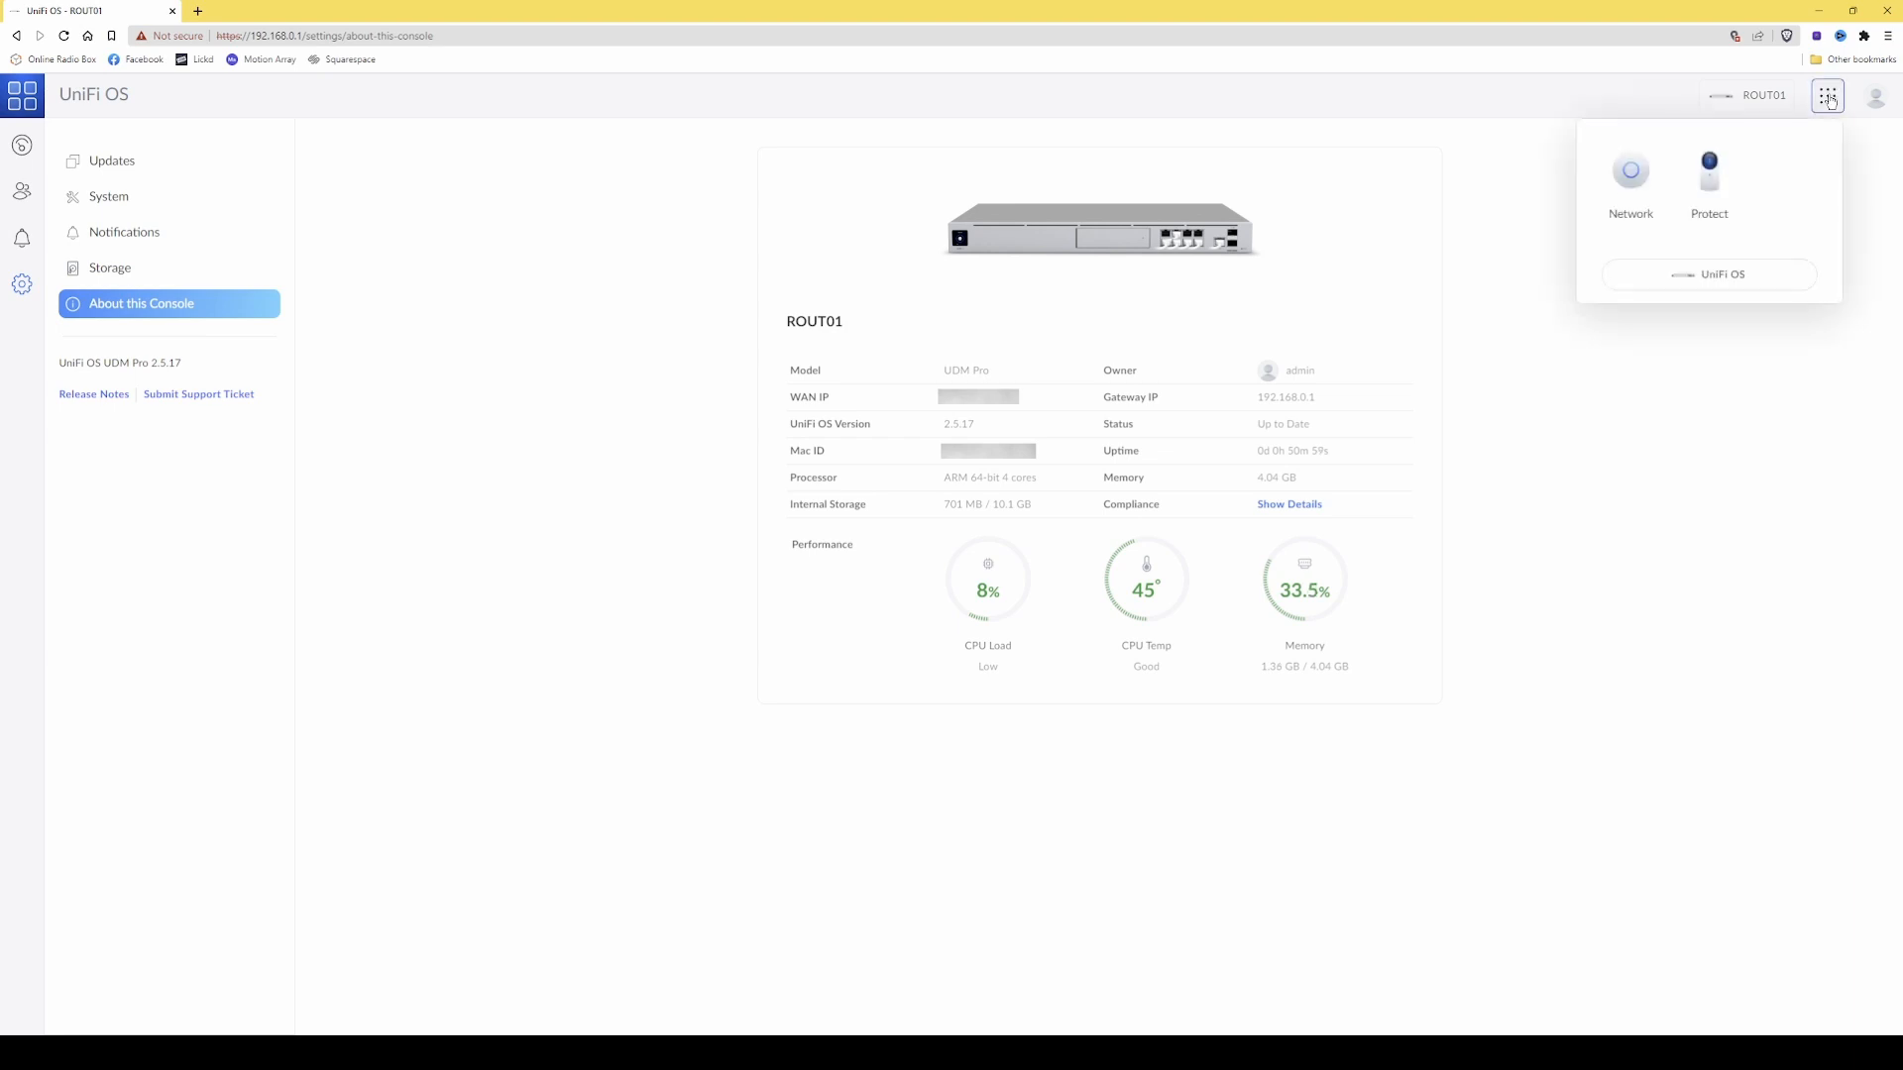
pyautogui.click(1636, 173)
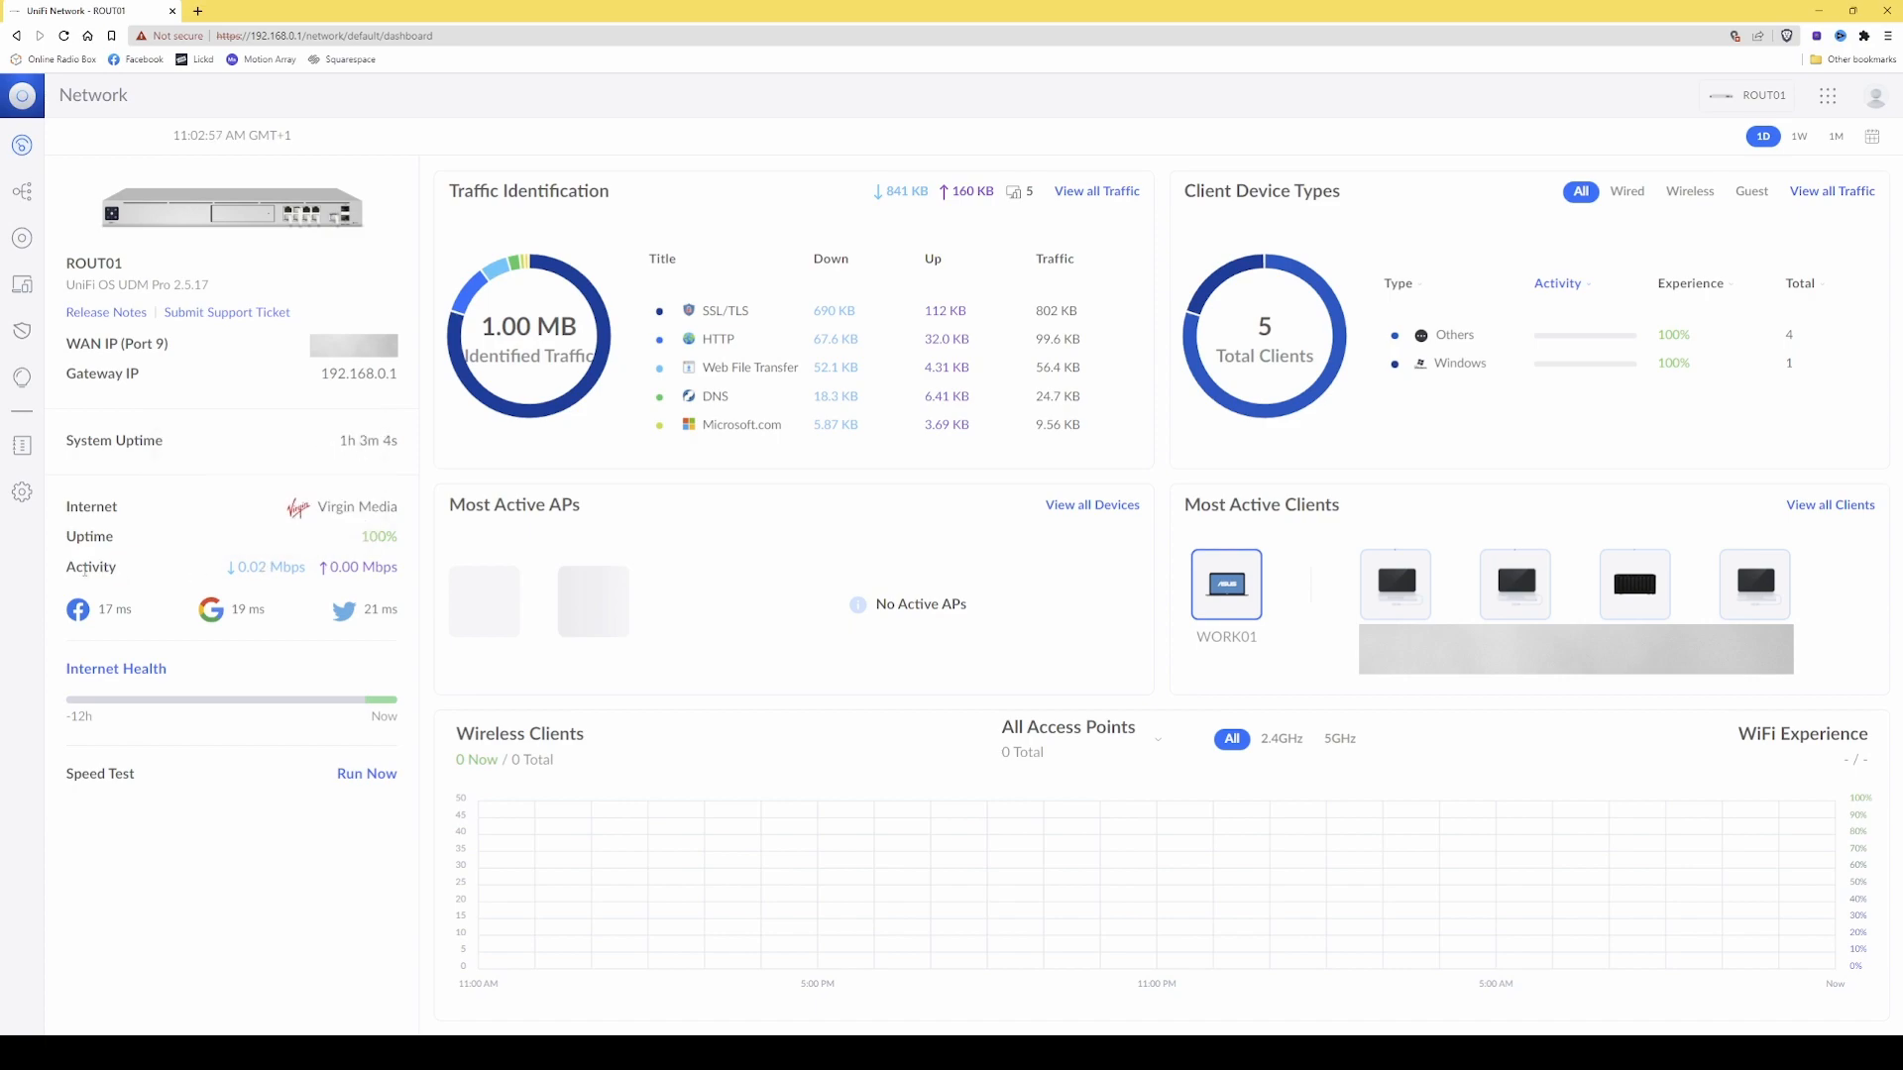
pyautogui.moveTo(247, 579)
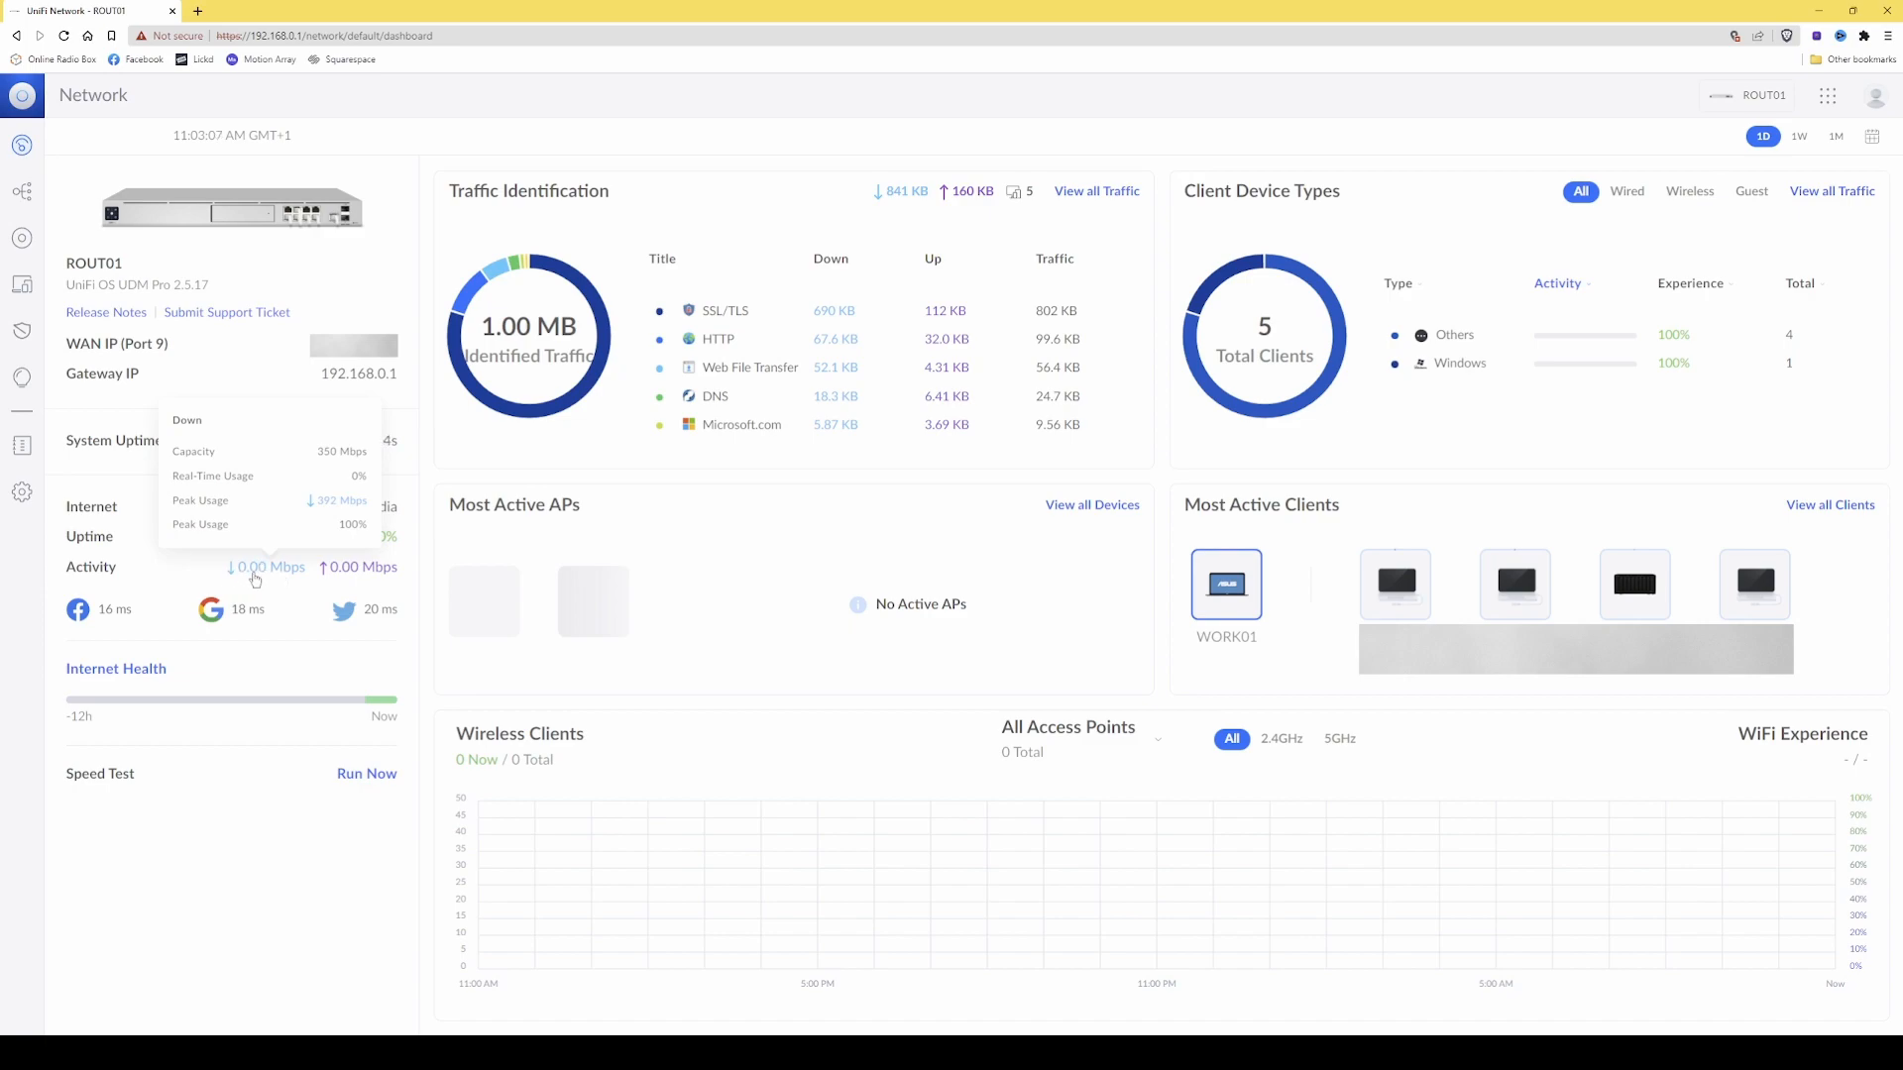
pyautogui.moveTo(338, 579)
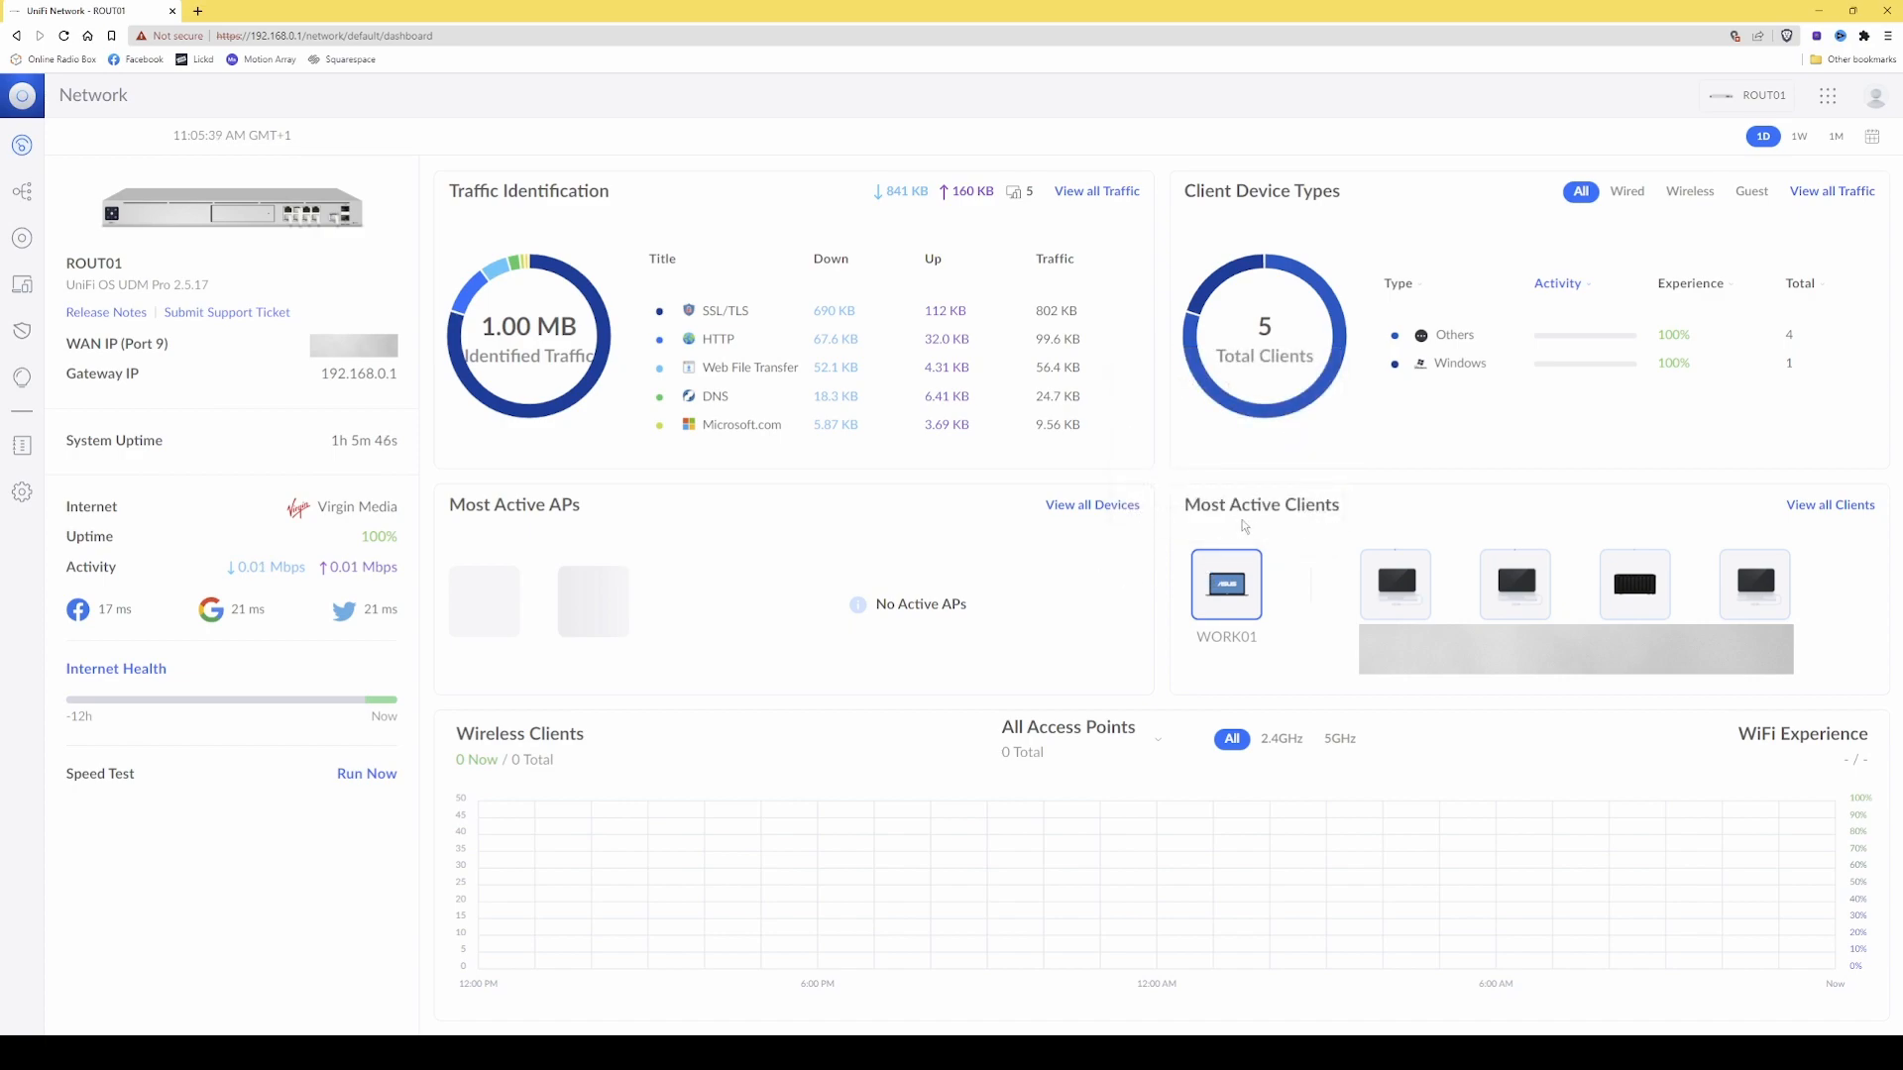
pyautogui.moveTo(1235, 597)
pyautogui.moveTo(1513, 602)
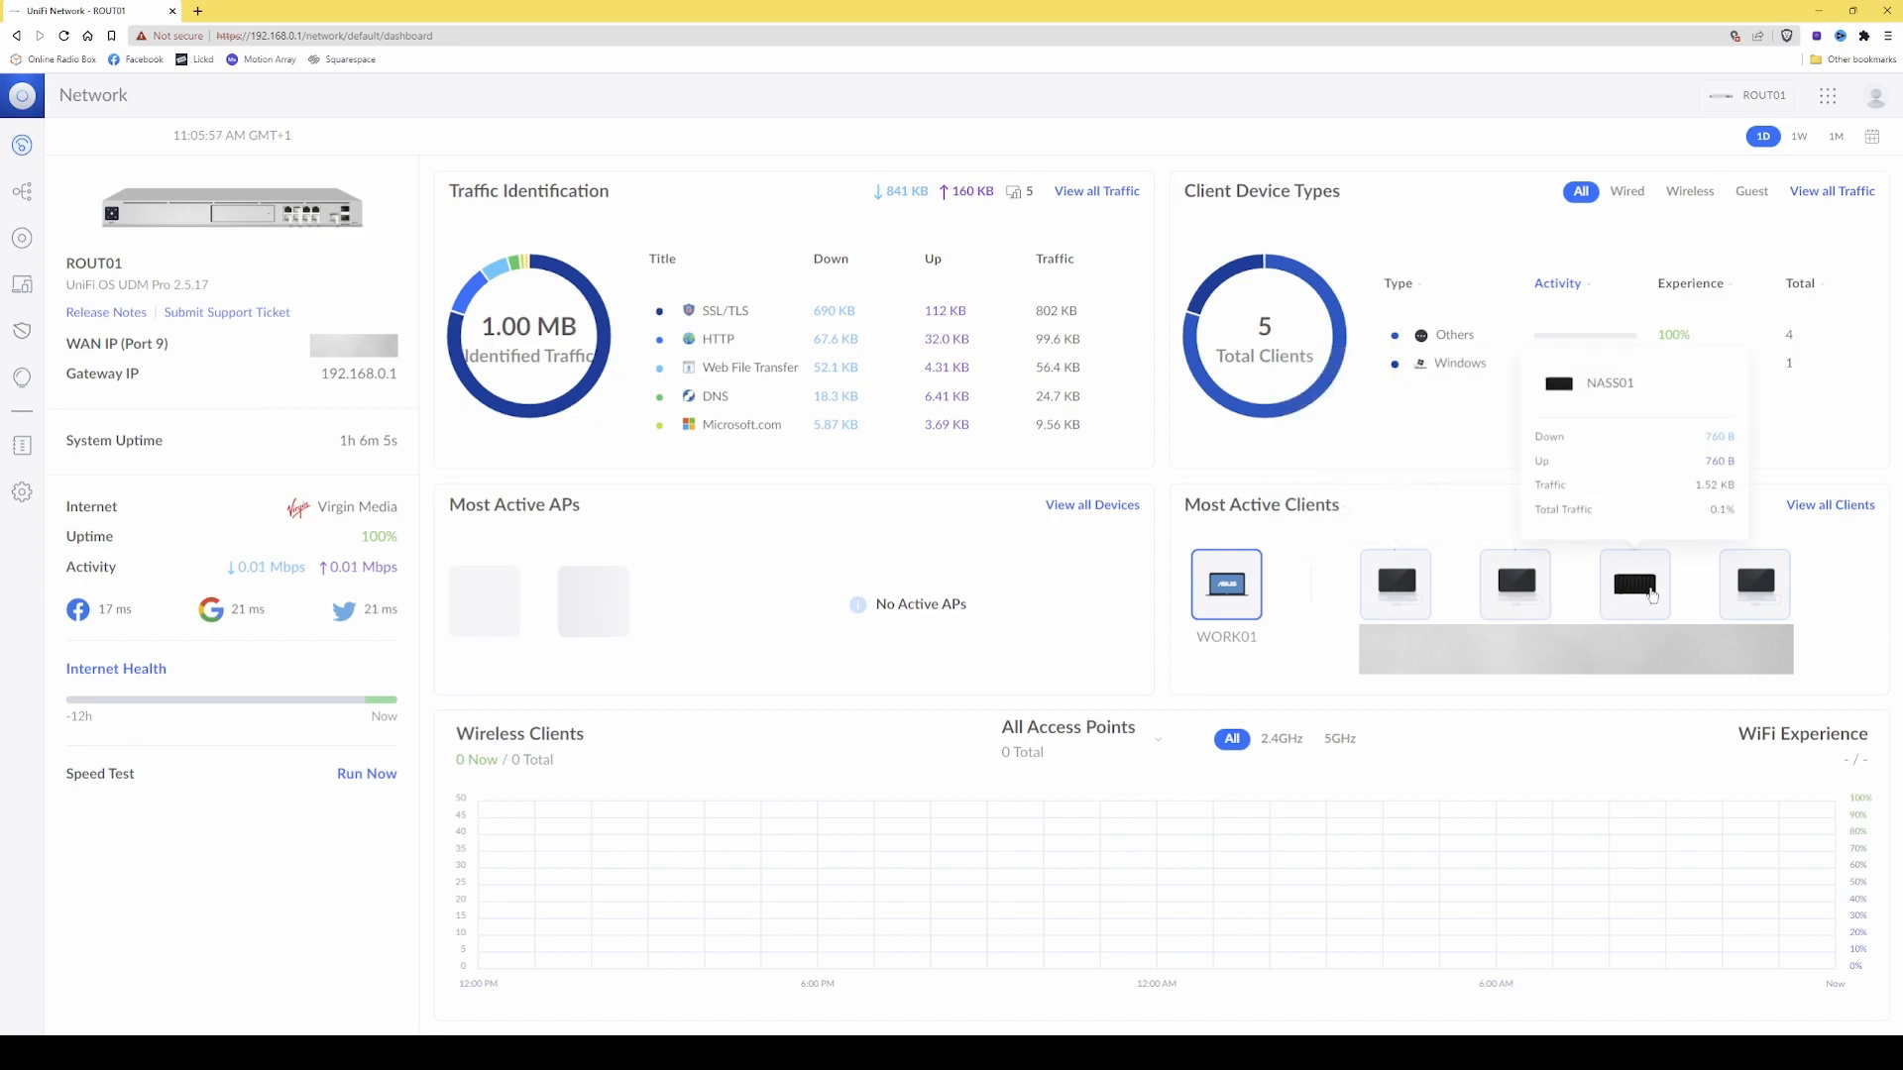
# - Review the dashboard's most active clients, the network topology map and the list of UniFi devices
pyautogui.moveTo(1390, 620)
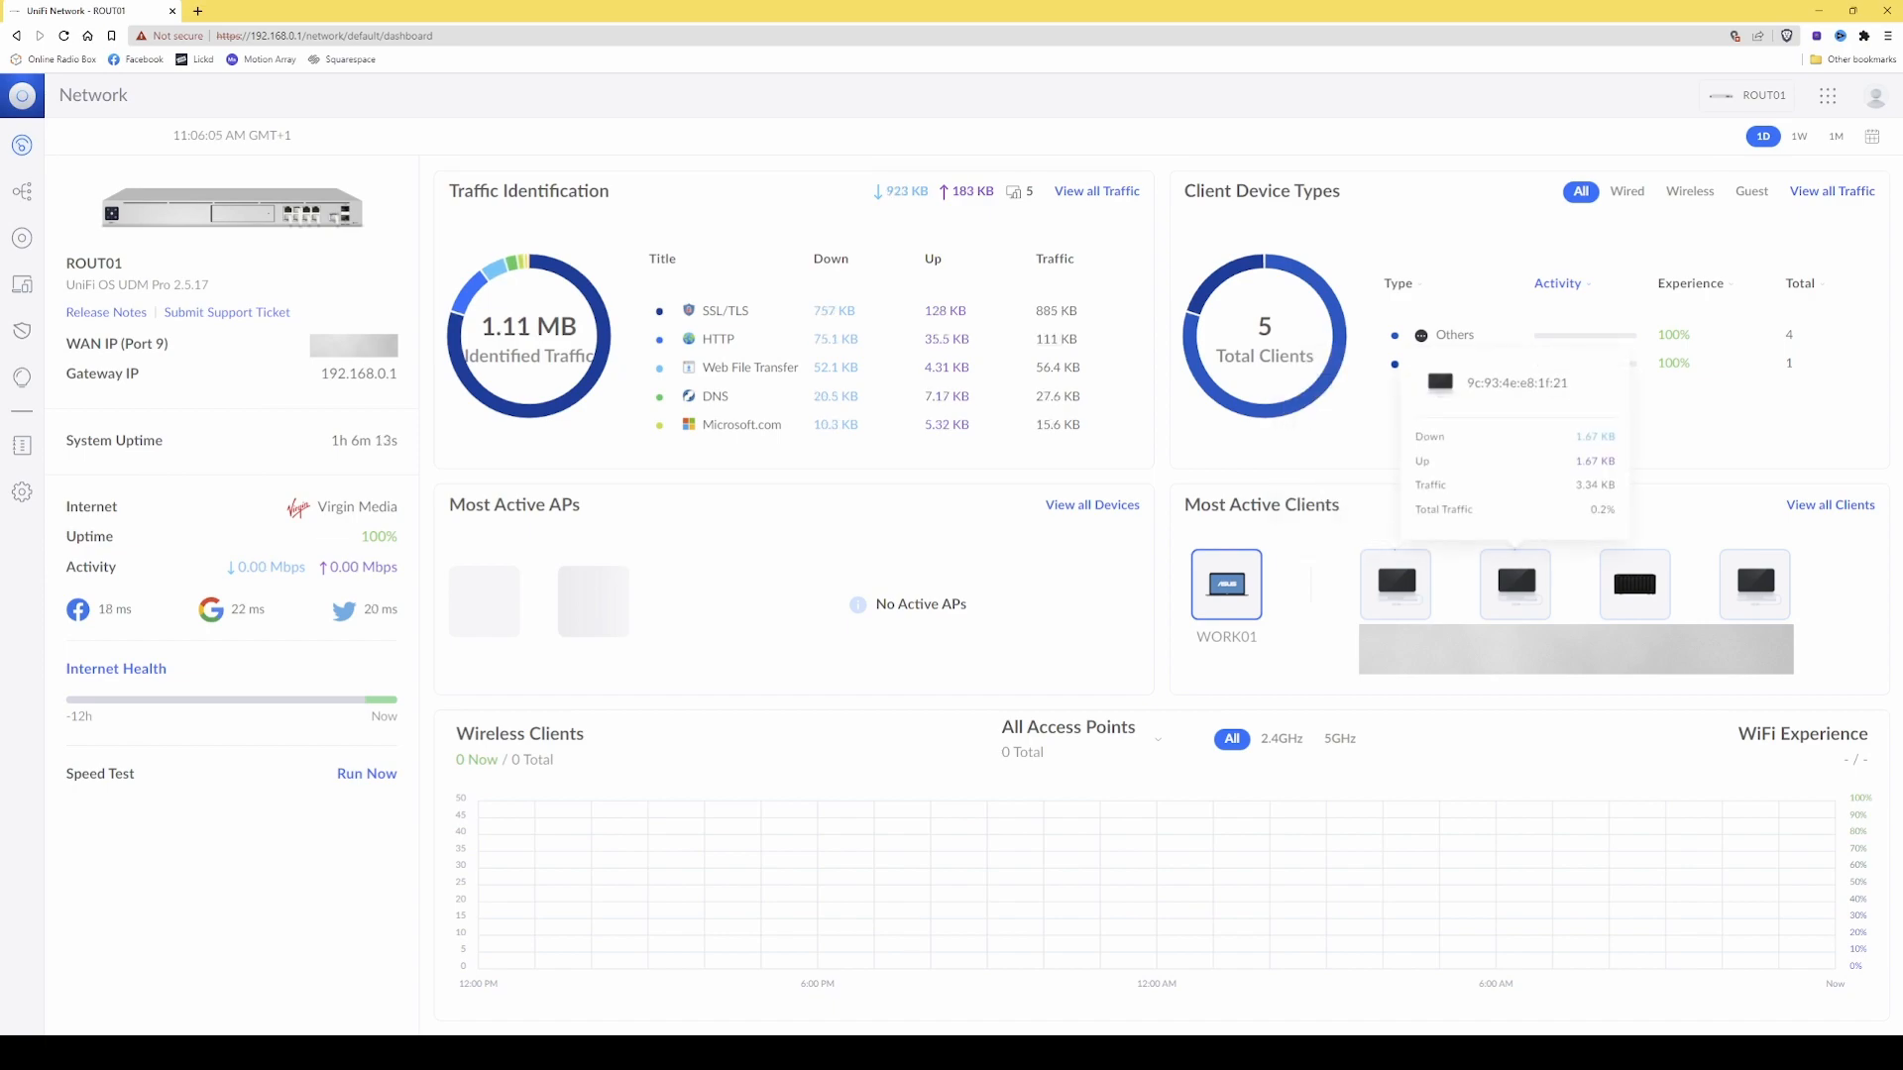
pyautogui.moveTo(1634, 609)
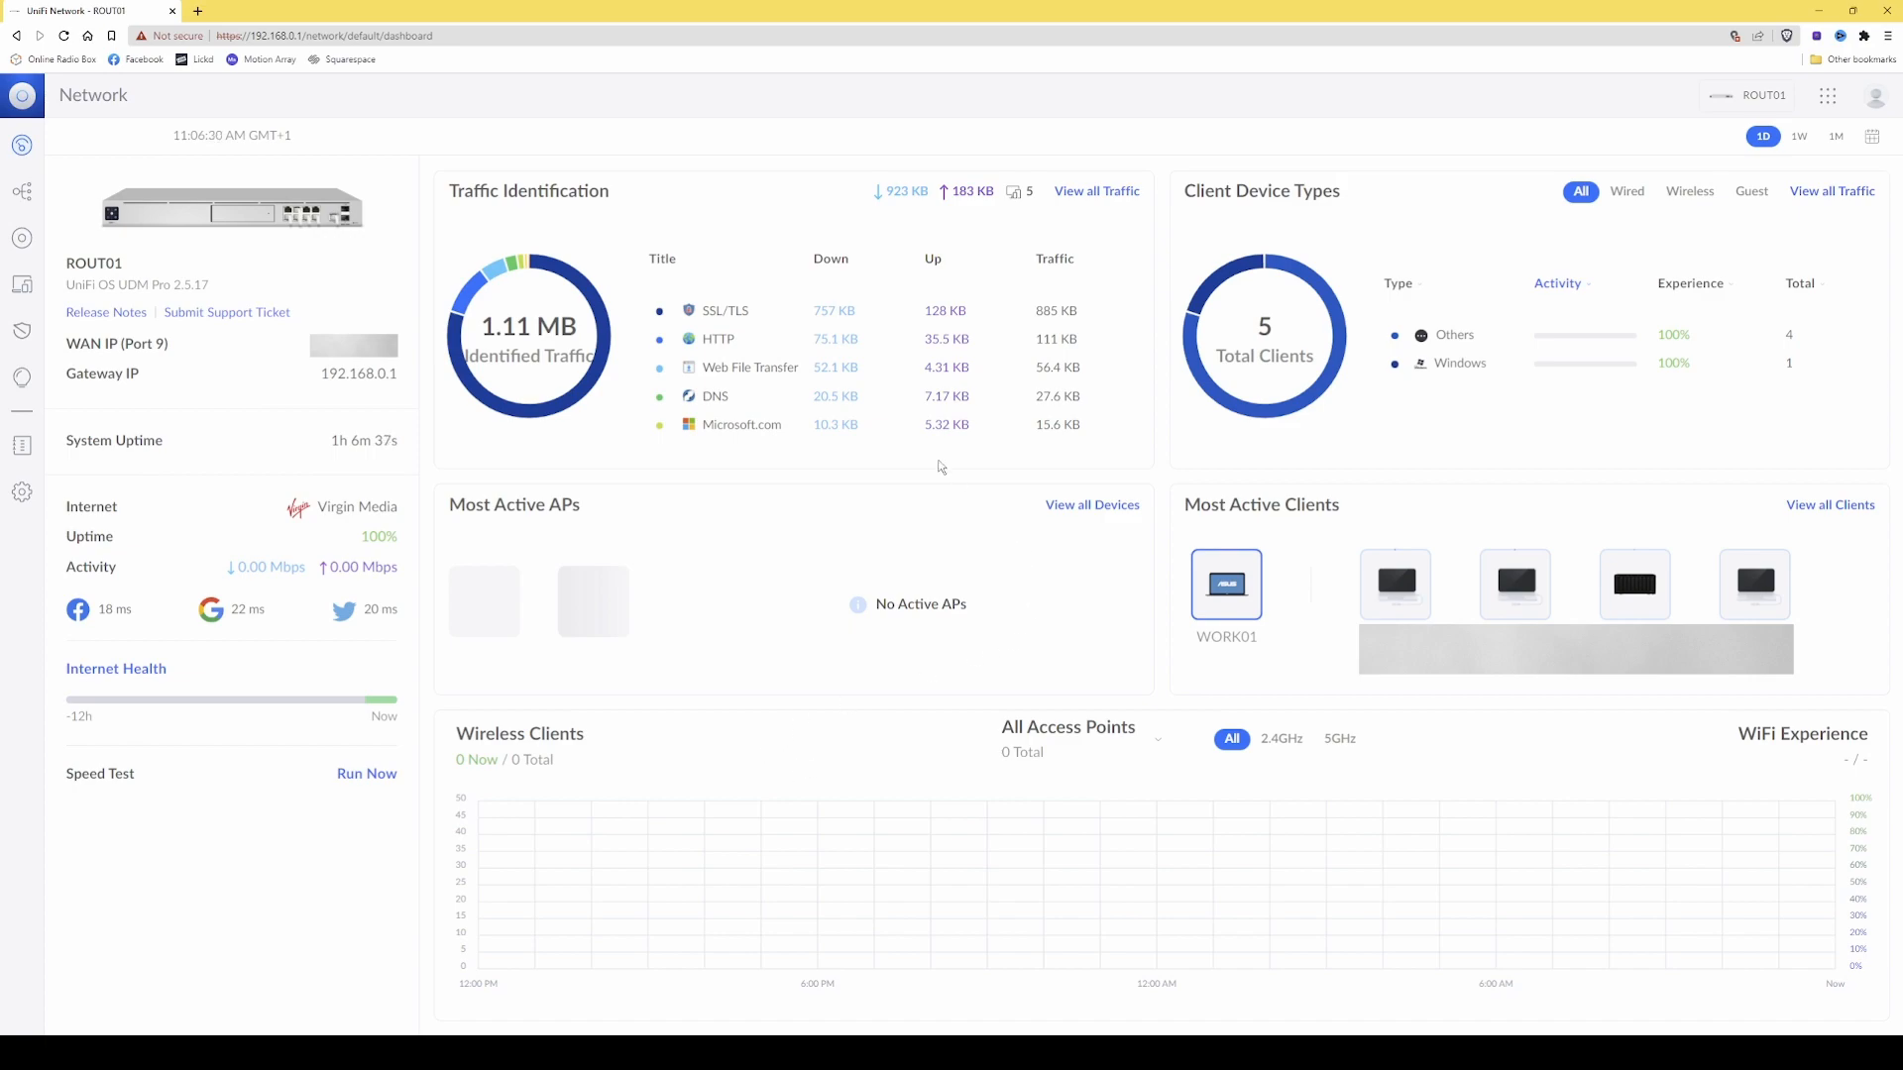
pyautogui.moveTo(584, 384)
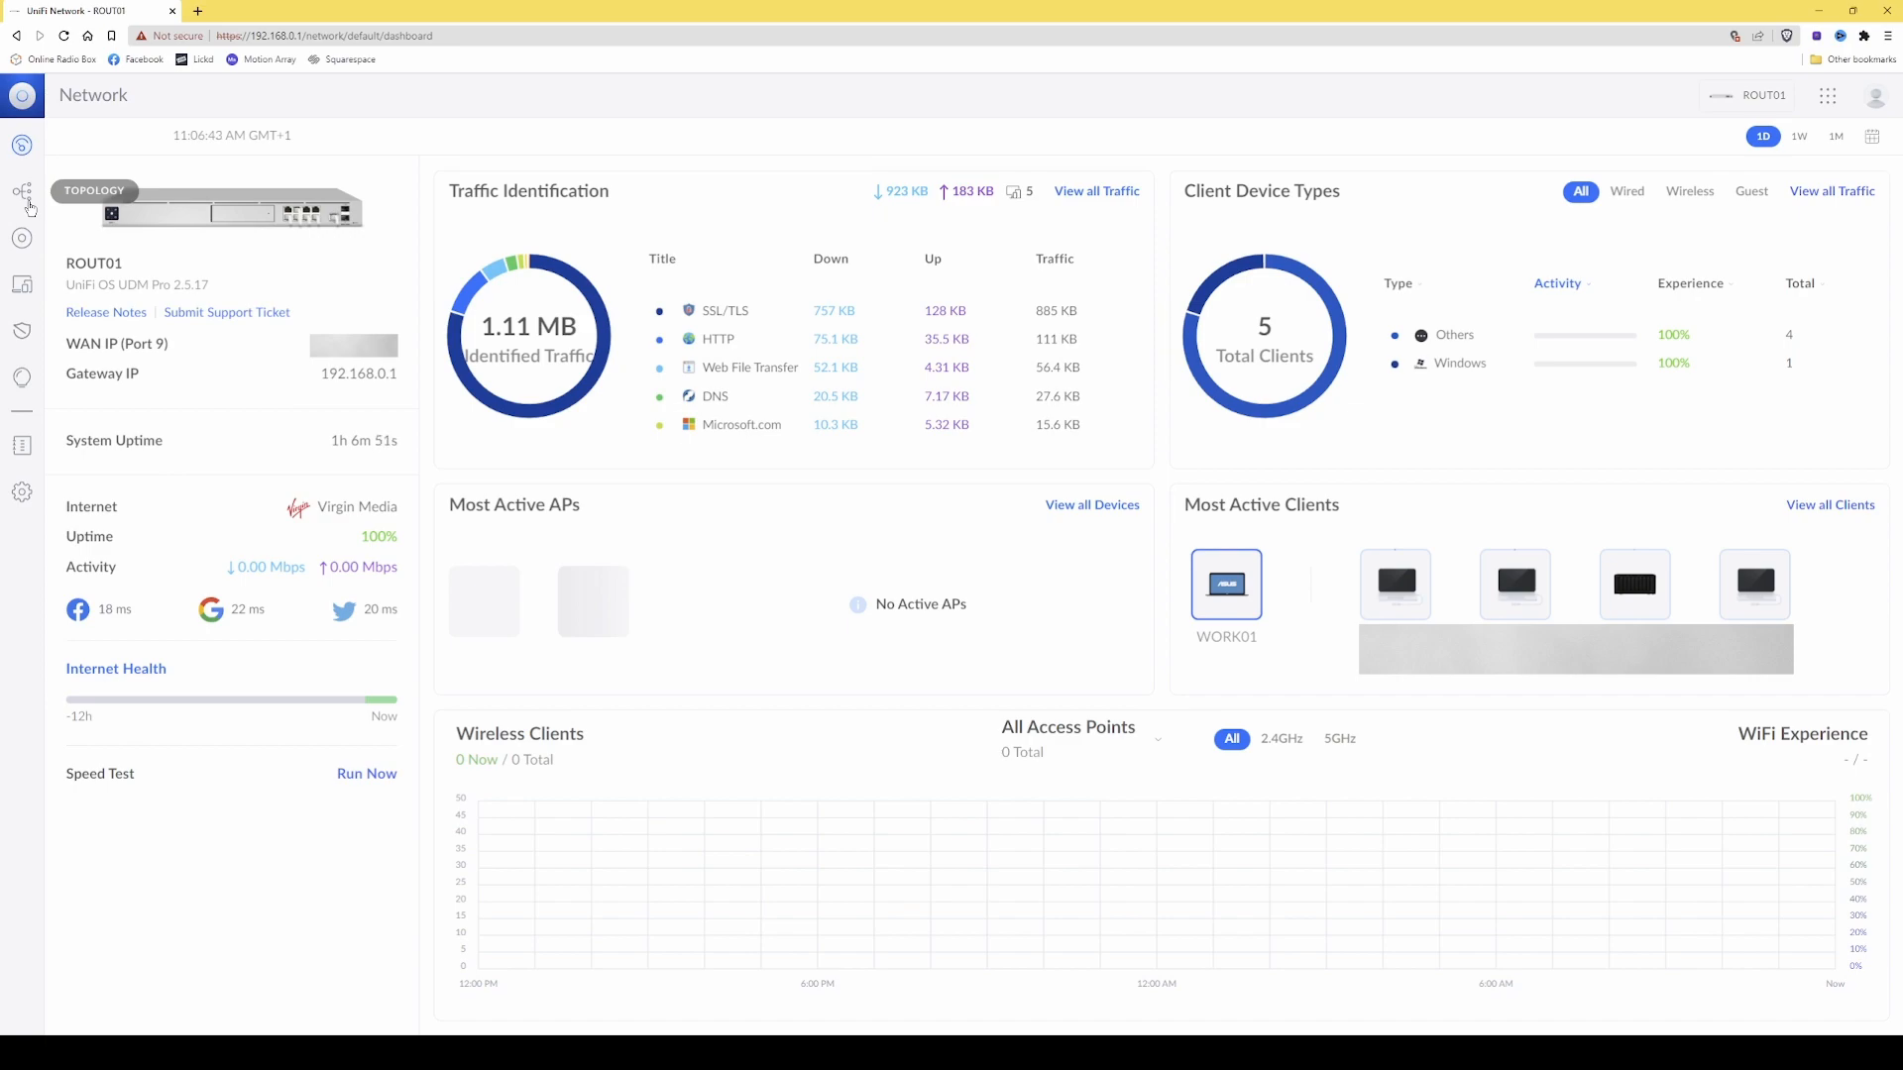
pyautogui.click(30, 206)
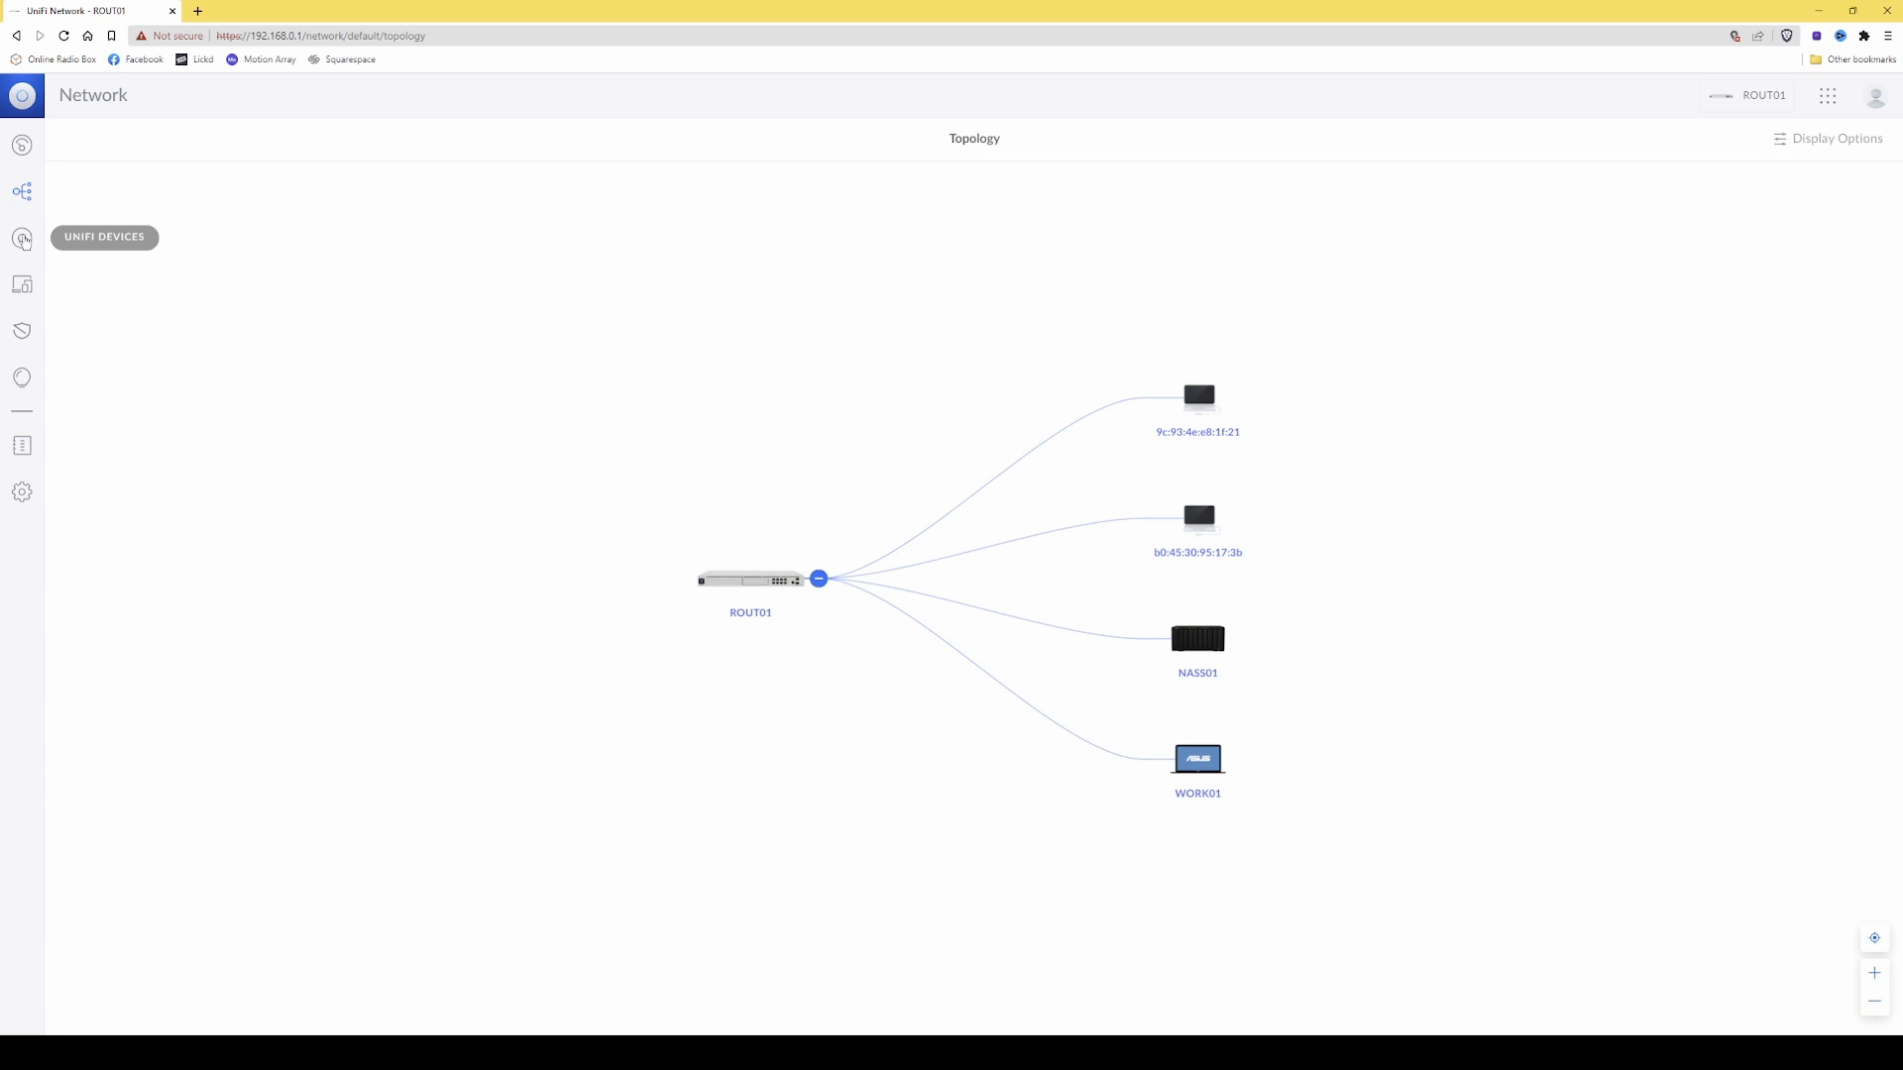
pyautogui.click(23, 239)
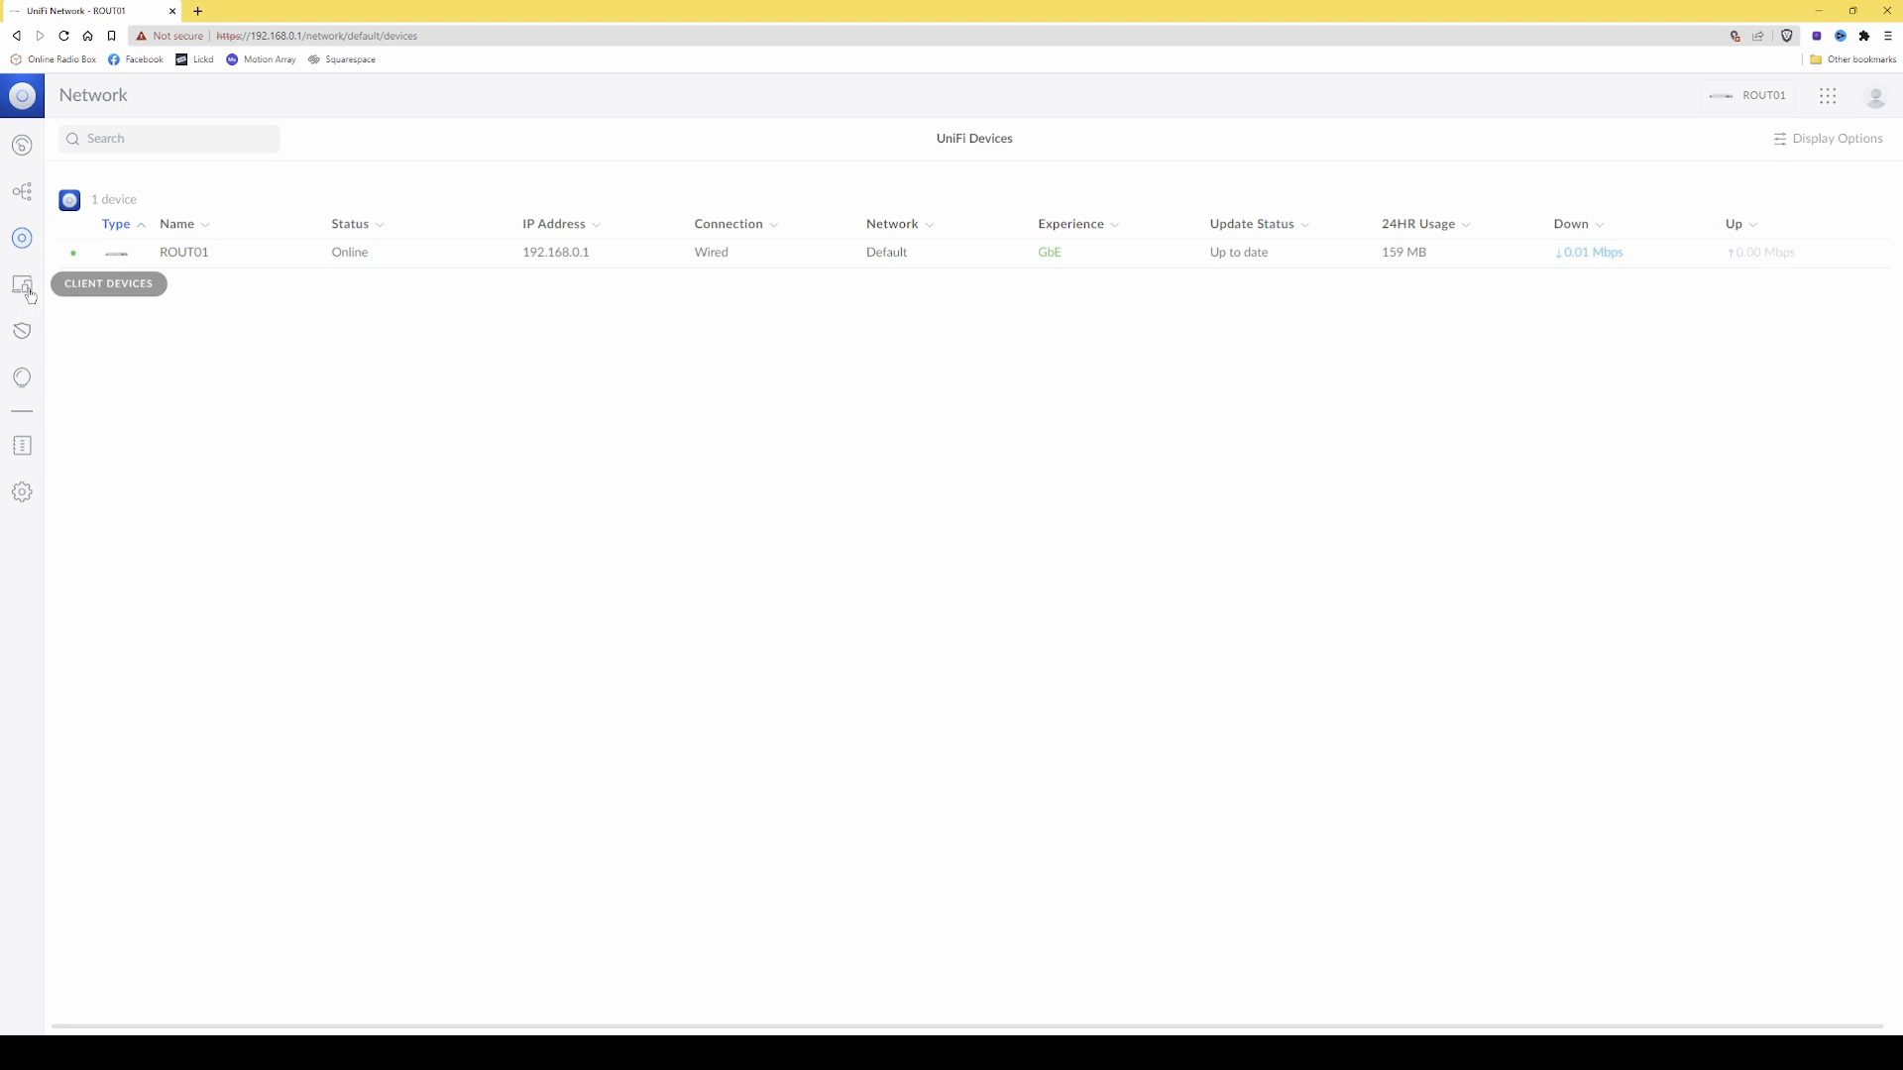
# - In the client devices list, name the Xerox client at 192.168.0.40 PRIN01 and apply the change
pyautogui.click(24, 290)
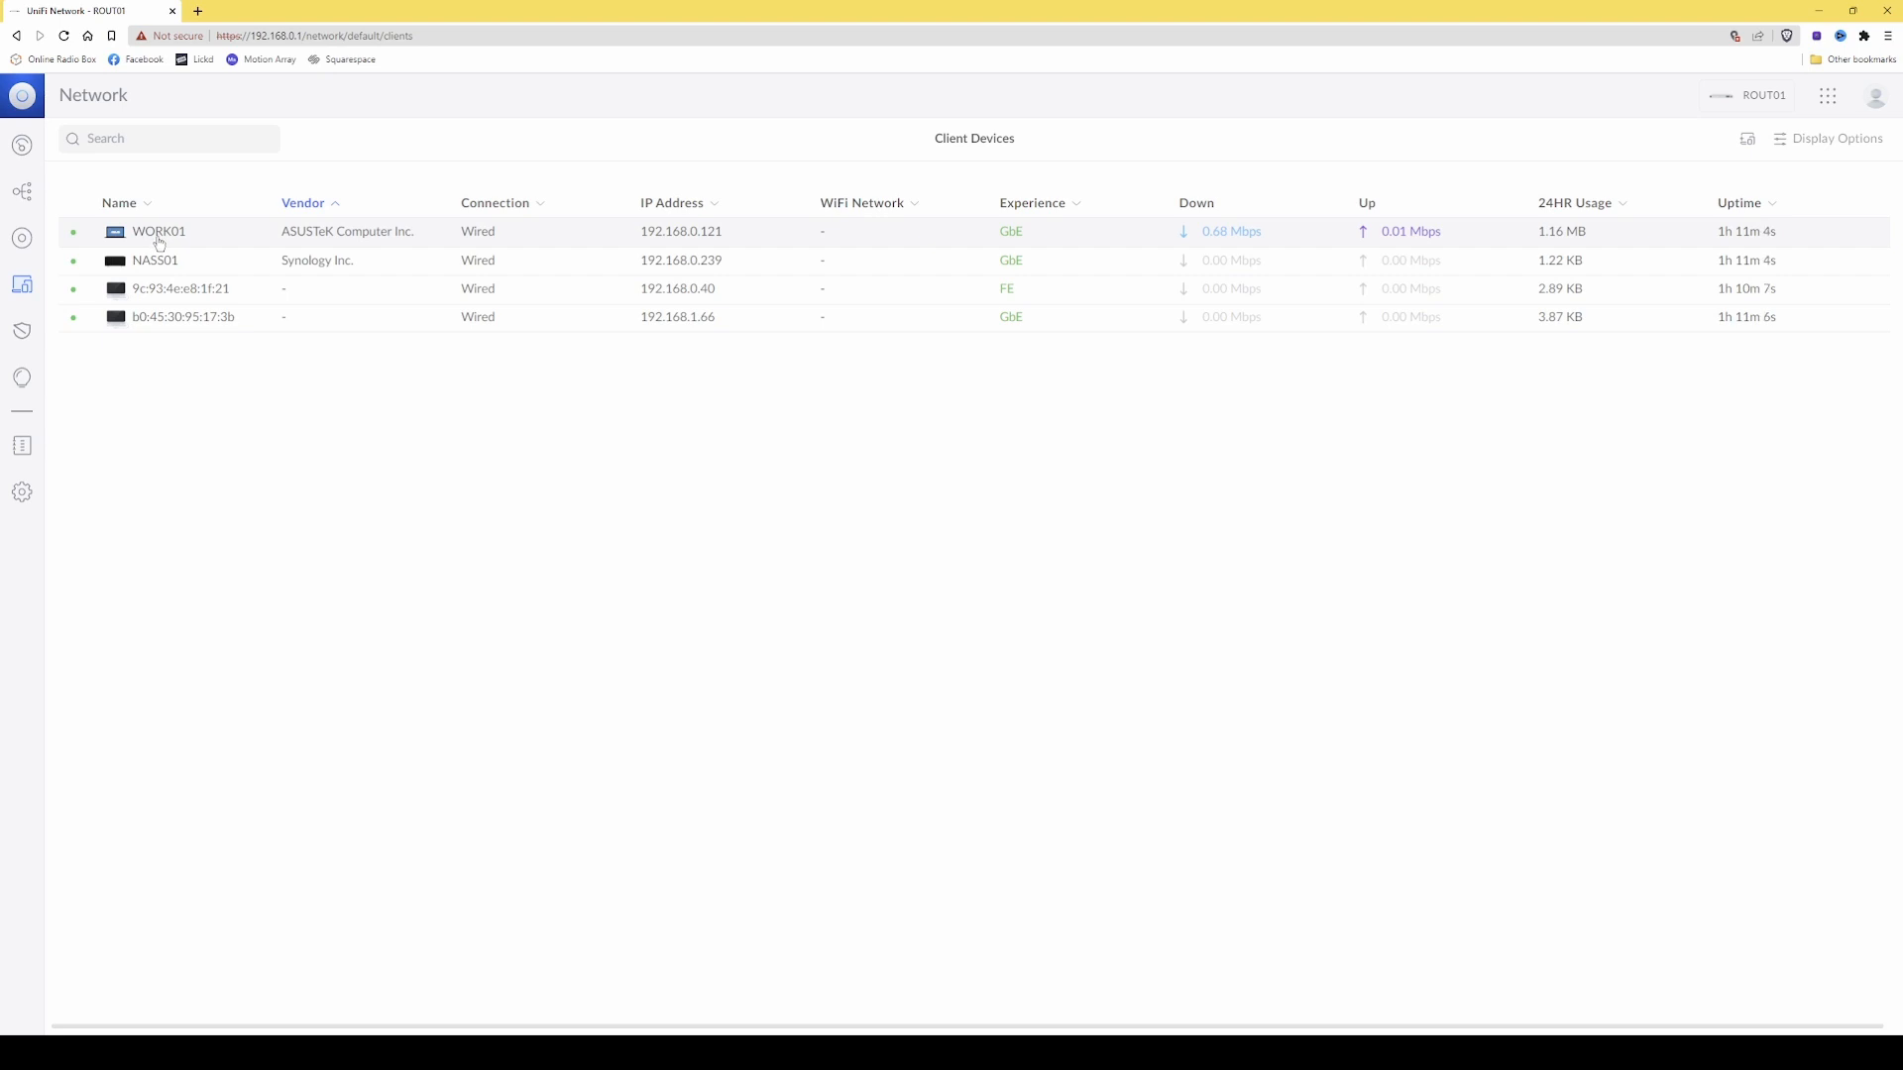
pyautogui.click(178, 301)
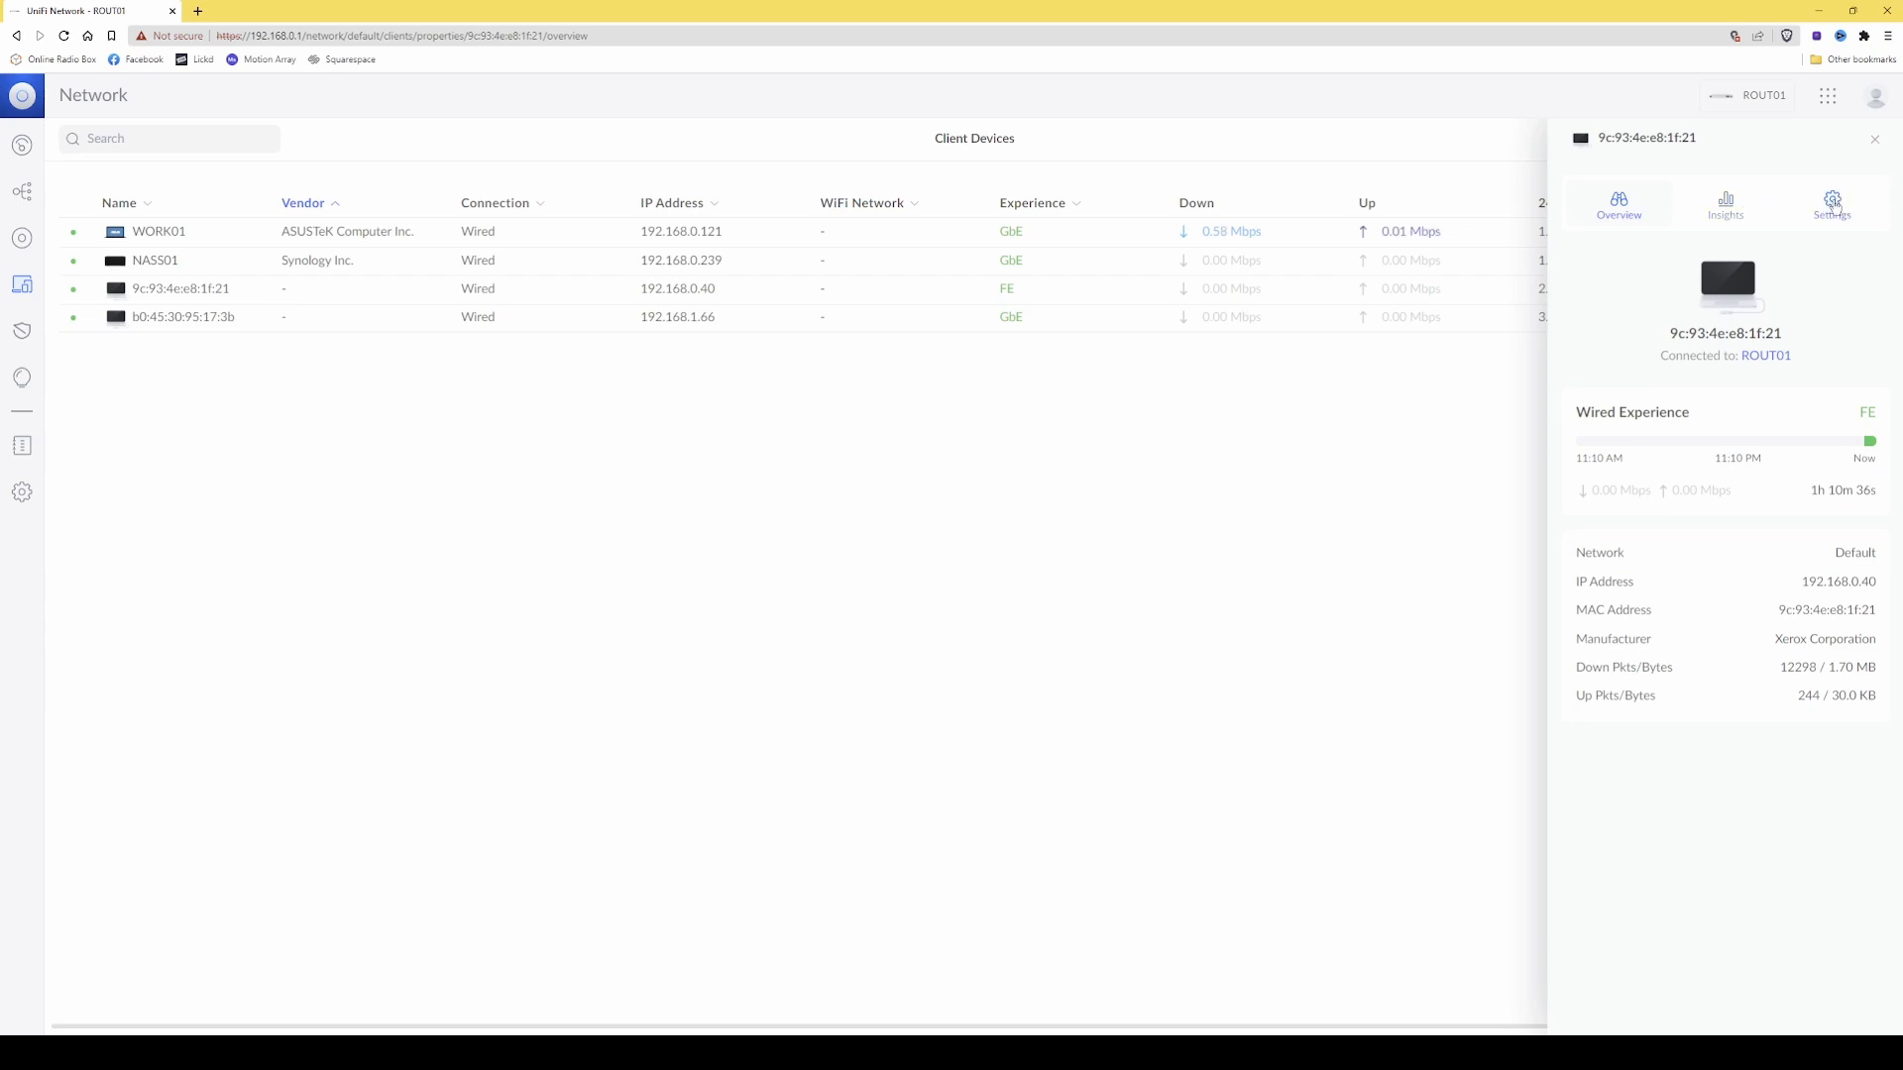
pyautogui.click(1834, 206)
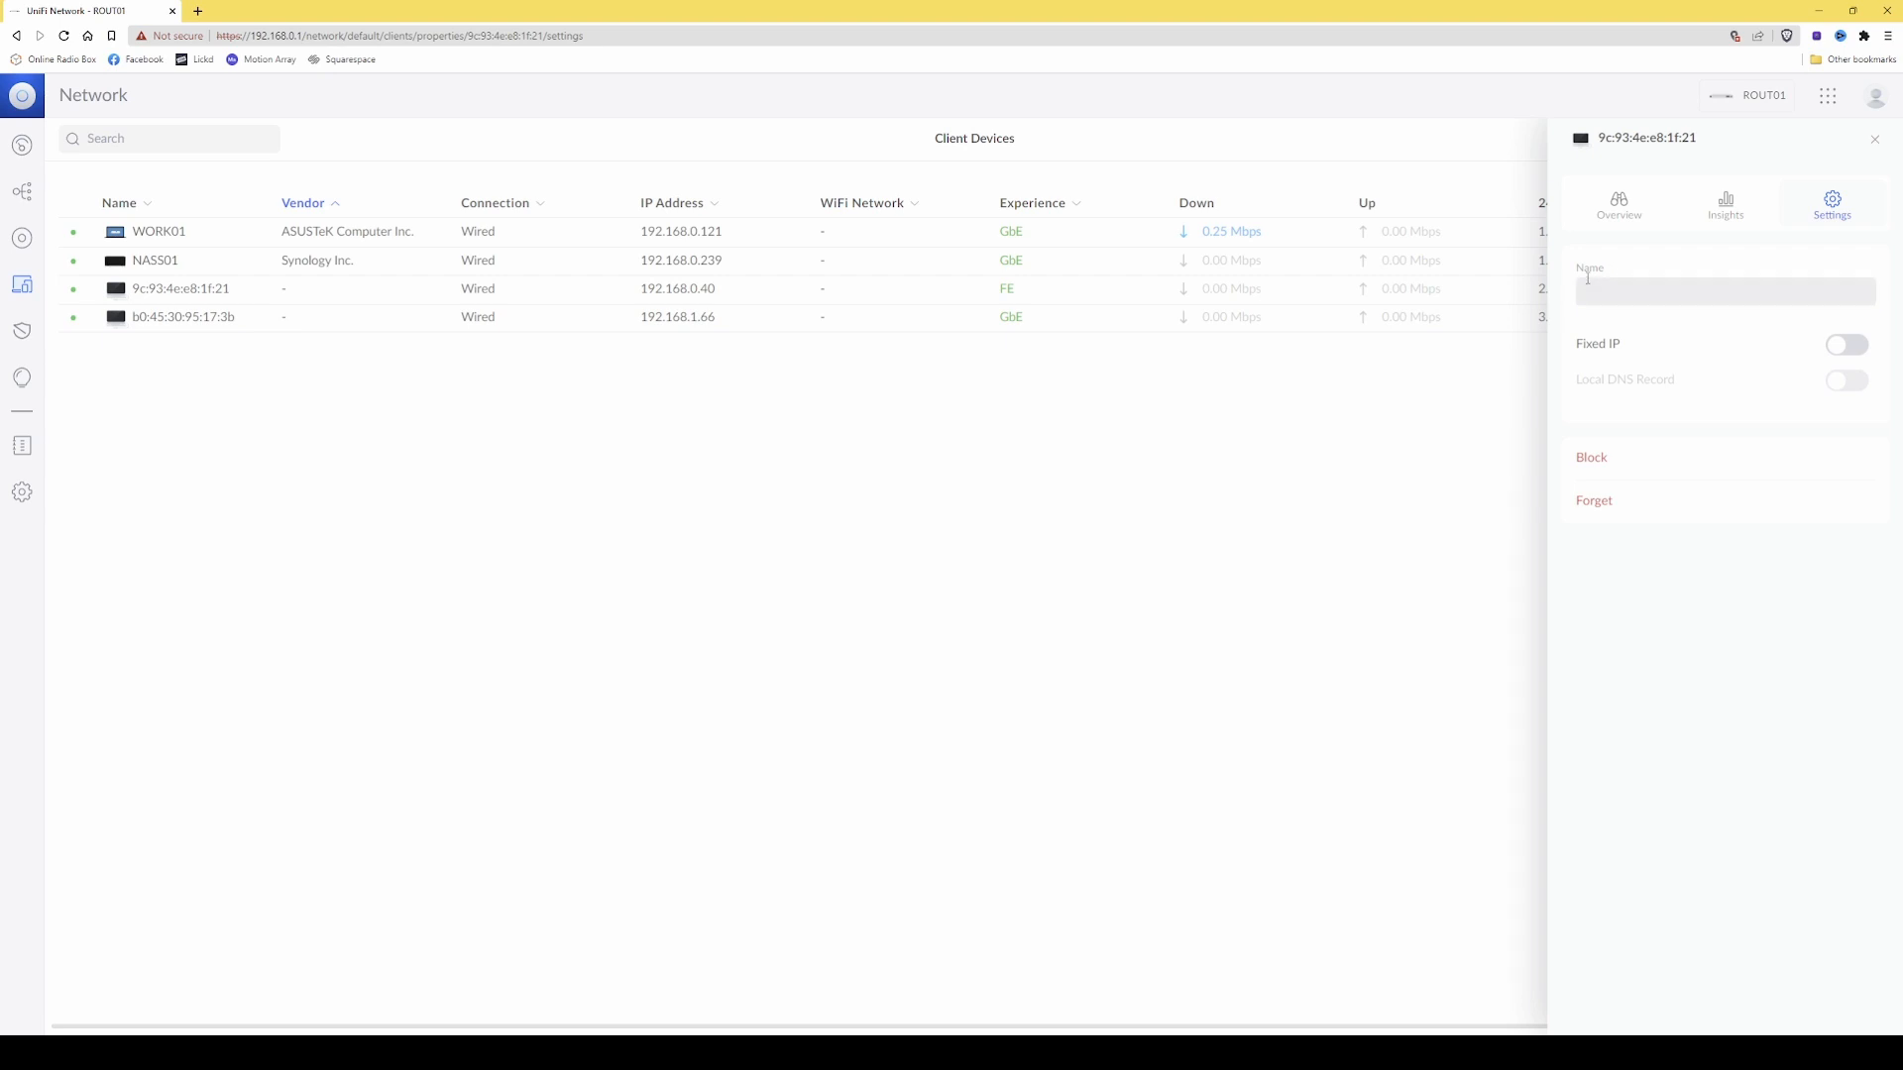
pyautogui.click(1656, 289)
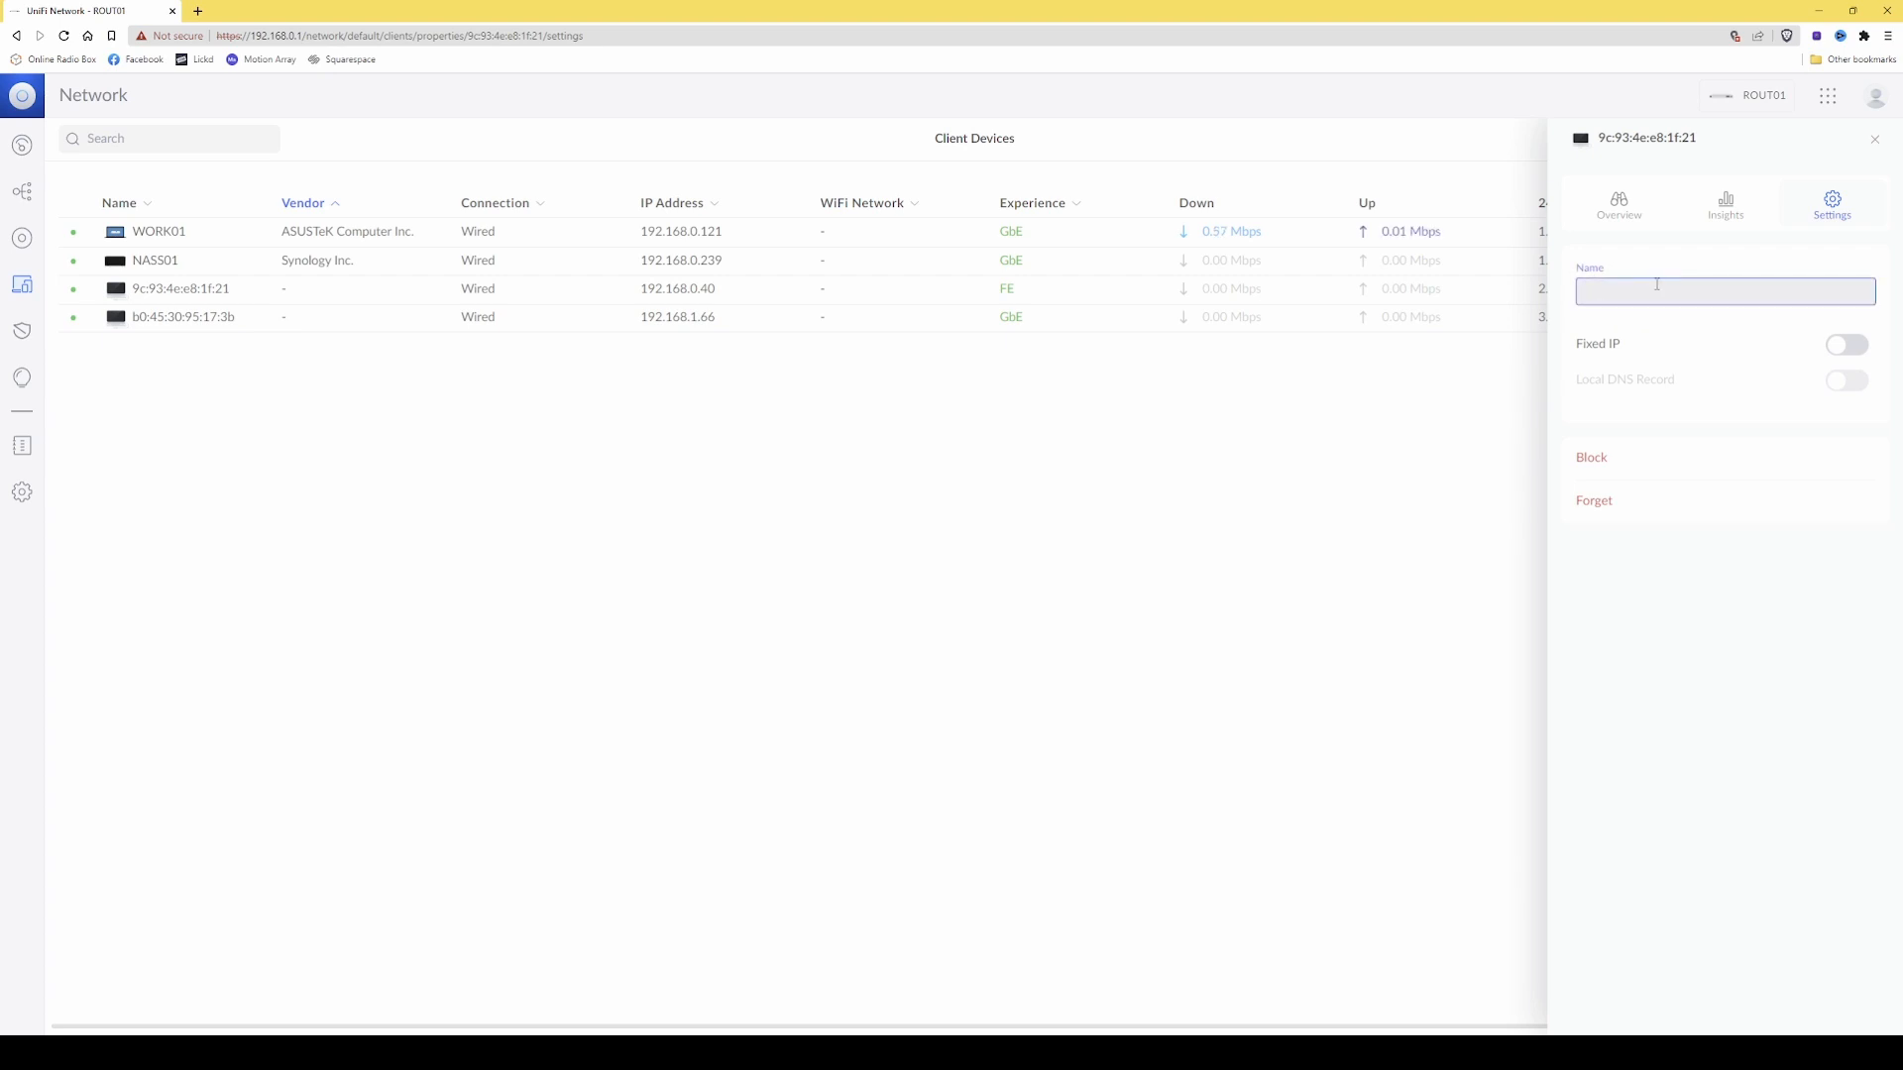
pyautogui.write('PR')
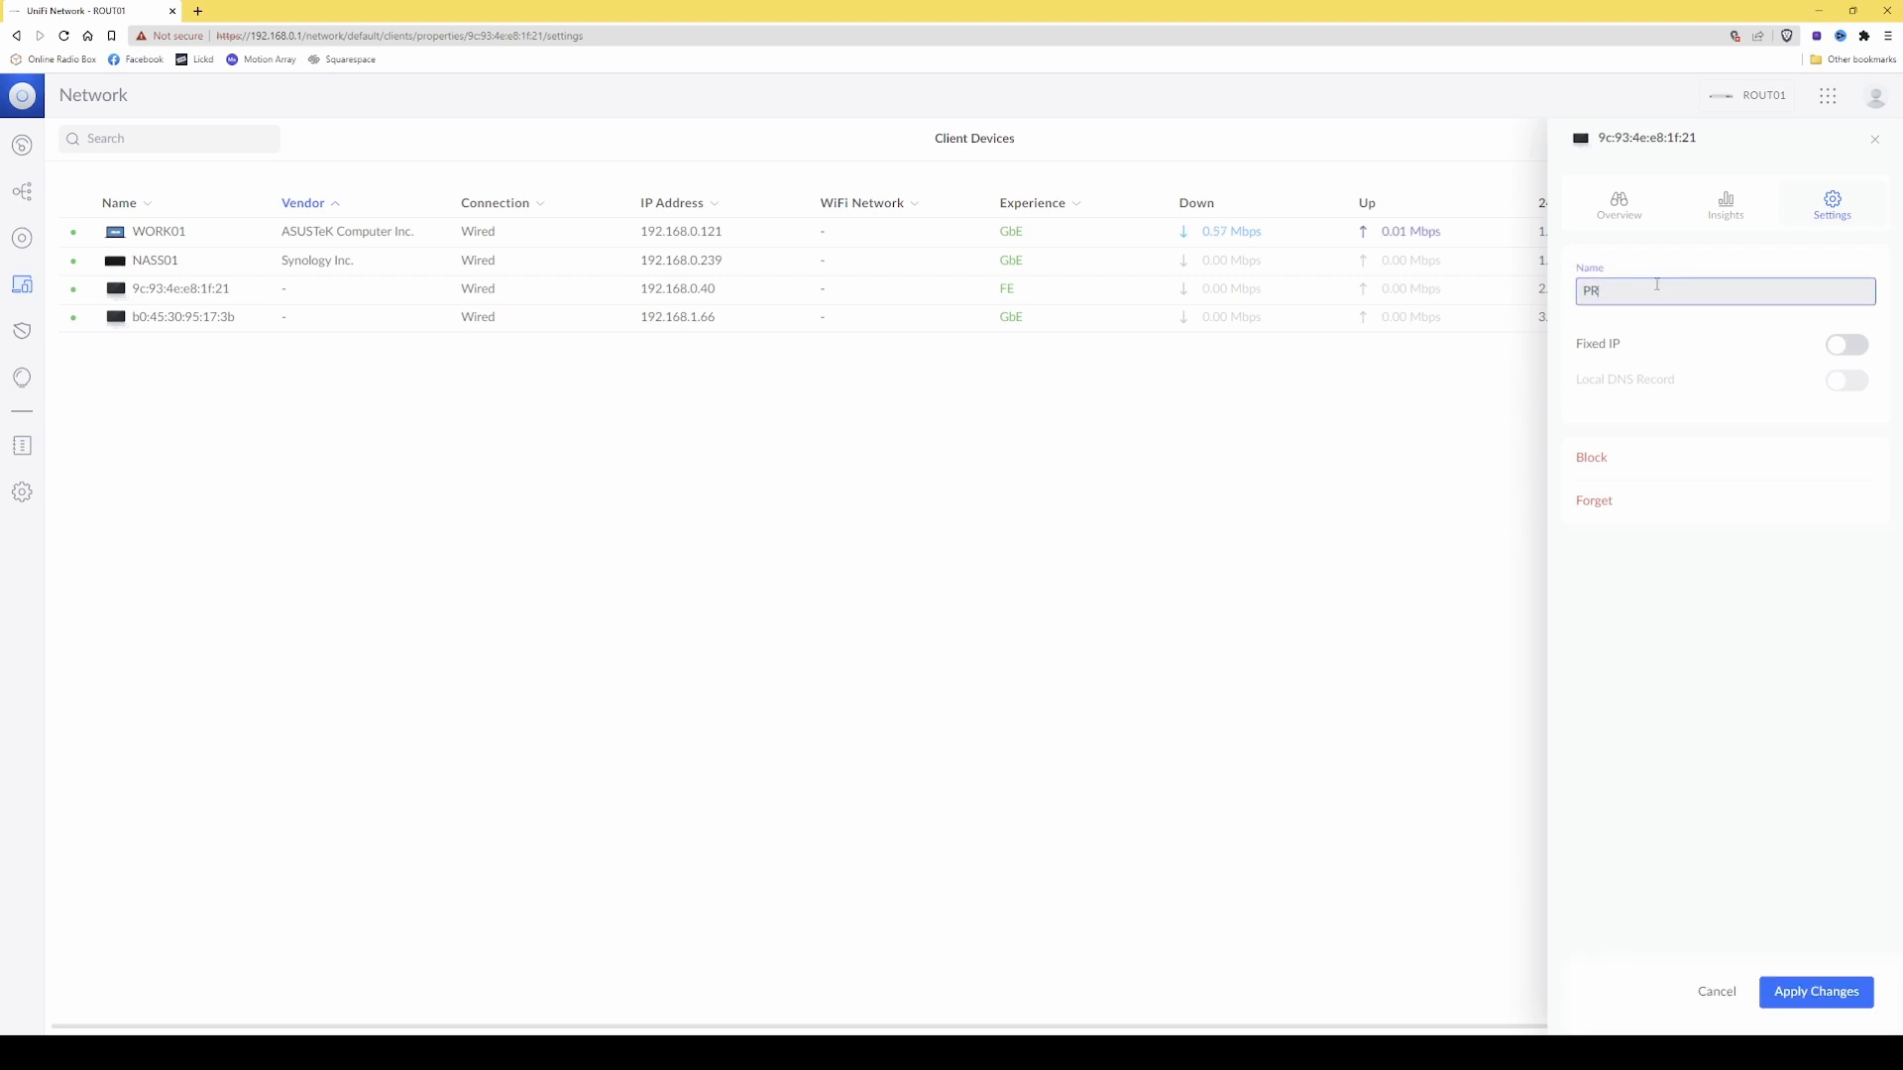
pyautogui.write('IN01')
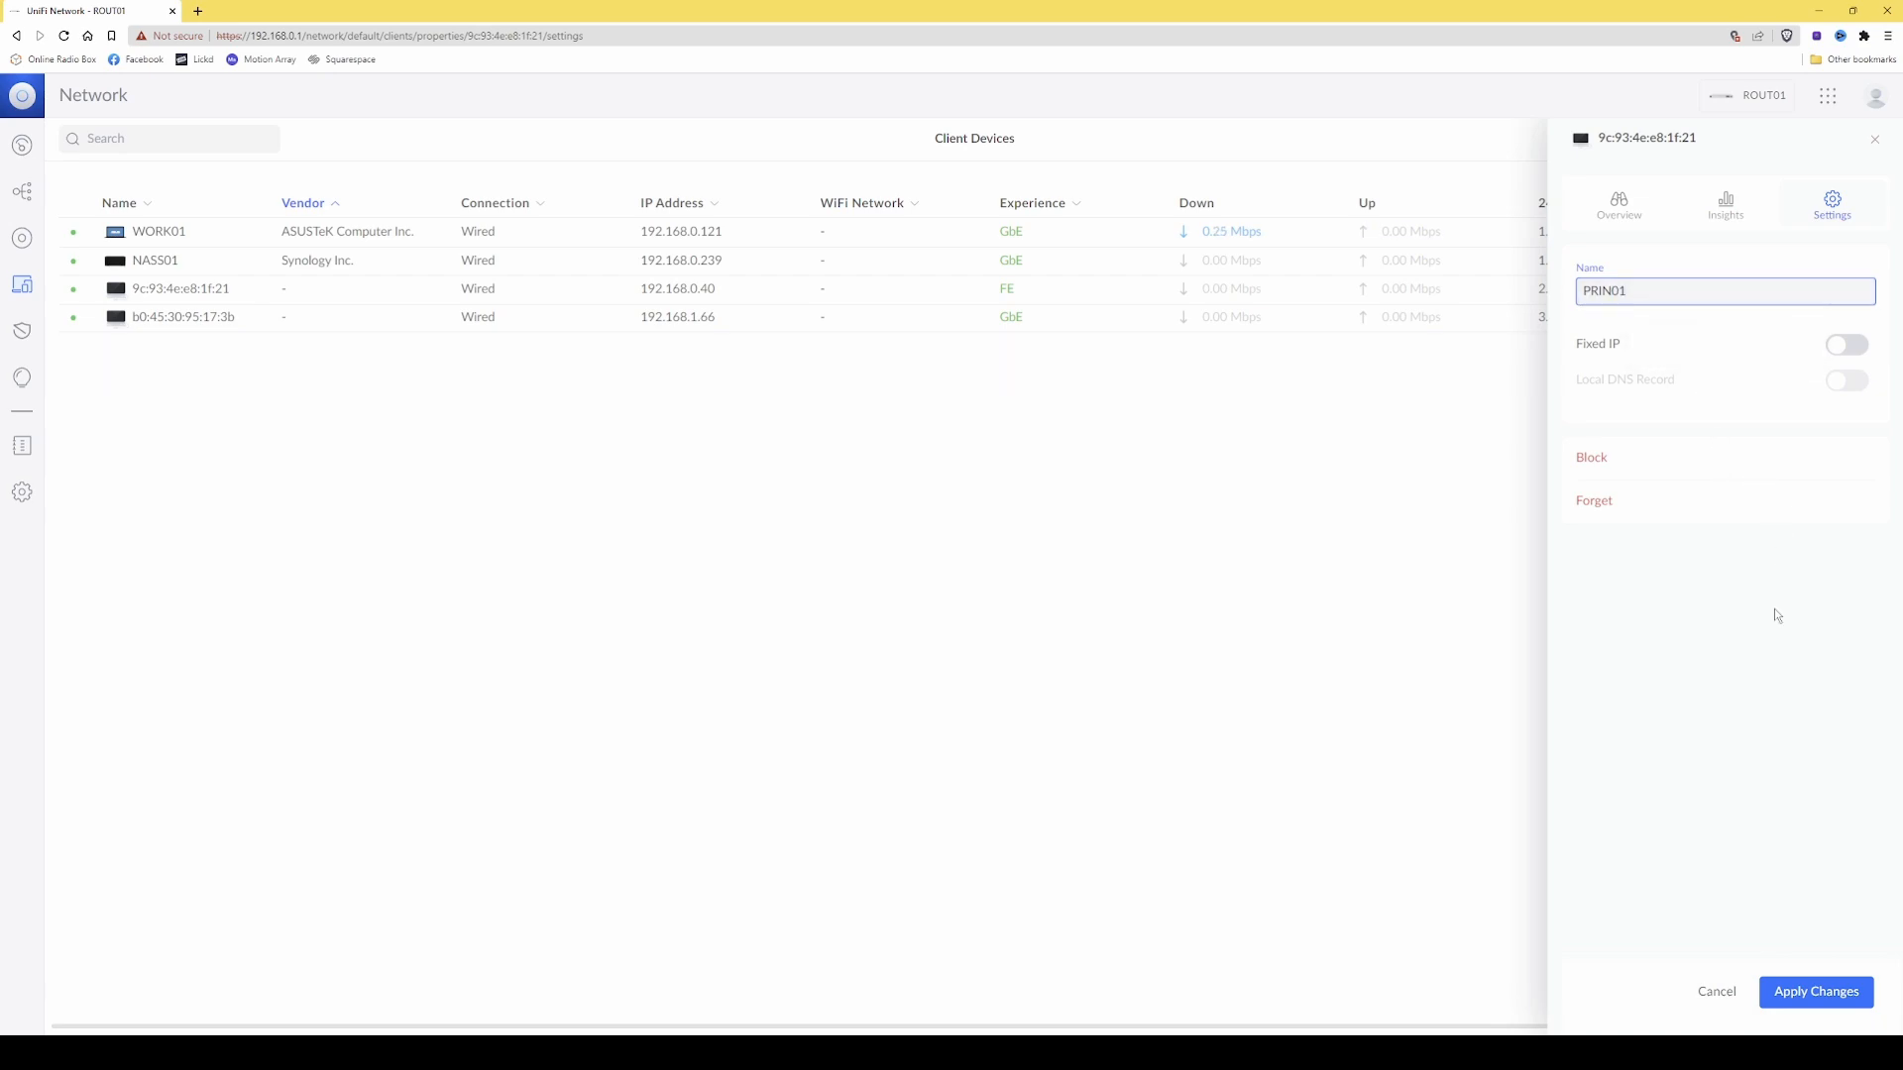
pyautogui.click(1822, 994)
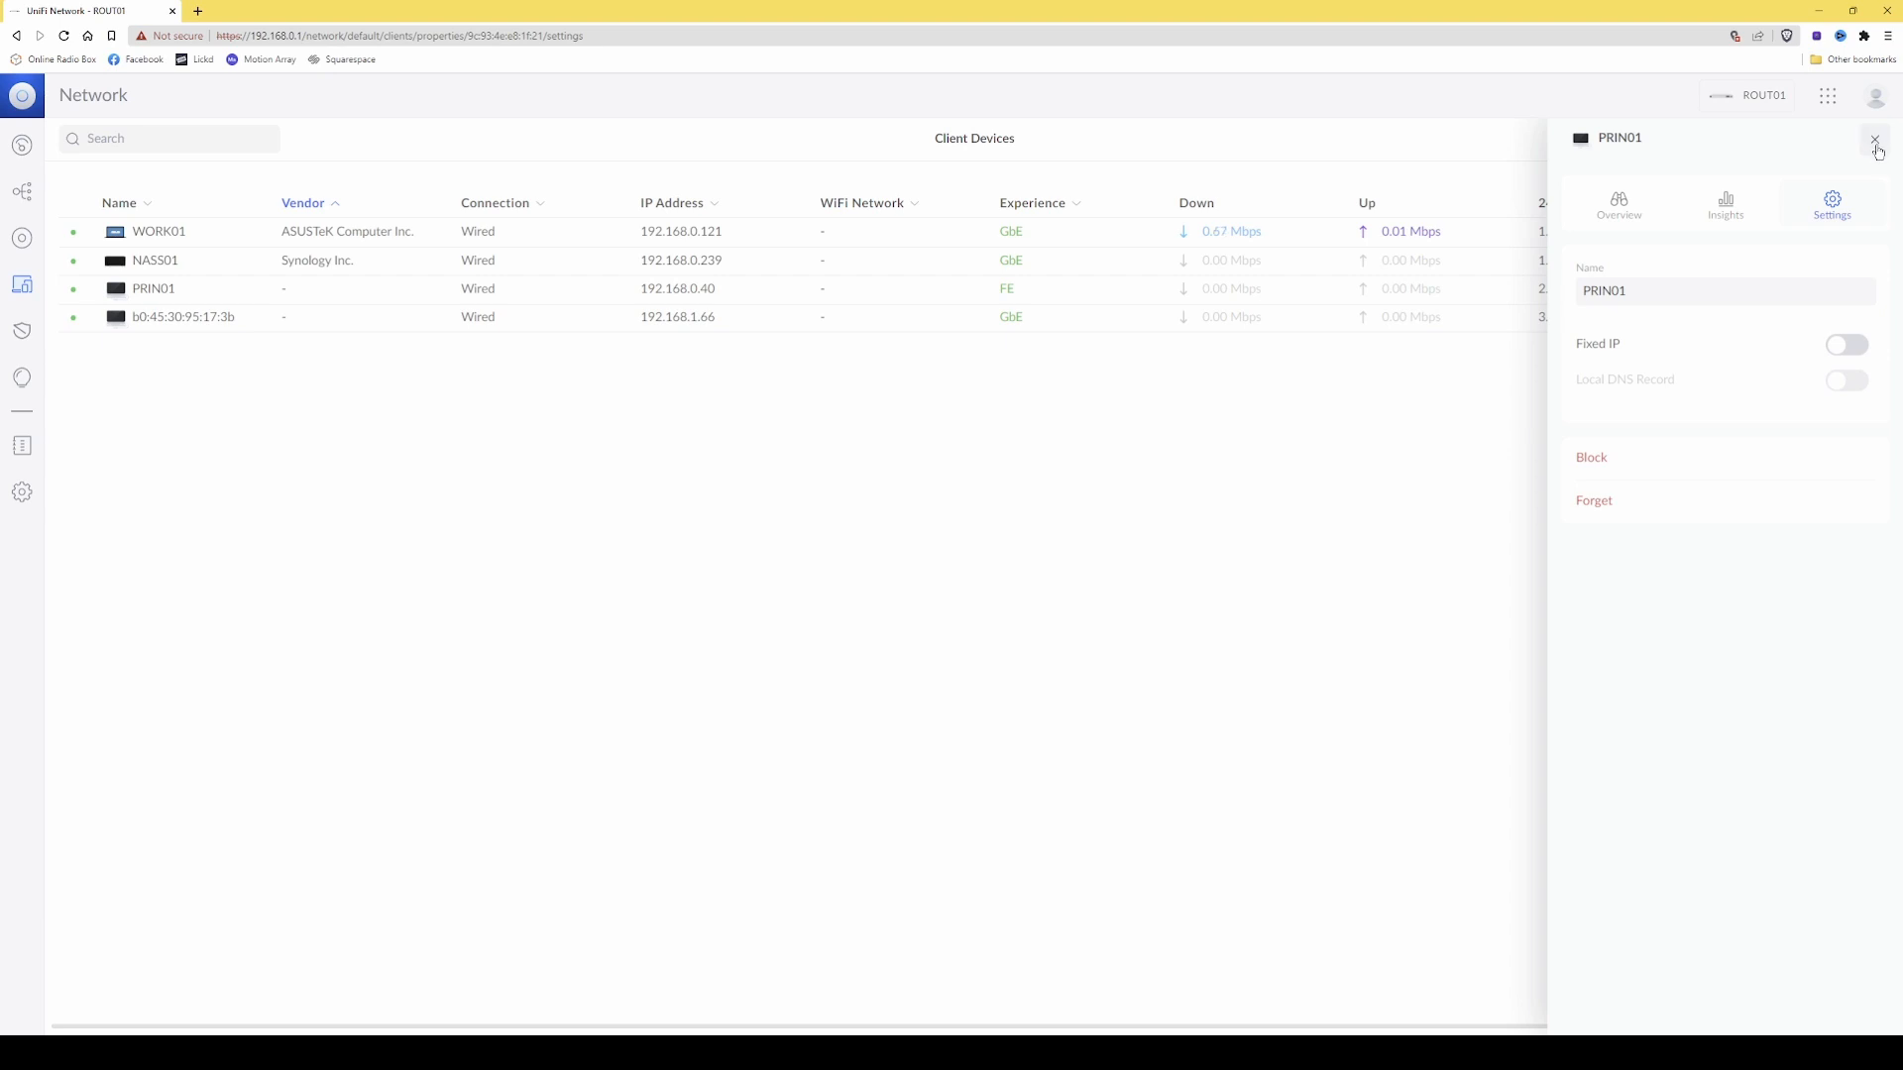
pyautogui.click(1876, 143)
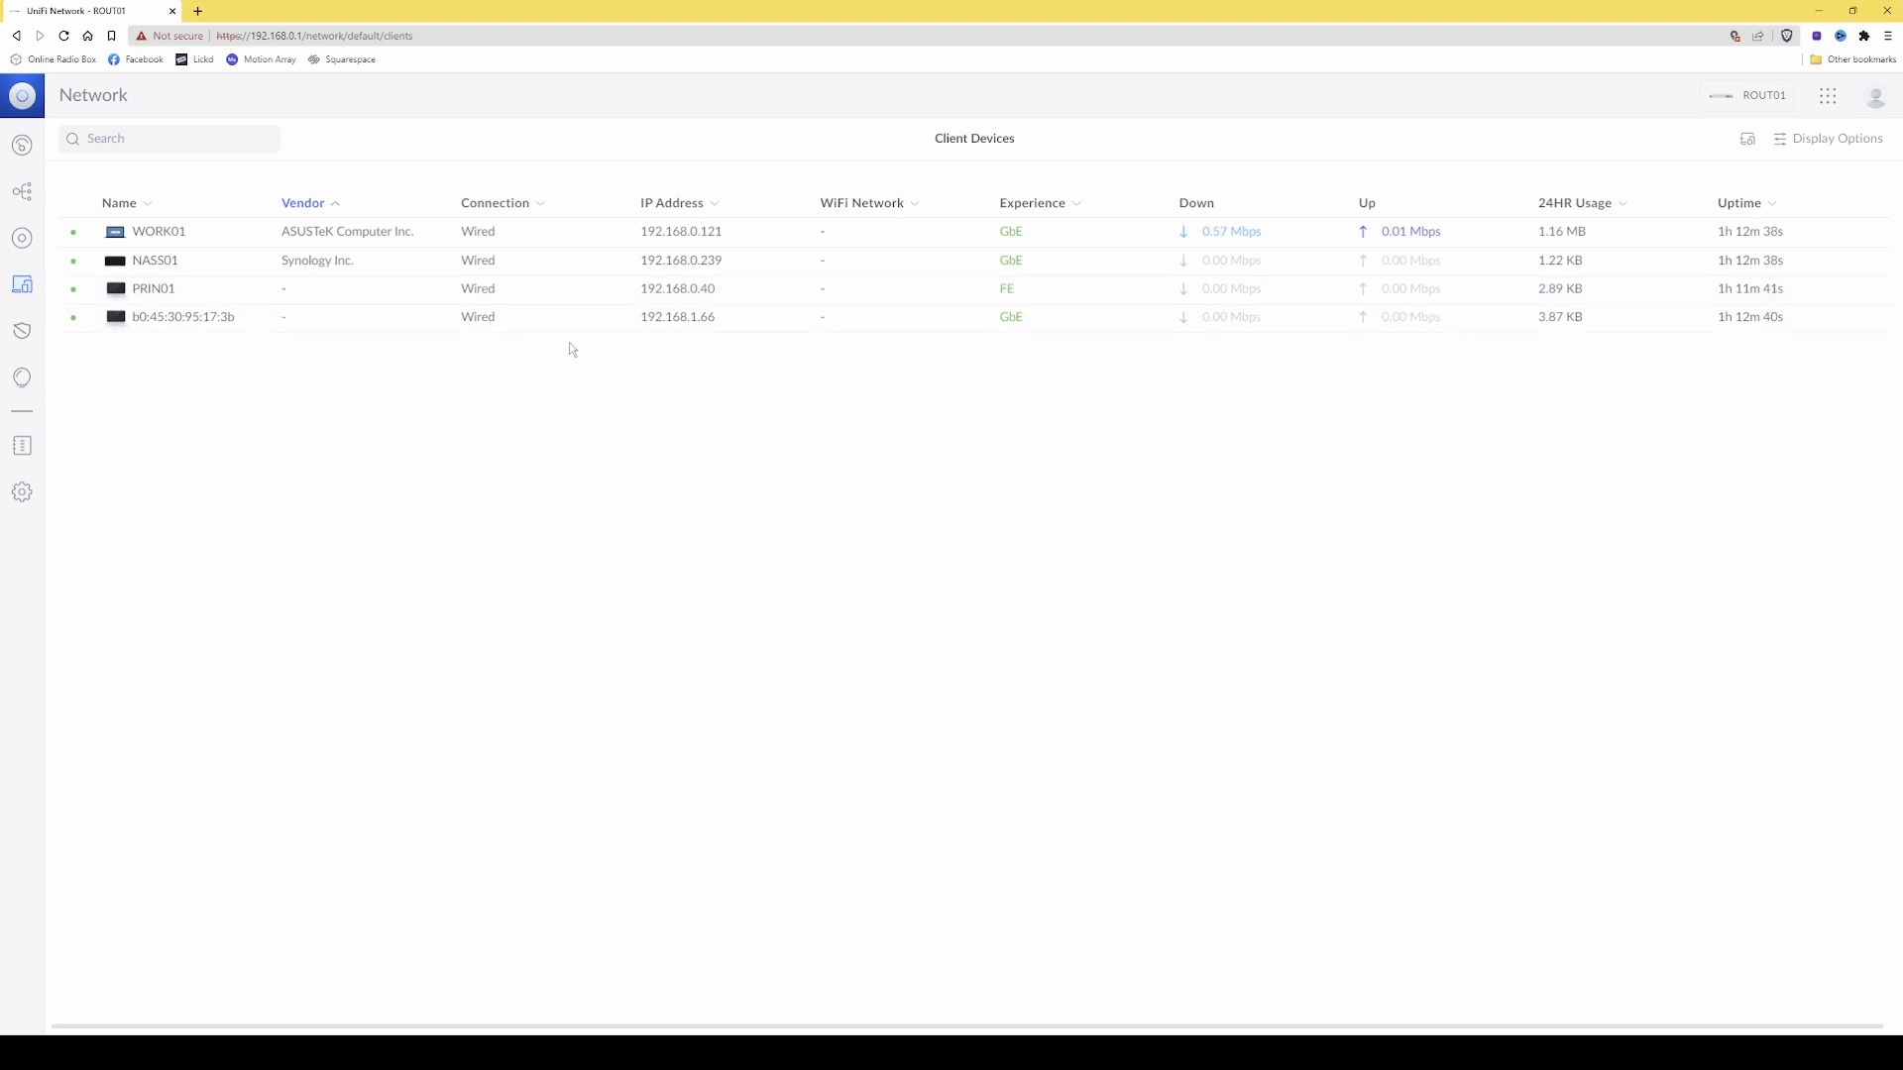
# - Name the BSkyB client device at 192.168.1.66 SATV01 and apply the change
pyautogui.click(203, 318)
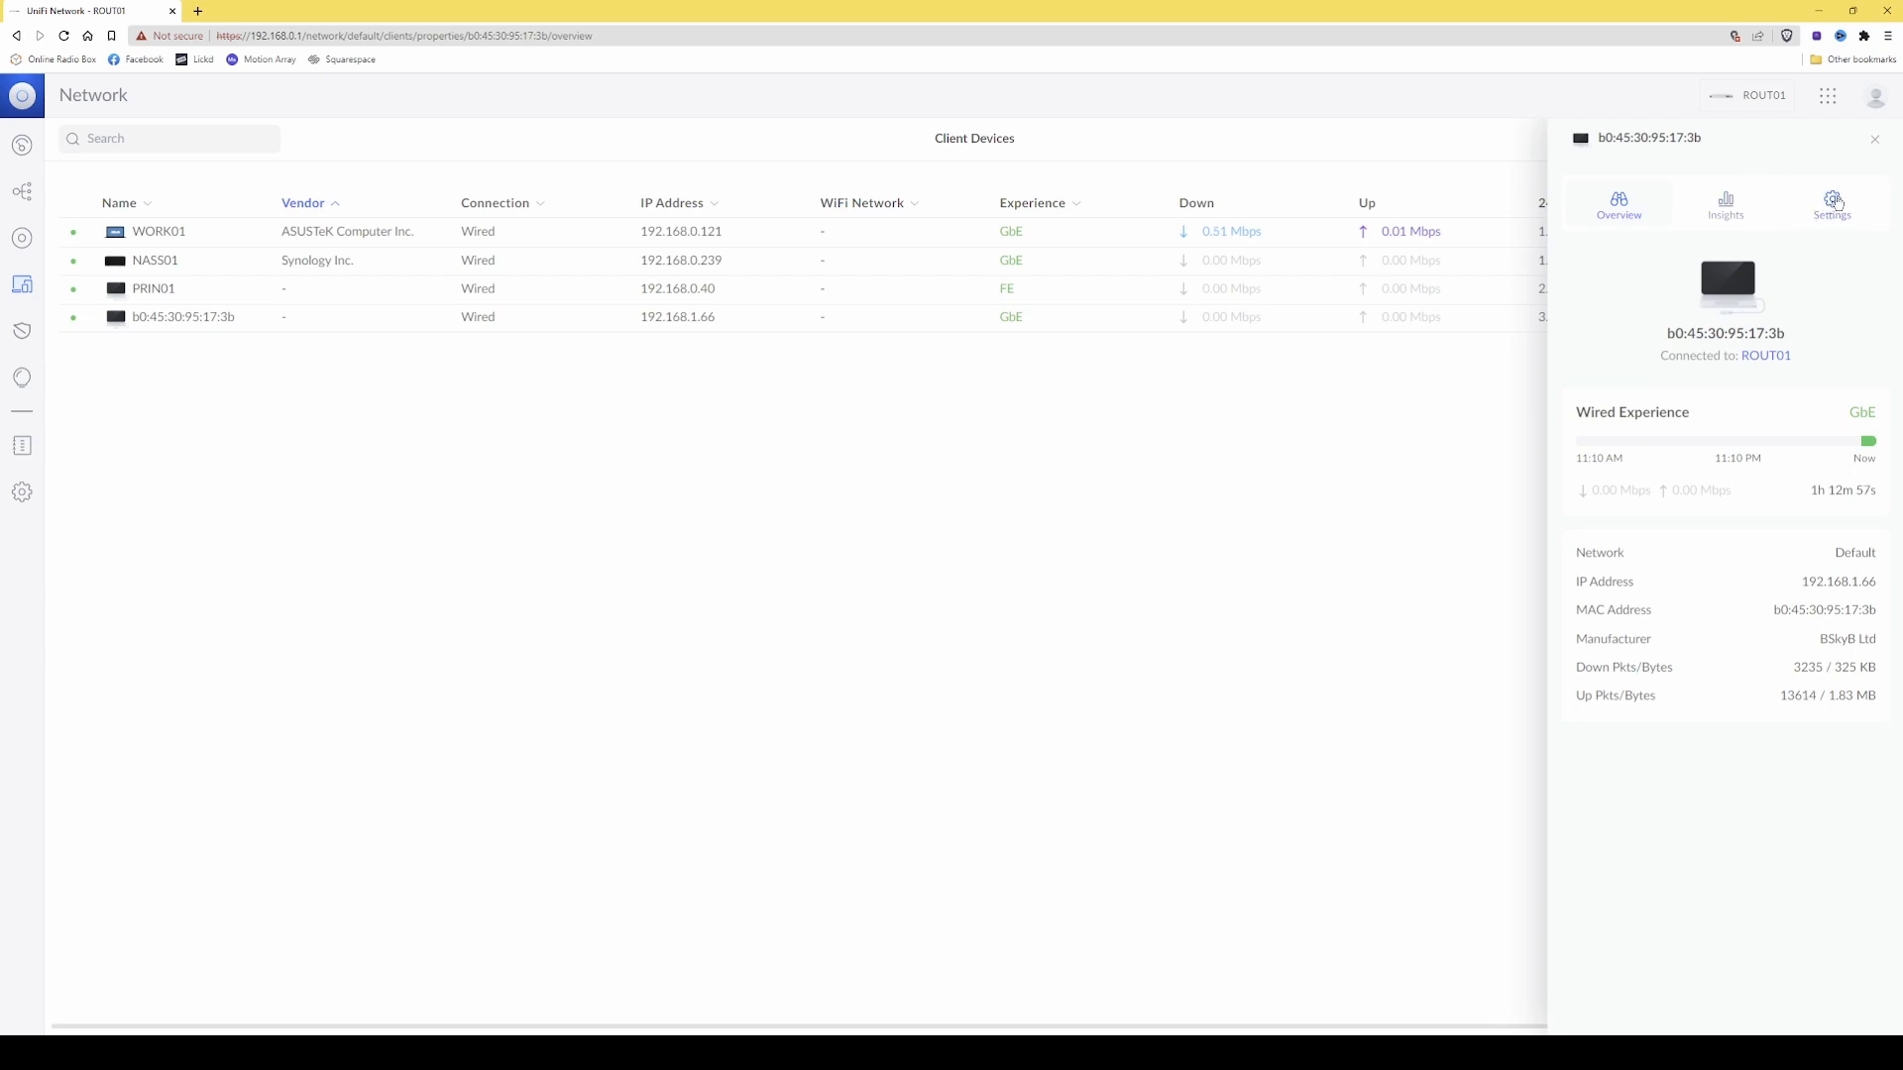
pyautogui.click(1835, 201)
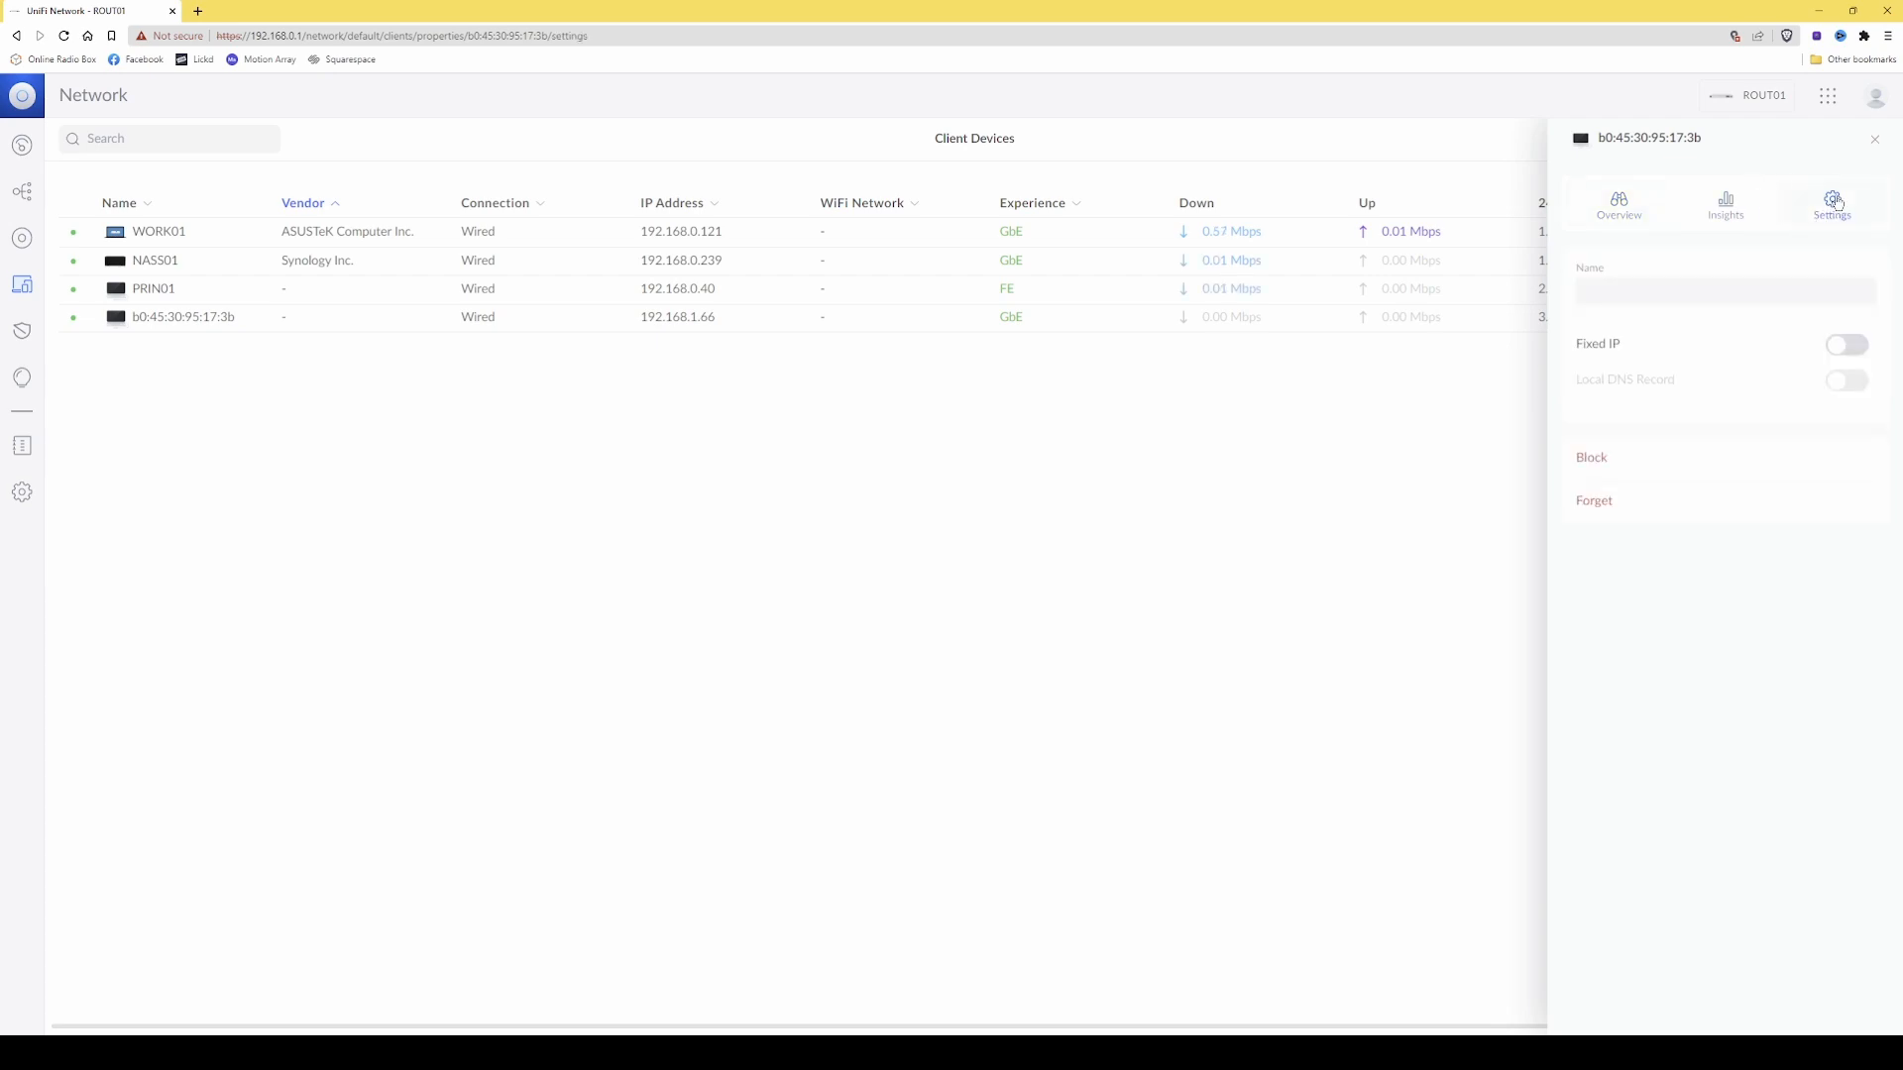
pyautogui.click(1720, 293)
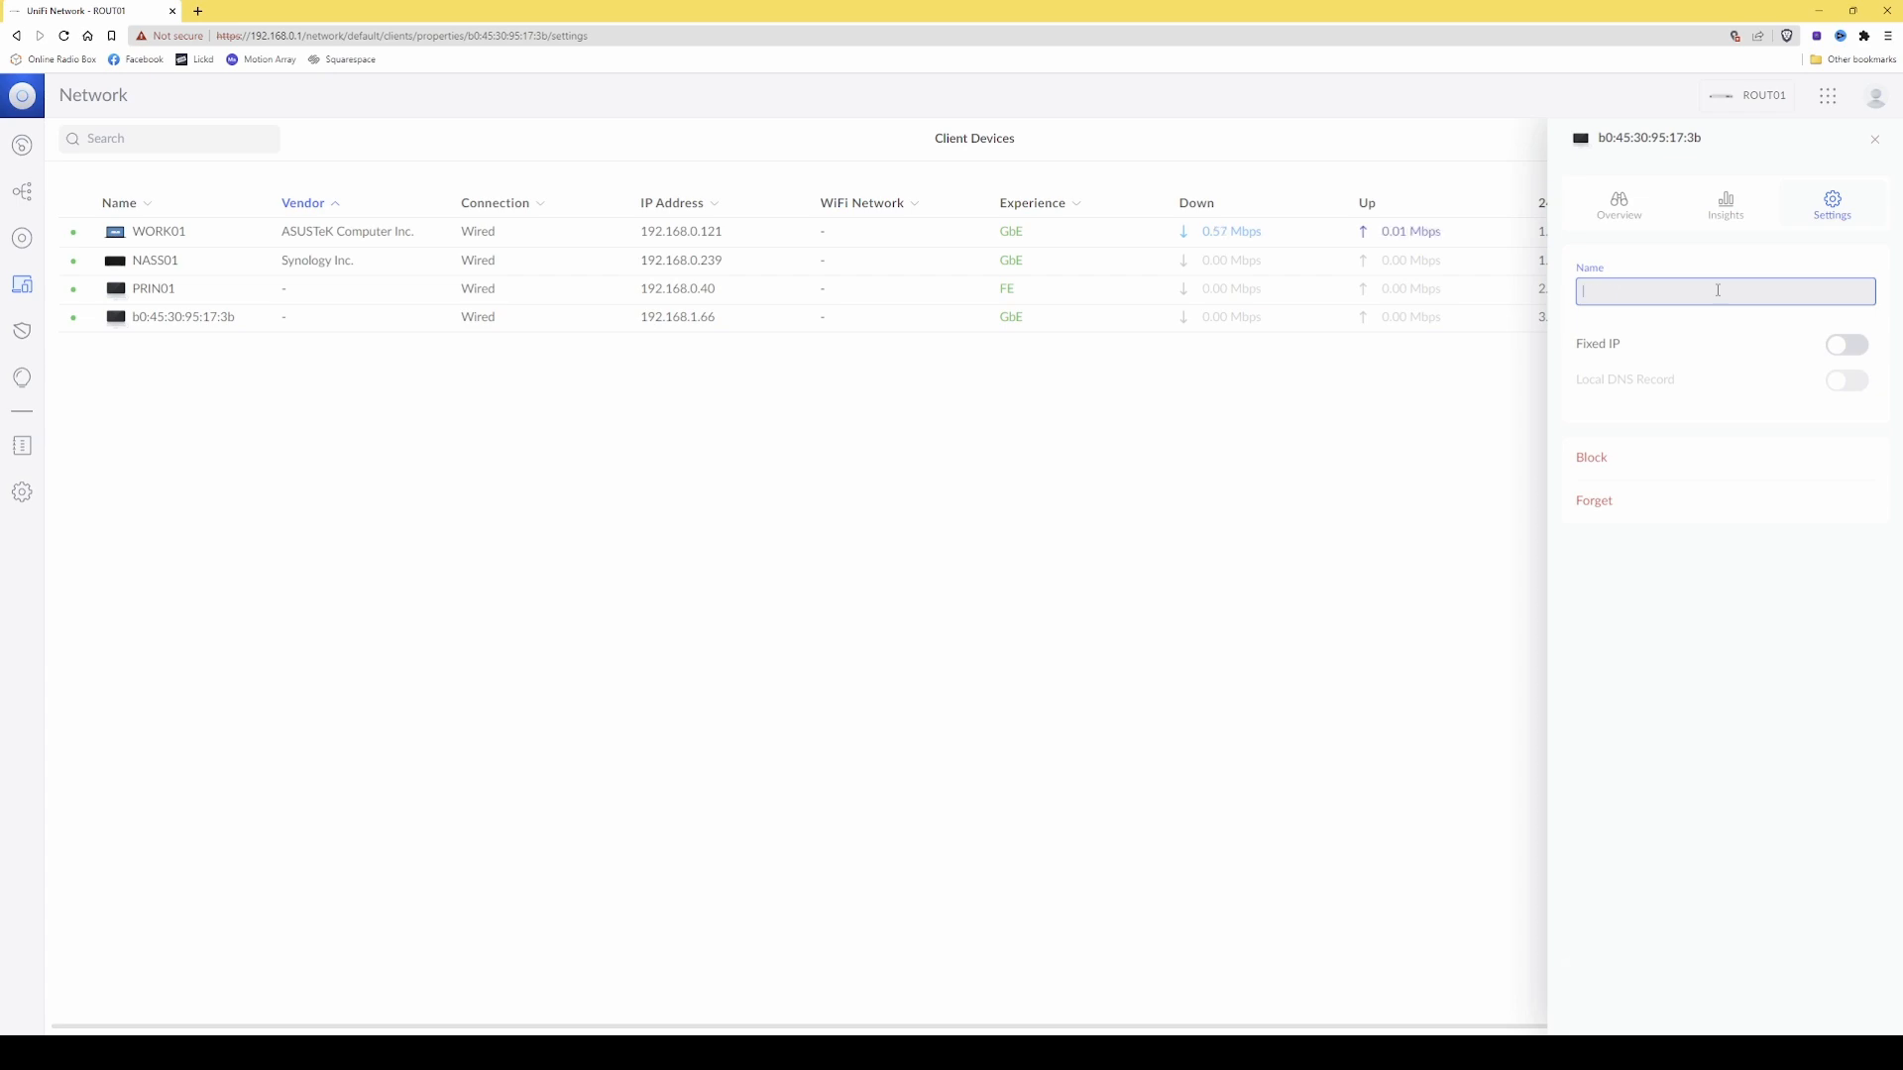
pyautogui.write('SATV')
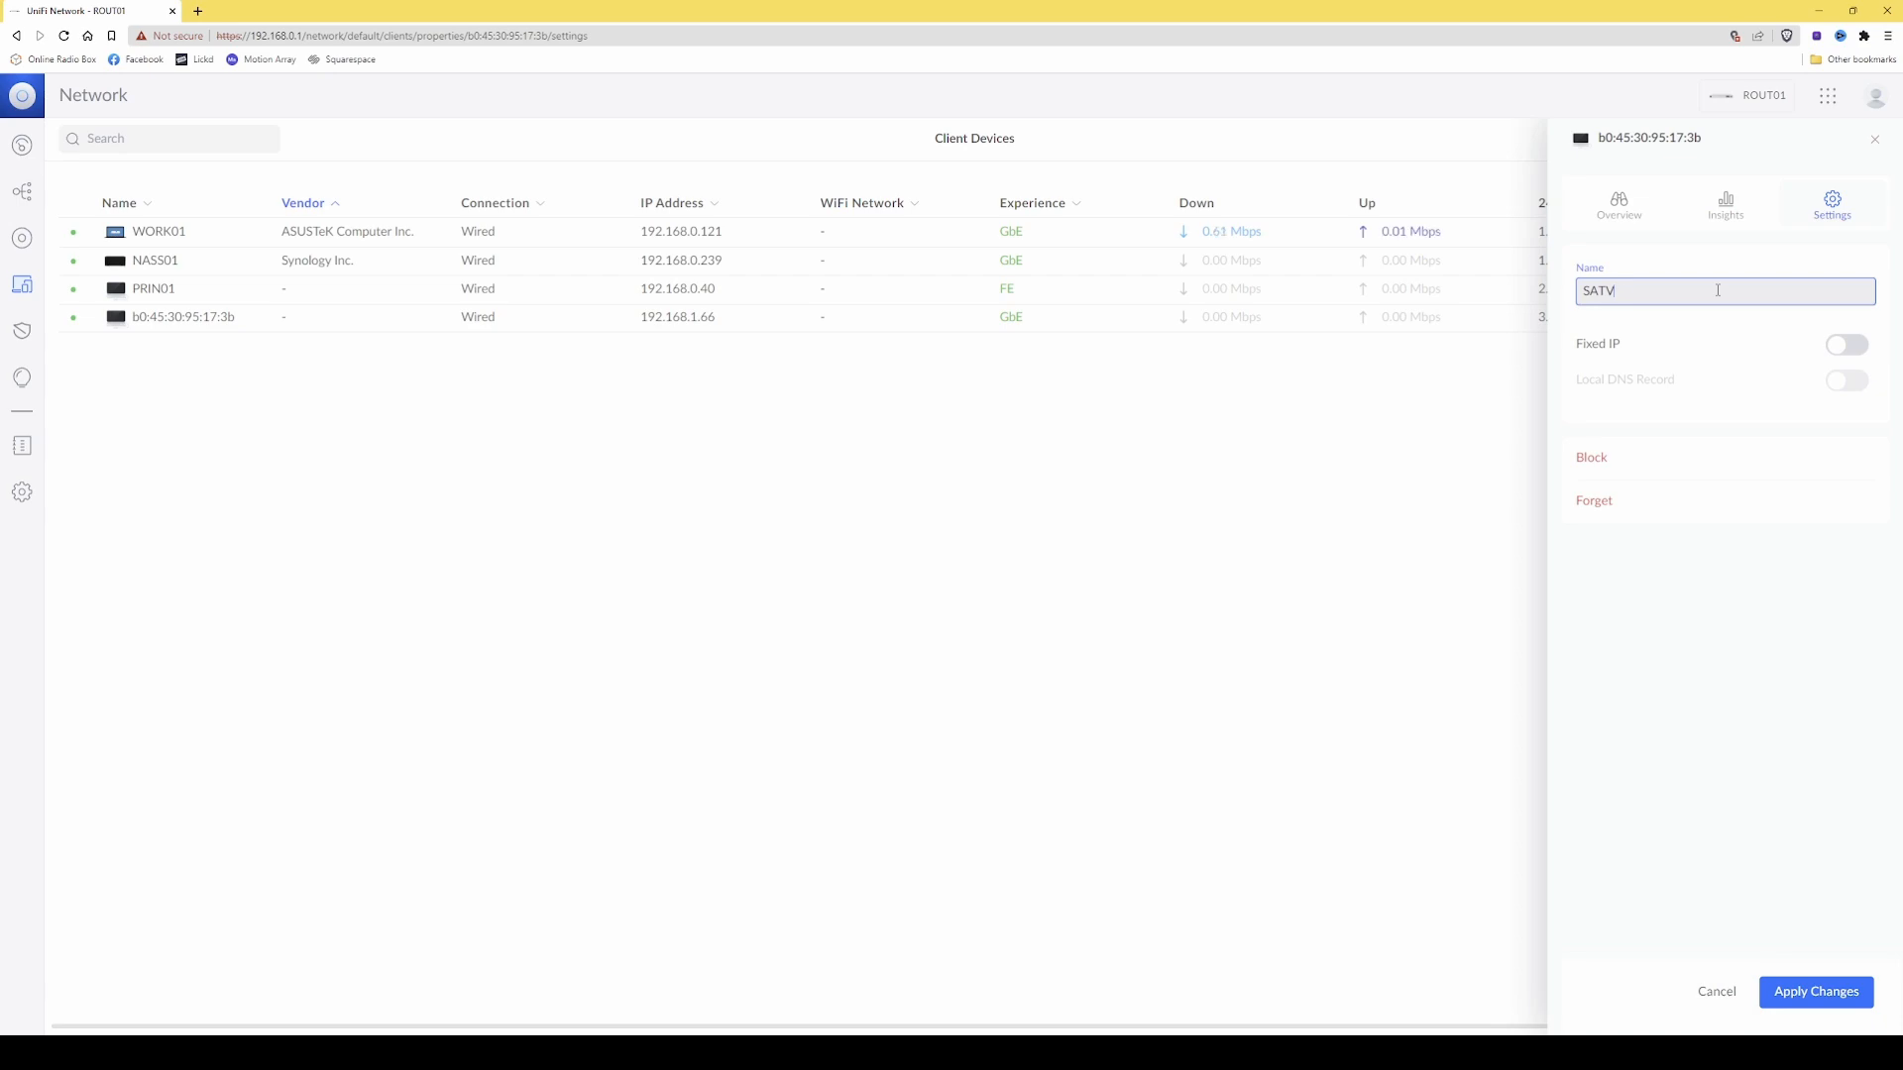
pyautogui.write('01')
pyautogui.click(1824, 1003)
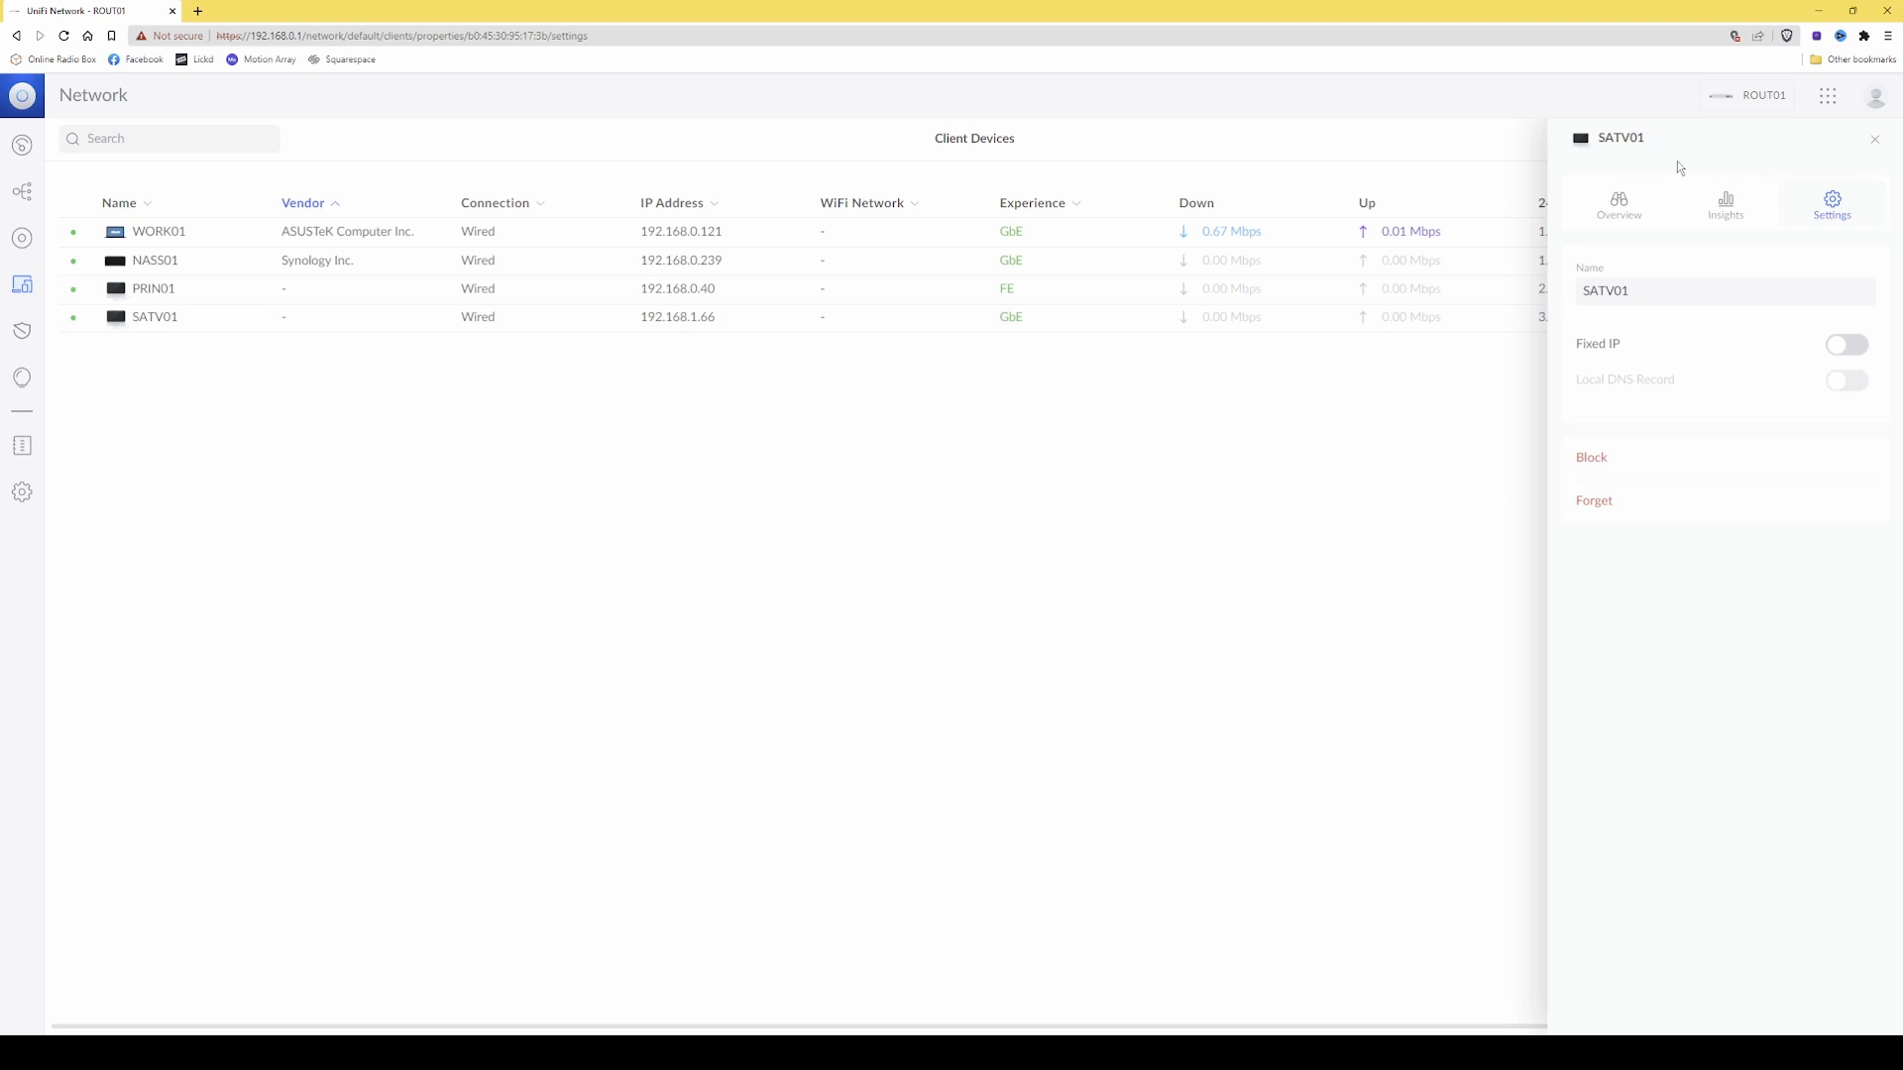
pyautogui.click(1876, 142)
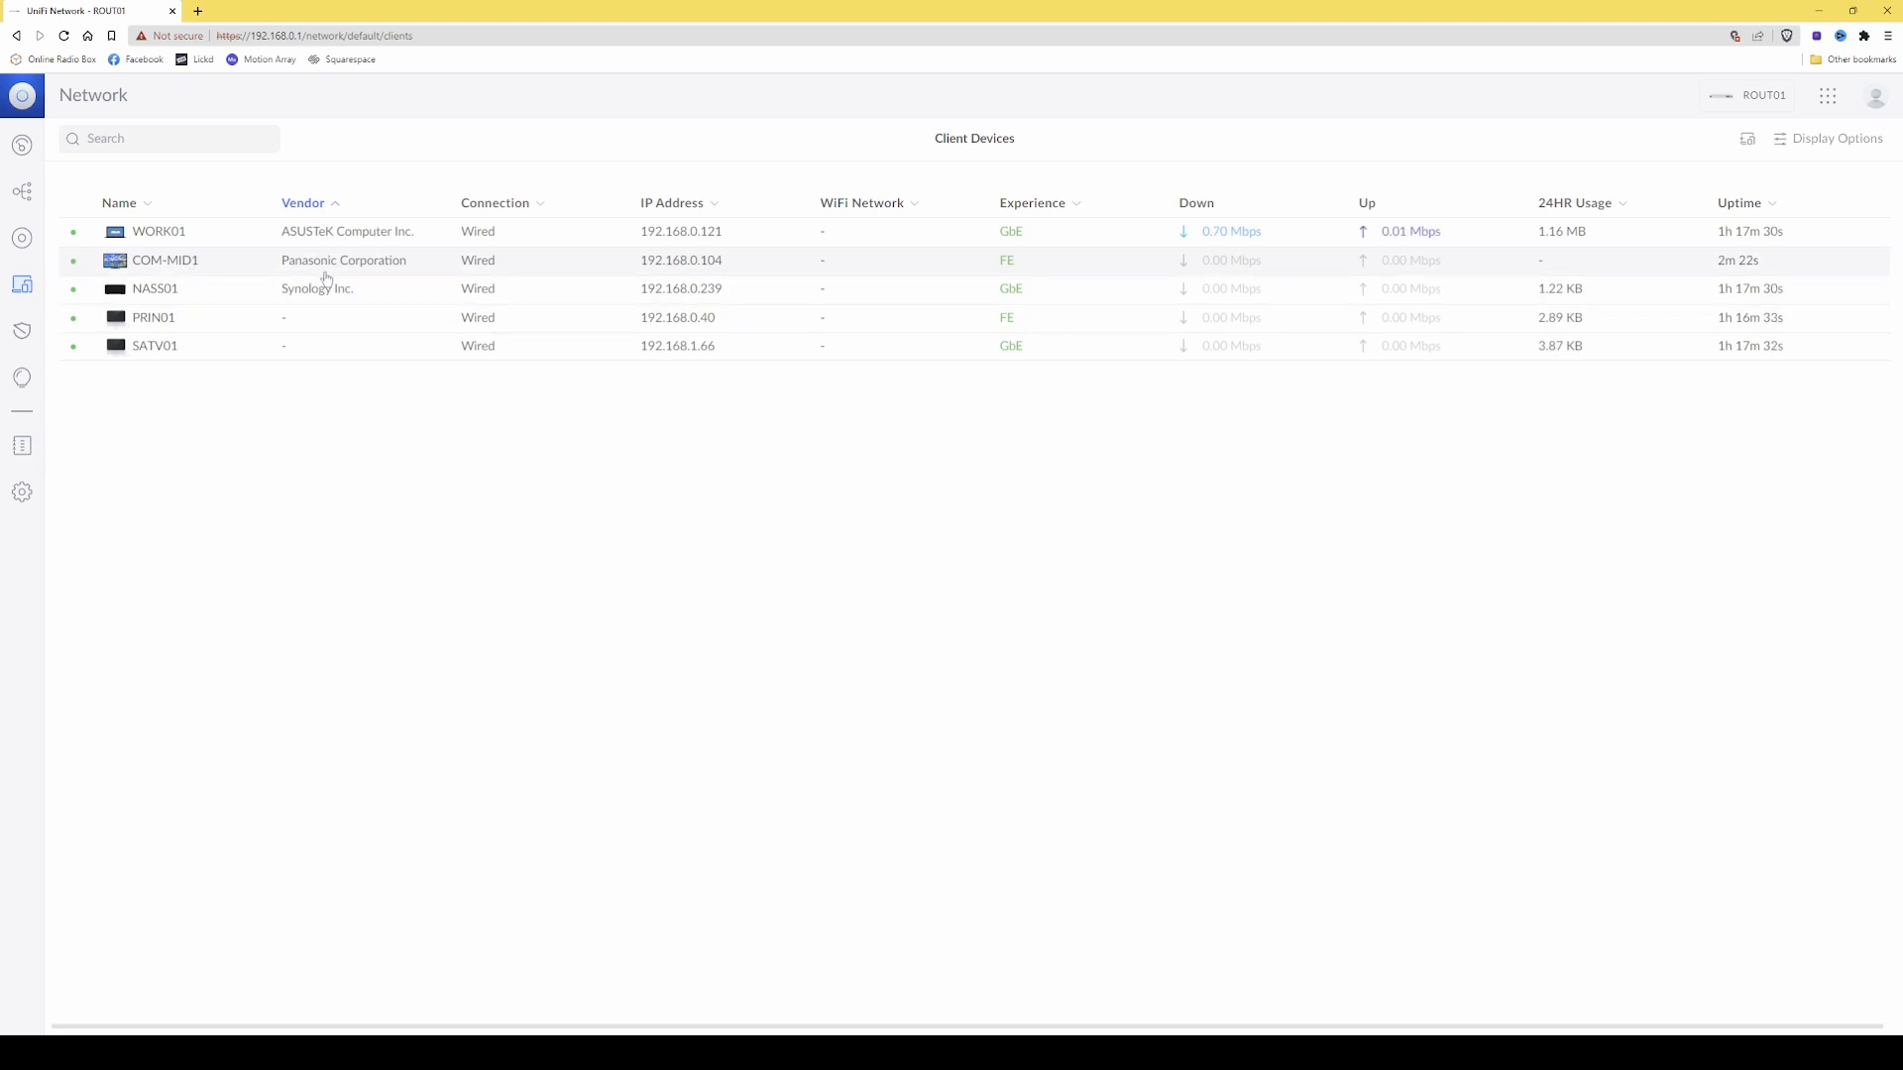
# - Rename the Panasonic Viera SmartTV client COM-MID1 as SMTV01 and apply the change
pyautogui.click(186, 270)
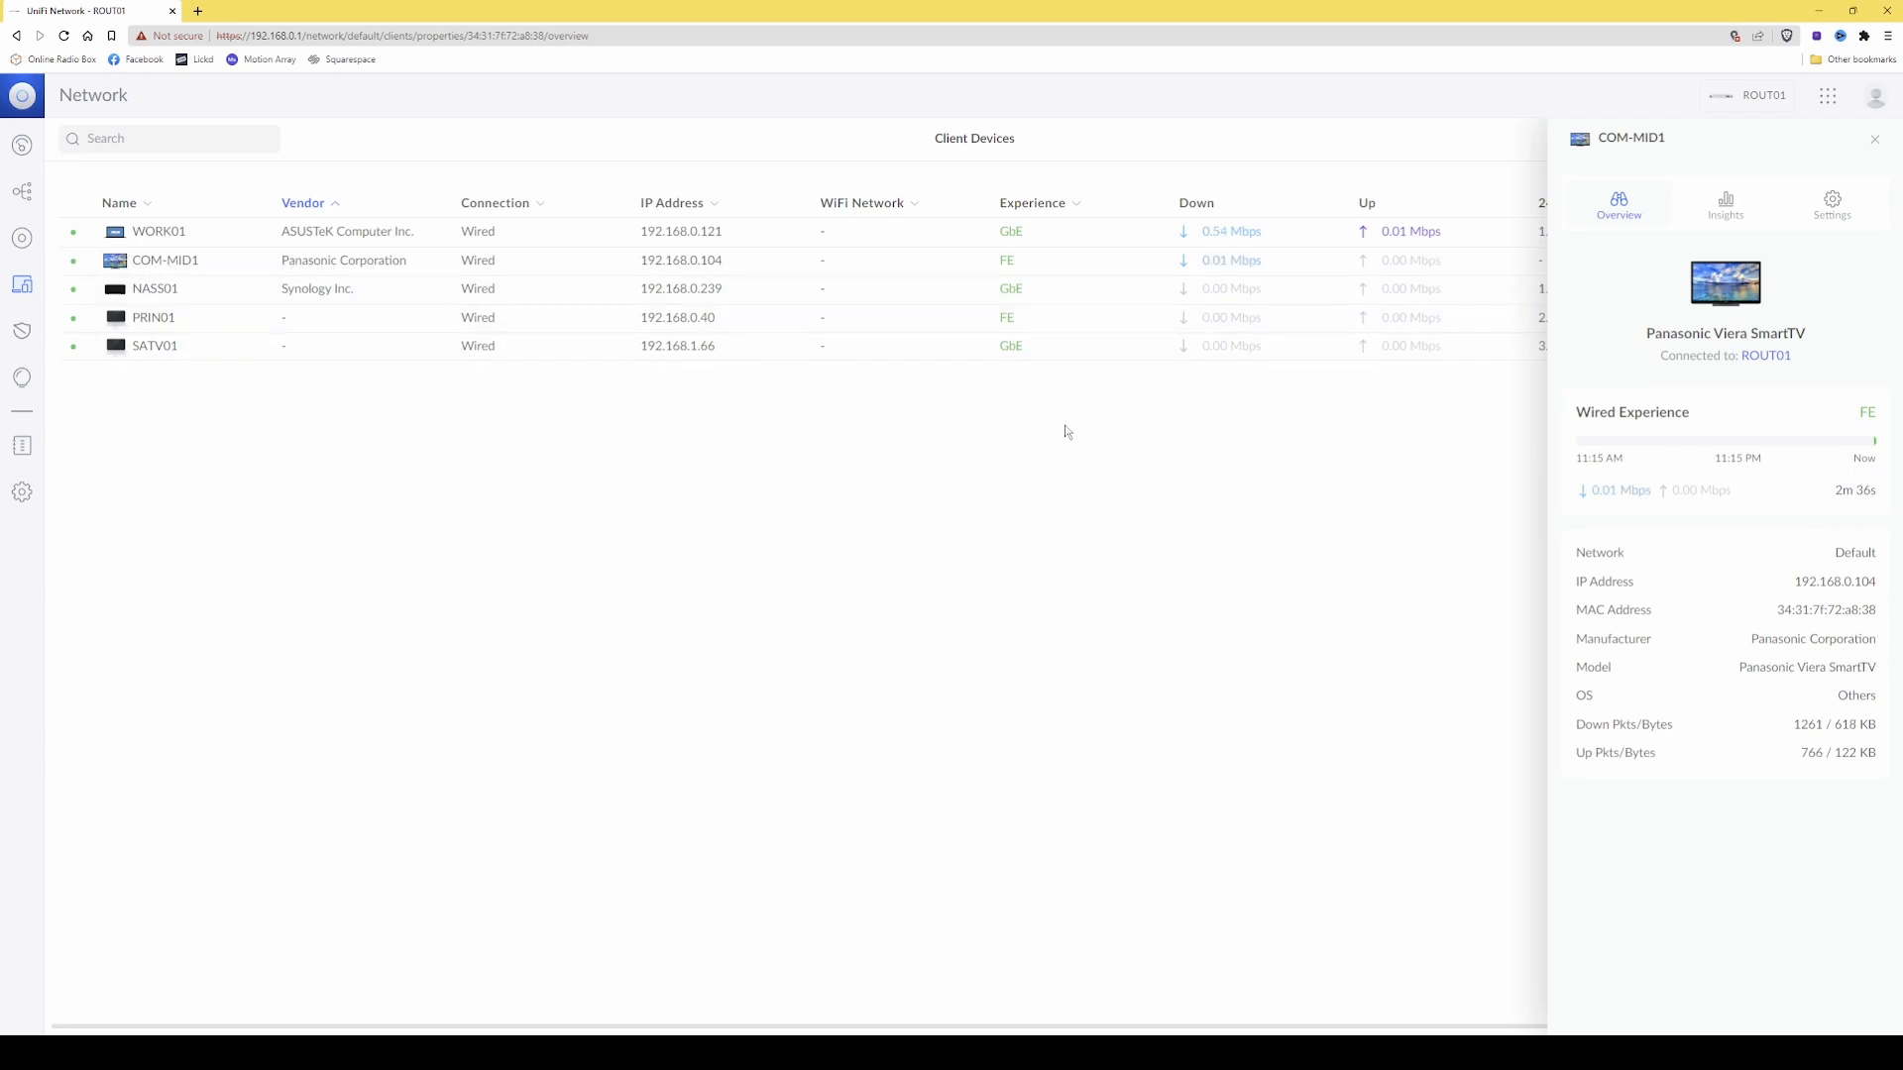
pyautogui.click(1840, 204)
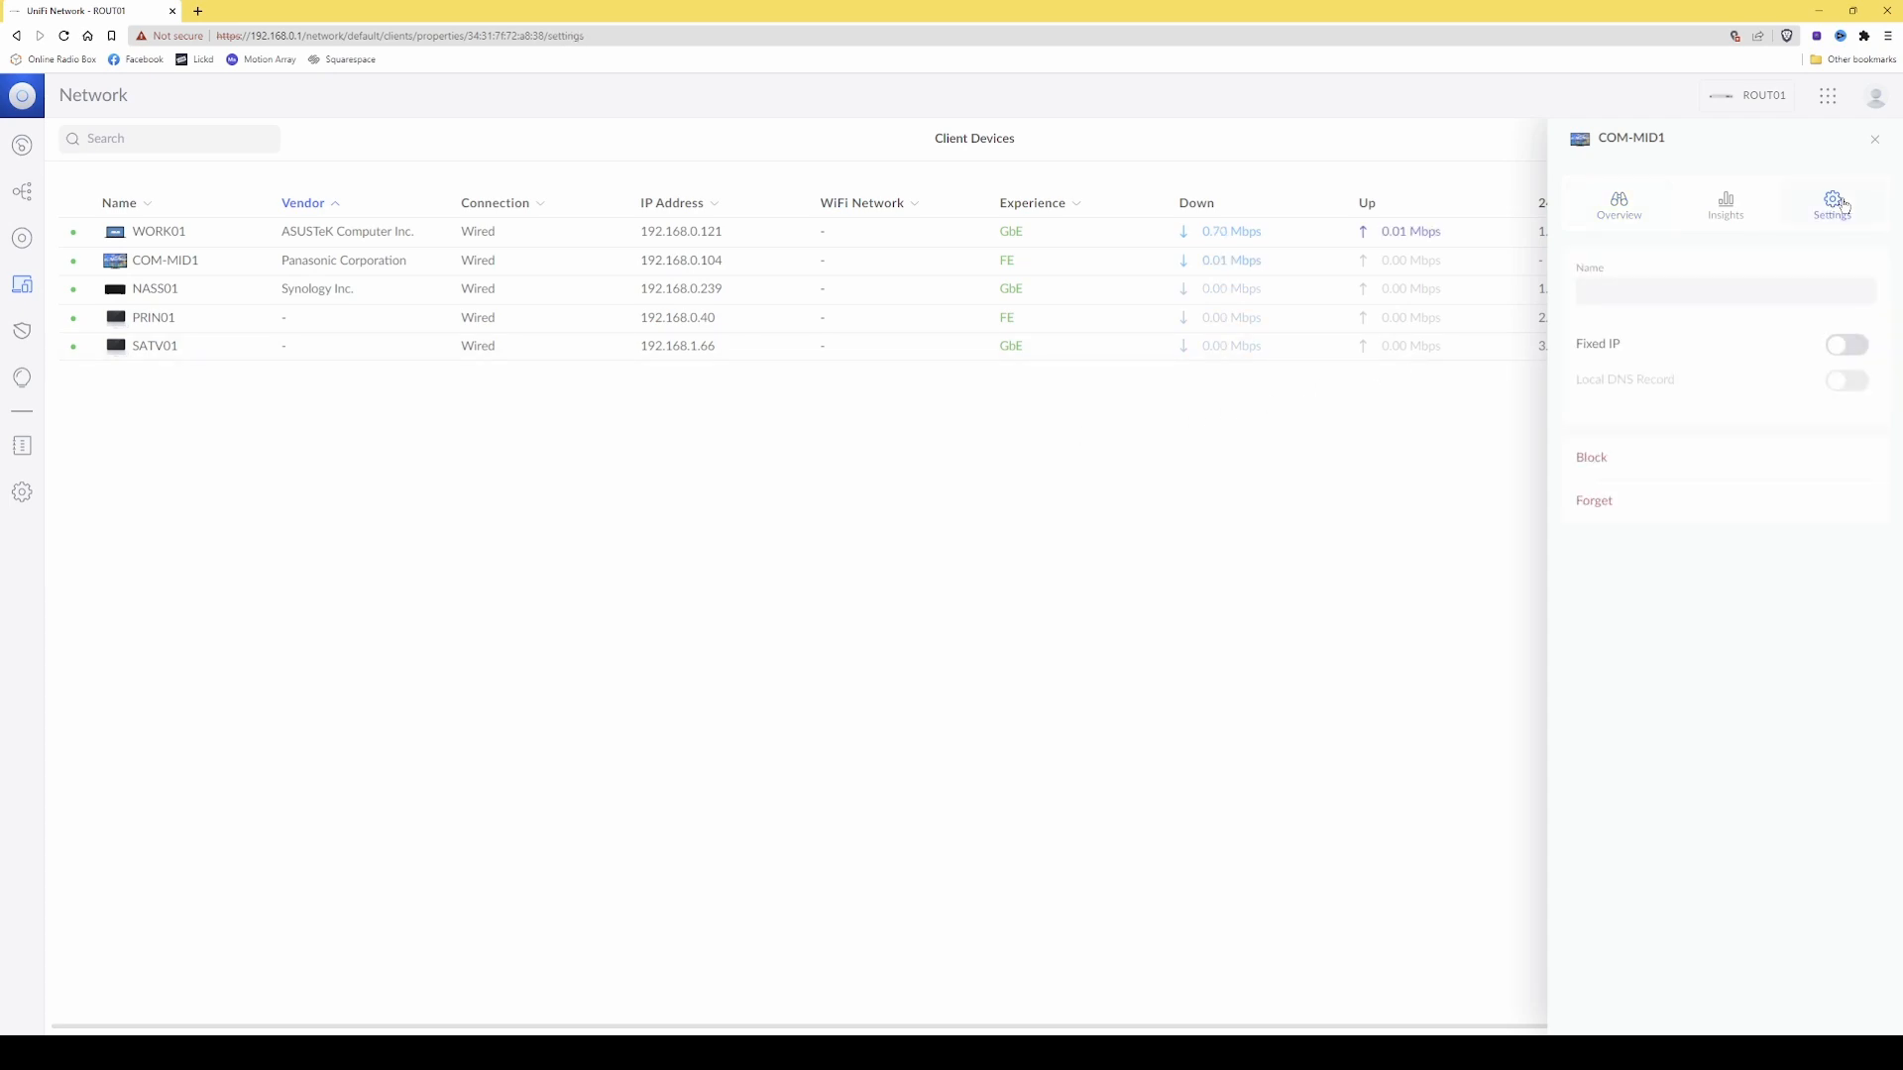
pyautogui.click(1662, 293)
pyautogui.write('SMTV01')
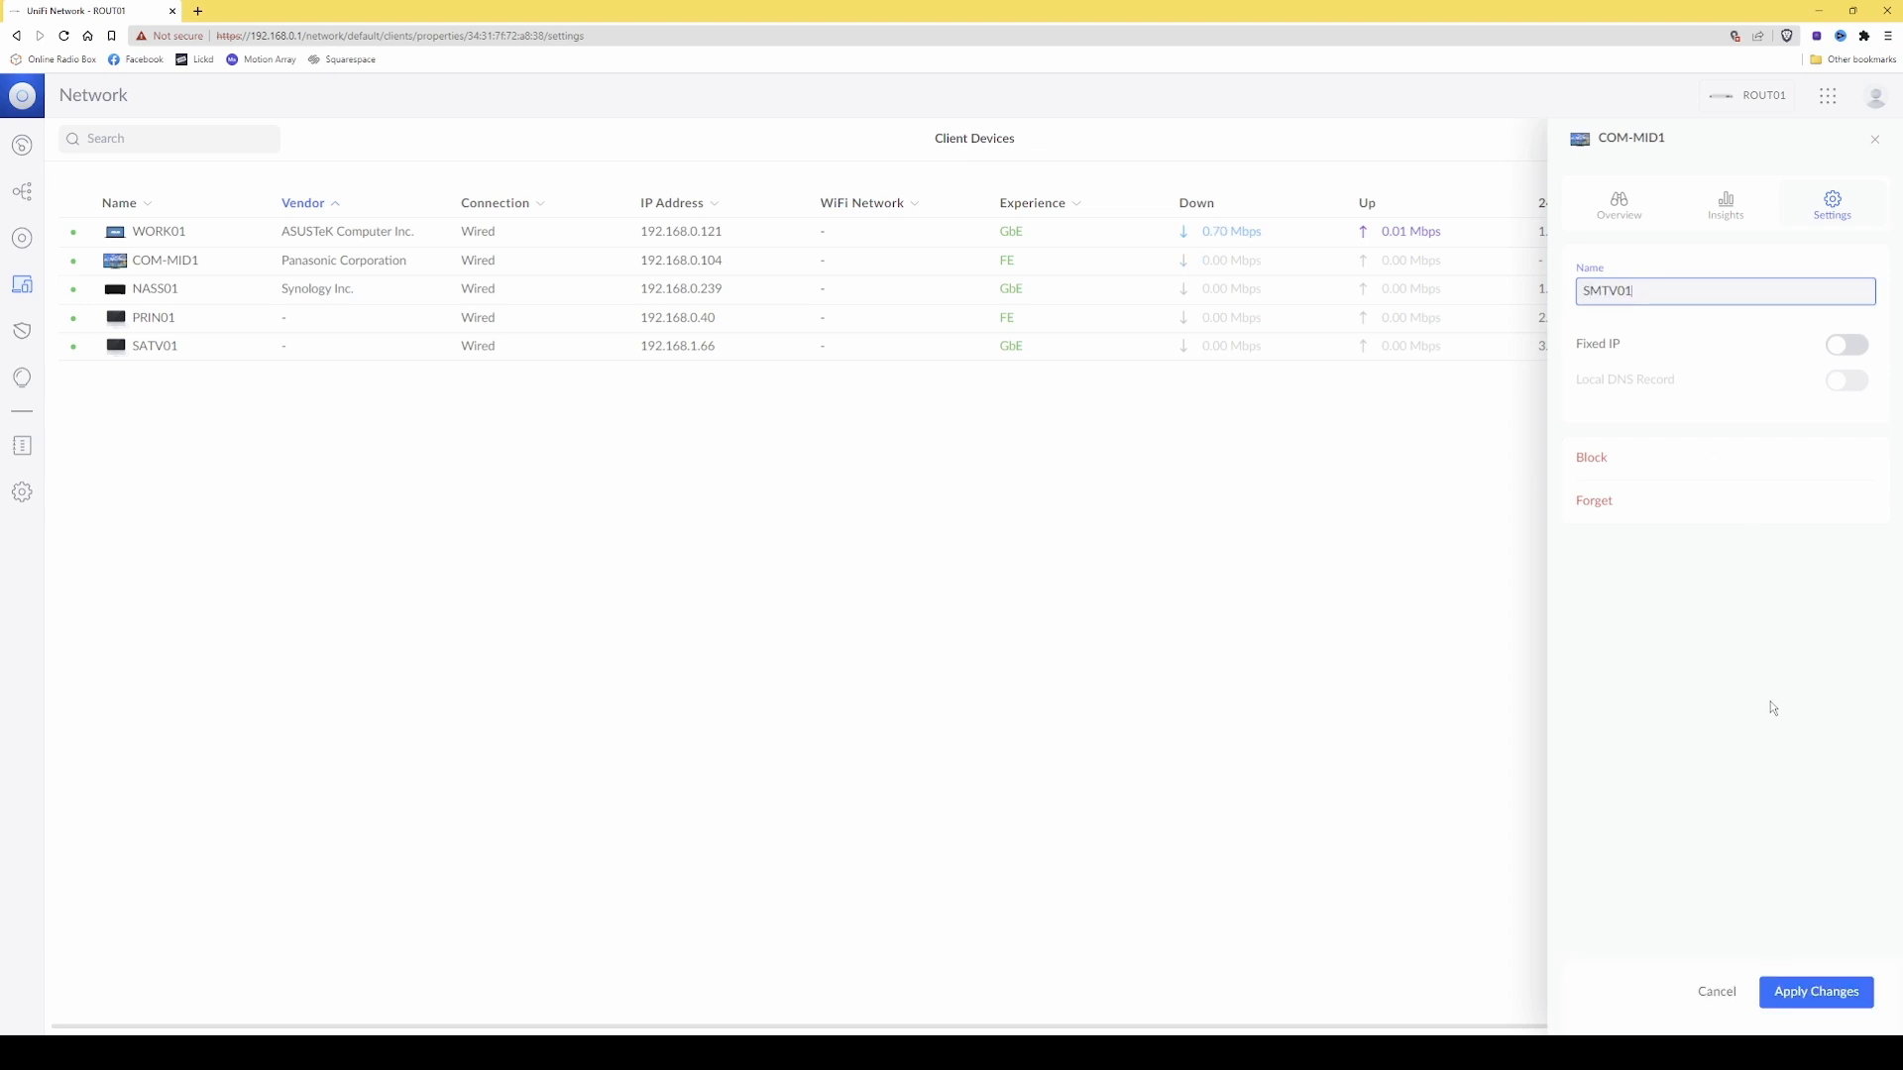
pyautogui.click(1813, 992)
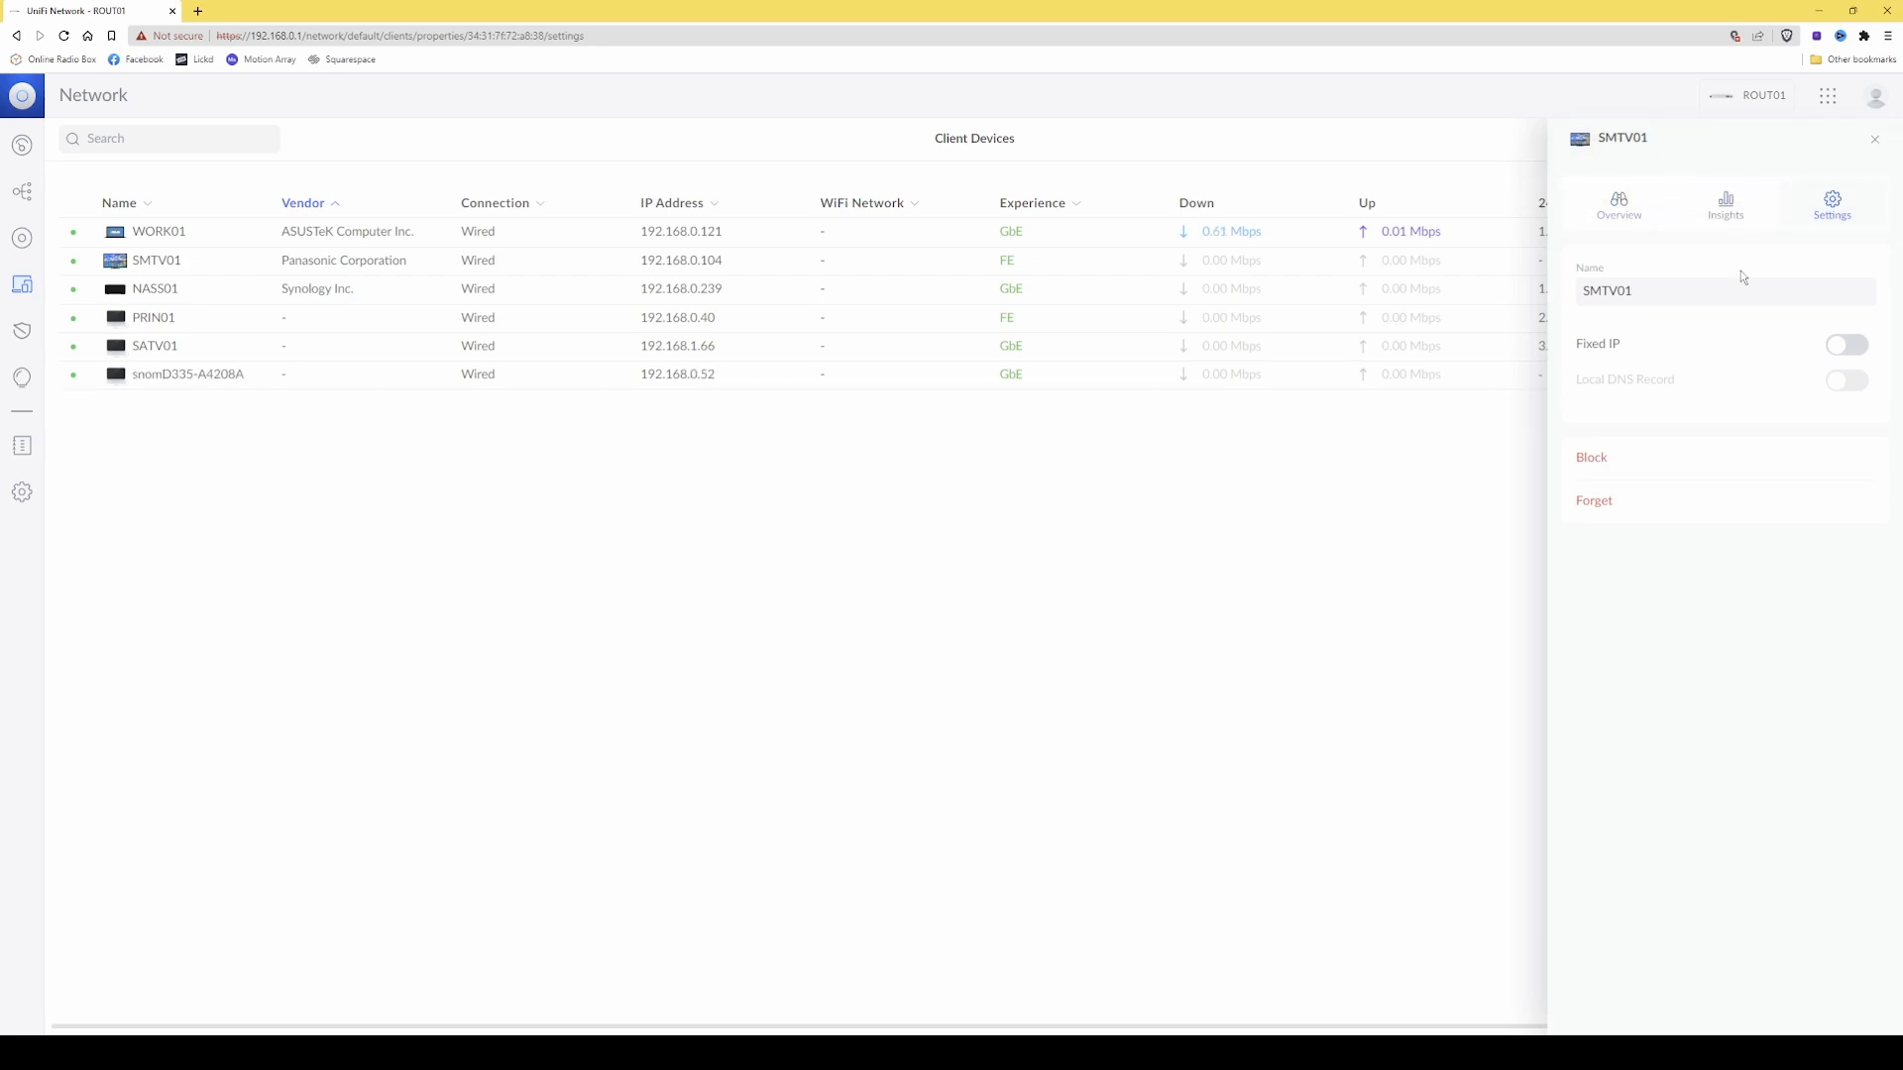
pyautogui.click(1875, 143)
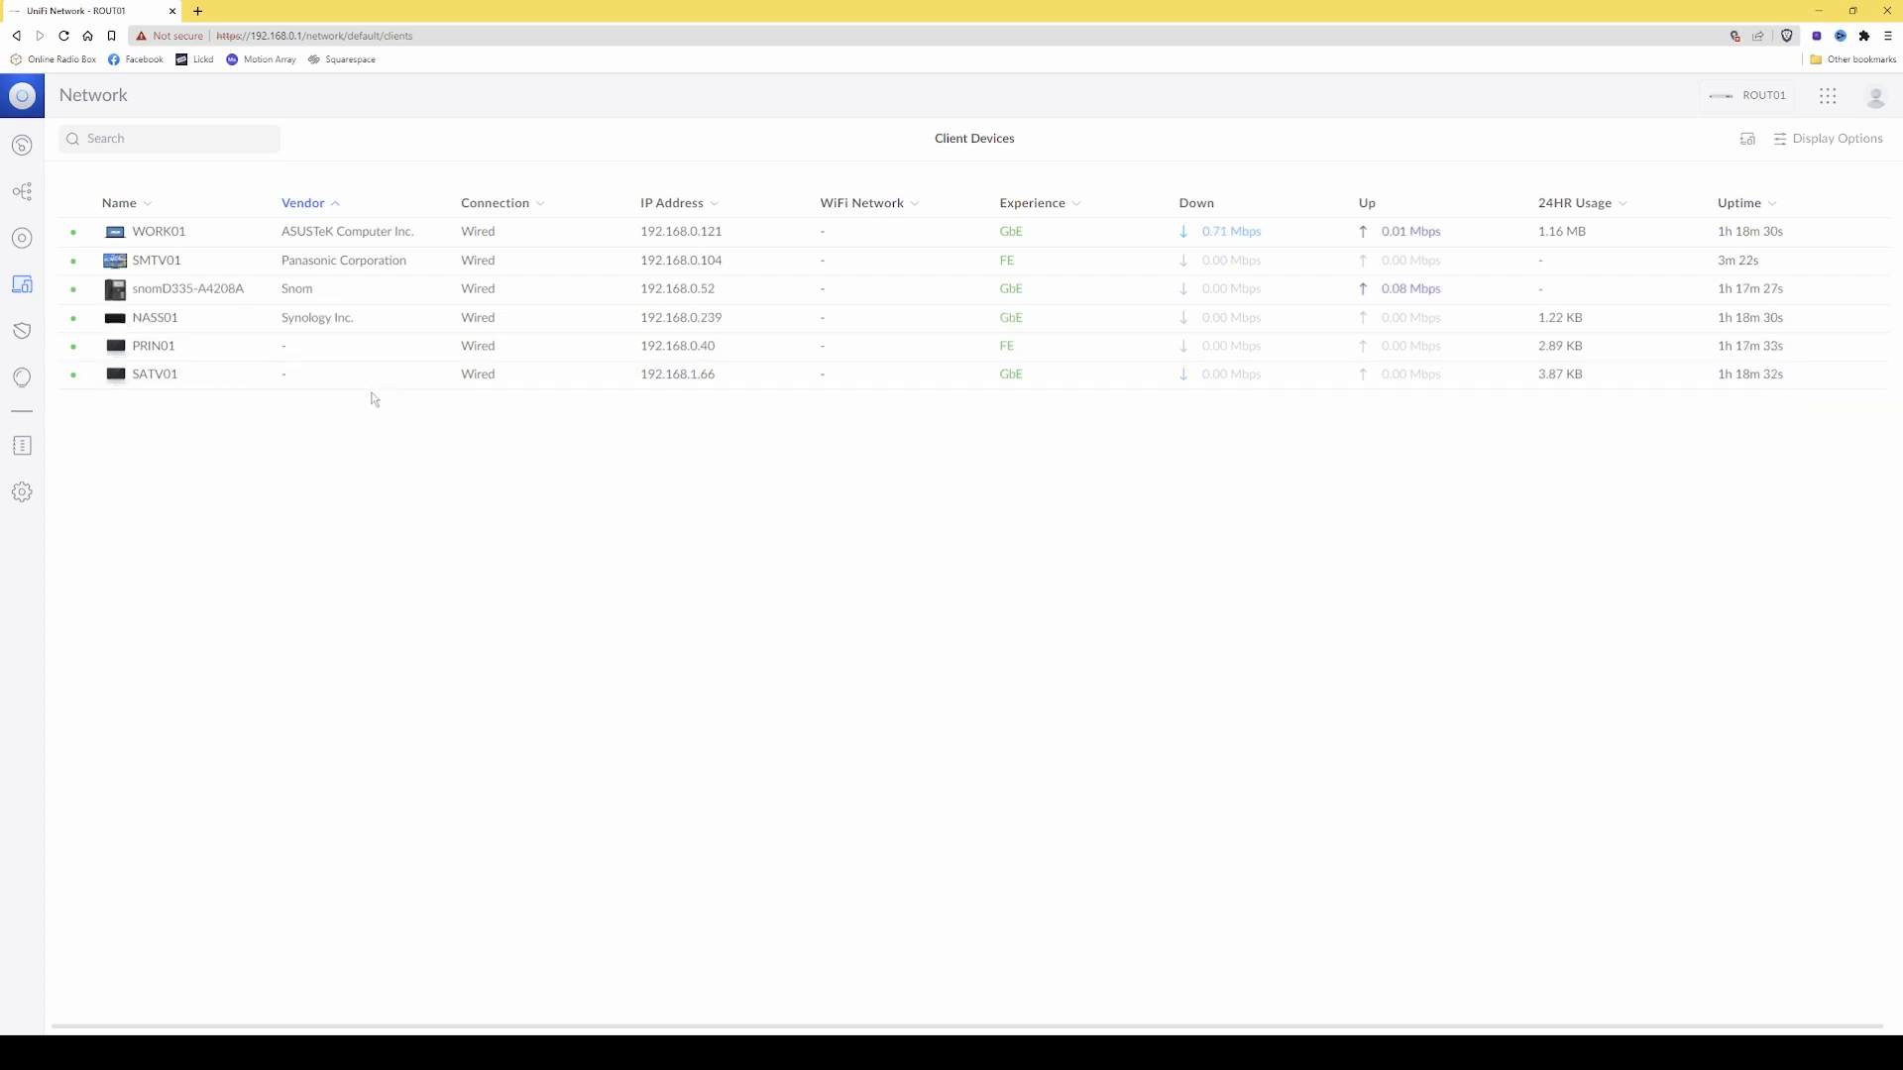
# - Check the overview details of the SATV01 client, including its manufacturer, model and IP address
pyautogui.click(375, 377)
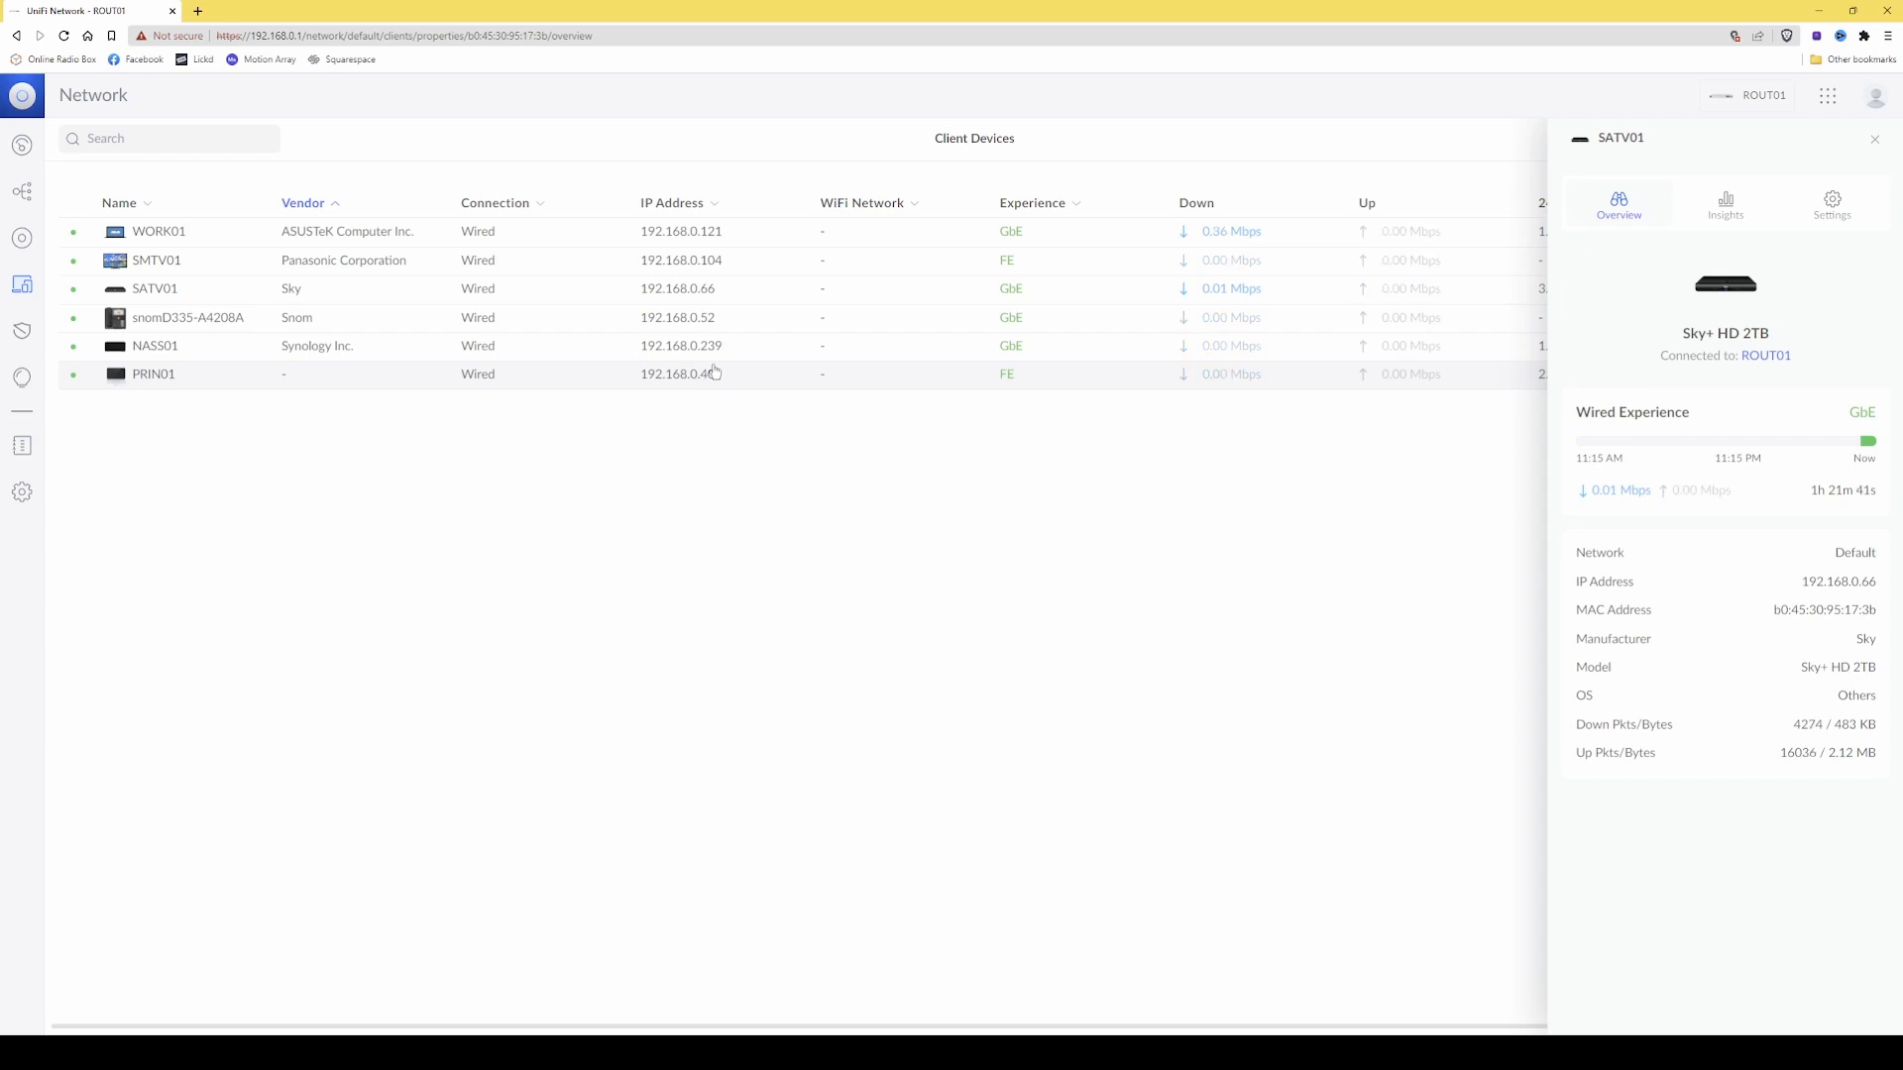
pyautogui.click(1876, 140)
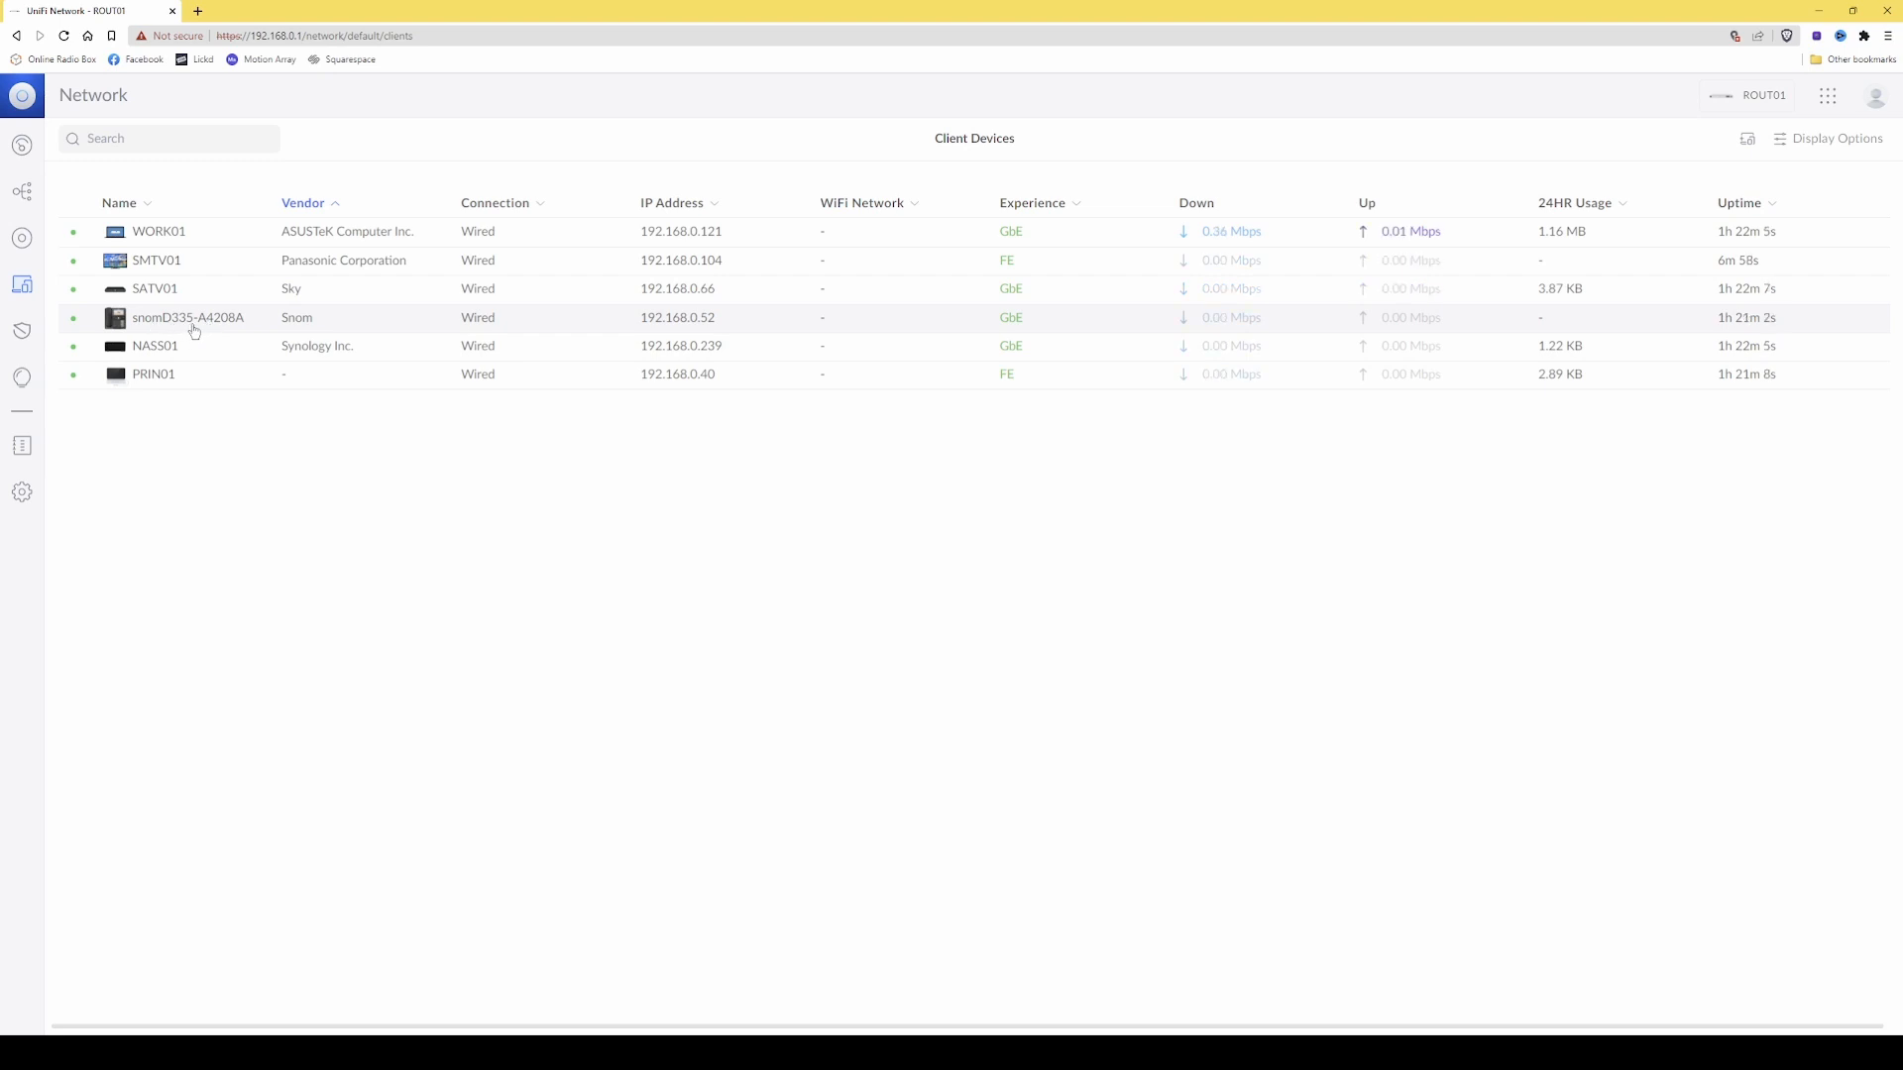
# - Rename the Snom desk phone client snomD335-A4208A as VOIP01 and apply the change
pyautogui.click(225, 319)
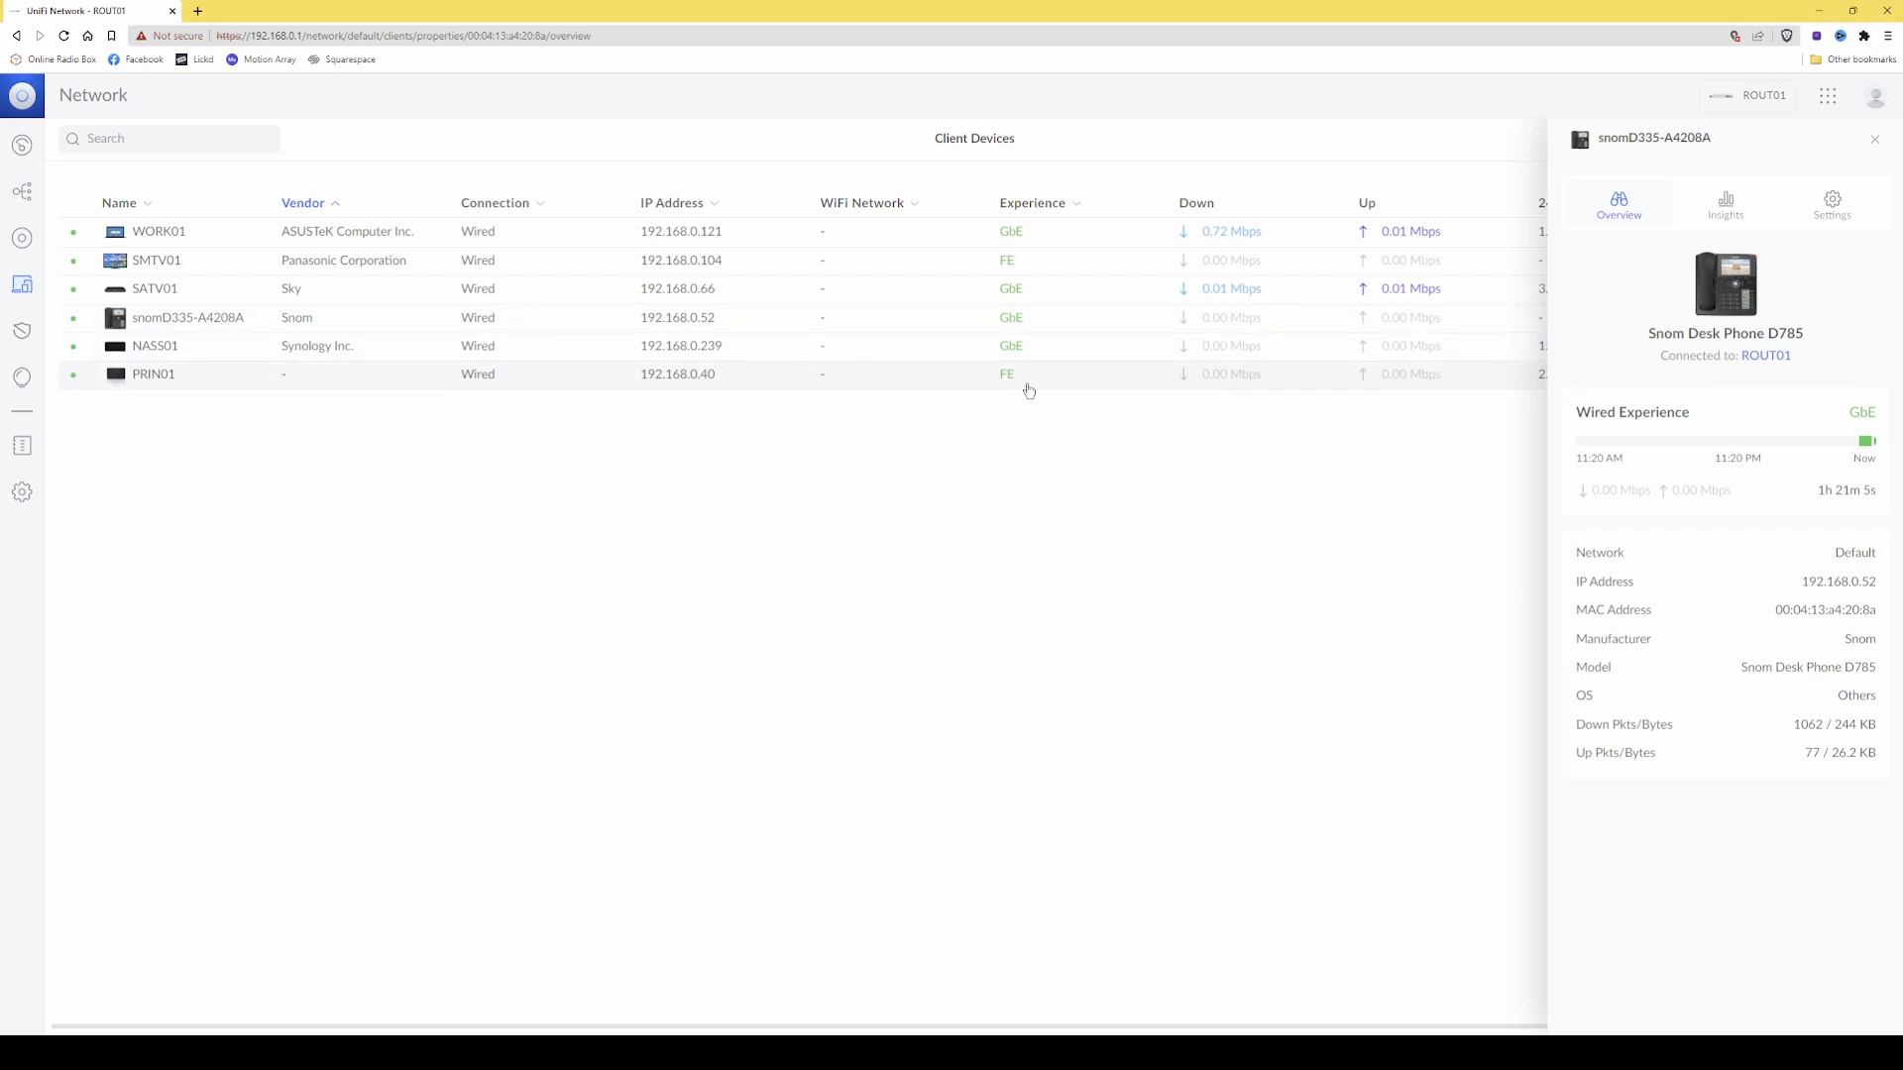
pyautogui.click(1837, 207)
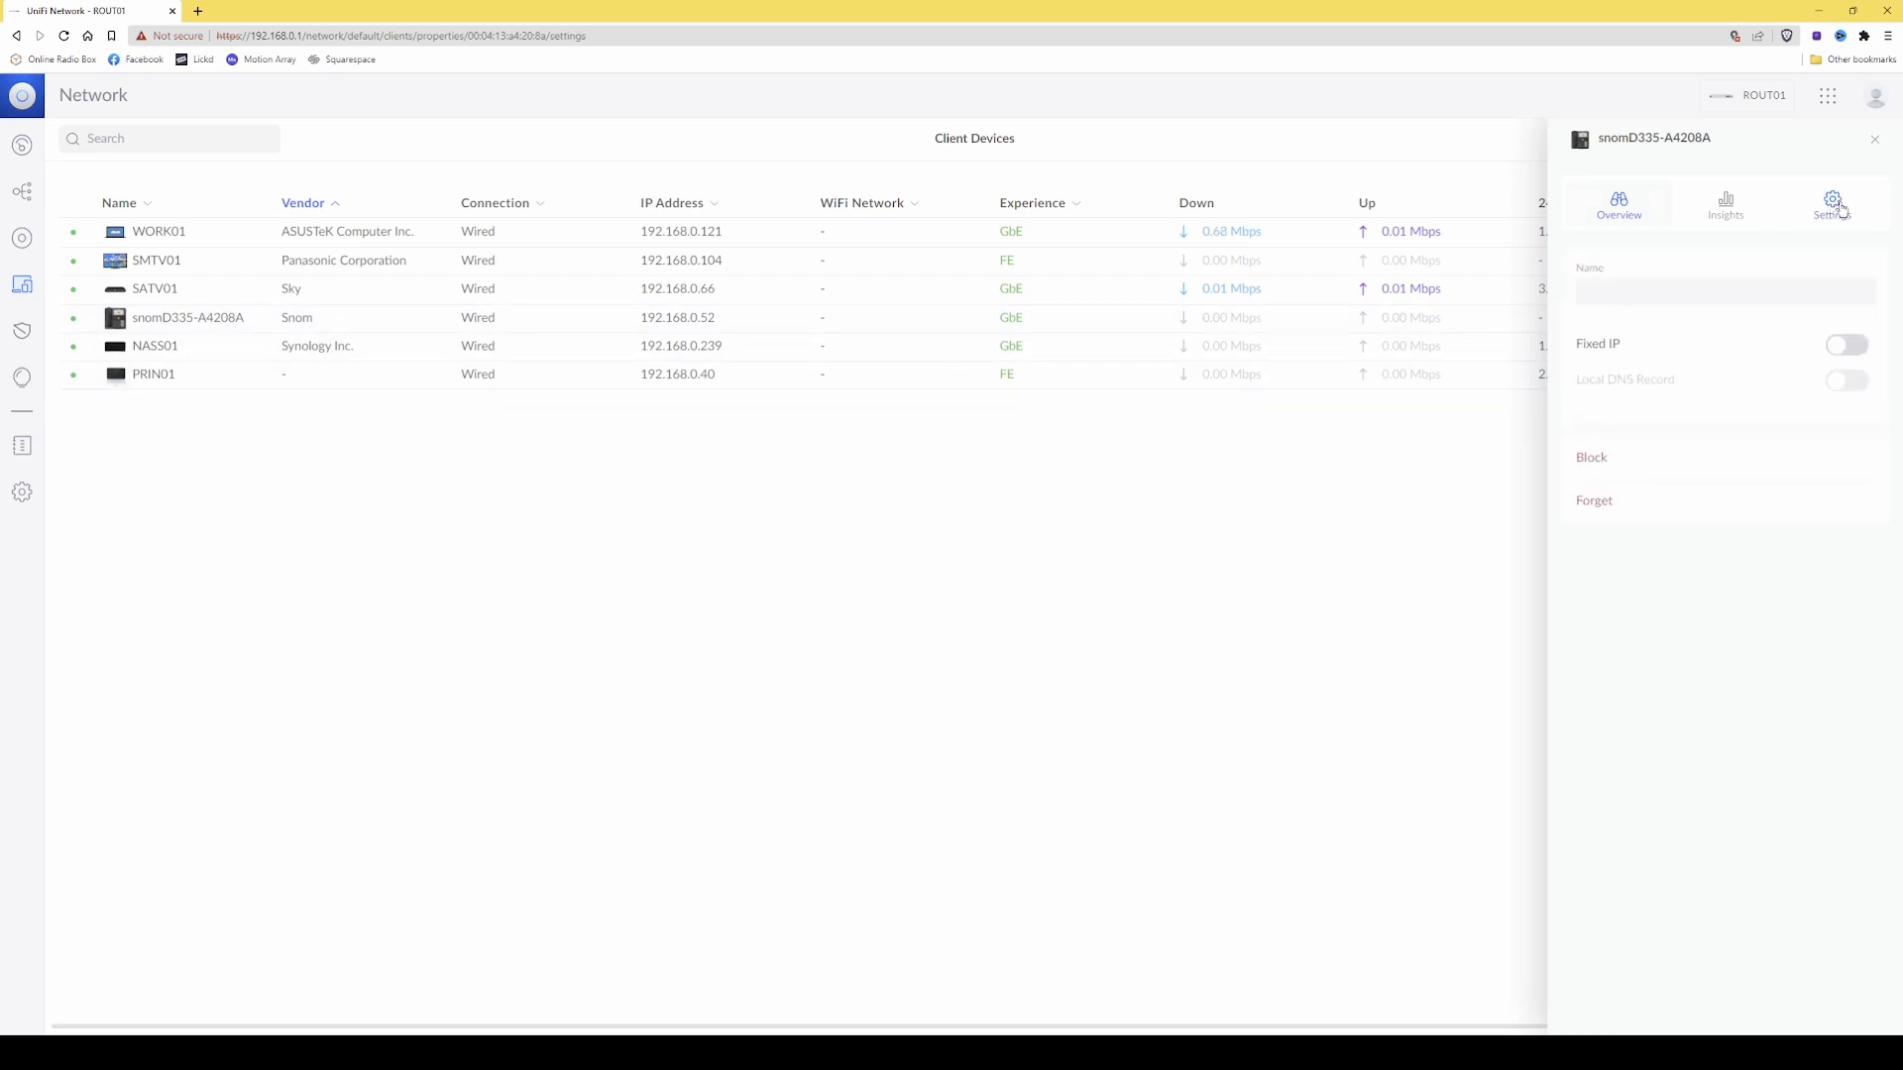
pyautogui.click(1687, 291)
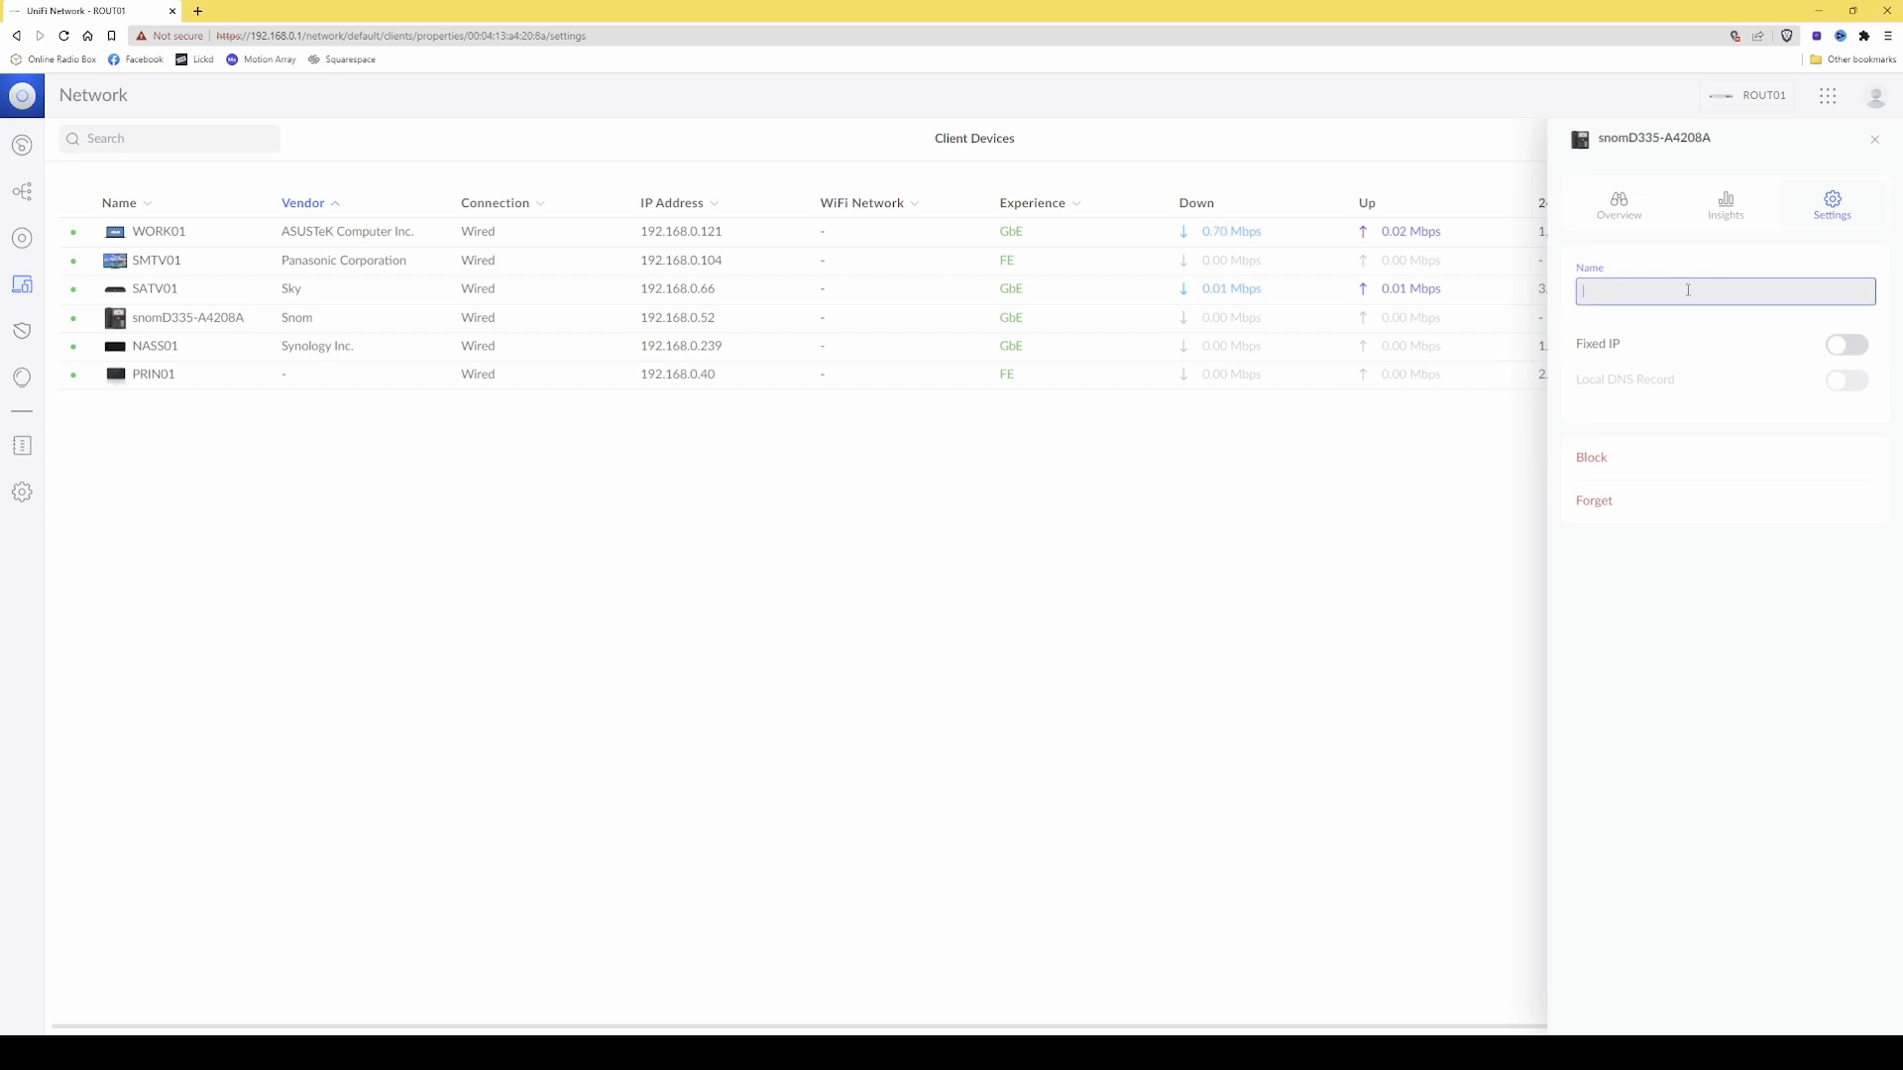
pyautogui.write('V')
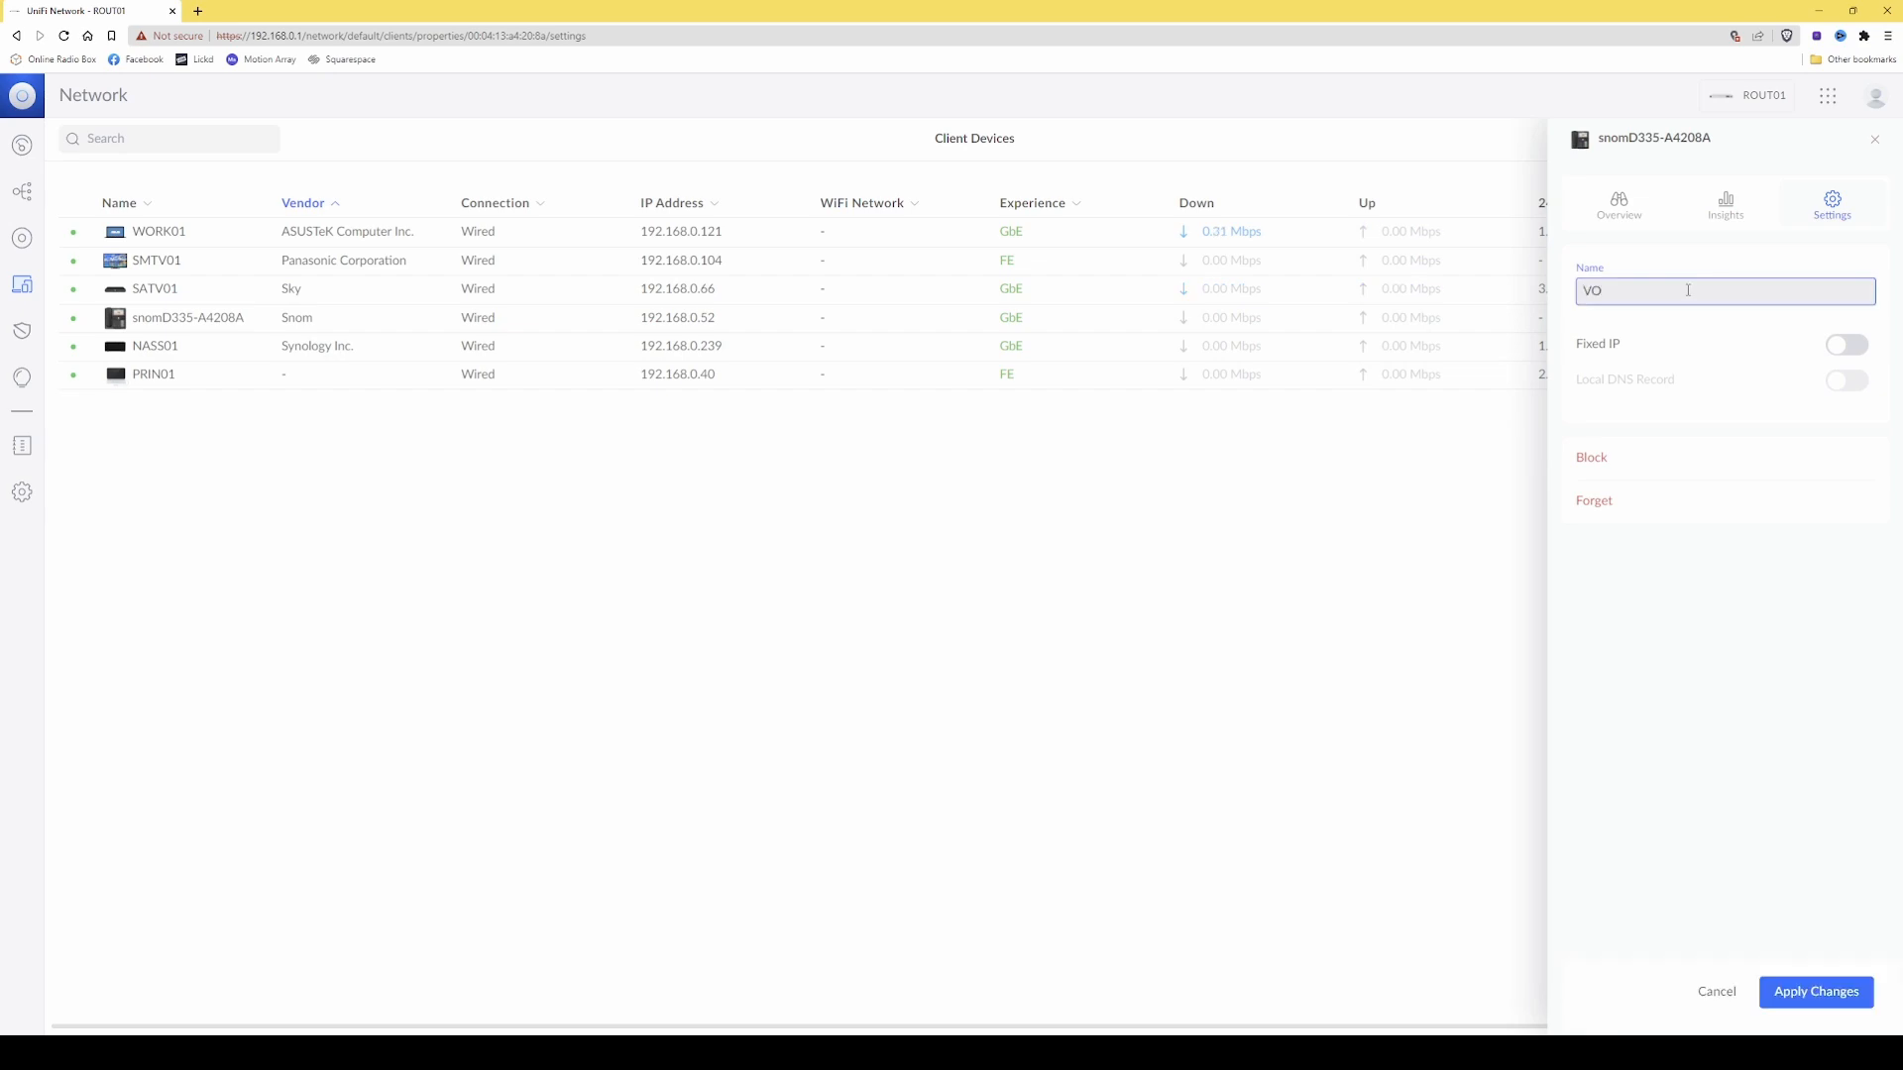
pyautogui.write('O')
pyautogui.press('BackSpace')
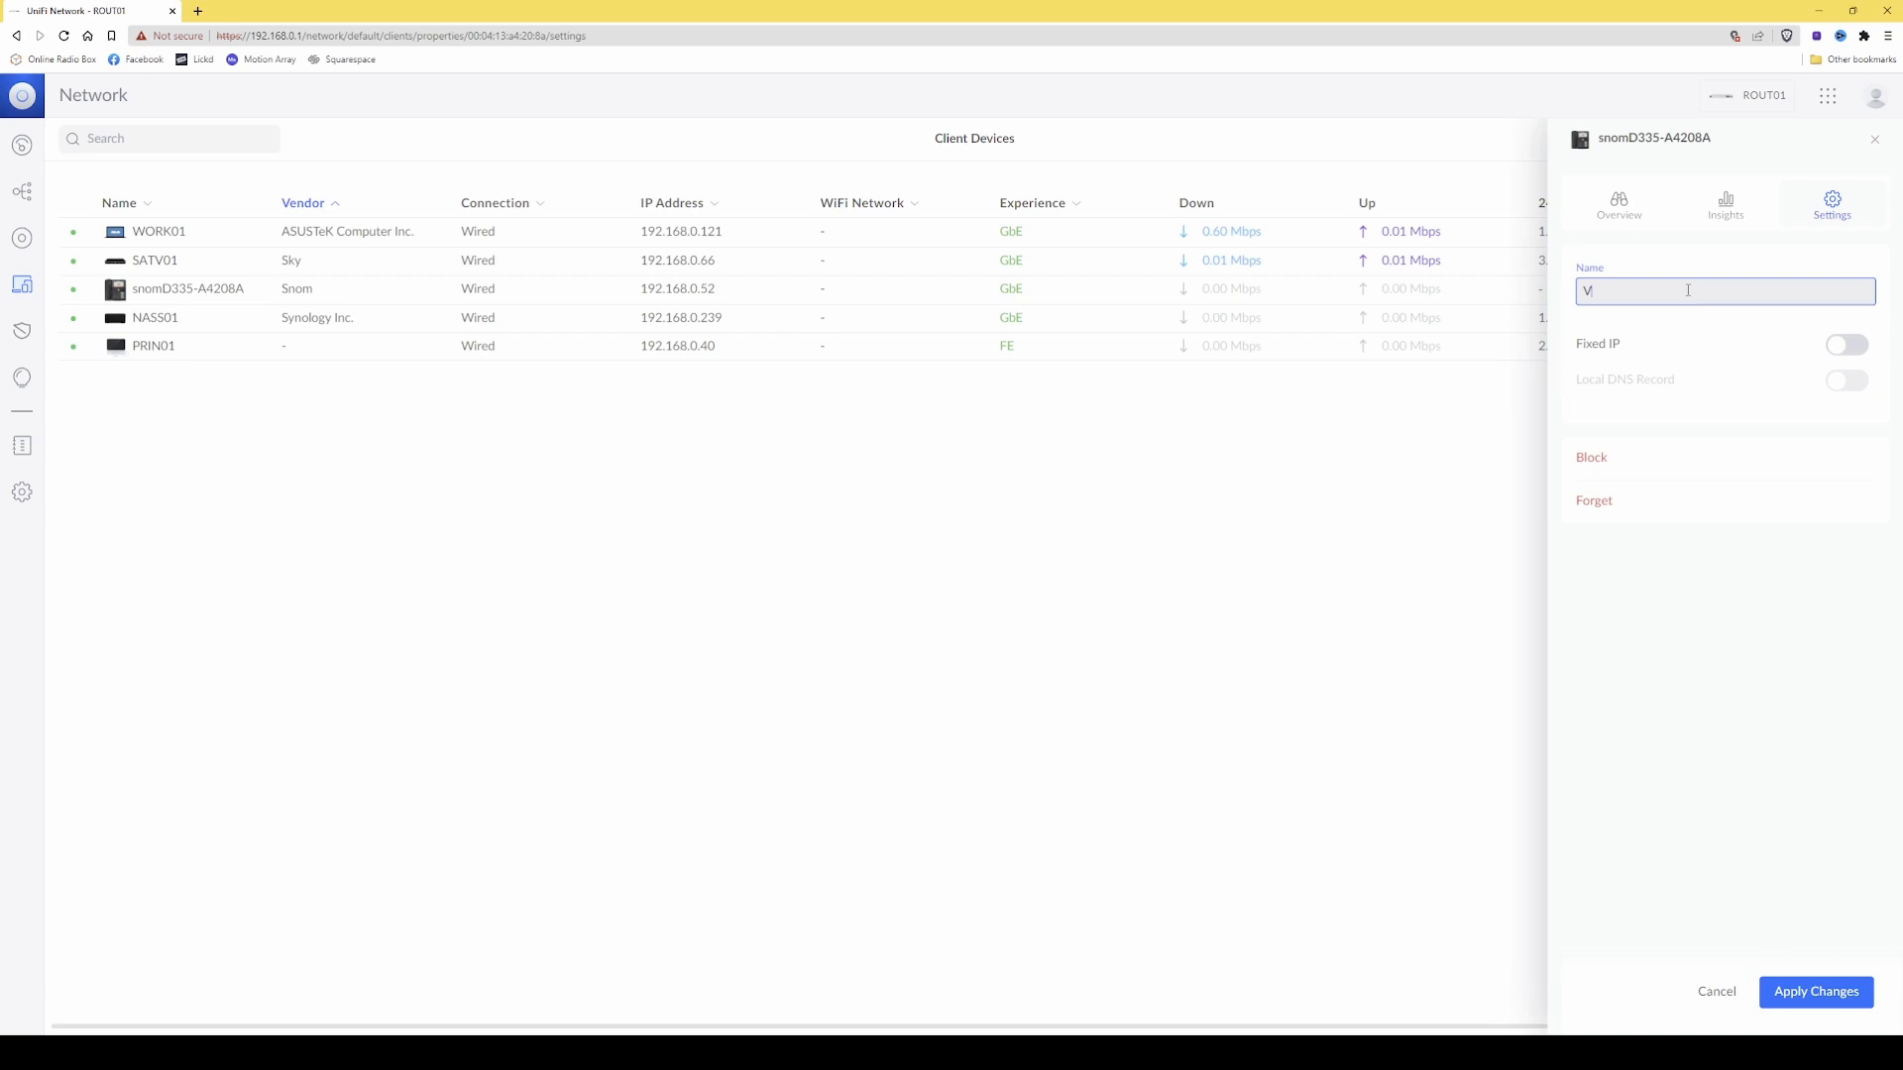
pyautogui.write('OIP01')
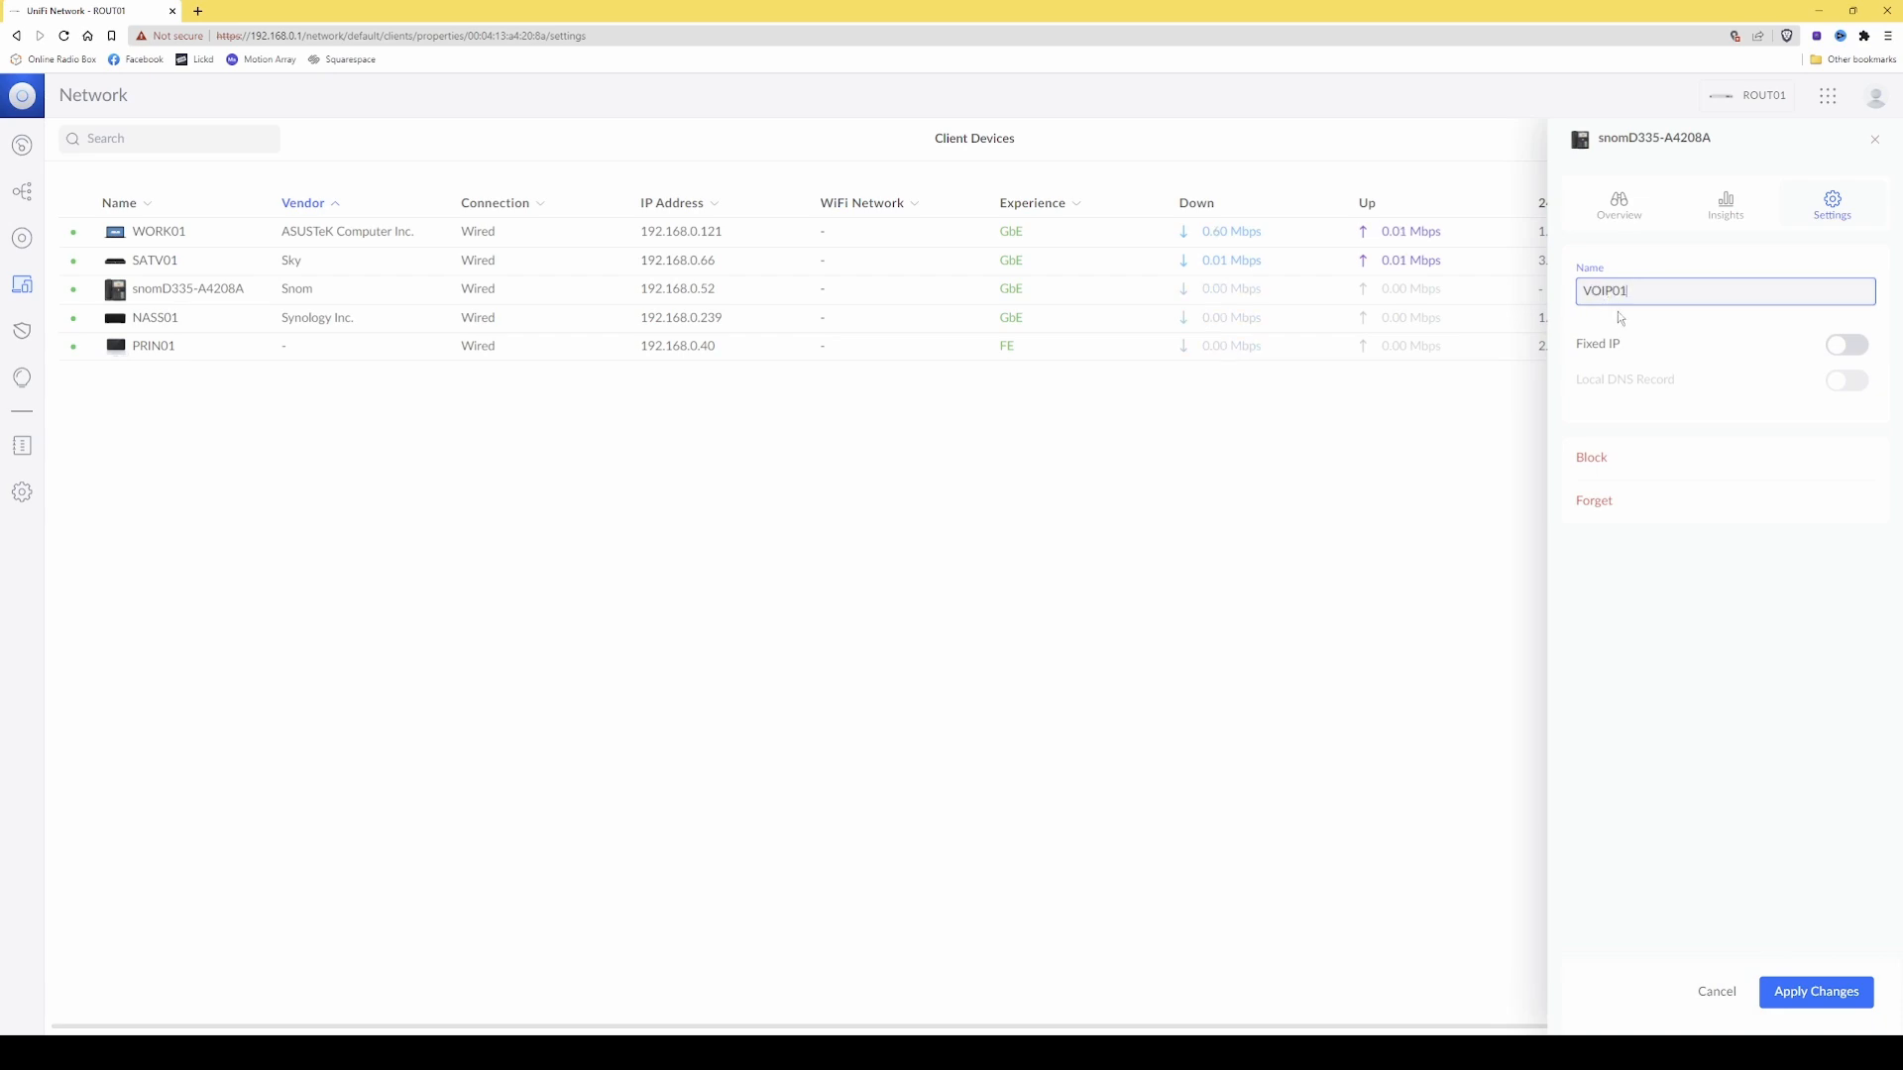
pyautogui.click(1832, 1000)
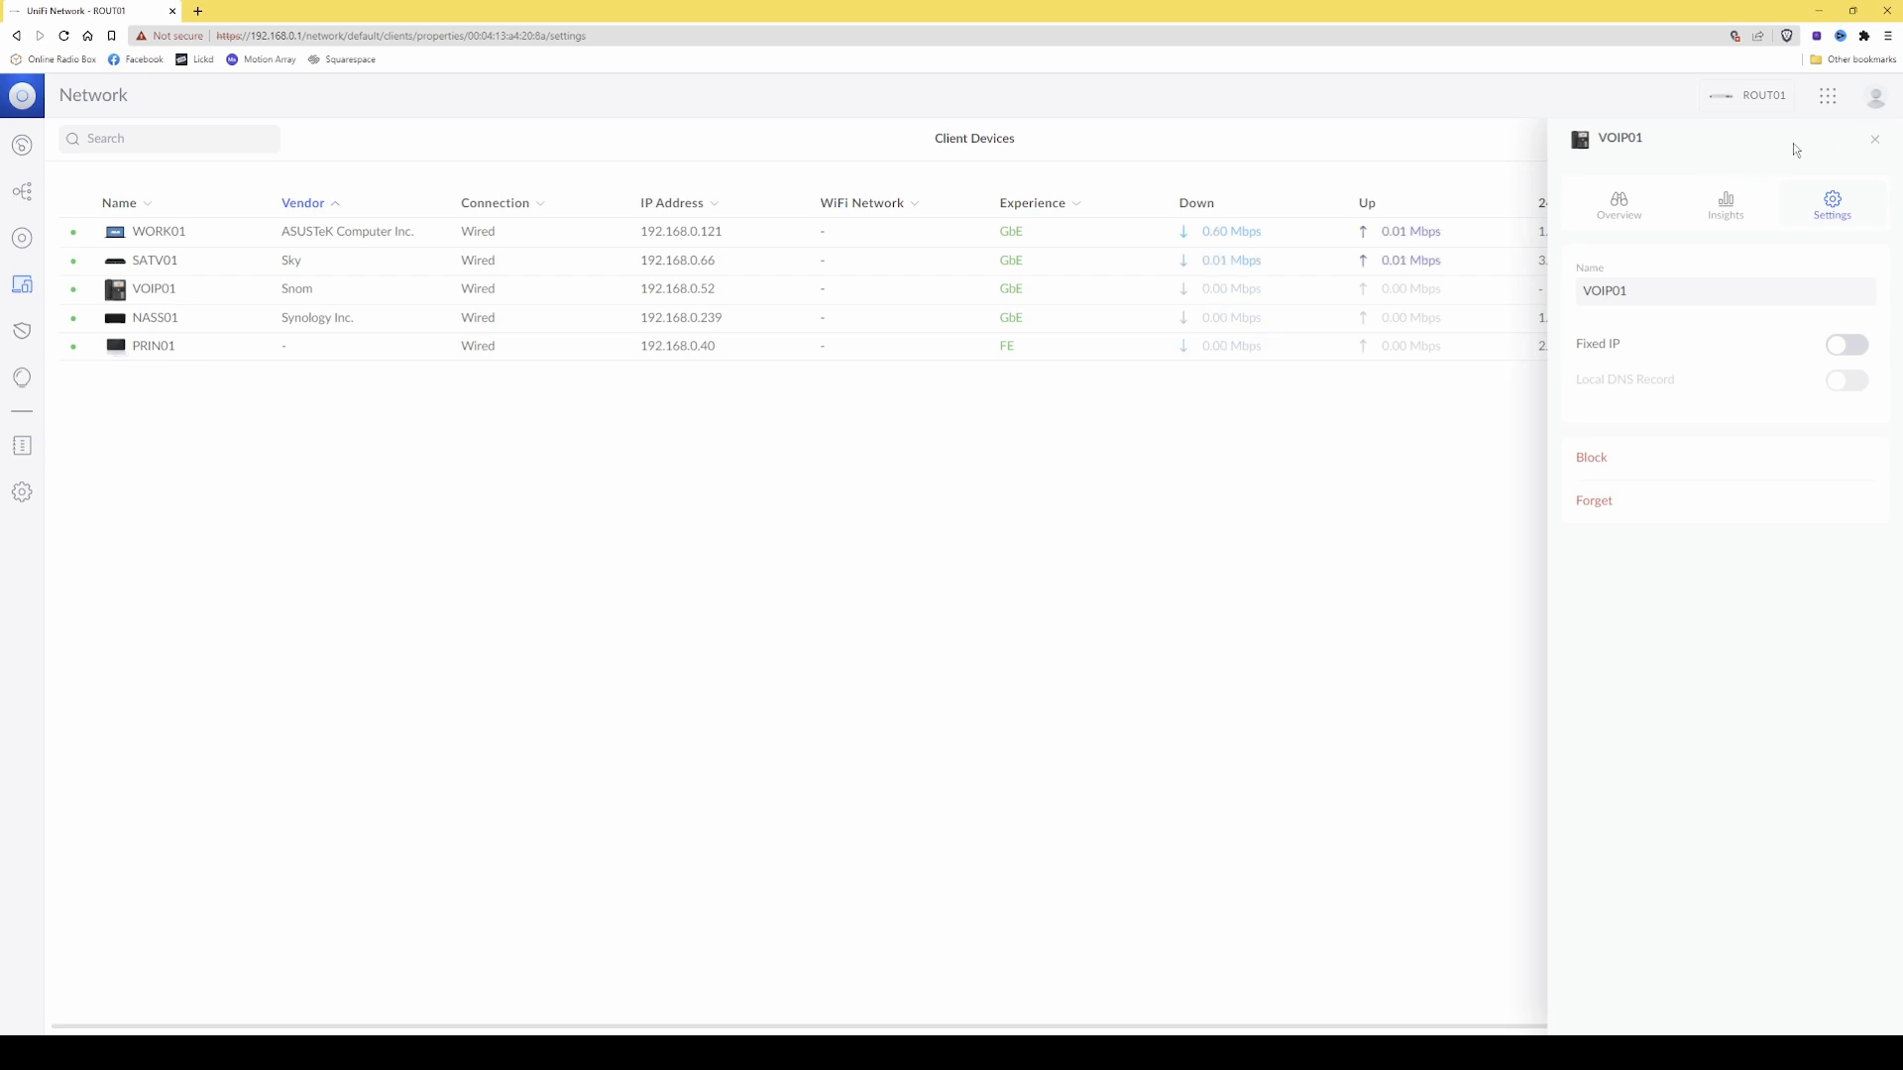
pyautogui.click(1875, 139)
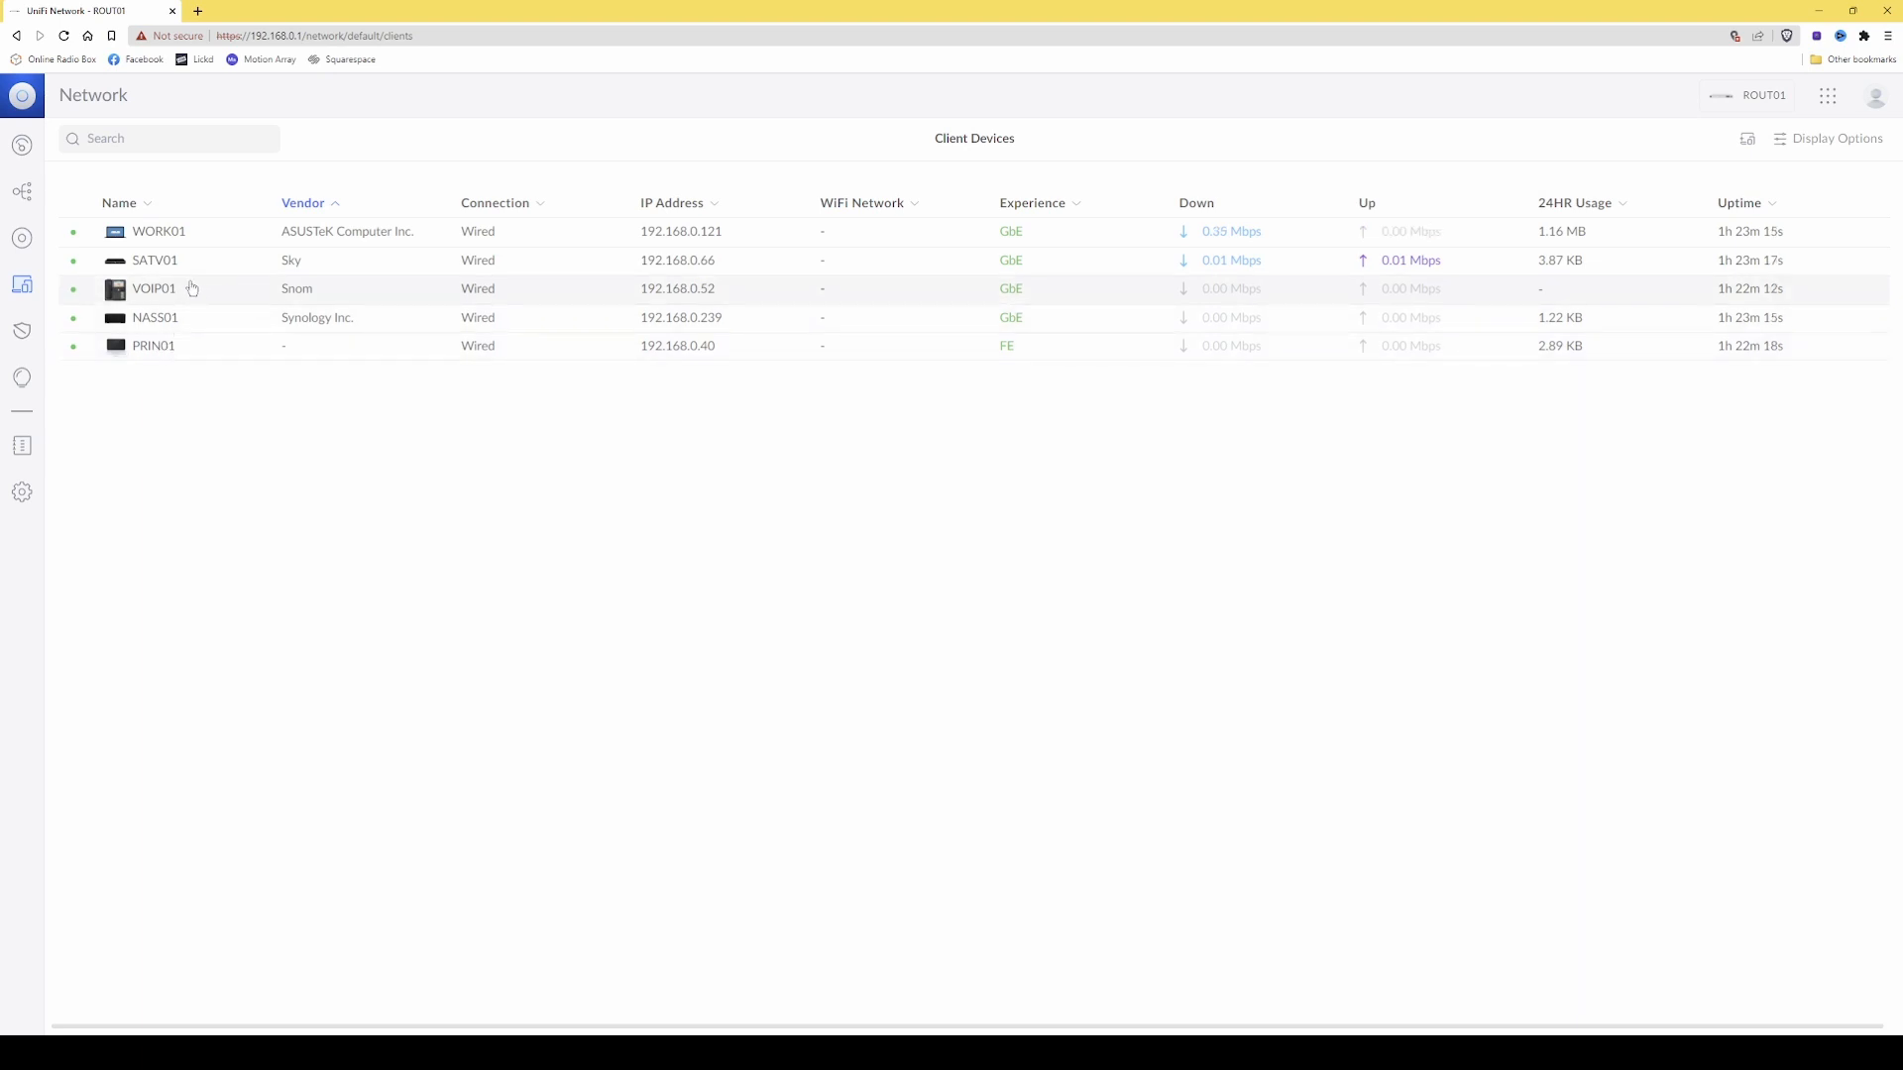
# - Review the traffic identification insights and the WiFi performance insights of the network
pyautogui.click(22, 335)
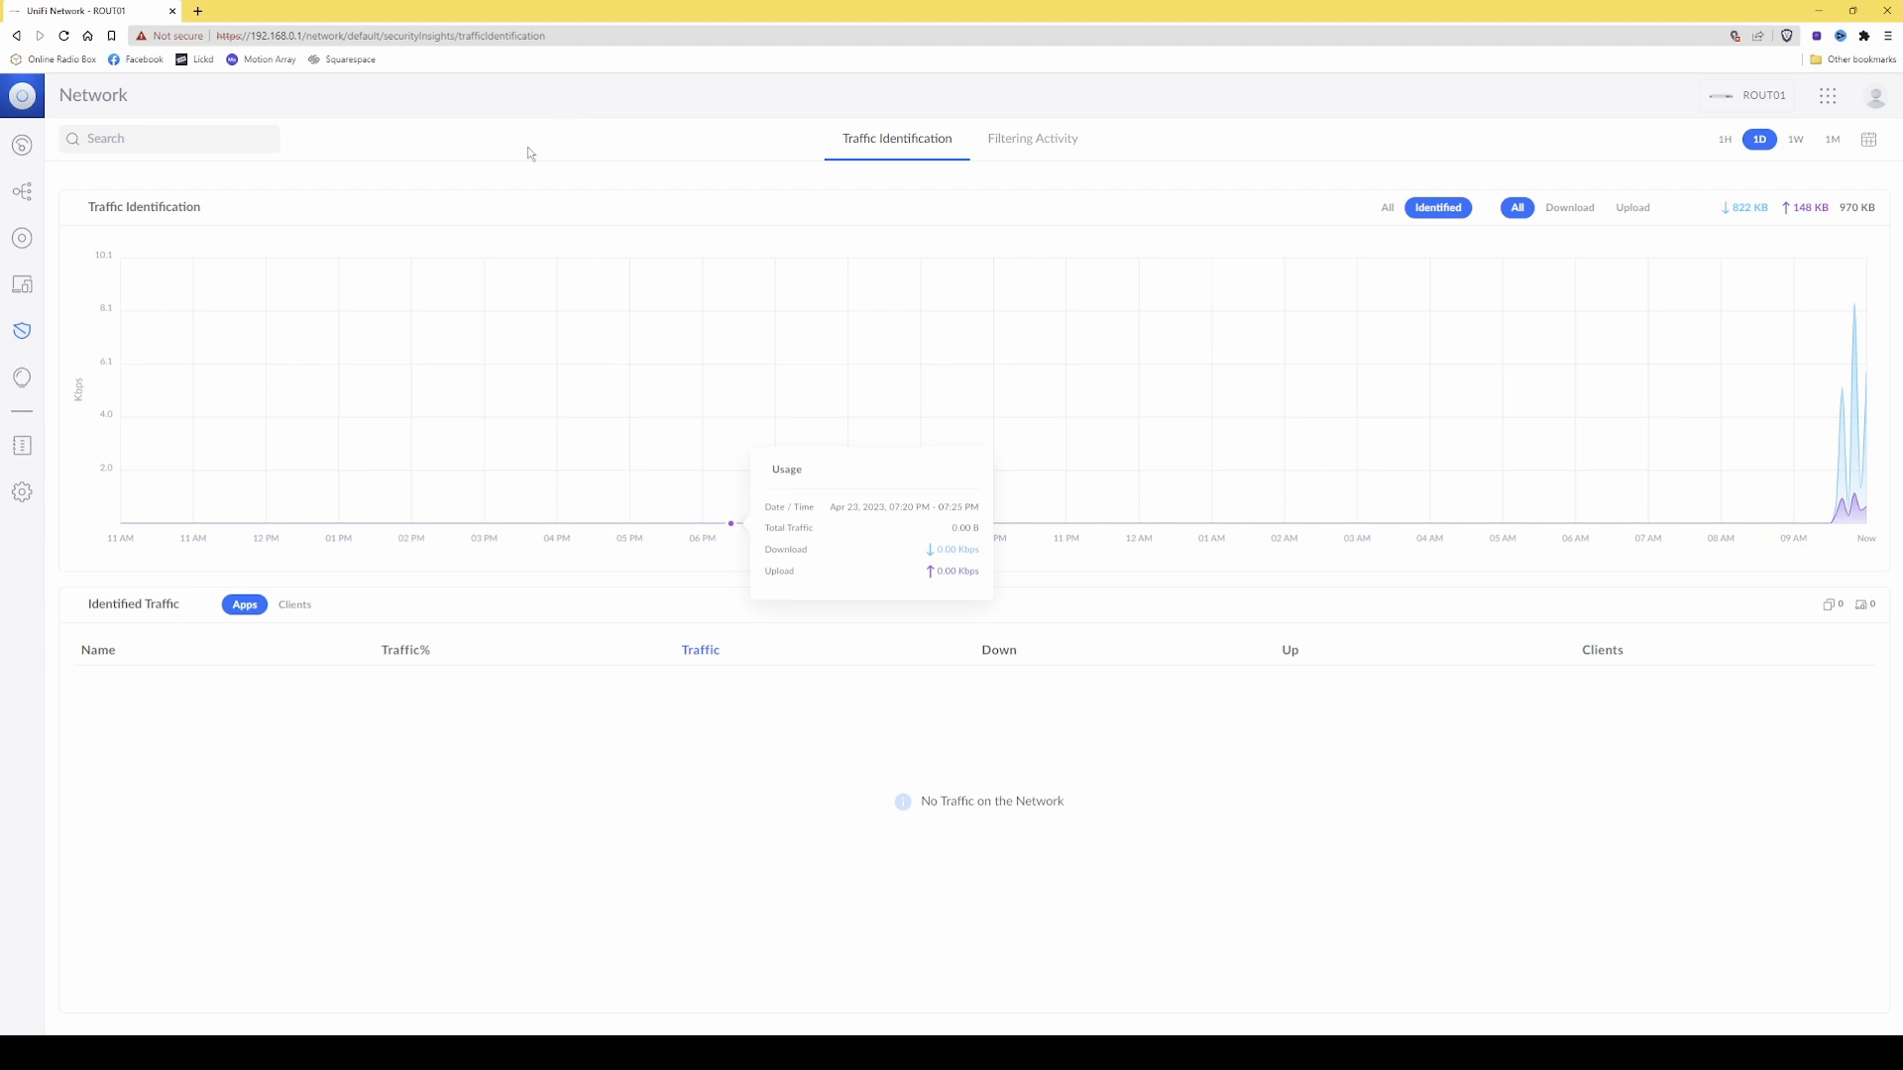
pyautogui.click(23, 379)
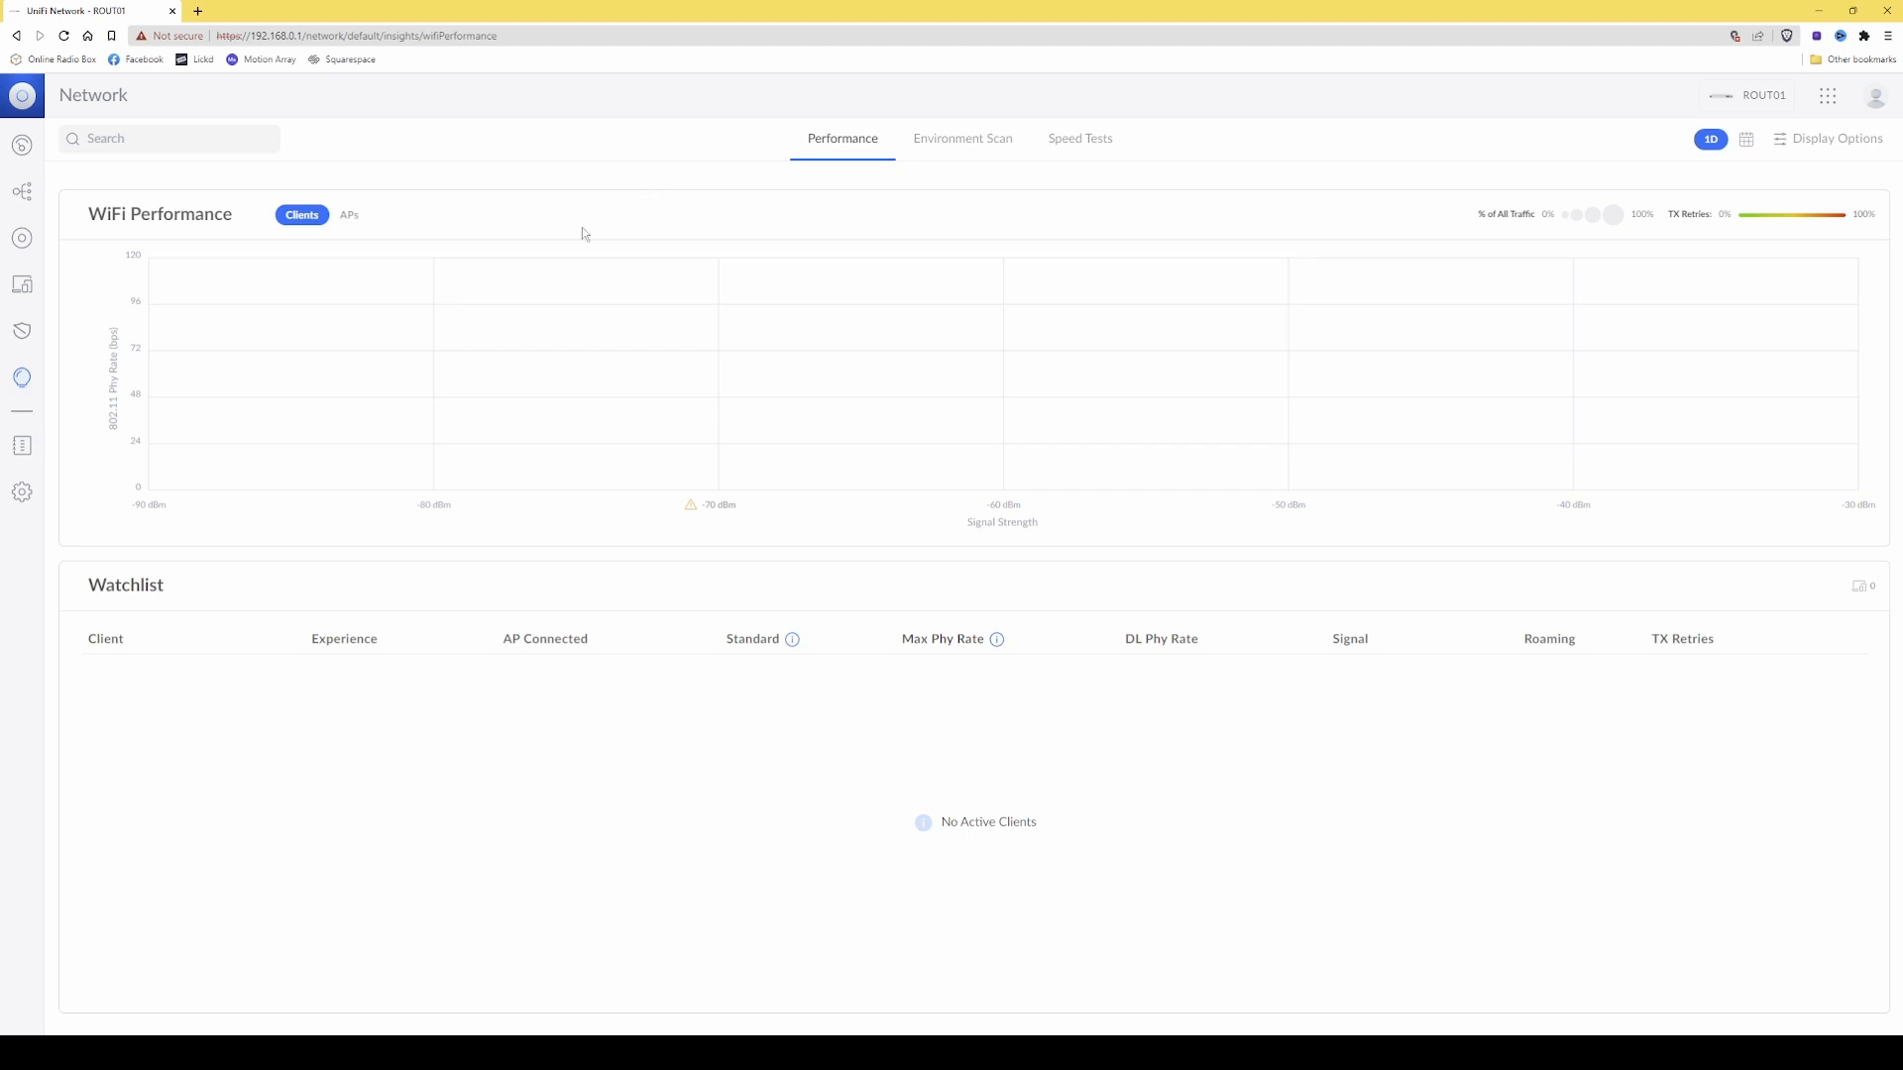
# - Examine the system log's critical, updates, admin activity, client, AP and triggers events
pyautogui.click(24, 452)
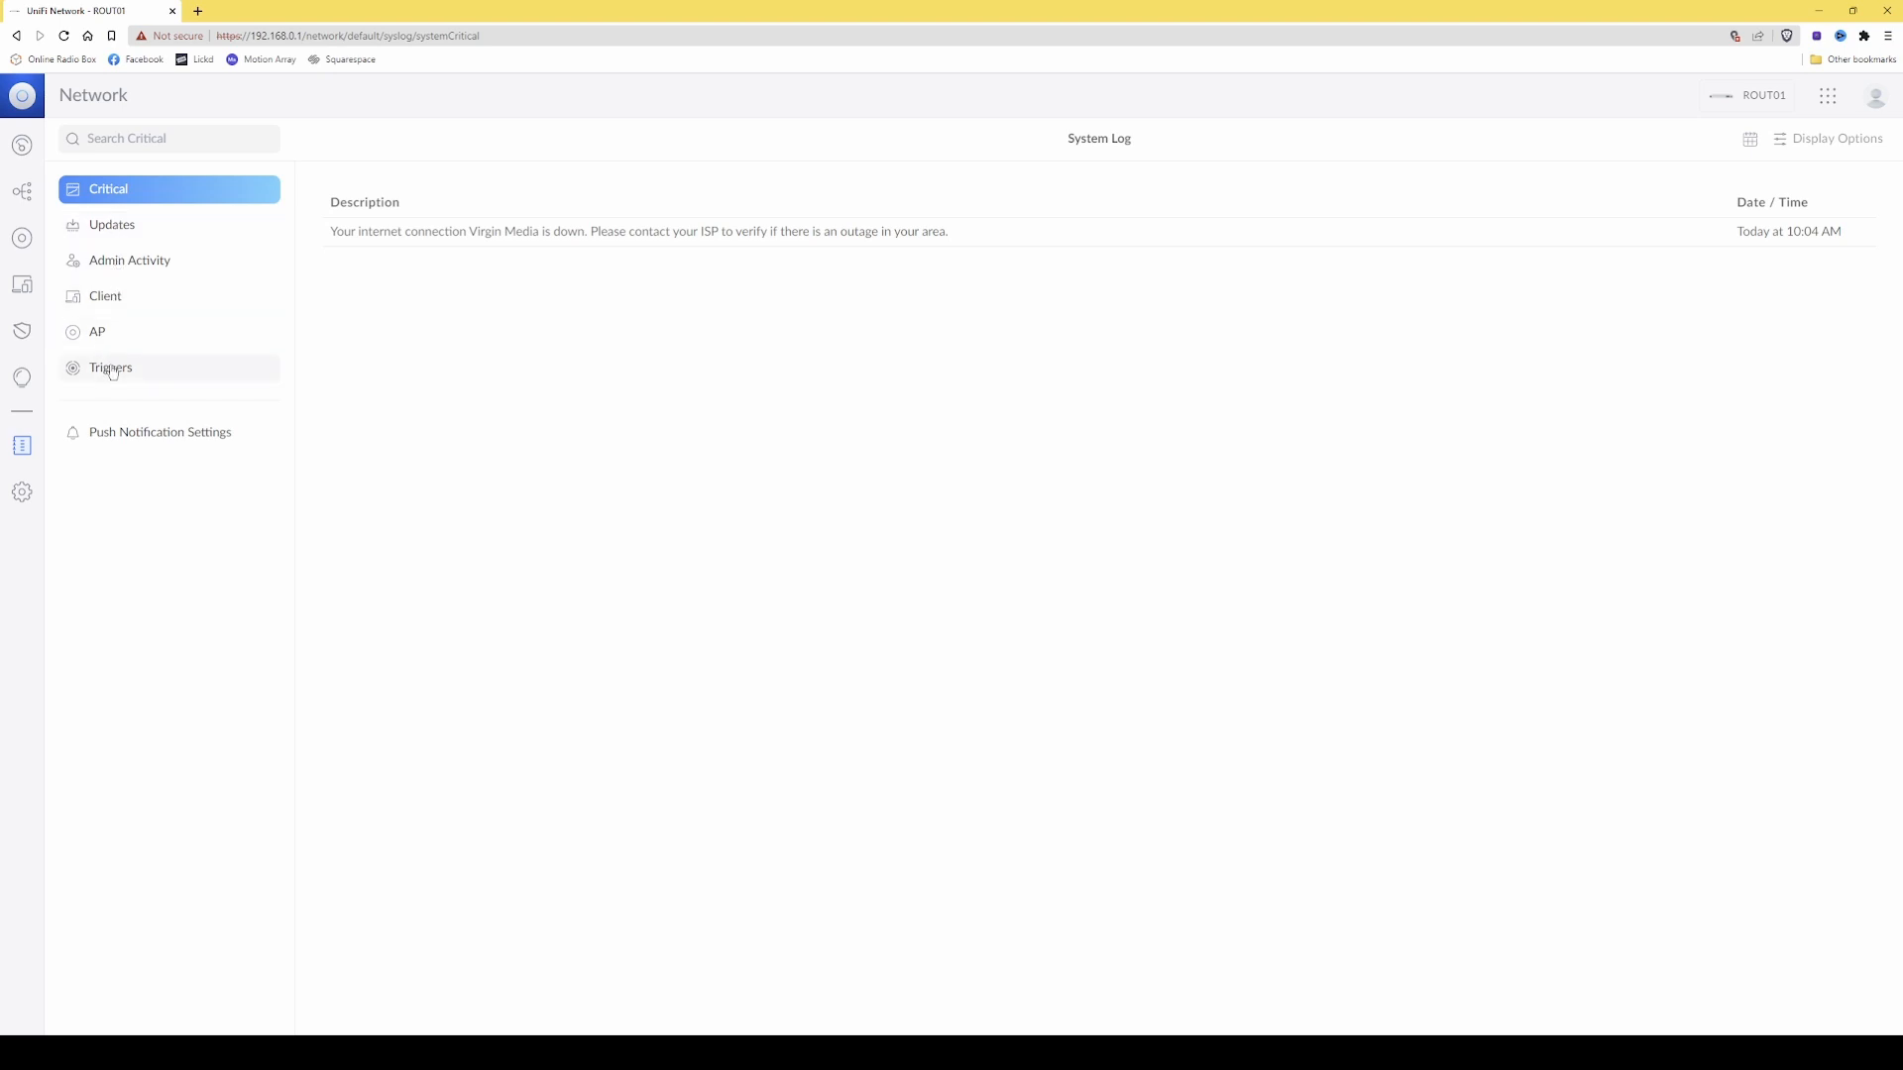
pyautogui.click(118, 231)
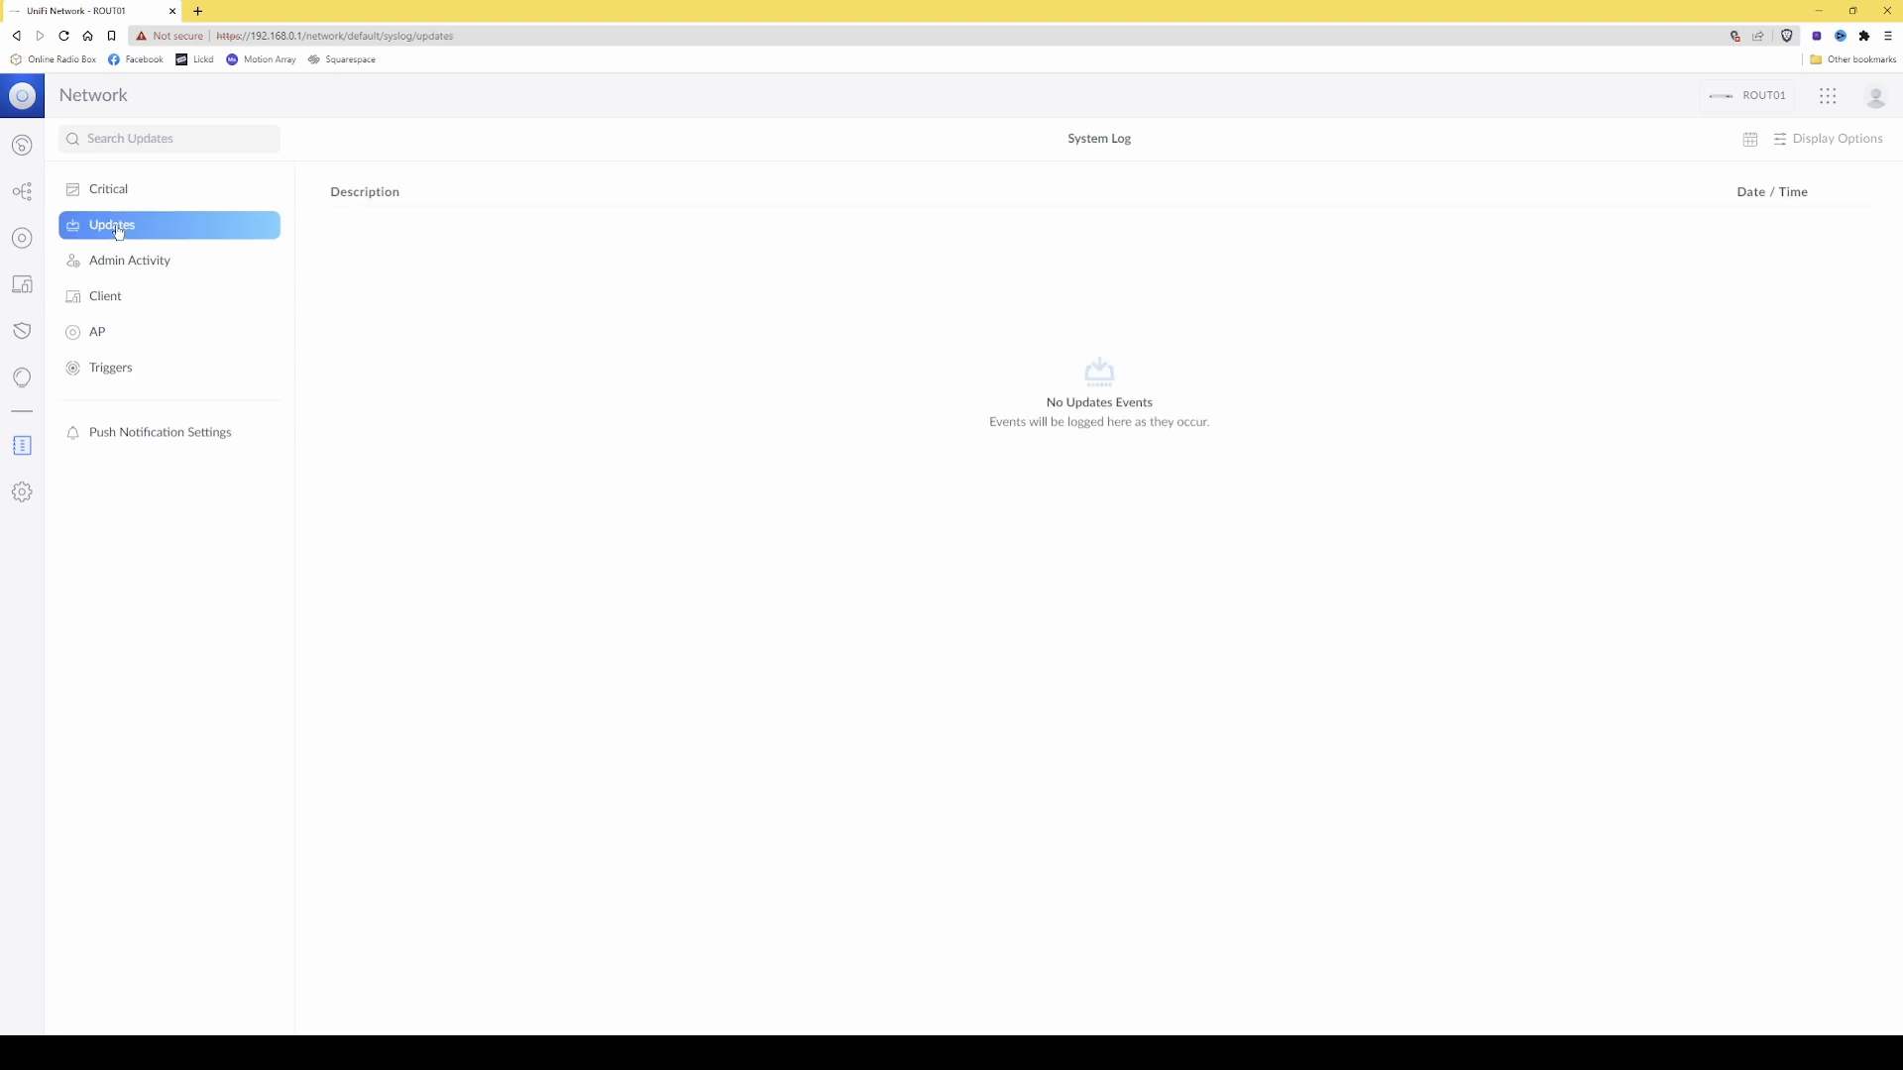
pyautogui.click(123, 261)
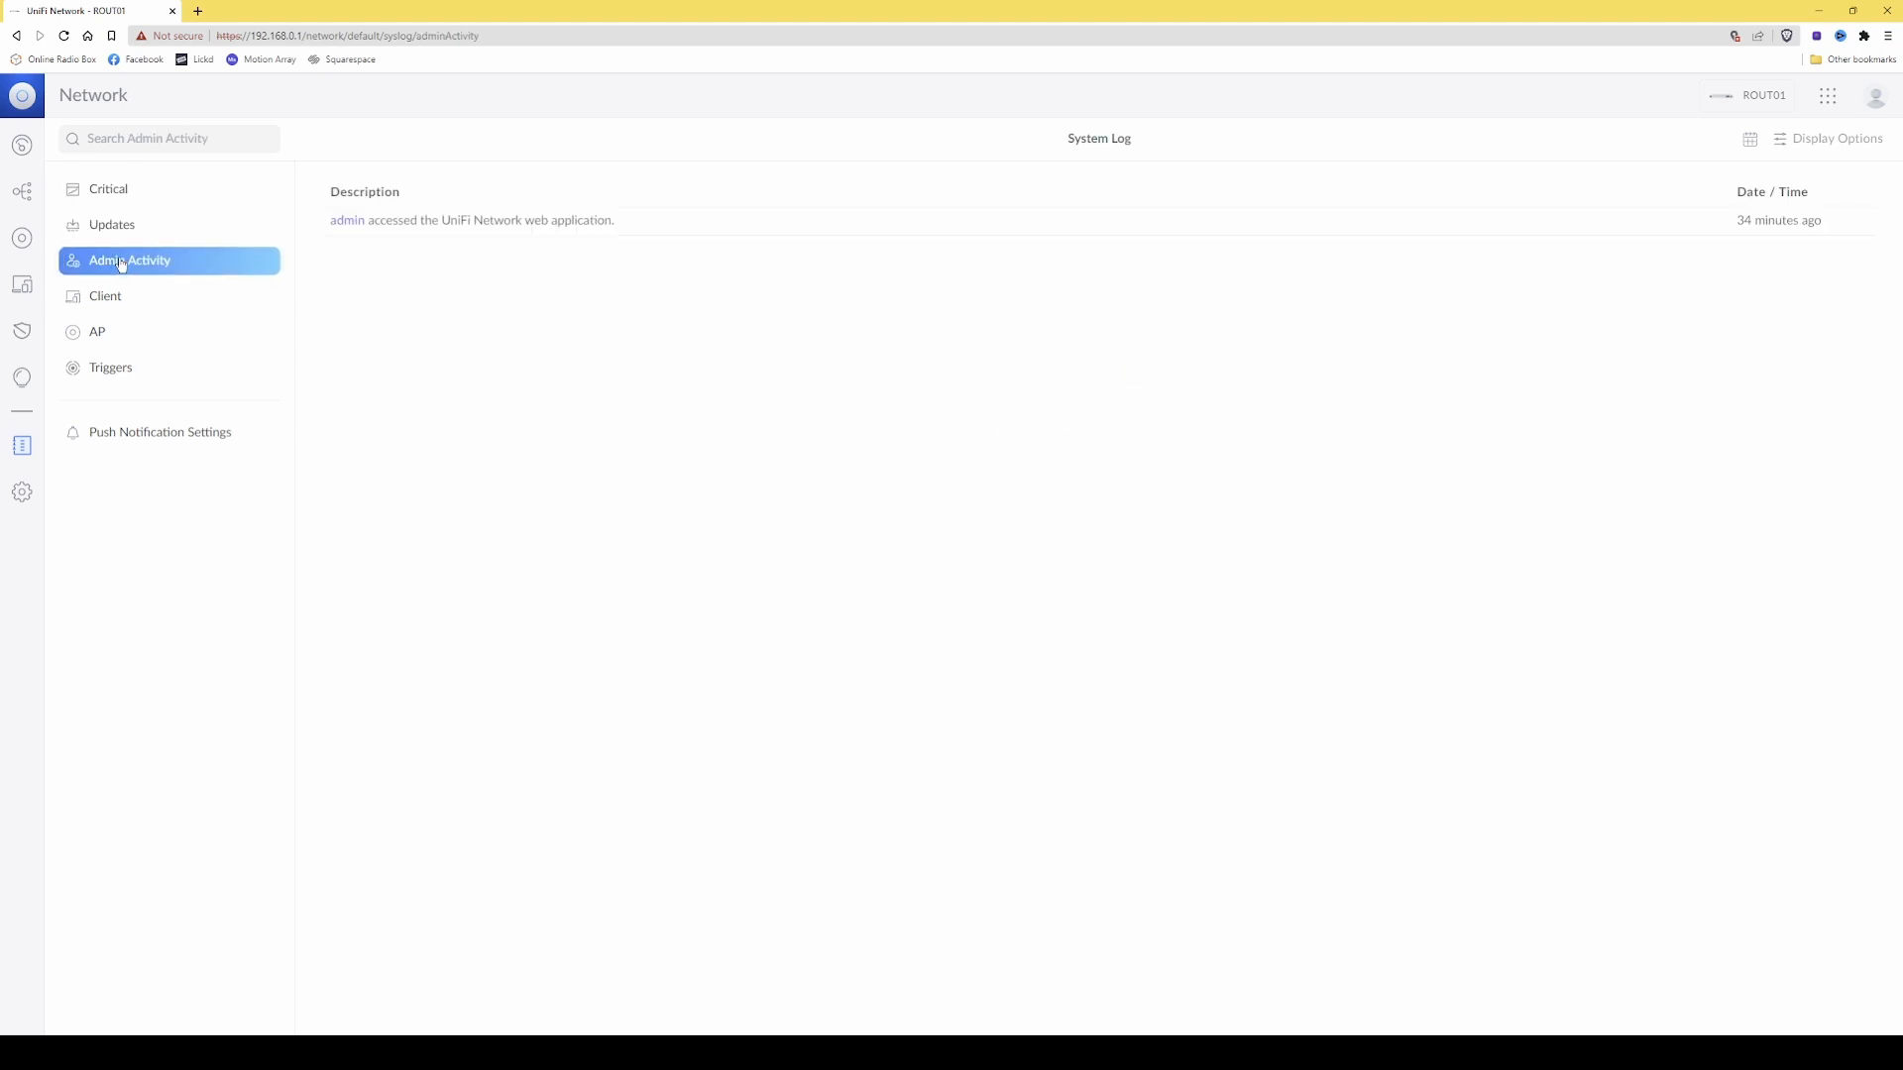
pyautogui.click(117, 302)
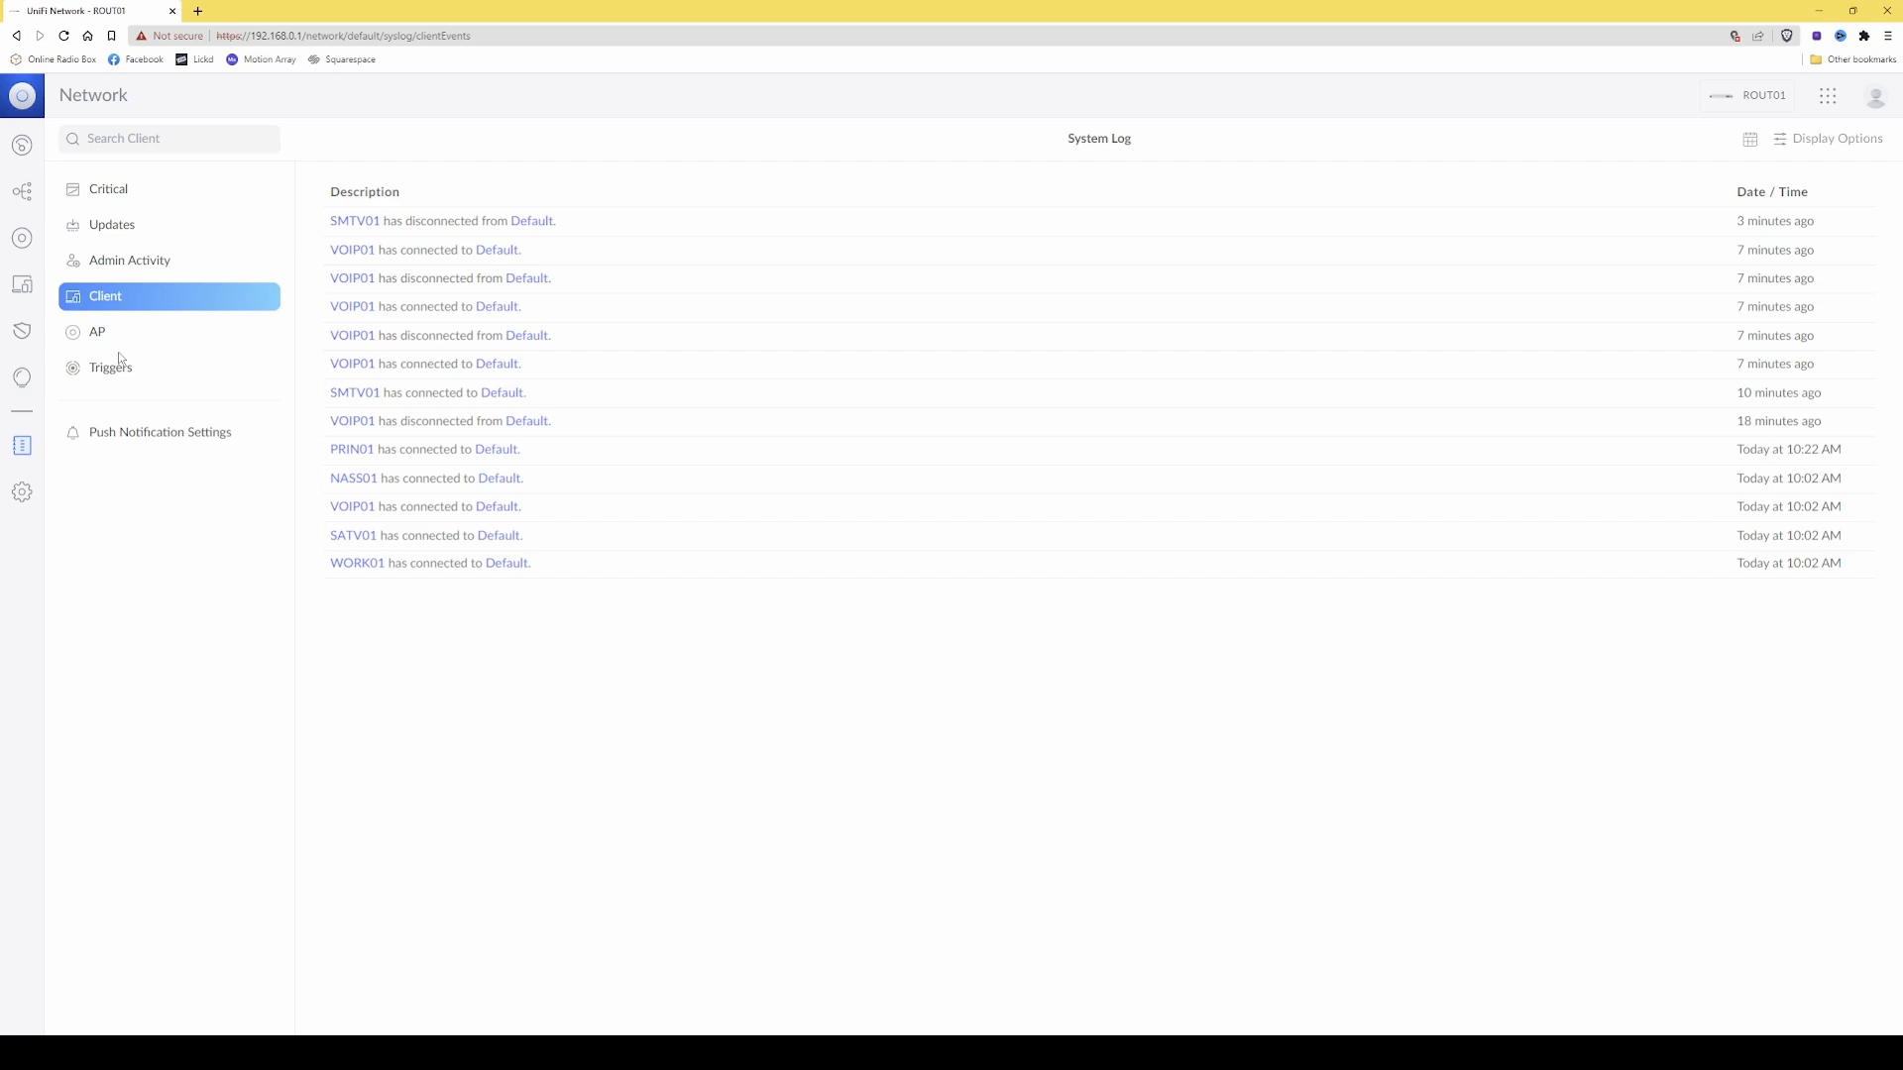
pyautogui.click(99, 335)
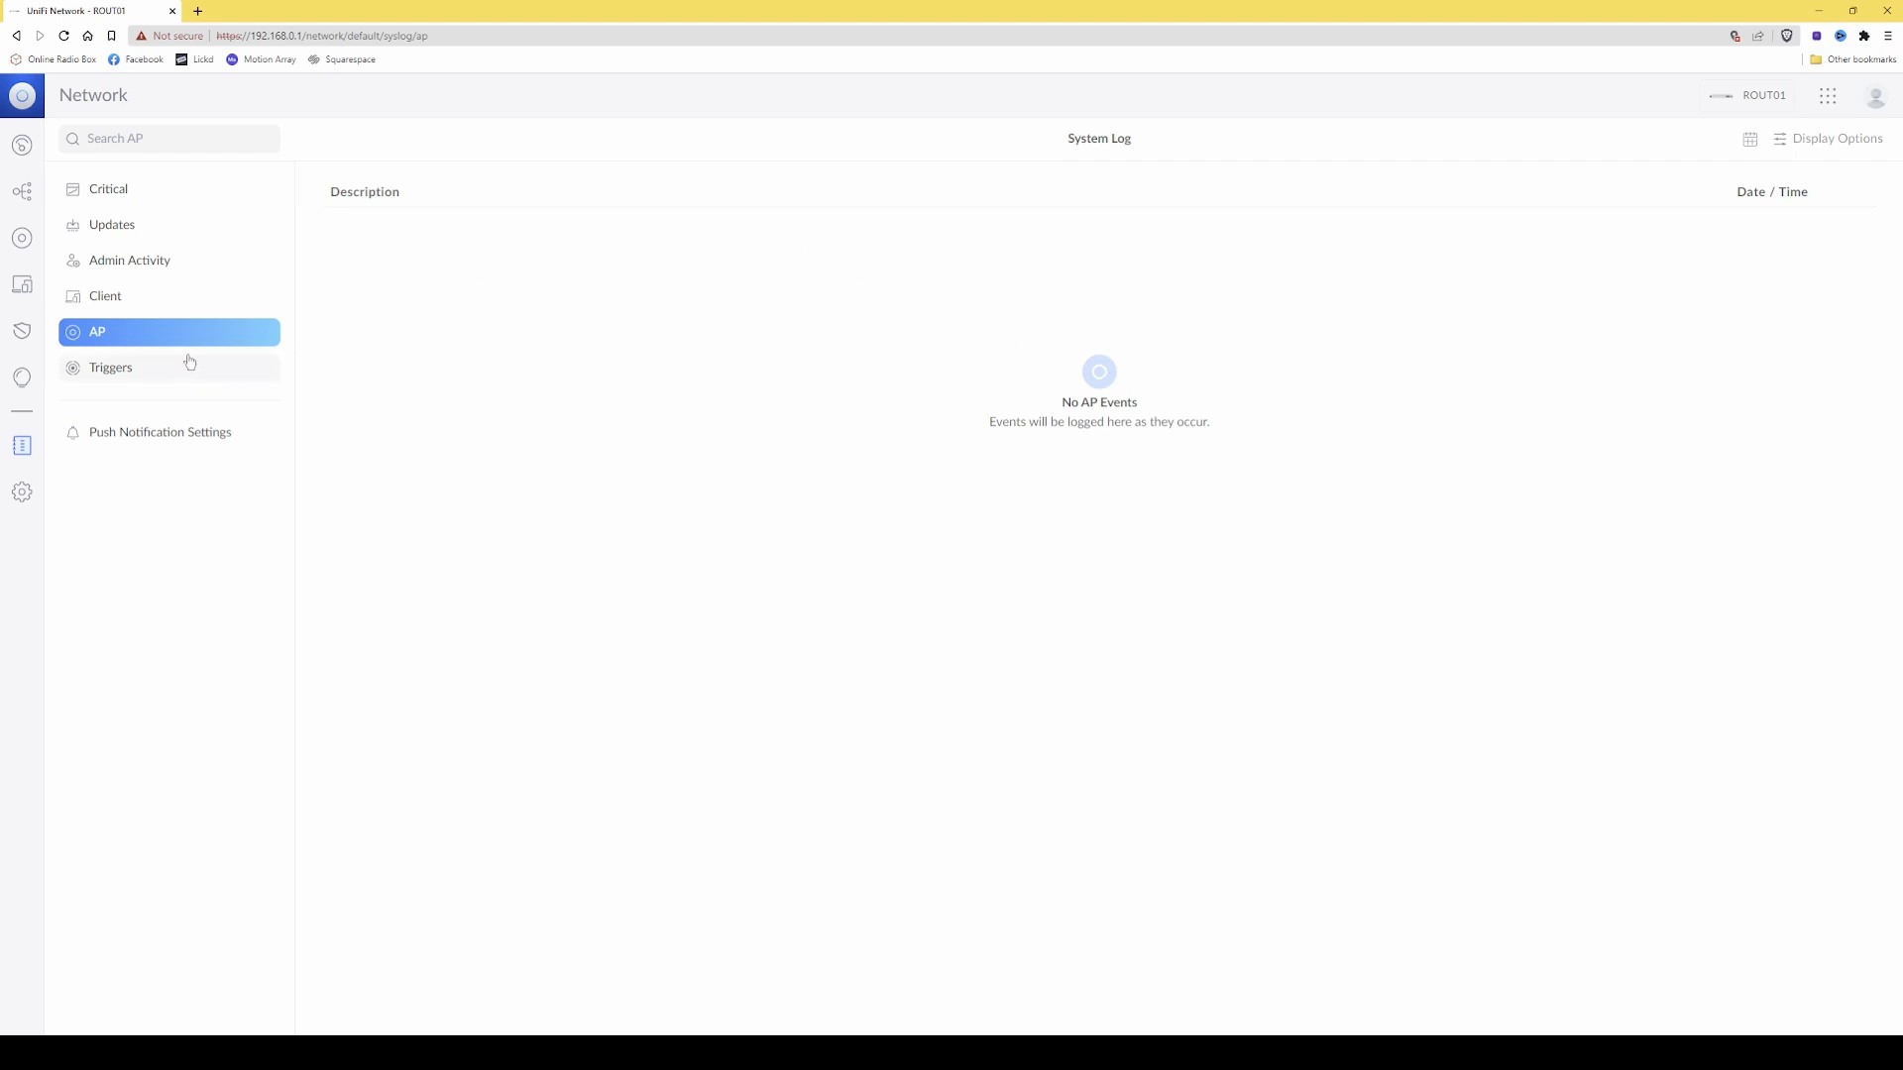
pyautogui.click(114, 373)
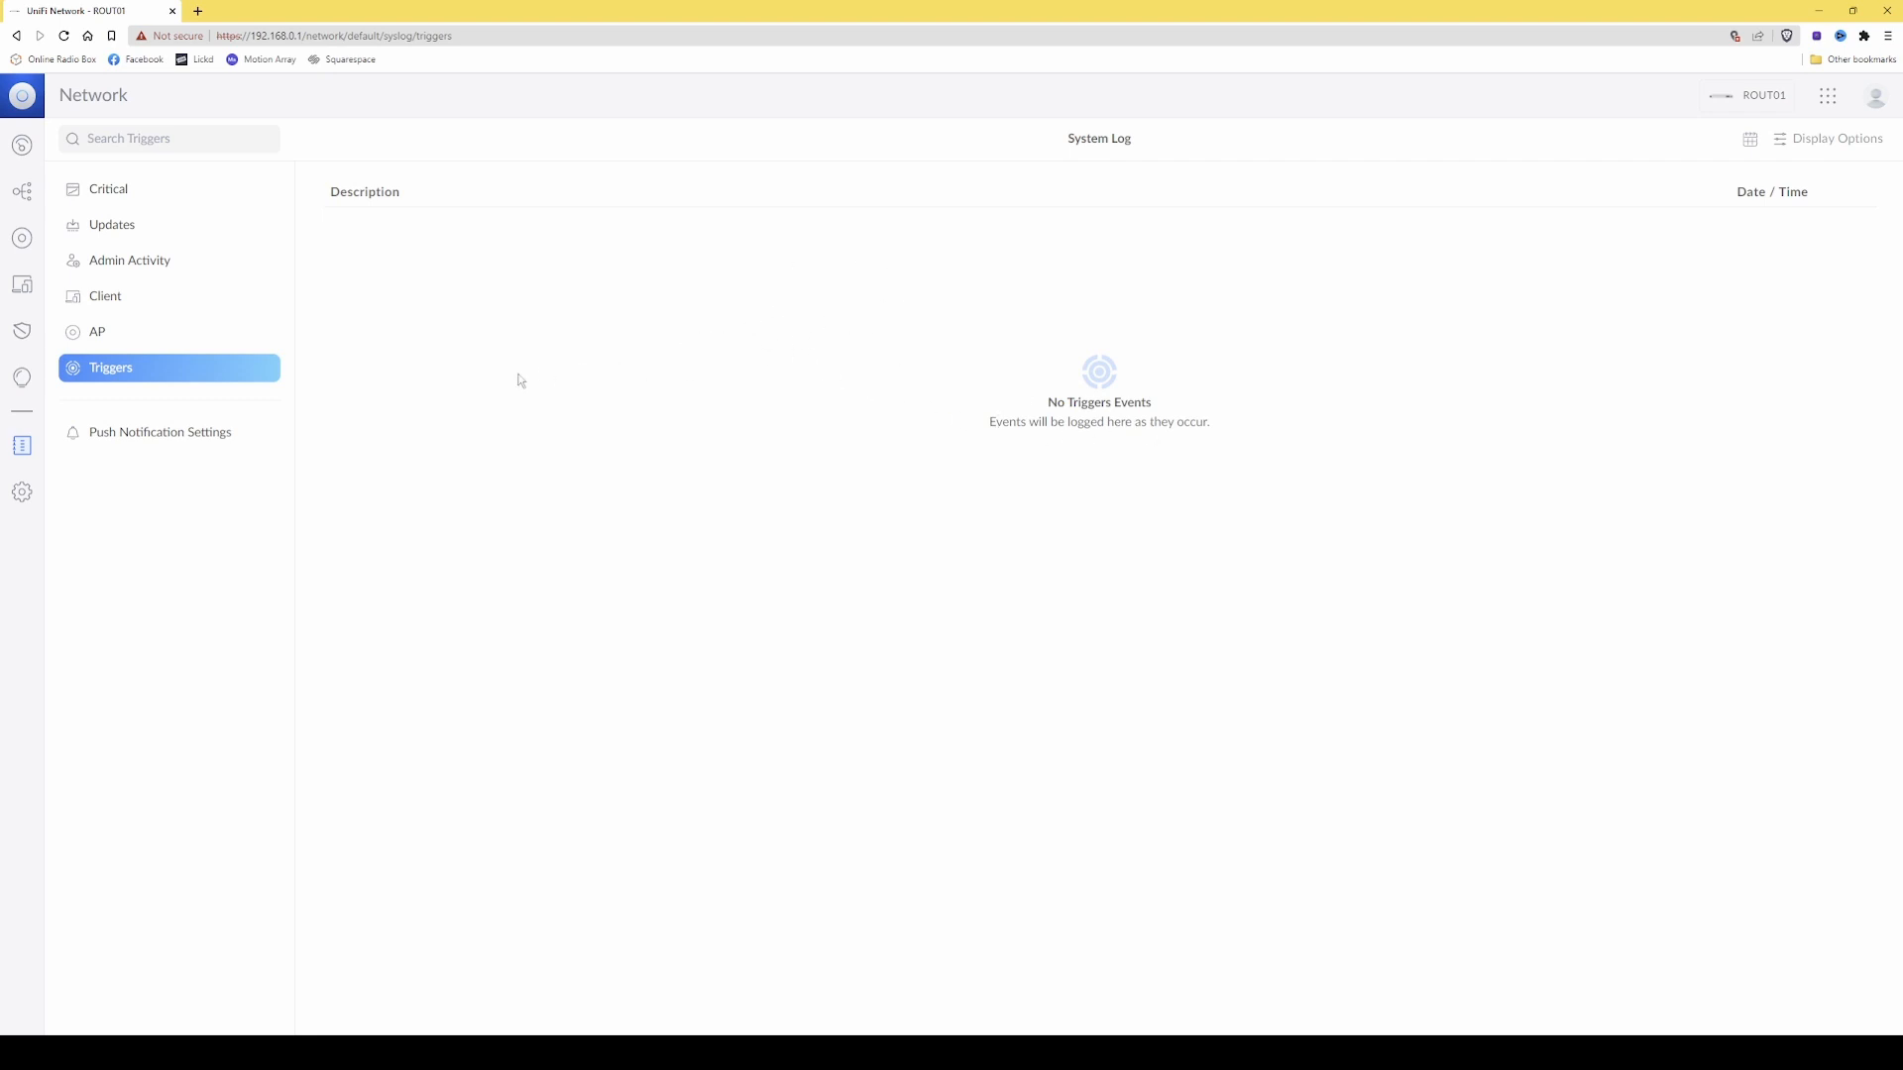
# - Review the push notification settings for critical, security, update, admin and client events
pyautogui.click(151, 434)
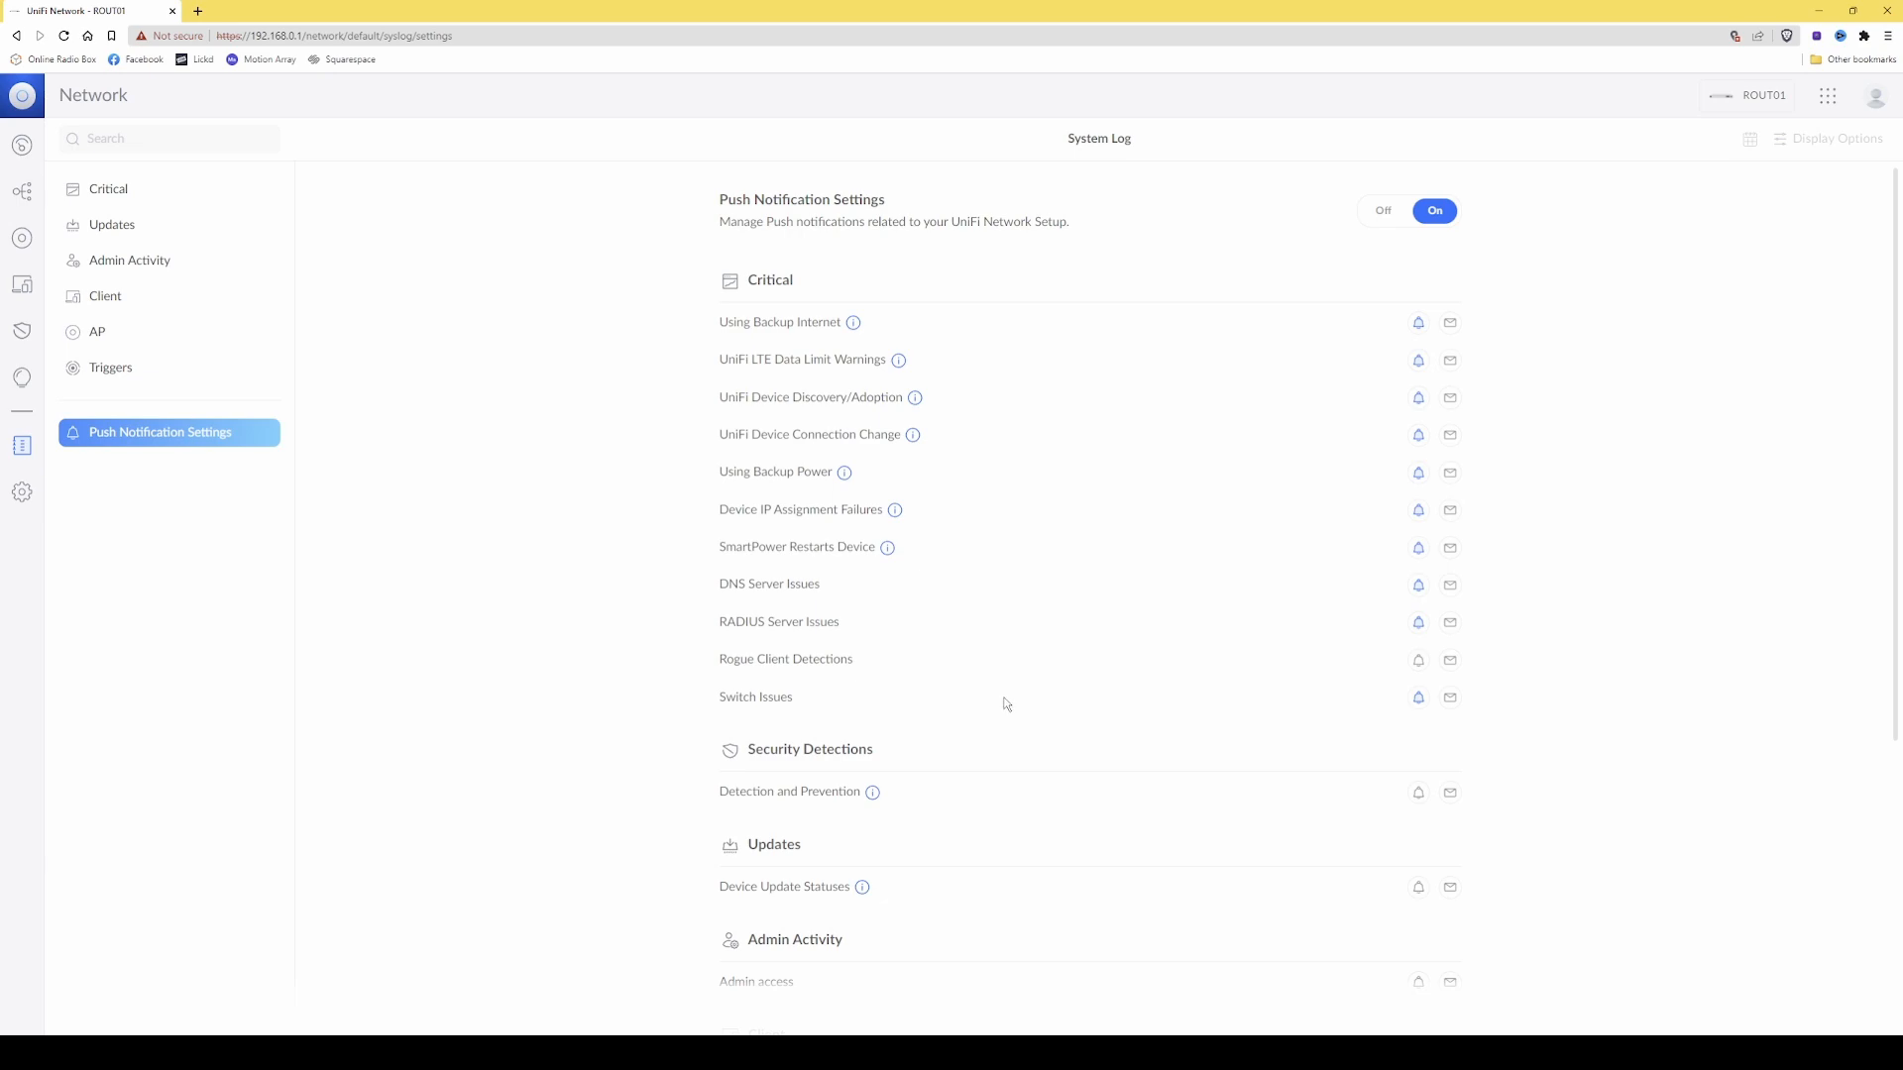
pyautogui.scroll(-1, 1006, 703)
pyautogui.scroll(-3, 1238, 551)
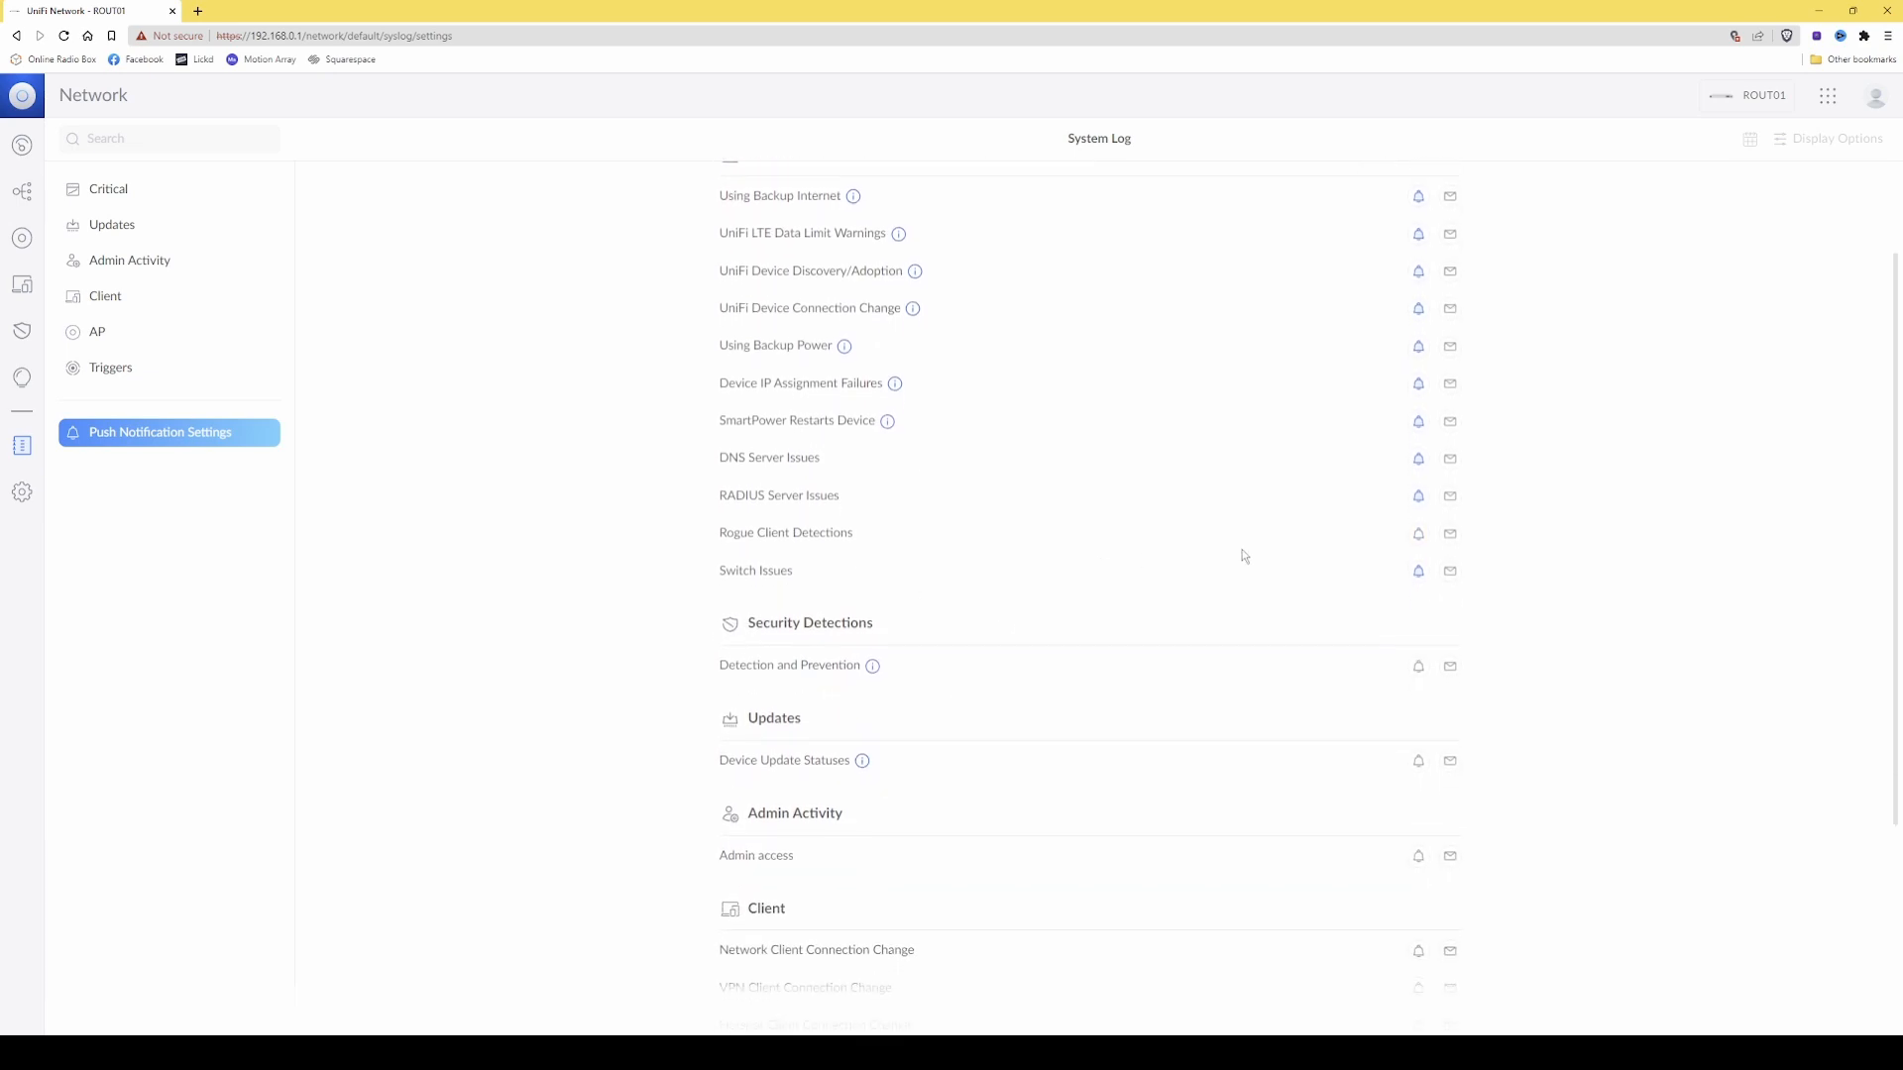
pyautogui.scroll(4, 1238, 551)
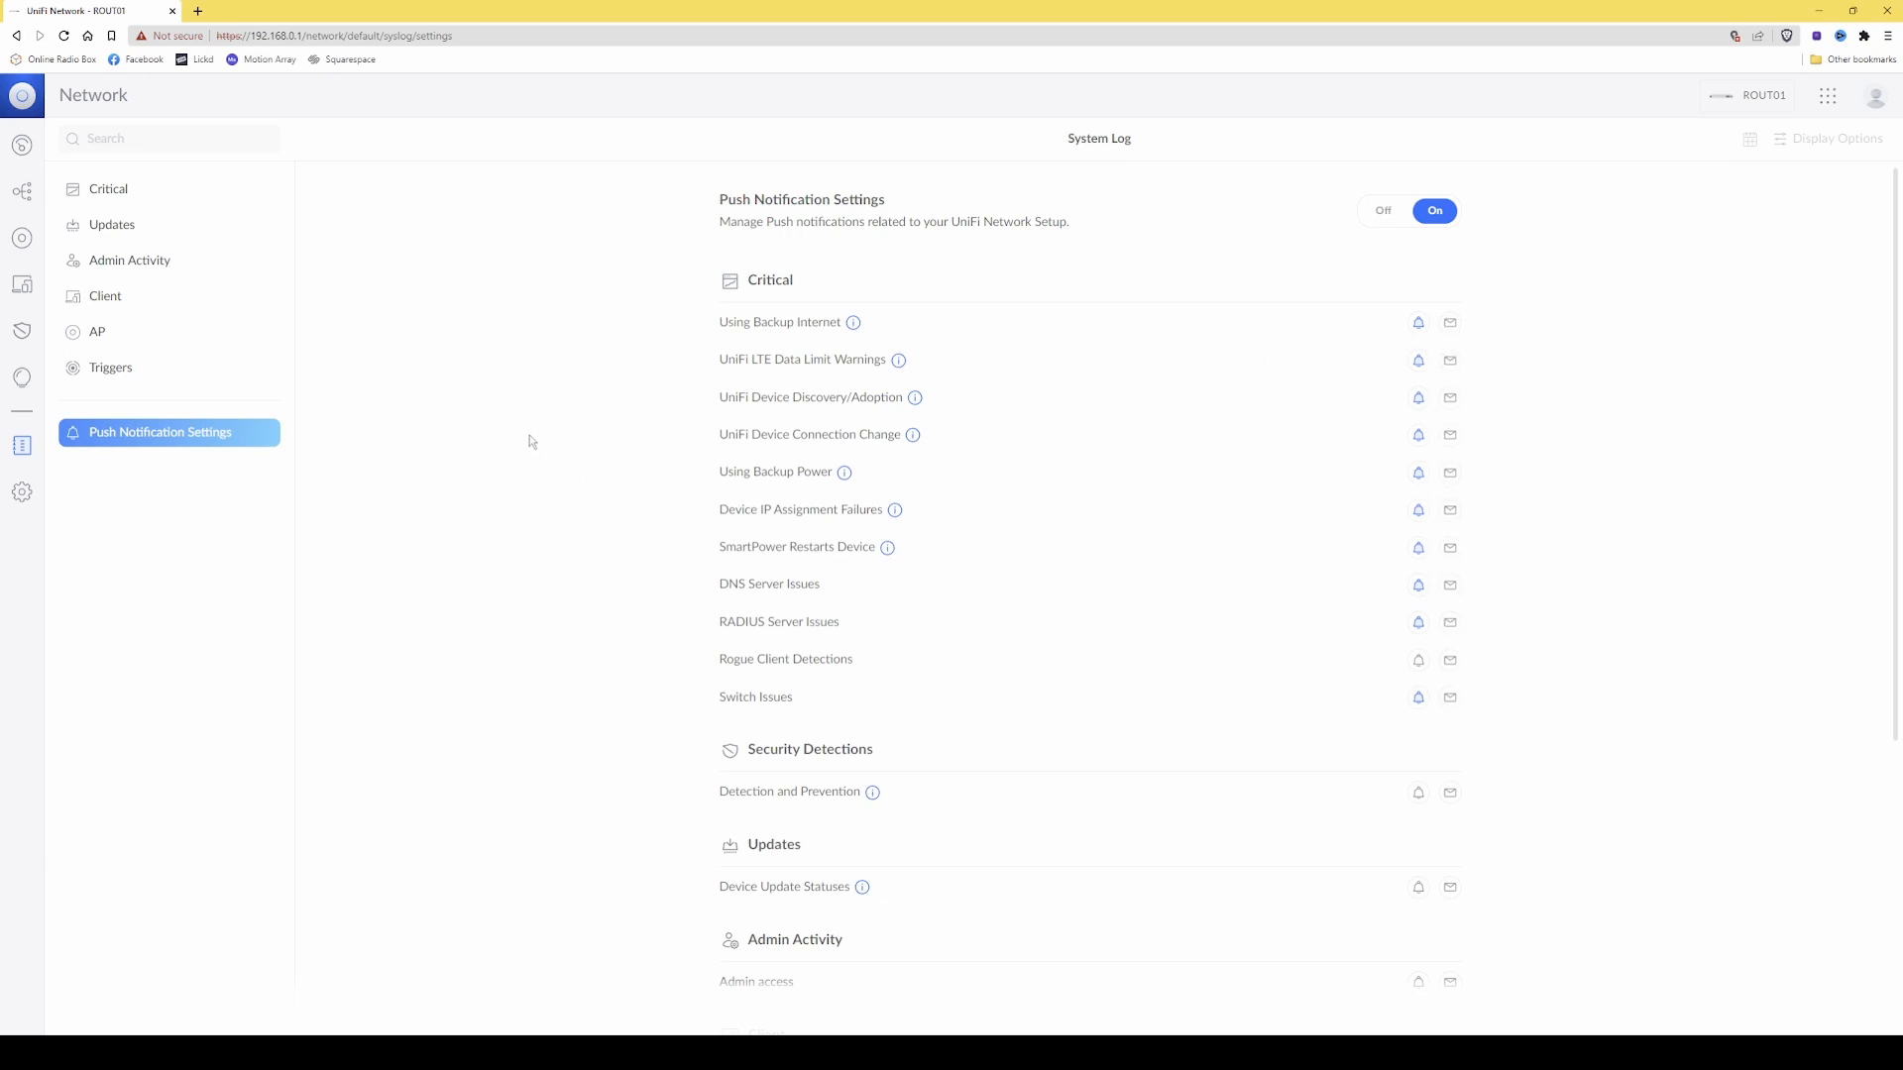
# - Enable IGMP Snooping for the Default network in the global network settings and apply the change
pyautogui.click(22, 493)
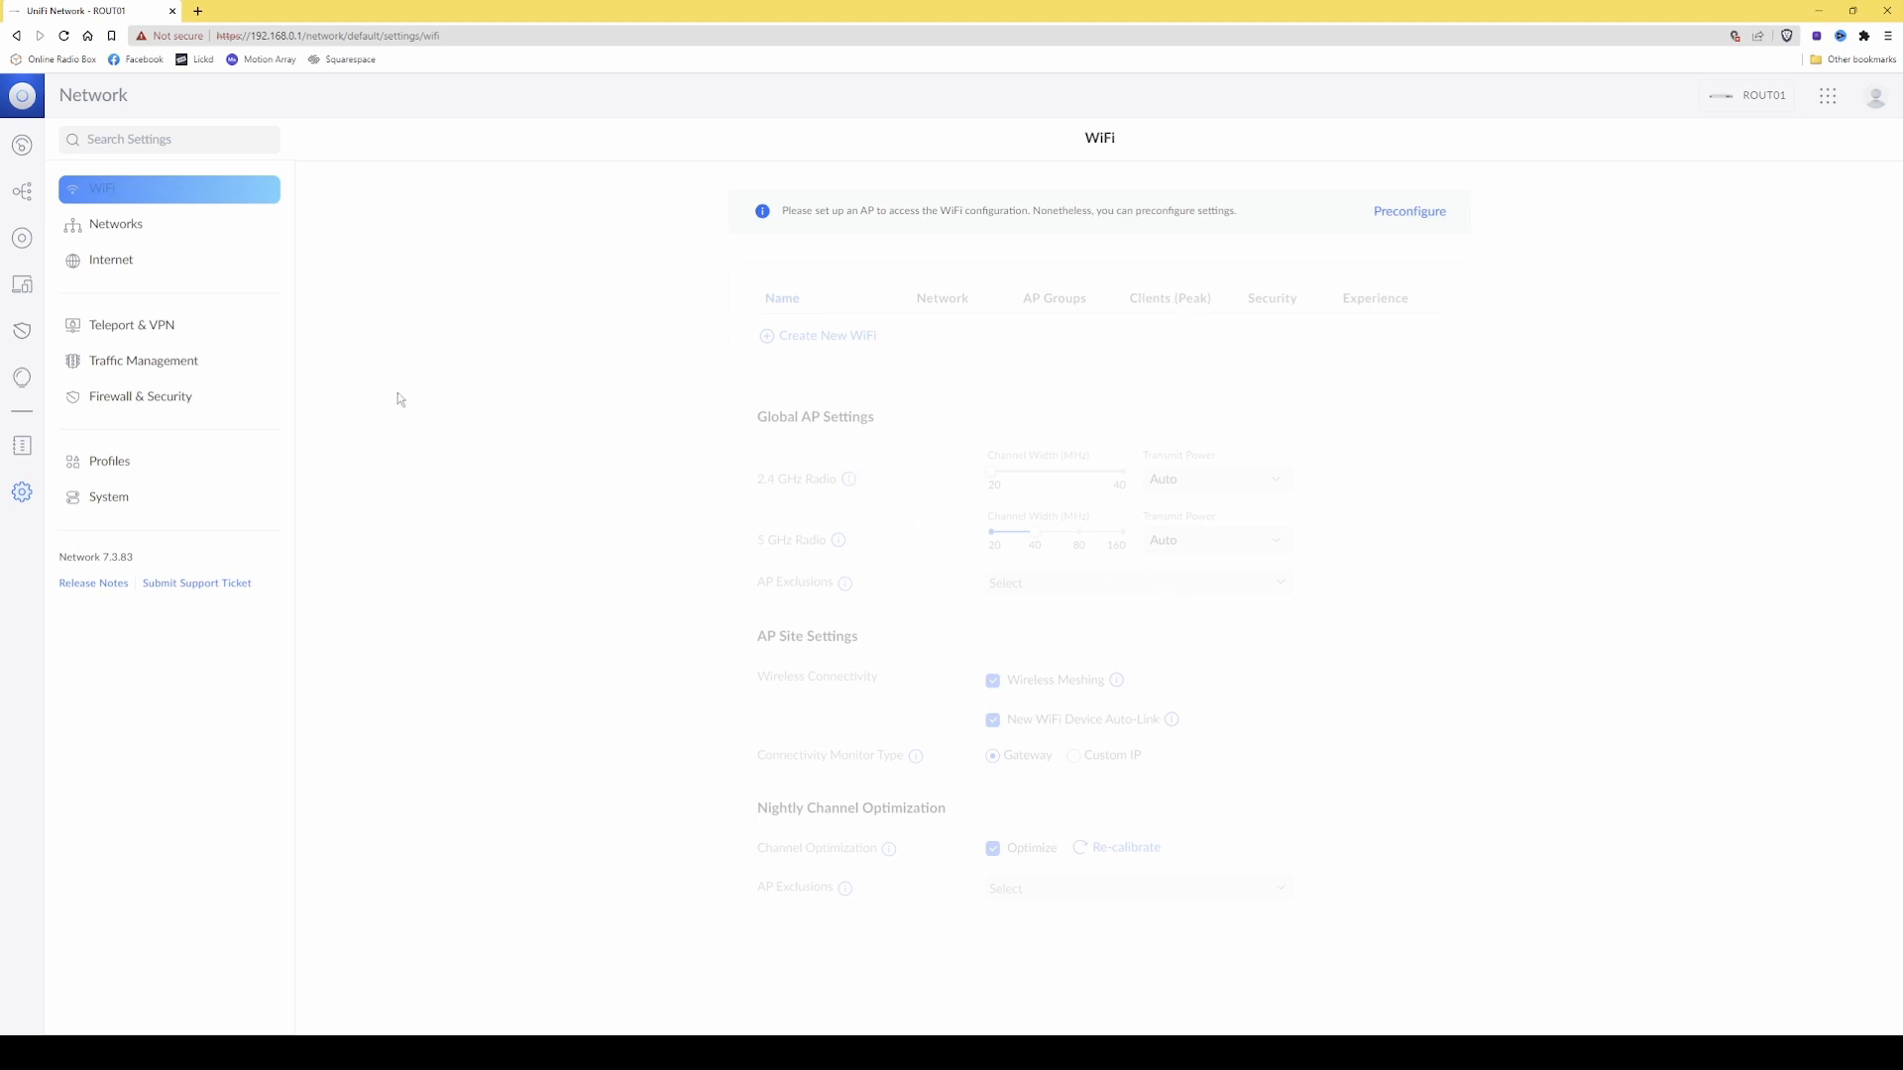
pyautogui.click(127, 226)
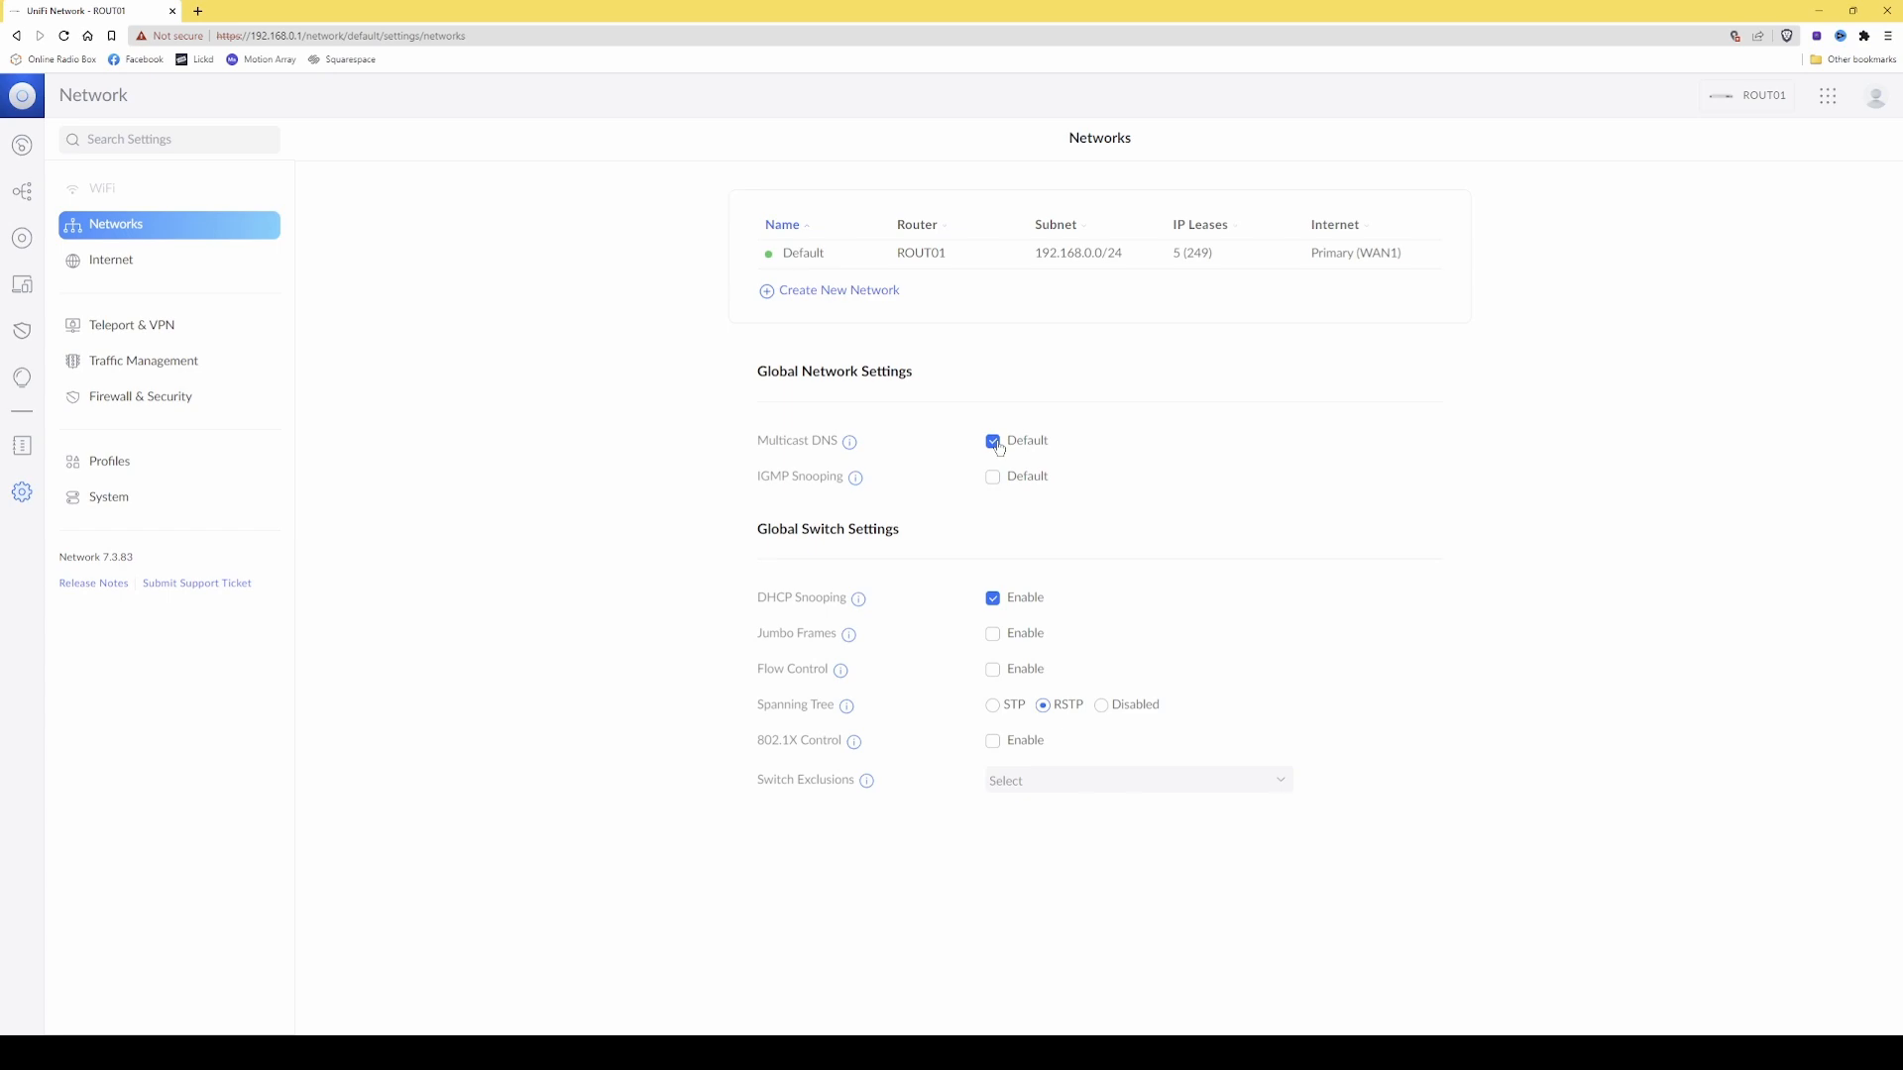
pyautogui.moveTo(851, 452)
pyautogui.moveTo(856, 486)
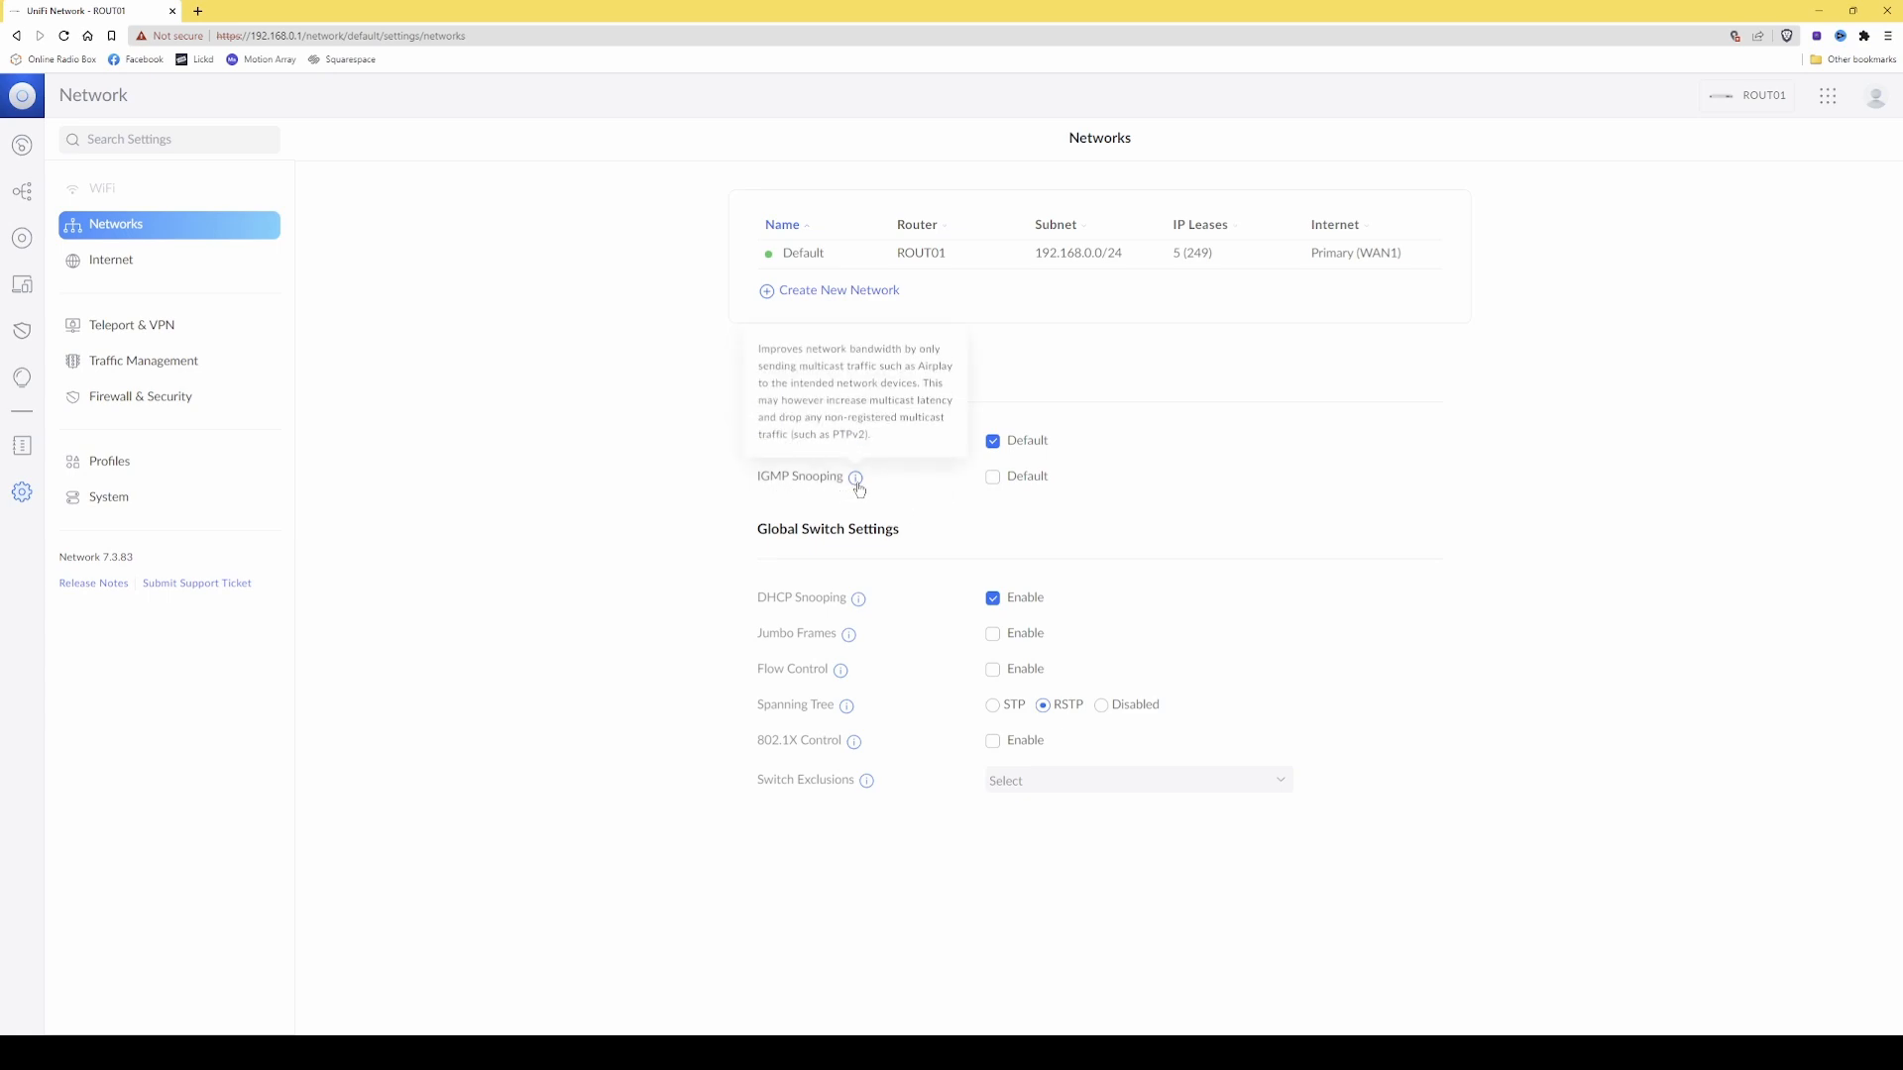
pyautogui.click(993, 478)
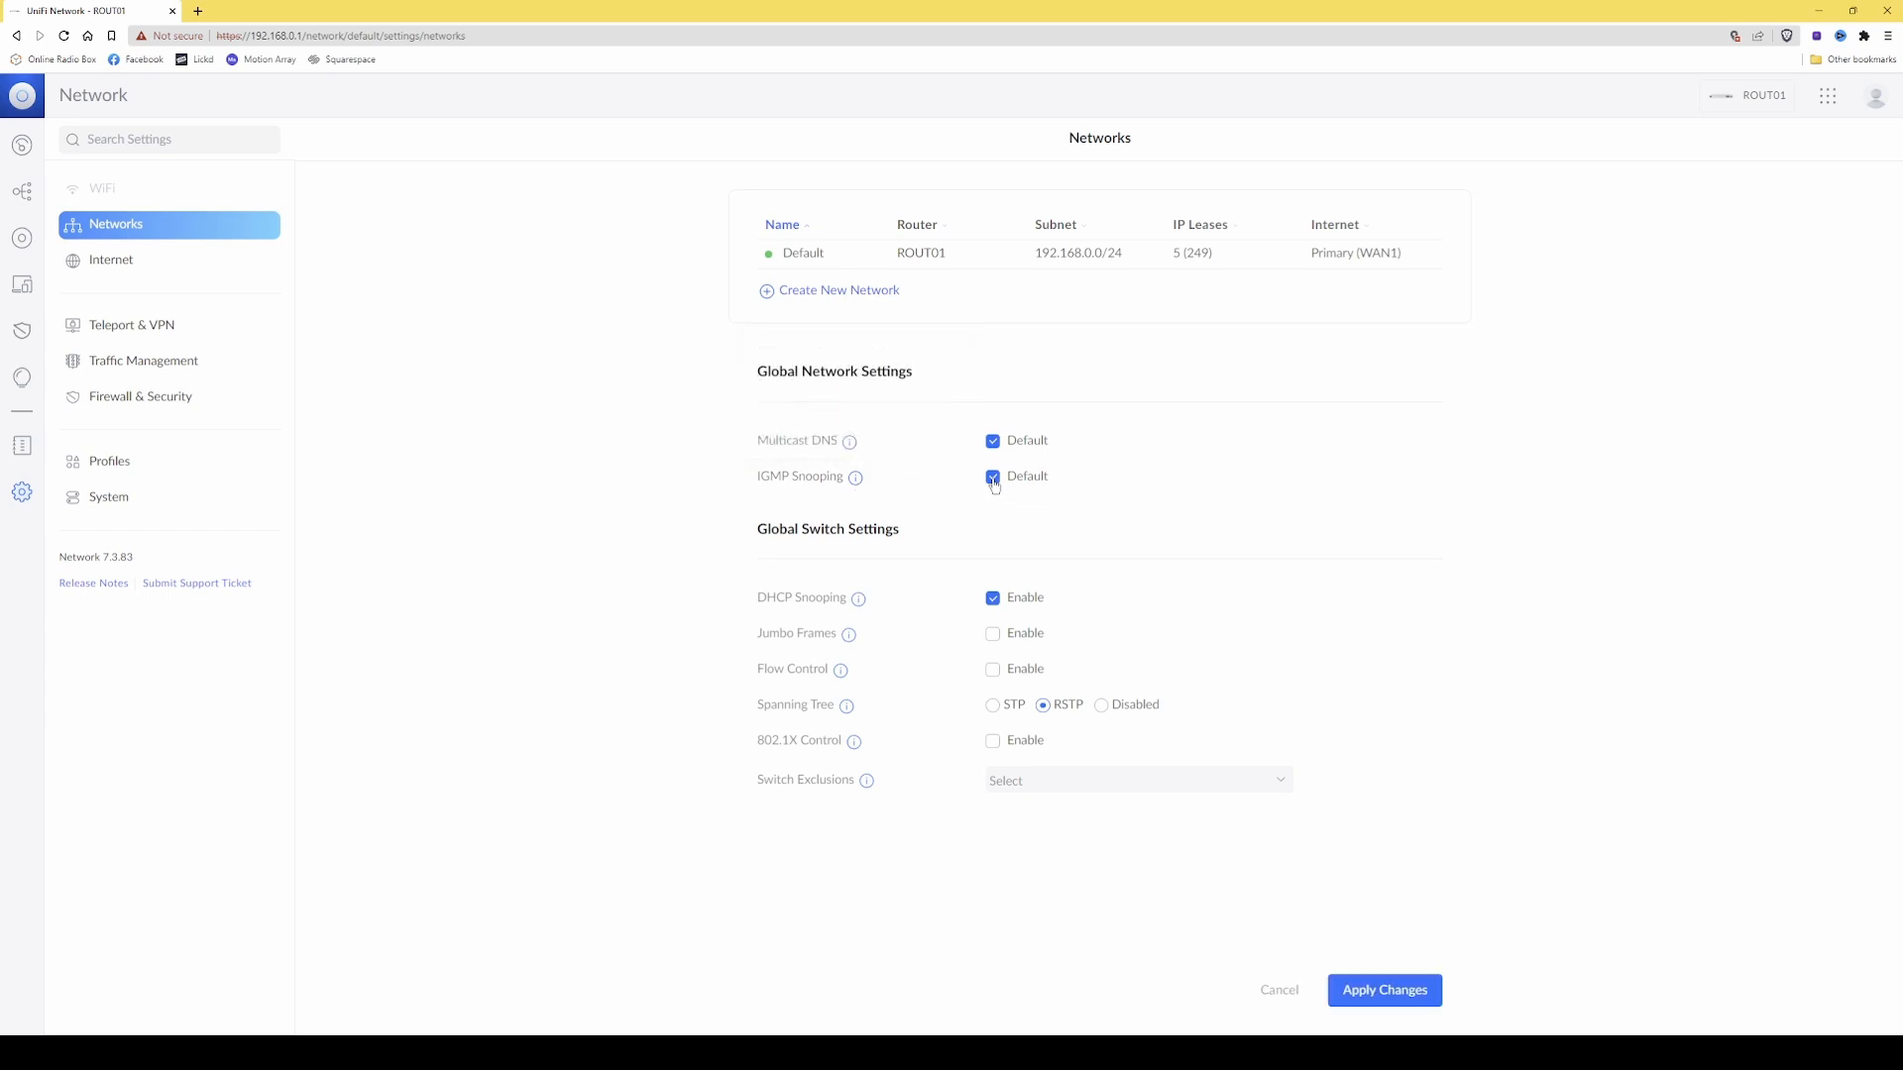
pyautogui.moveTo(856, 484)
pyautogui.moveTo(859, 604)
pyautogui.moveTo(844, 674)
pyautogui.click(1392, 994)
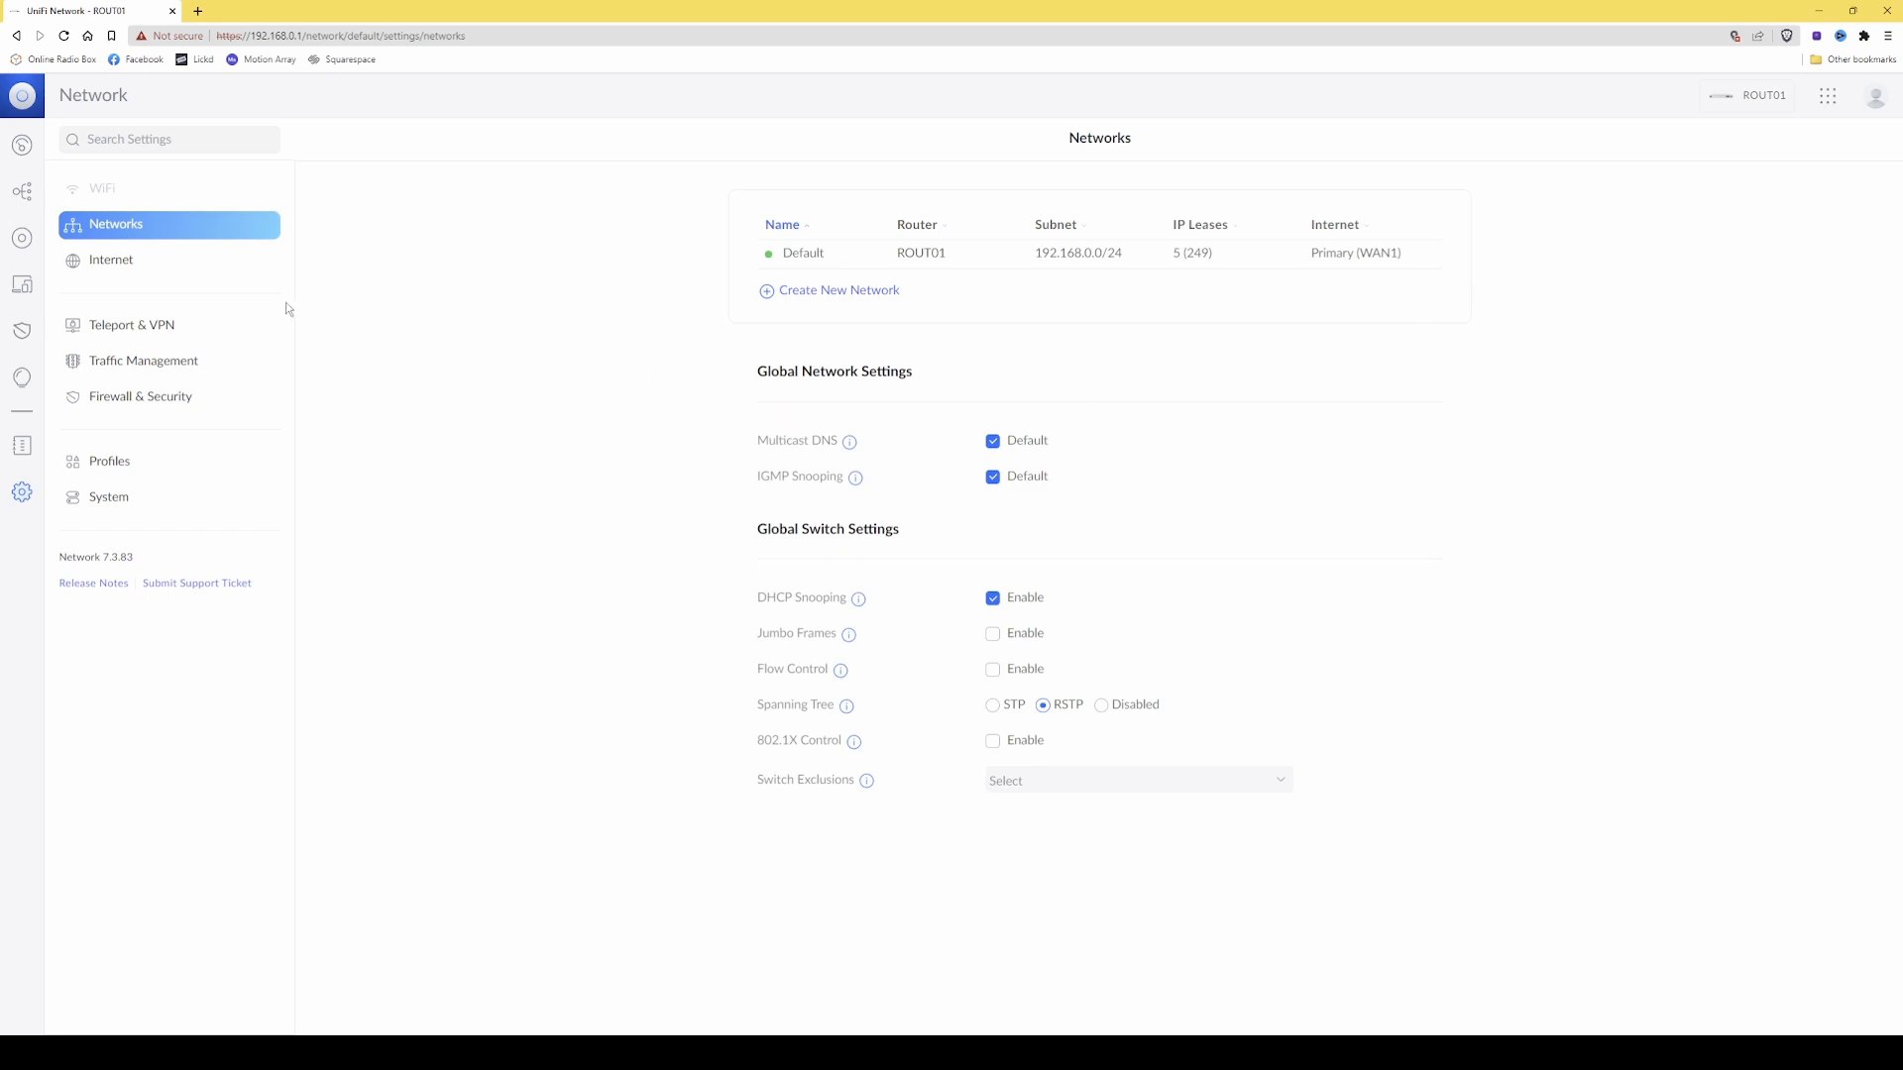
# - Check the WAN port and load balancing settings, and disable Teleport in the VPN settings, applying the change
pyautogui.click(111, 261)
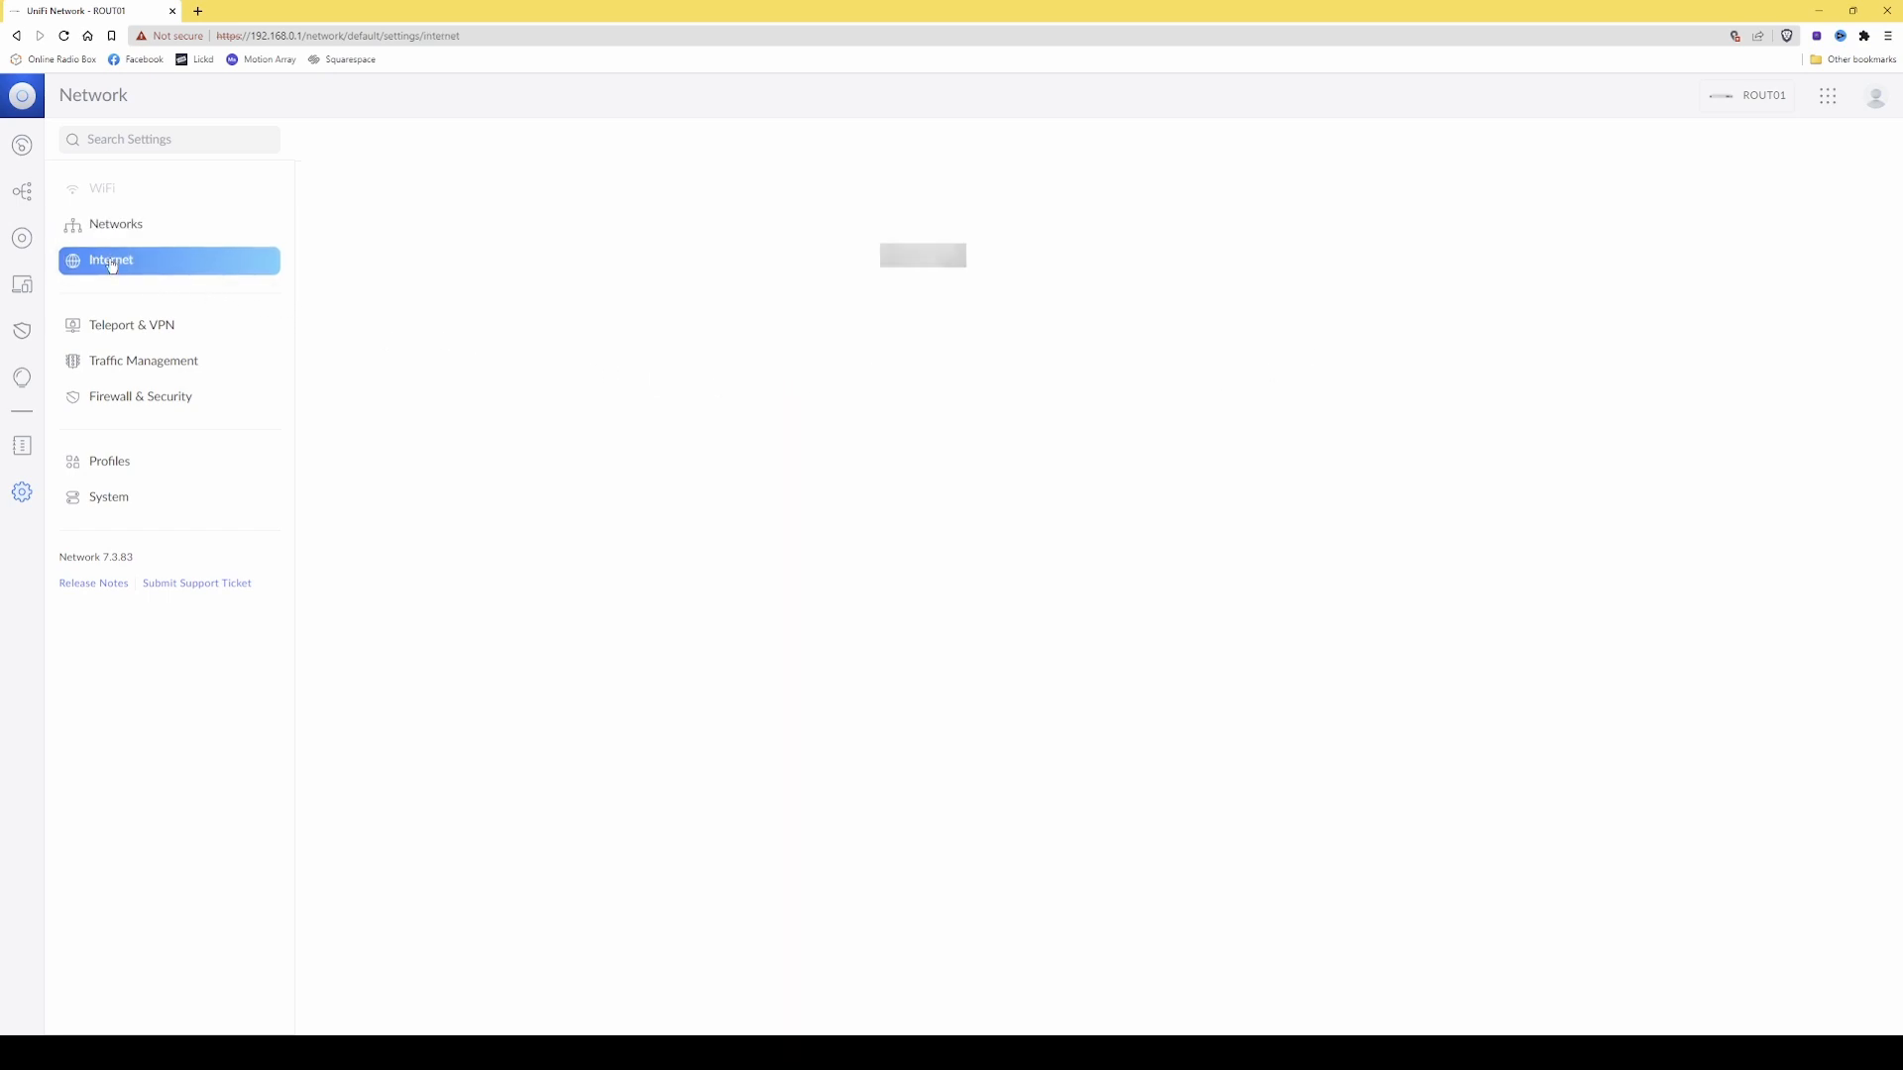
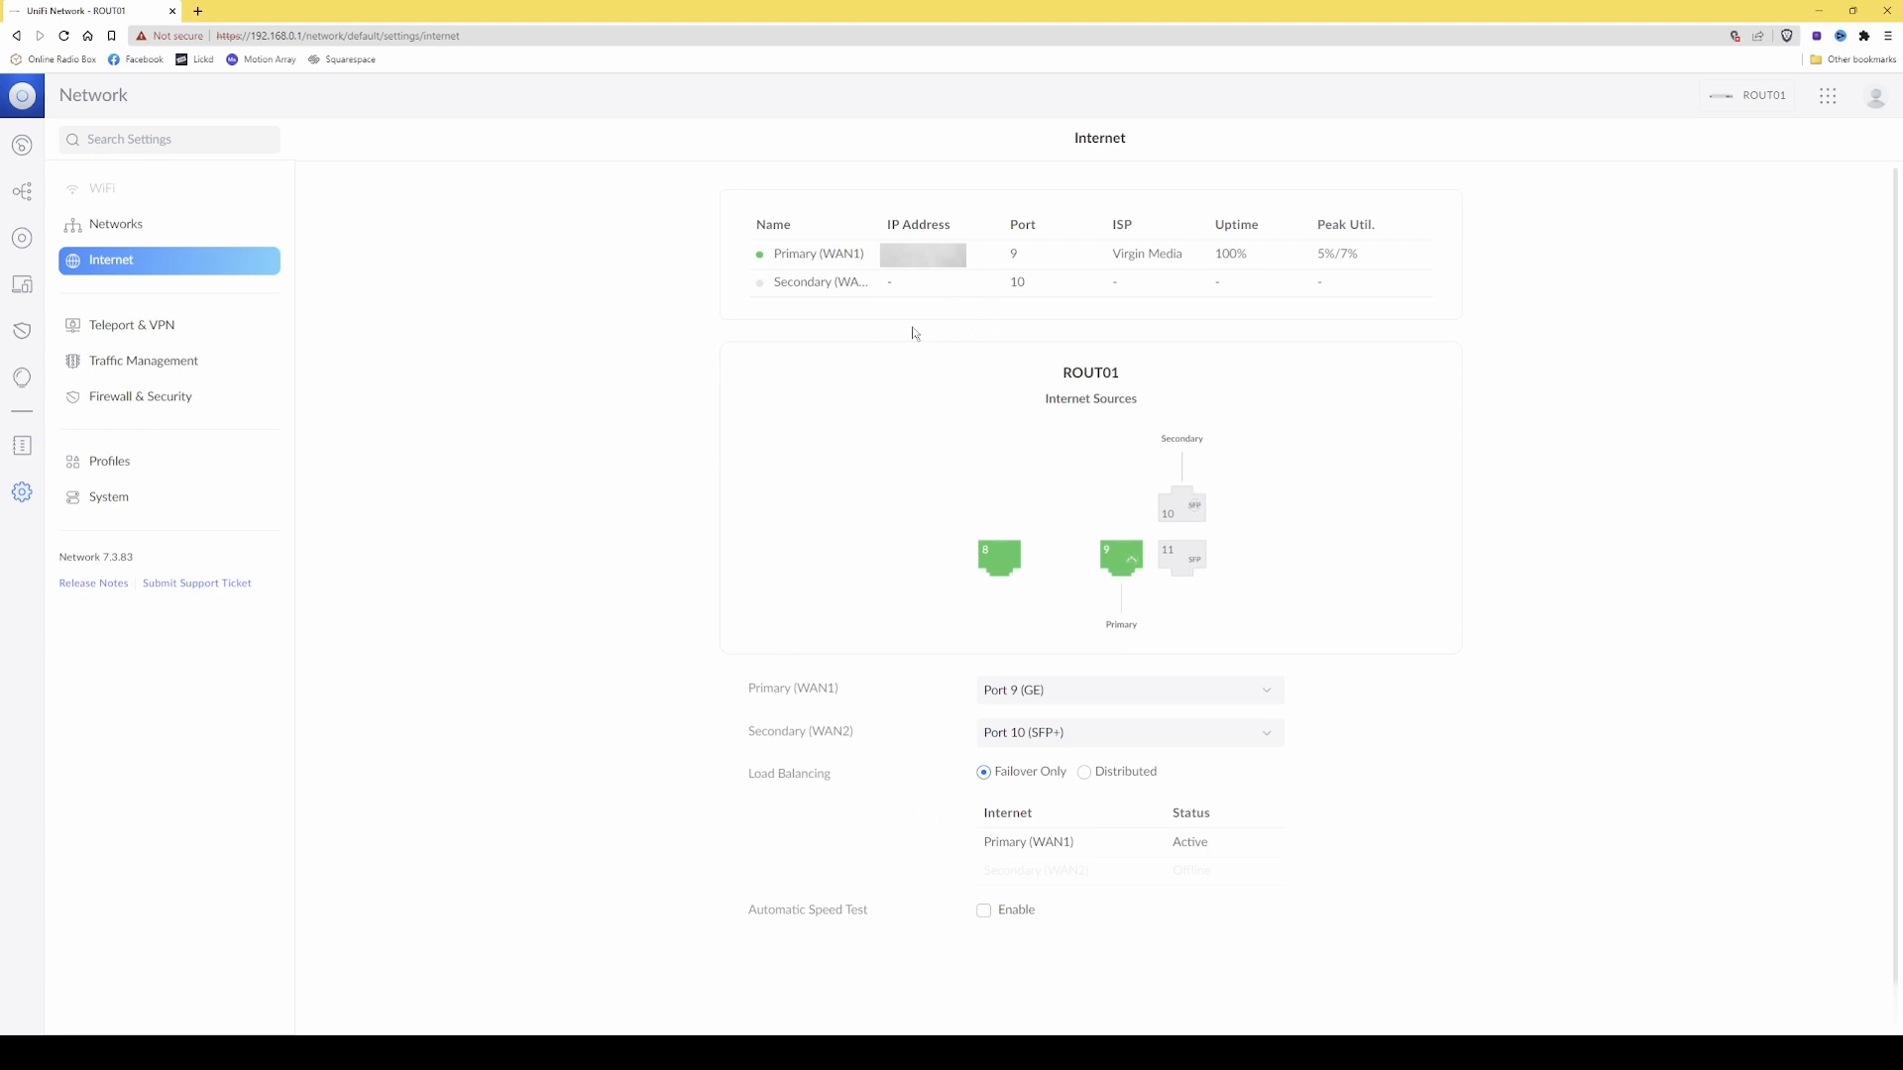
pyautogui.click(163, 330)
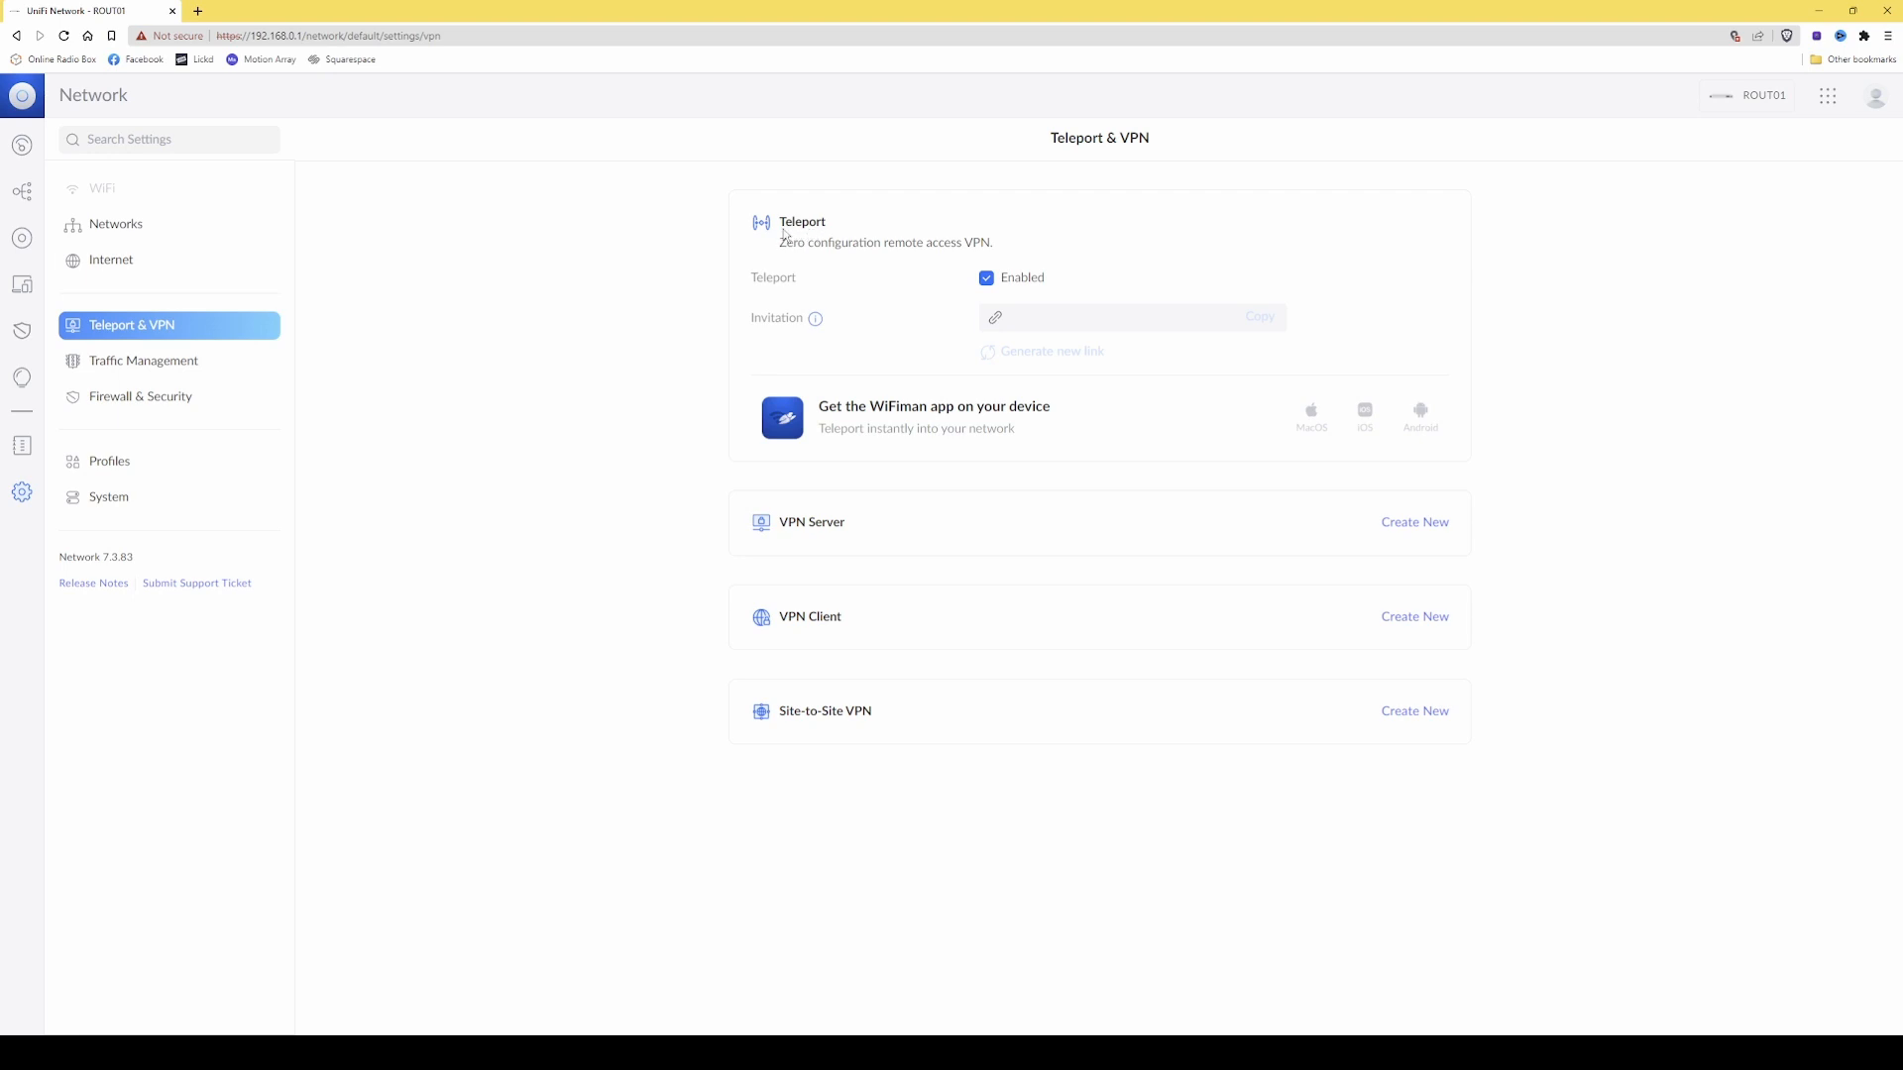
pyautogui.click(987, 280)
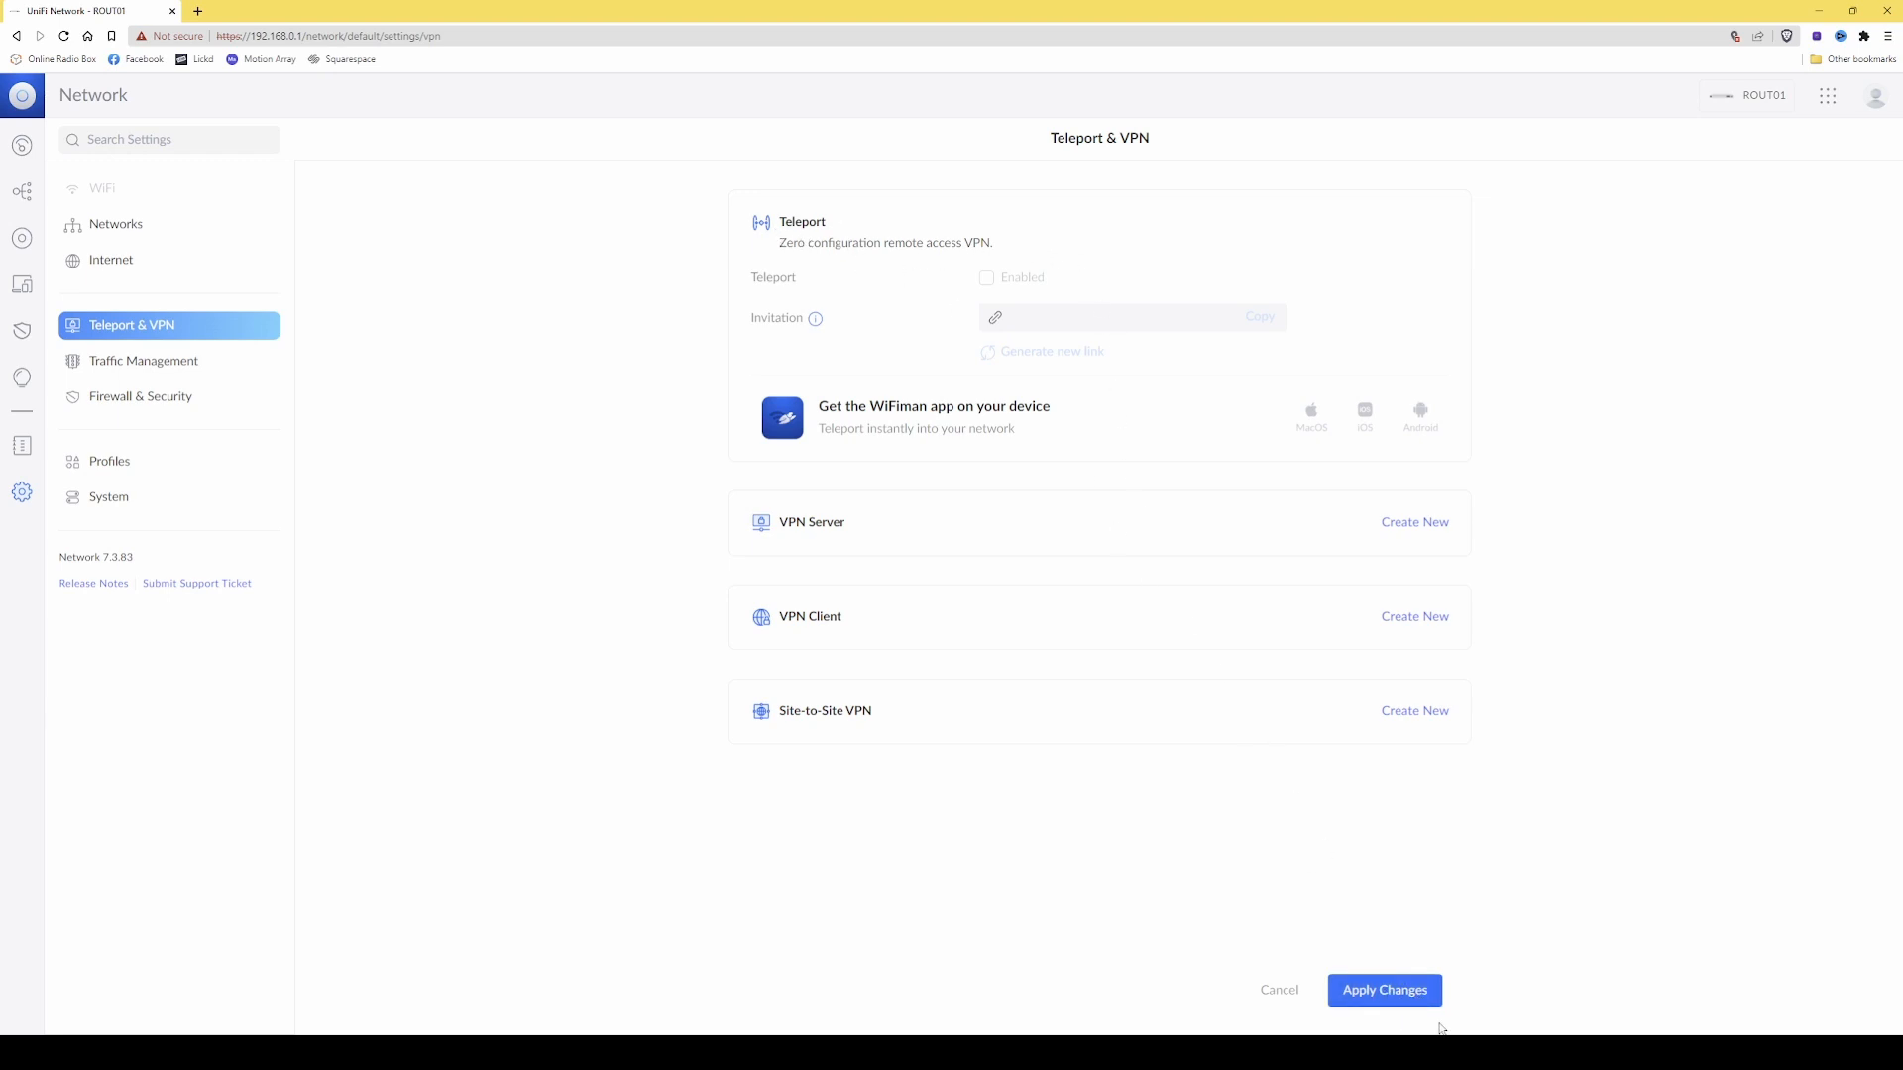
pyautogui.click(1387, 995)
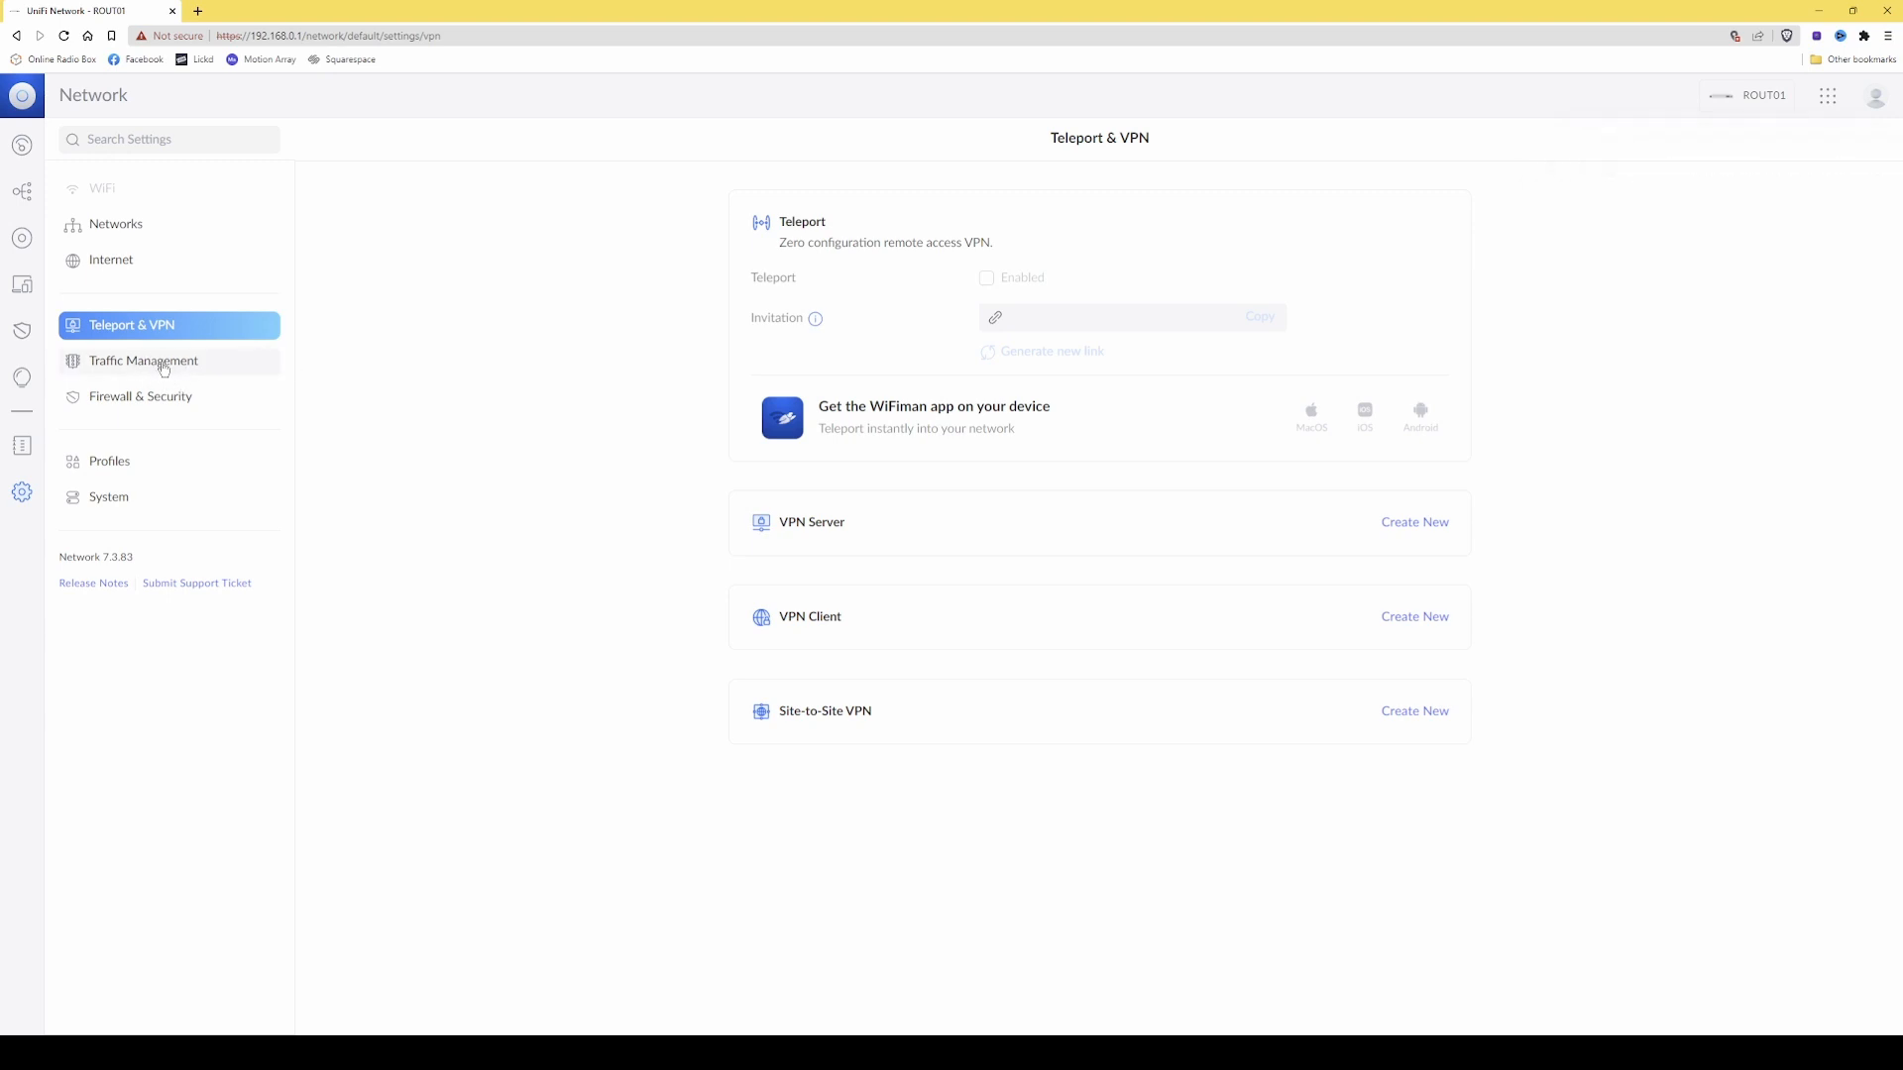
# - Review the traffic management settings and open the firewall and security settings
pyautogui.click(165, 366)
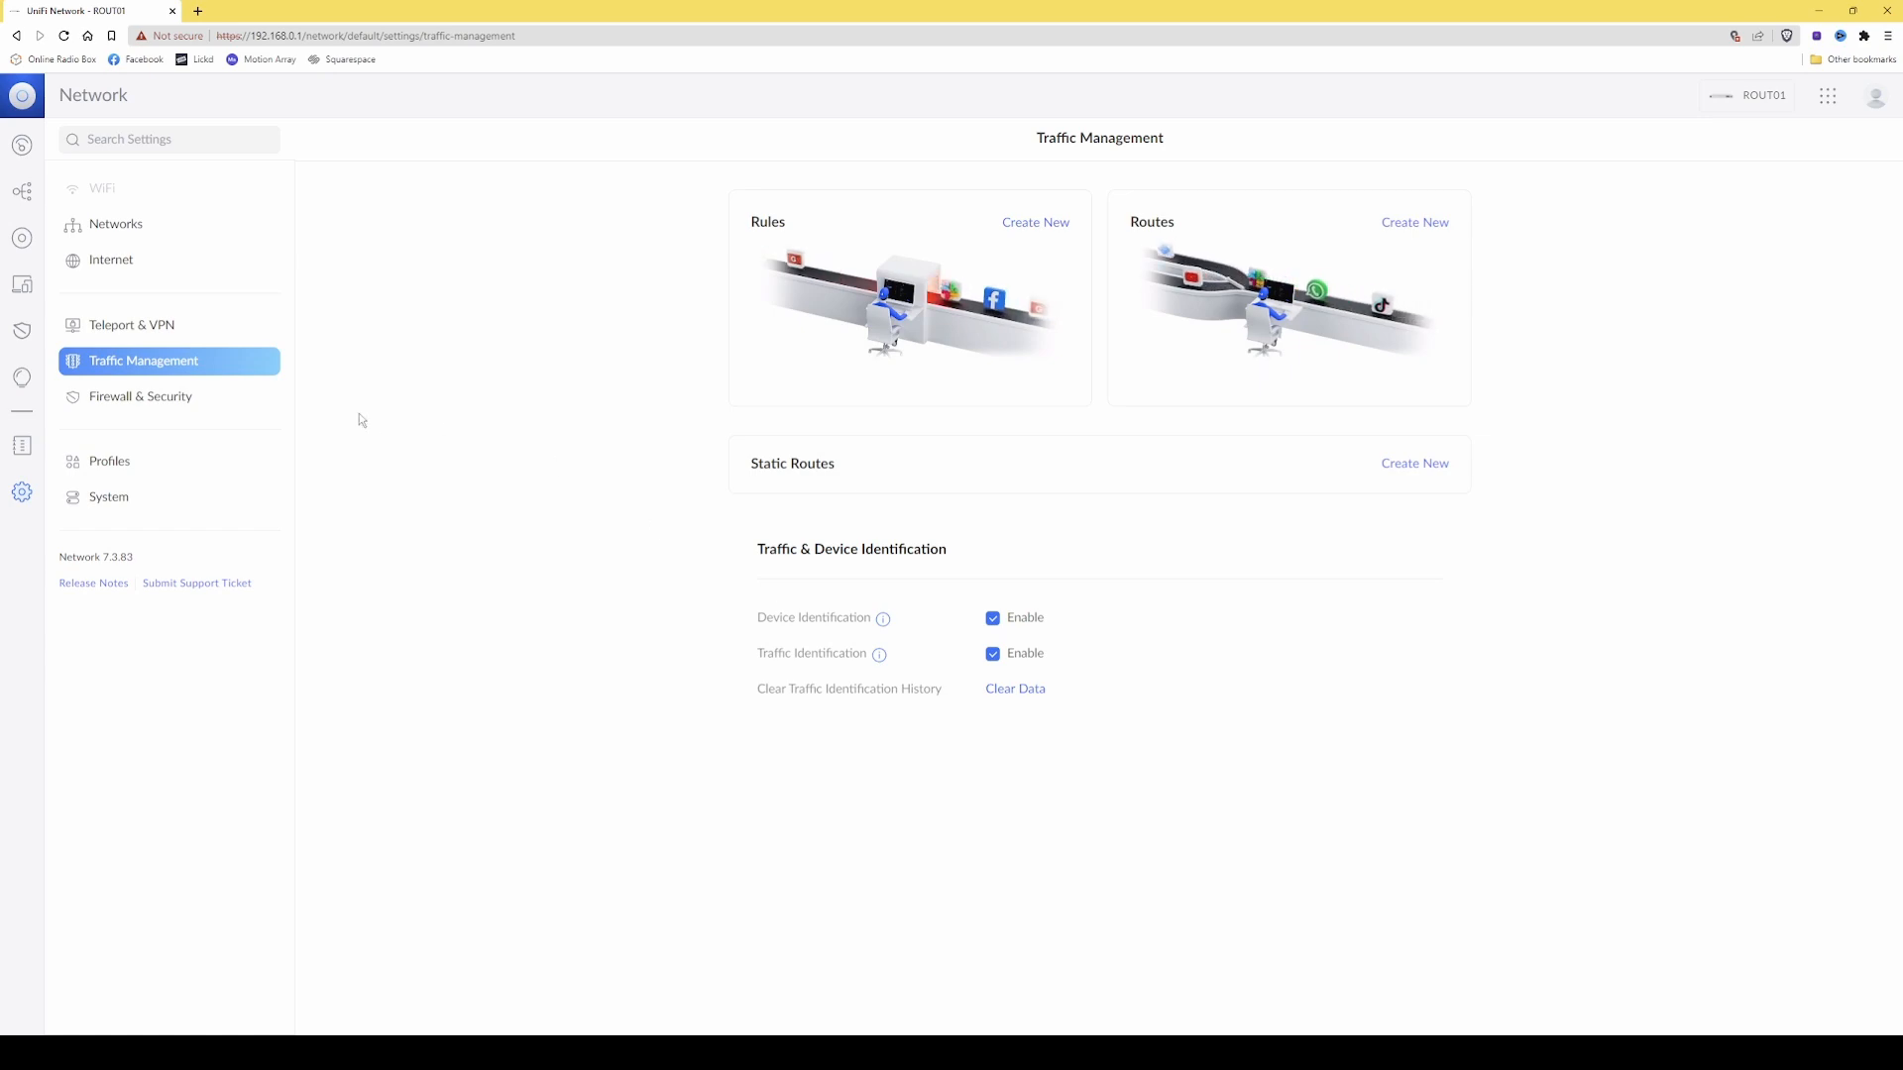
pyautogui.click(163, 400)
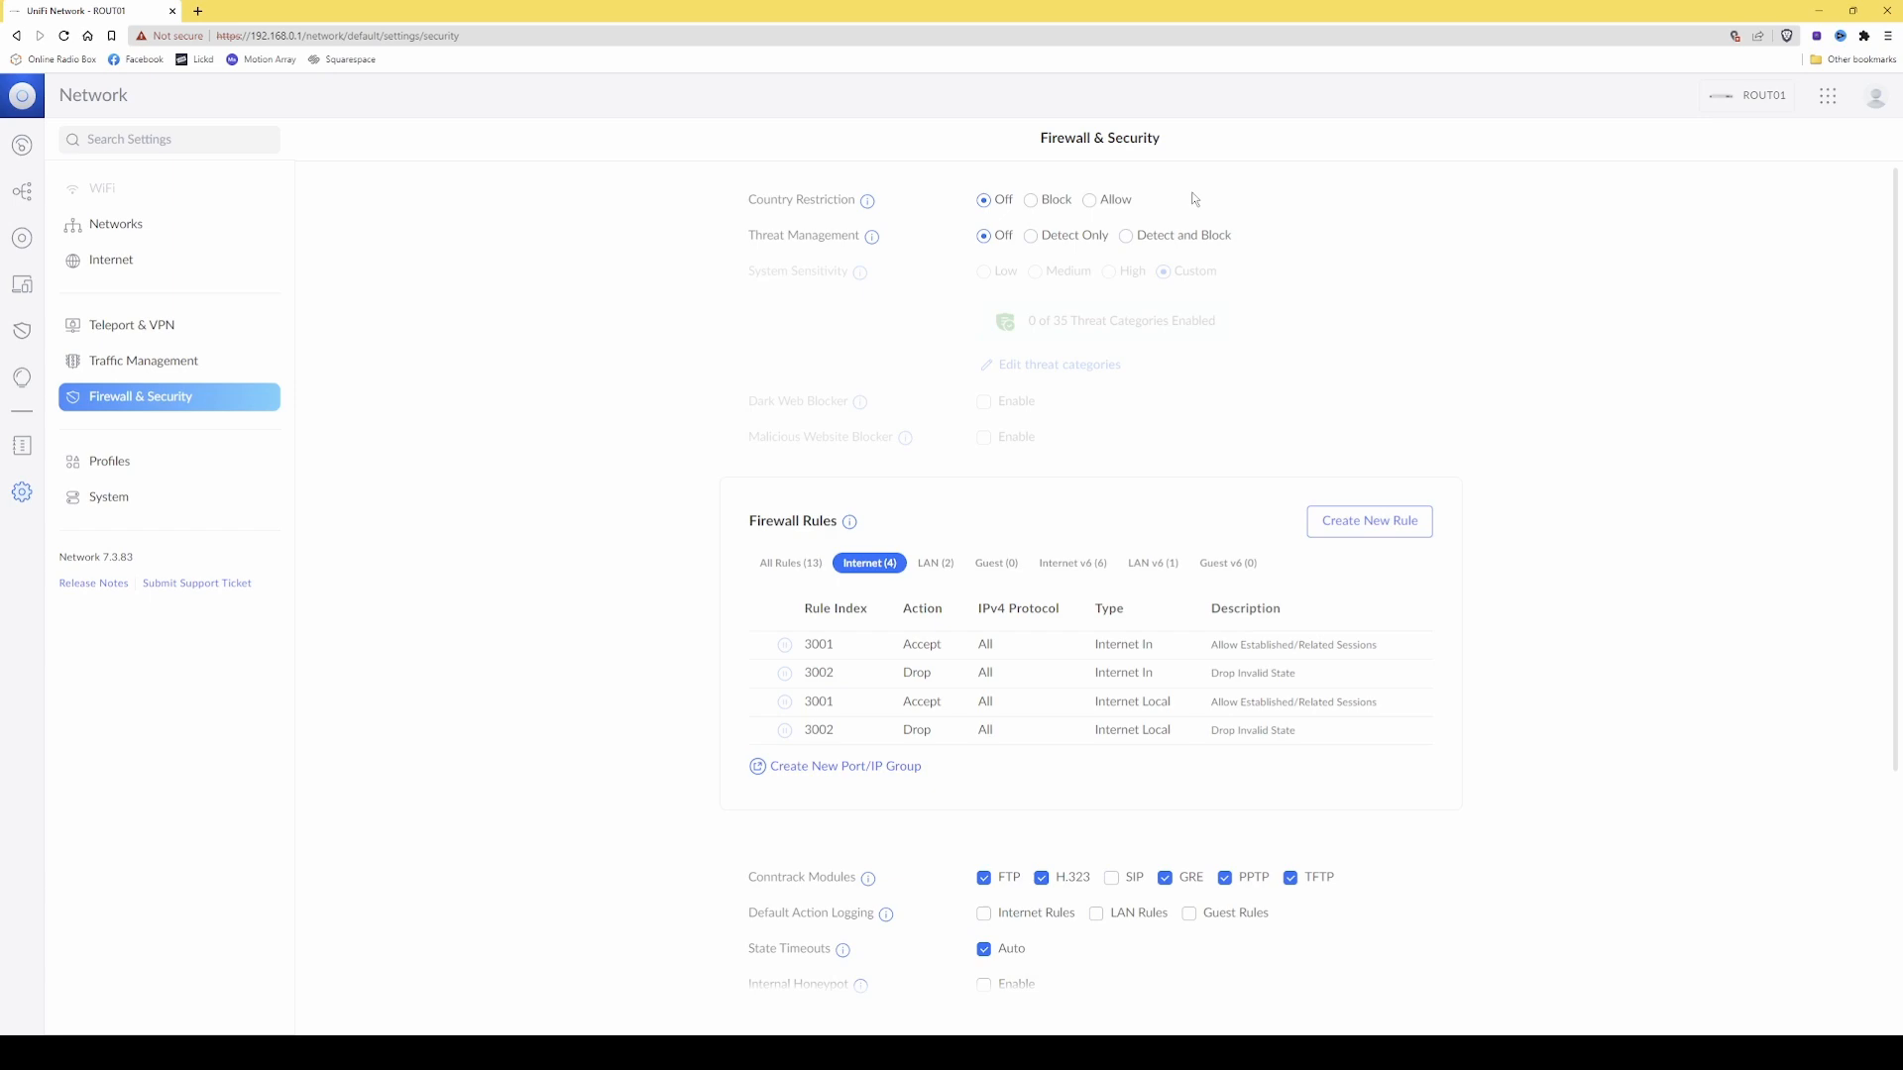
pyautogui.click(1036, 202)
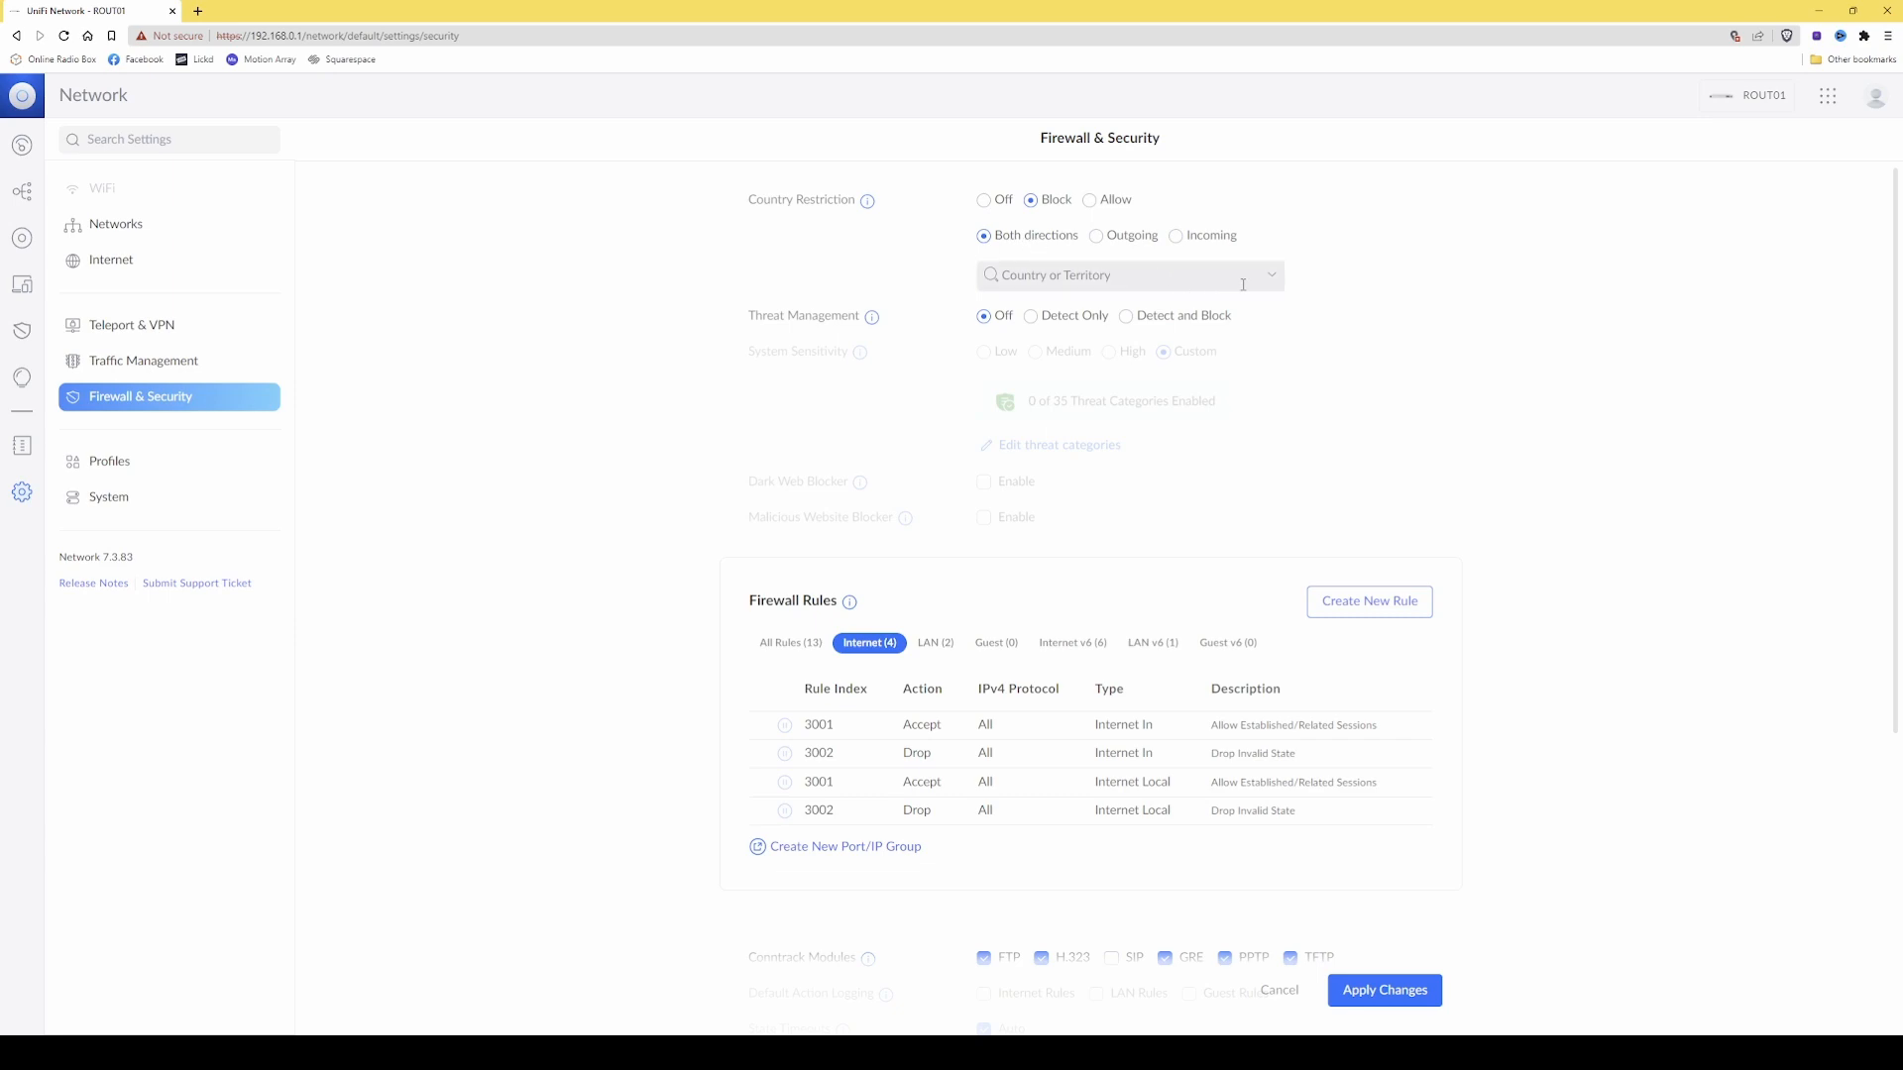
pyautogui.click(1243, 284)
pyautogui.scroll(-3, 1140, 349)
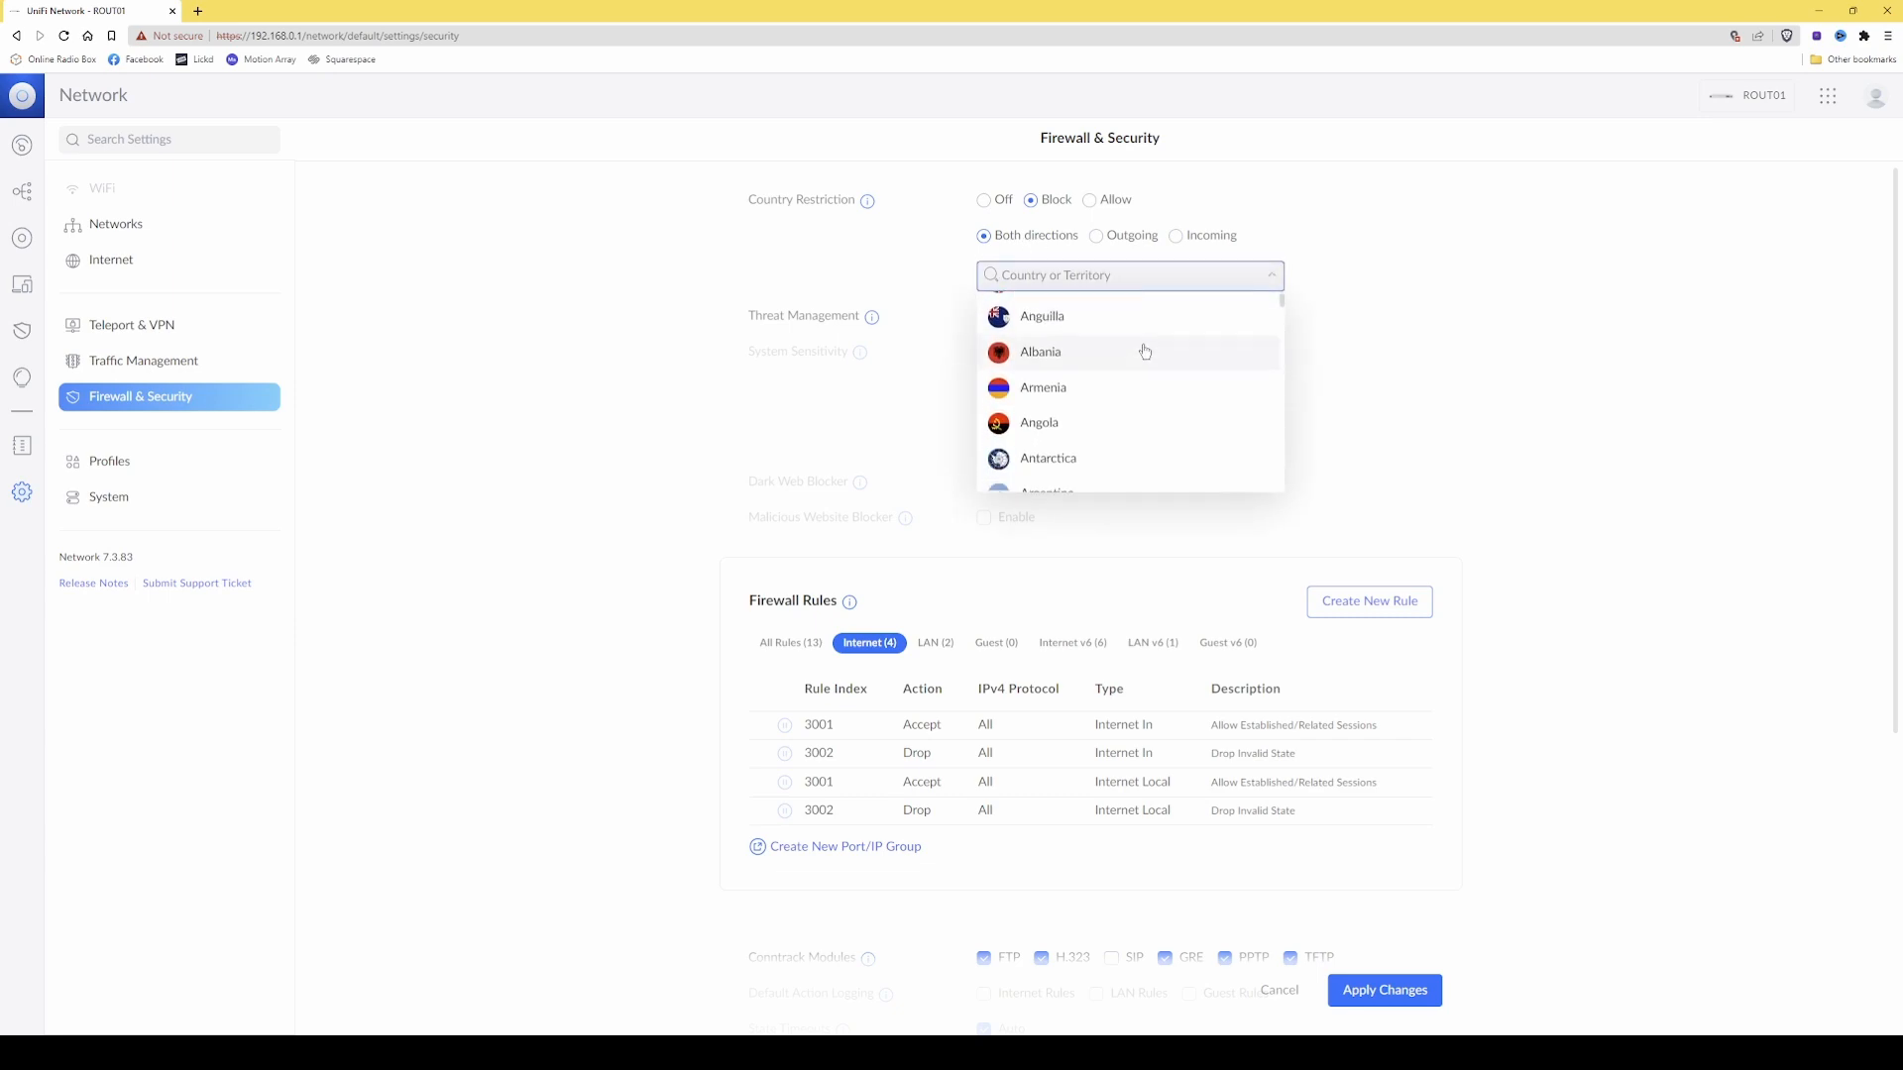
pyautogui.scroll(1, 1146, 350)
pyautogui.scroll(2, 1146, 350)
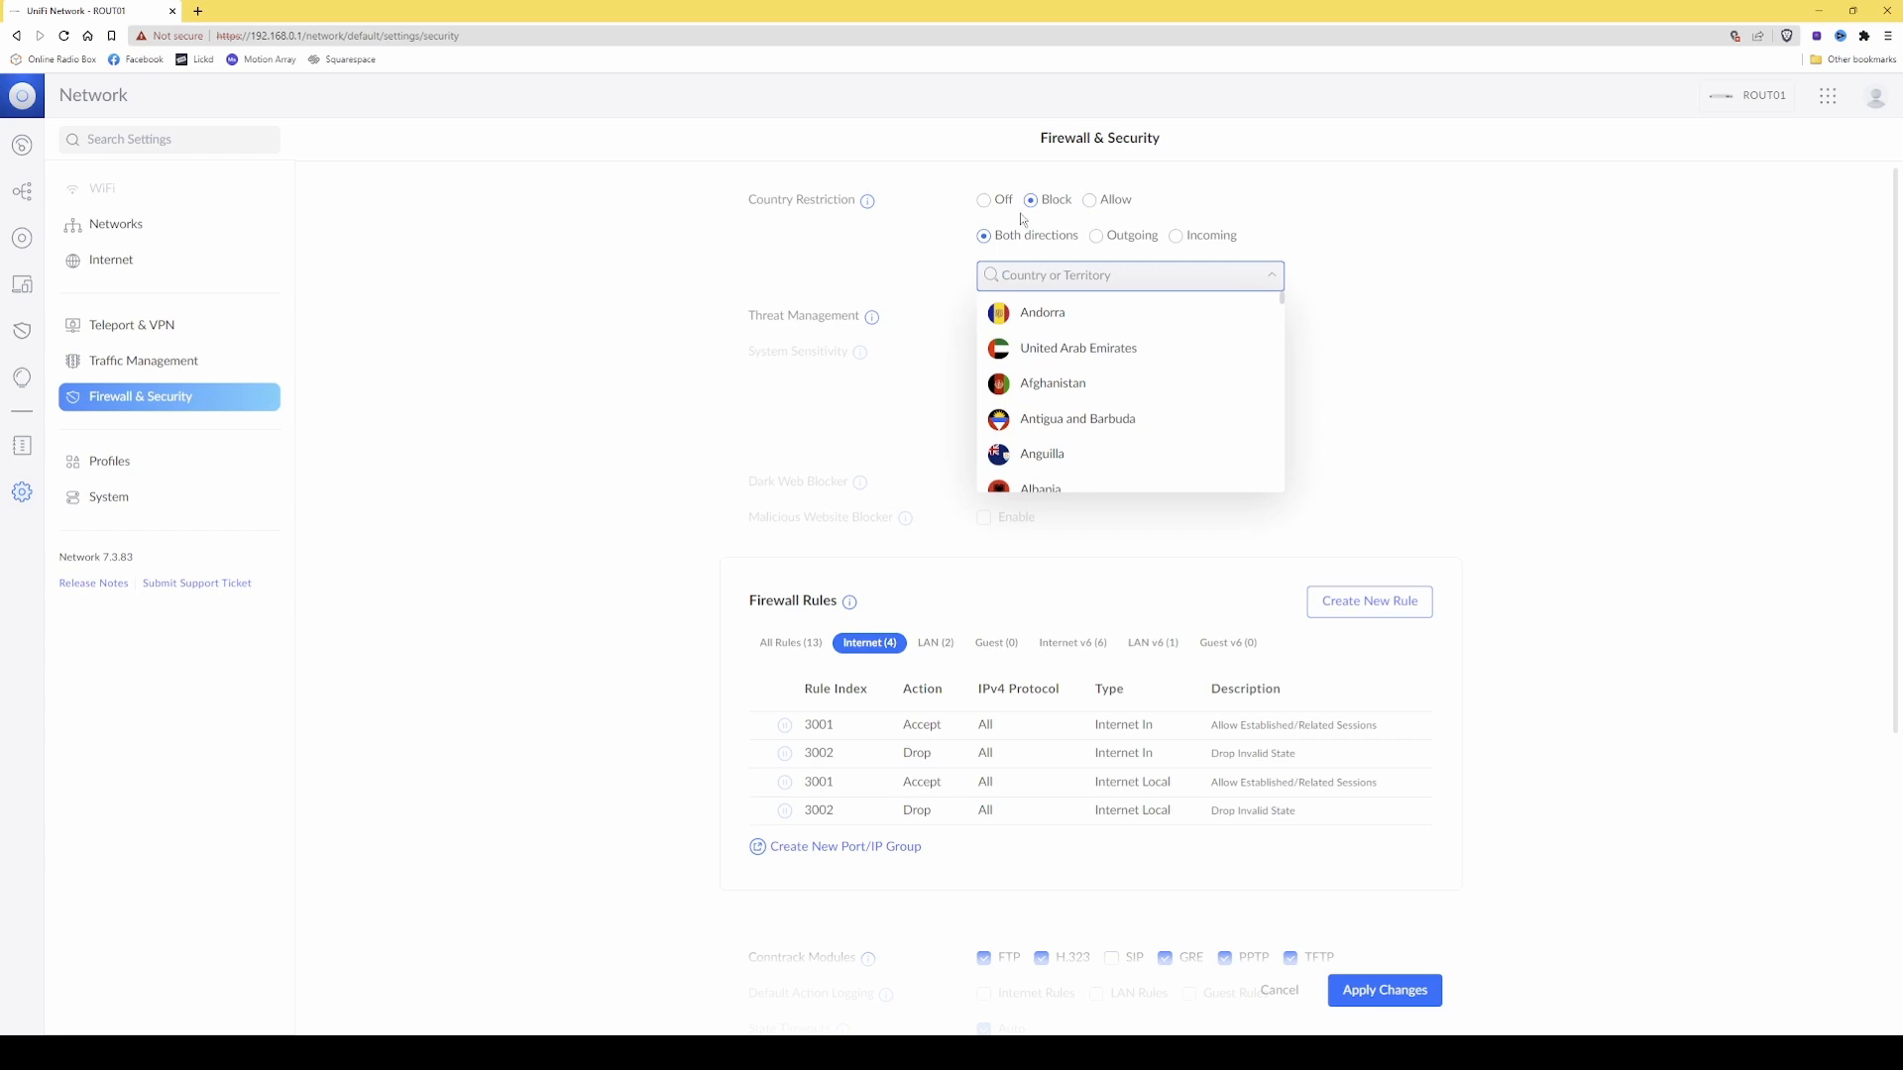
pyautogui.click(984, 201)
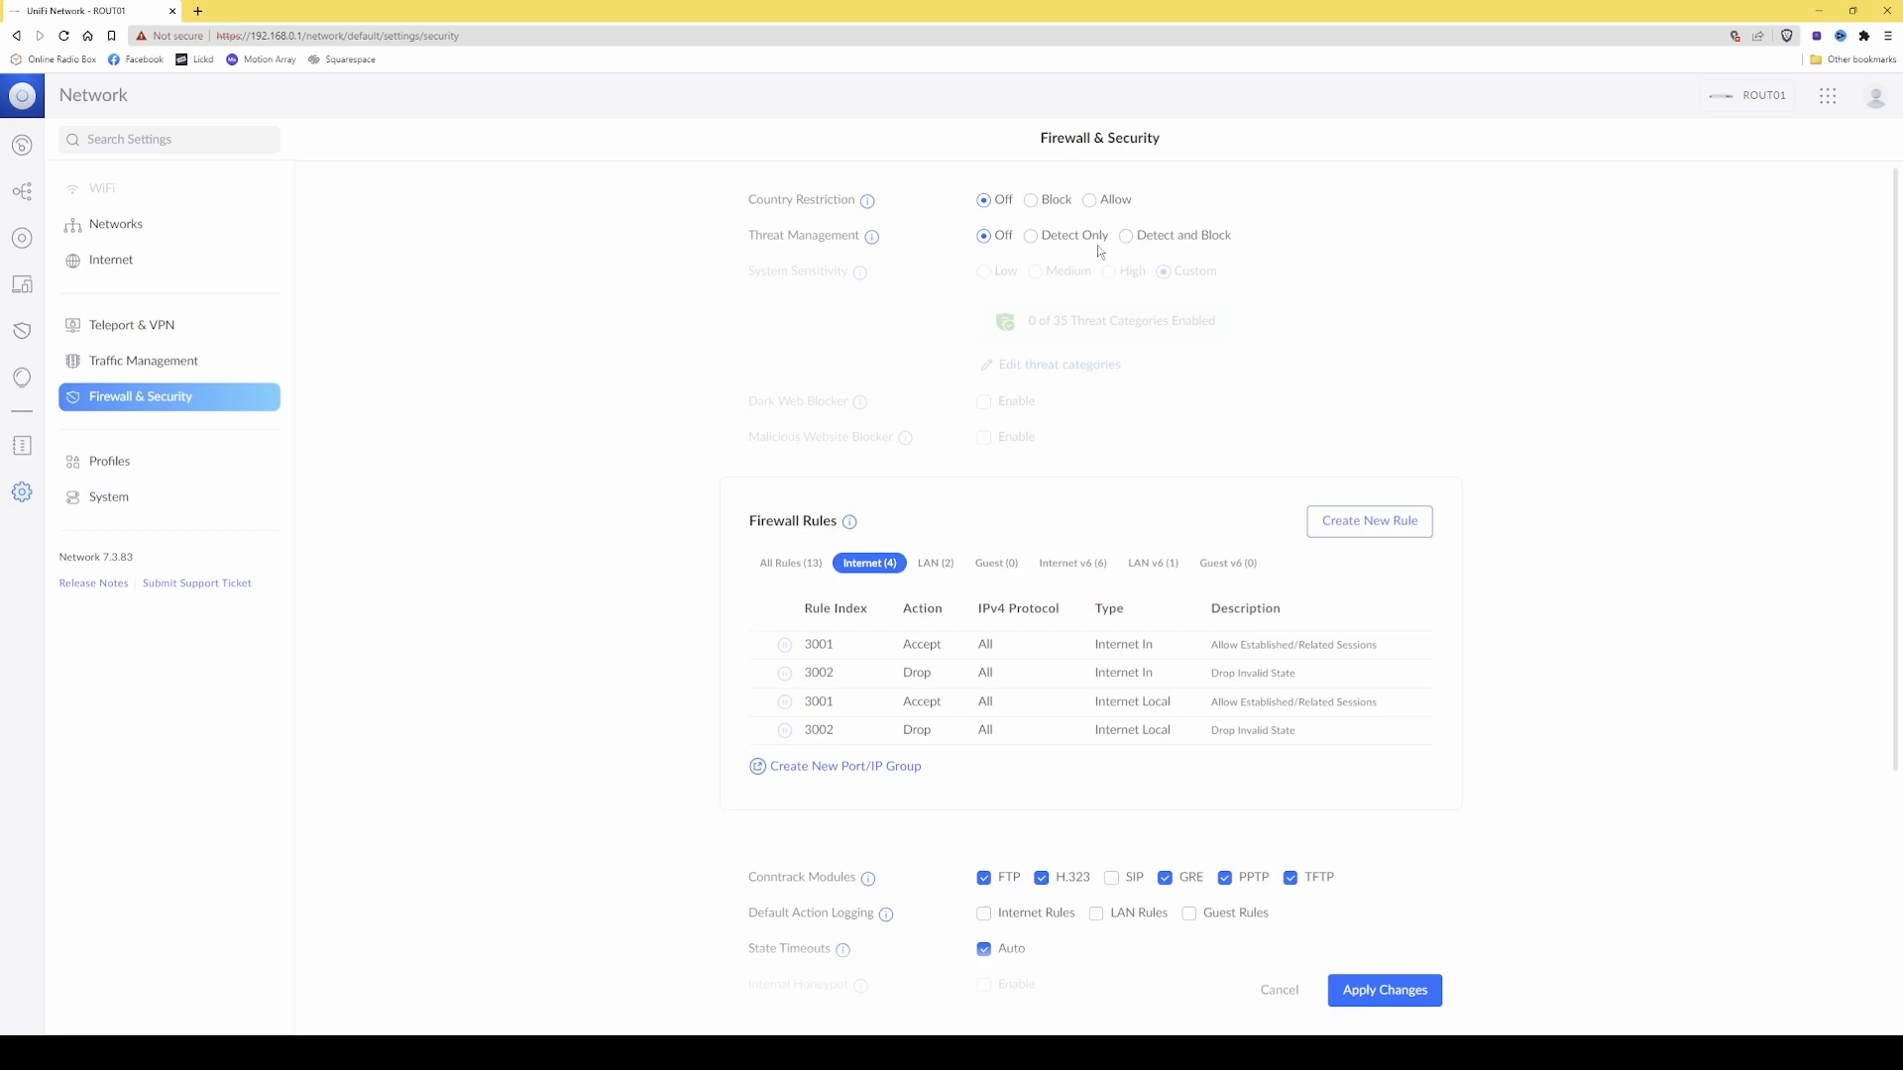
# - Set Threat Management to Detect and Block, and check its threat categories without editing them
pyautogui.click(1127, 237)
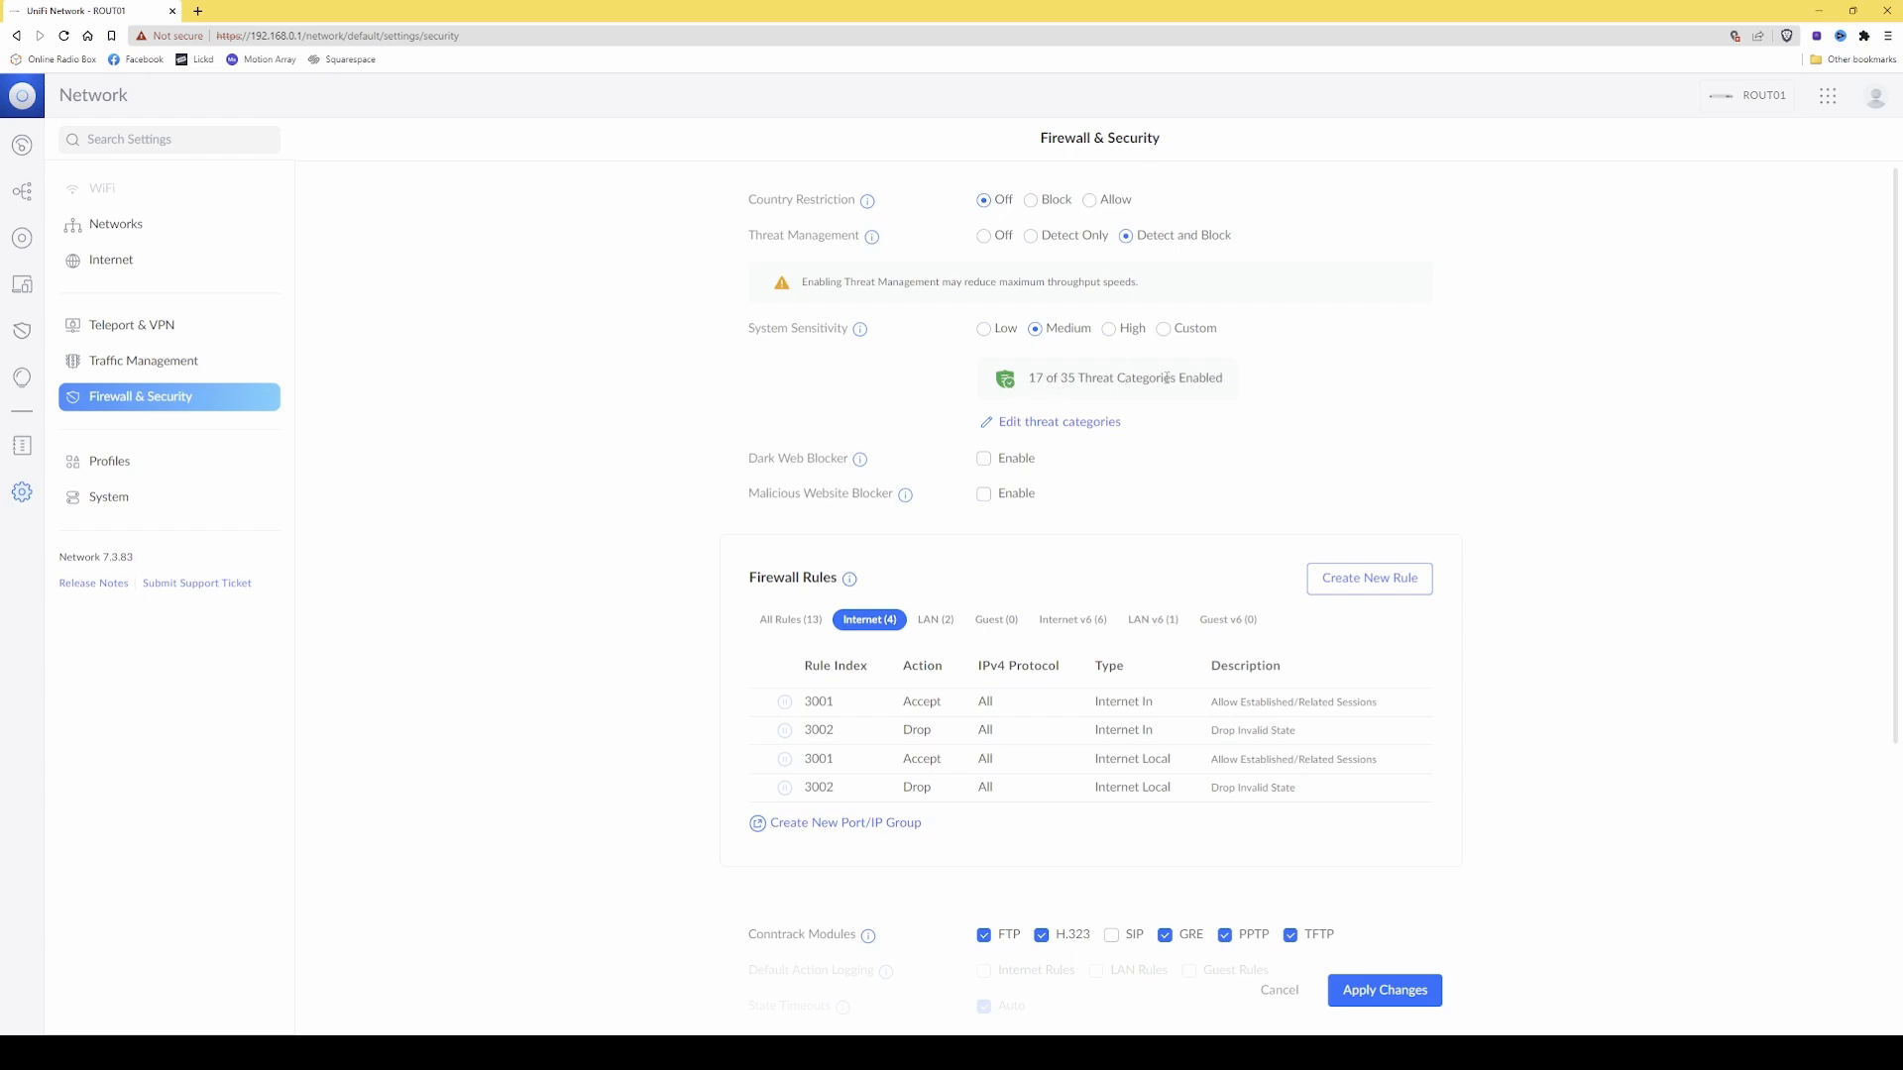
pyautogui.click(1036, 427)
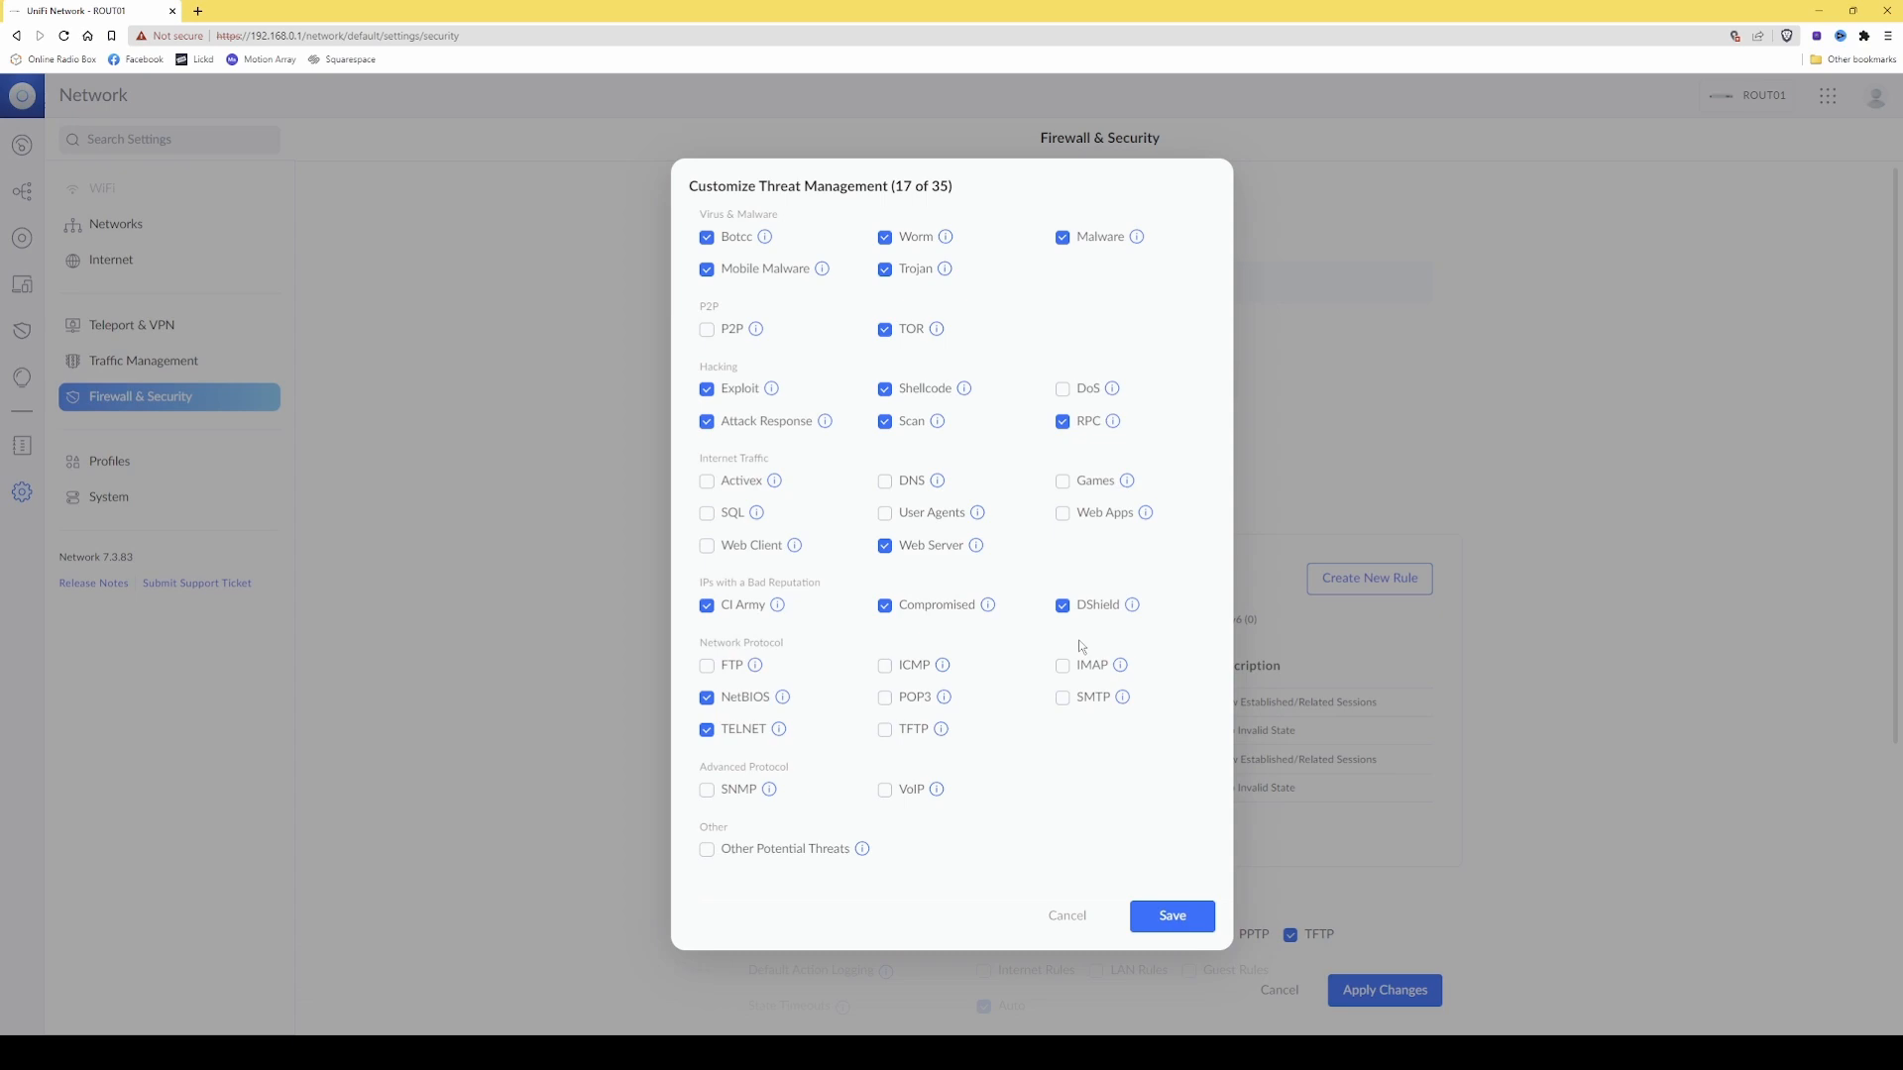
pyautogui.click(1067, 917)
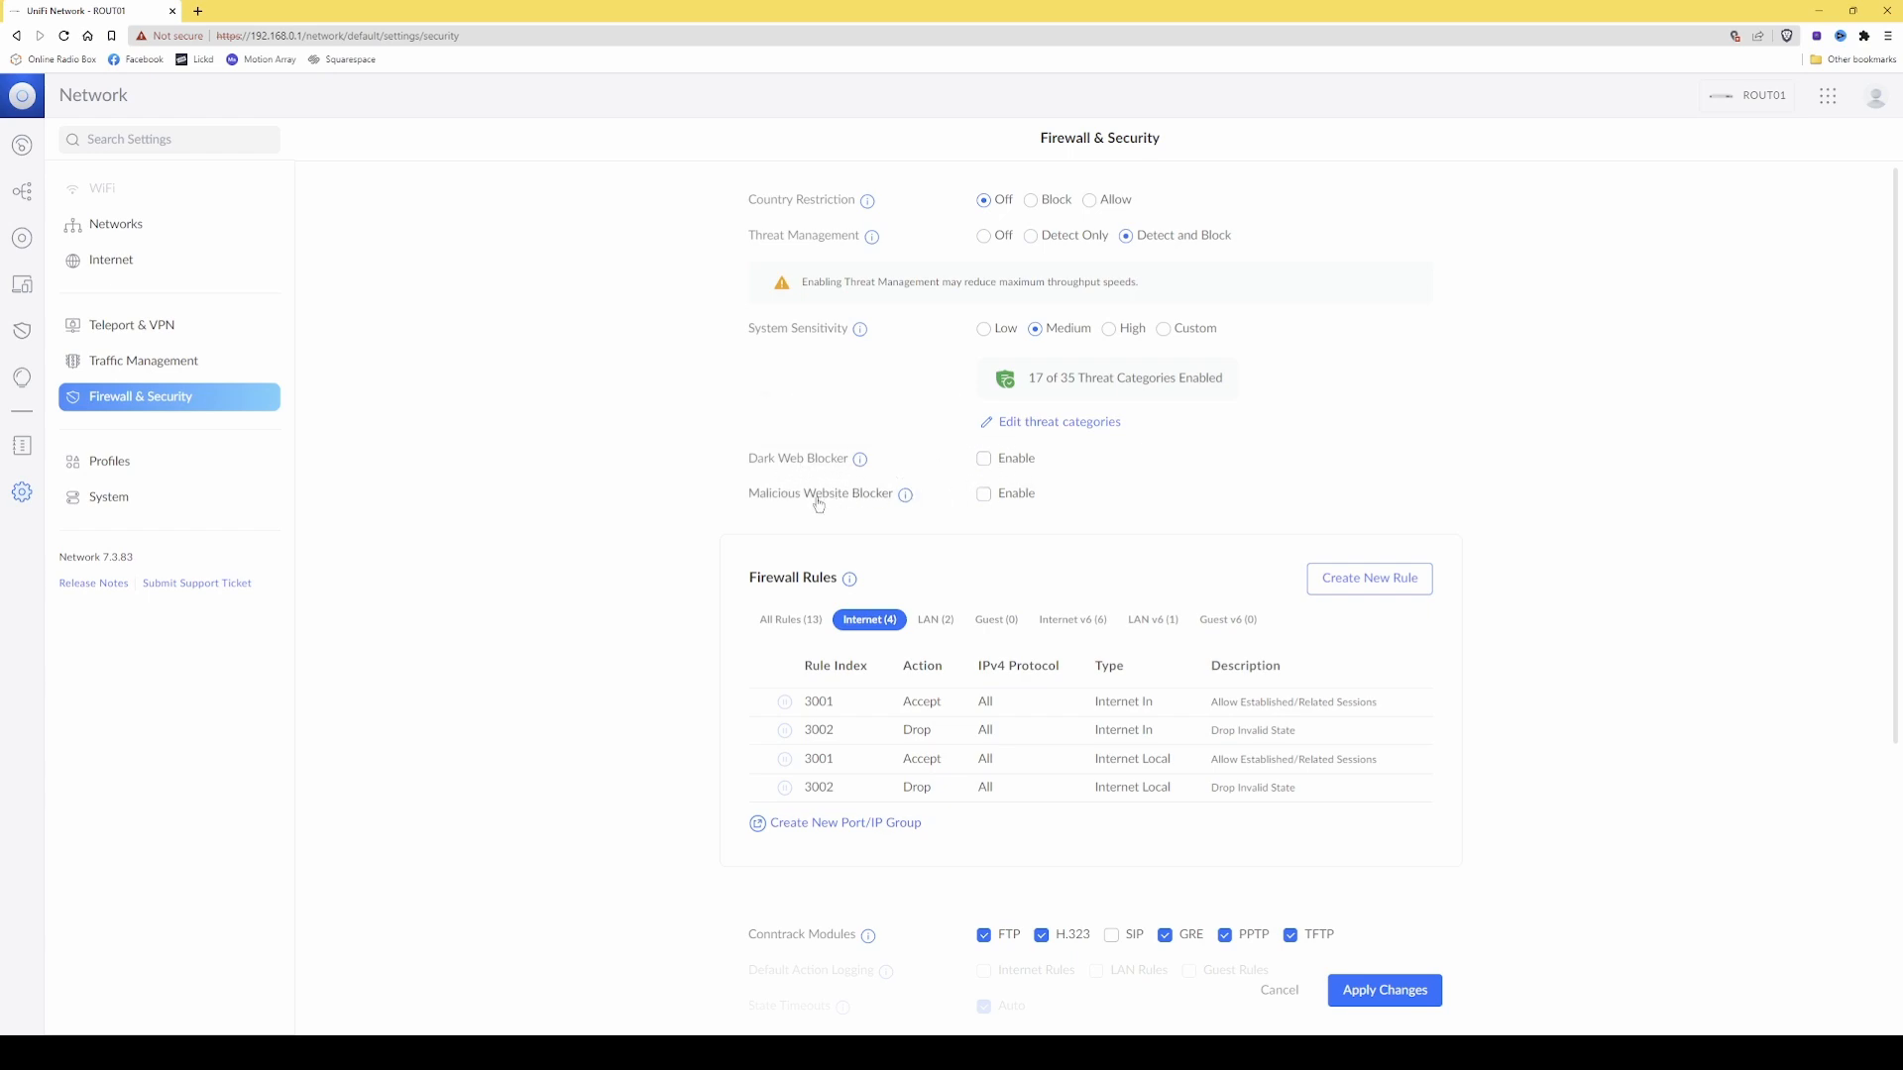
# - Examine the malicious website blocker, firewall rules, port forwarding and the threat management allow list entry options without adding an entry
pyautogui.moveTo(908, 498)
pyautogui.scroll(-2, 1140, 625)
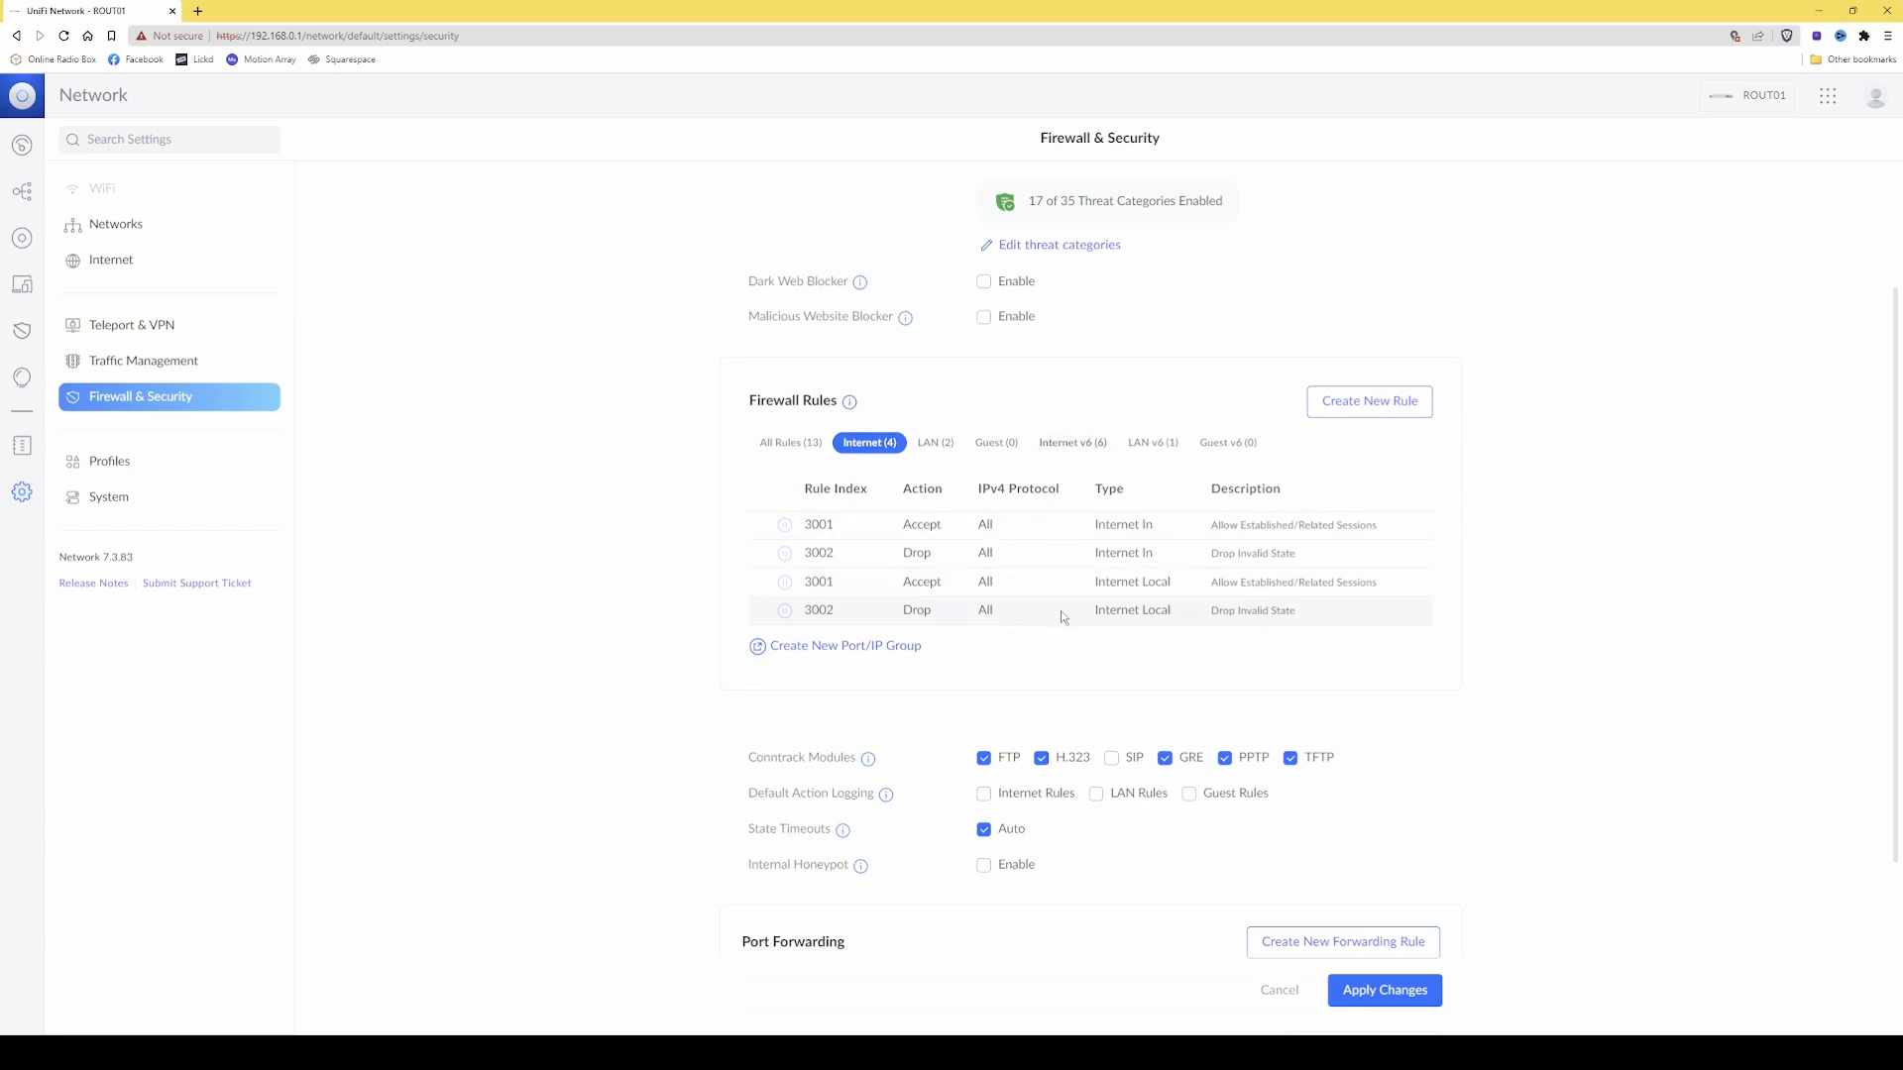
pyautogui.scroll(-3, 1062, 611)
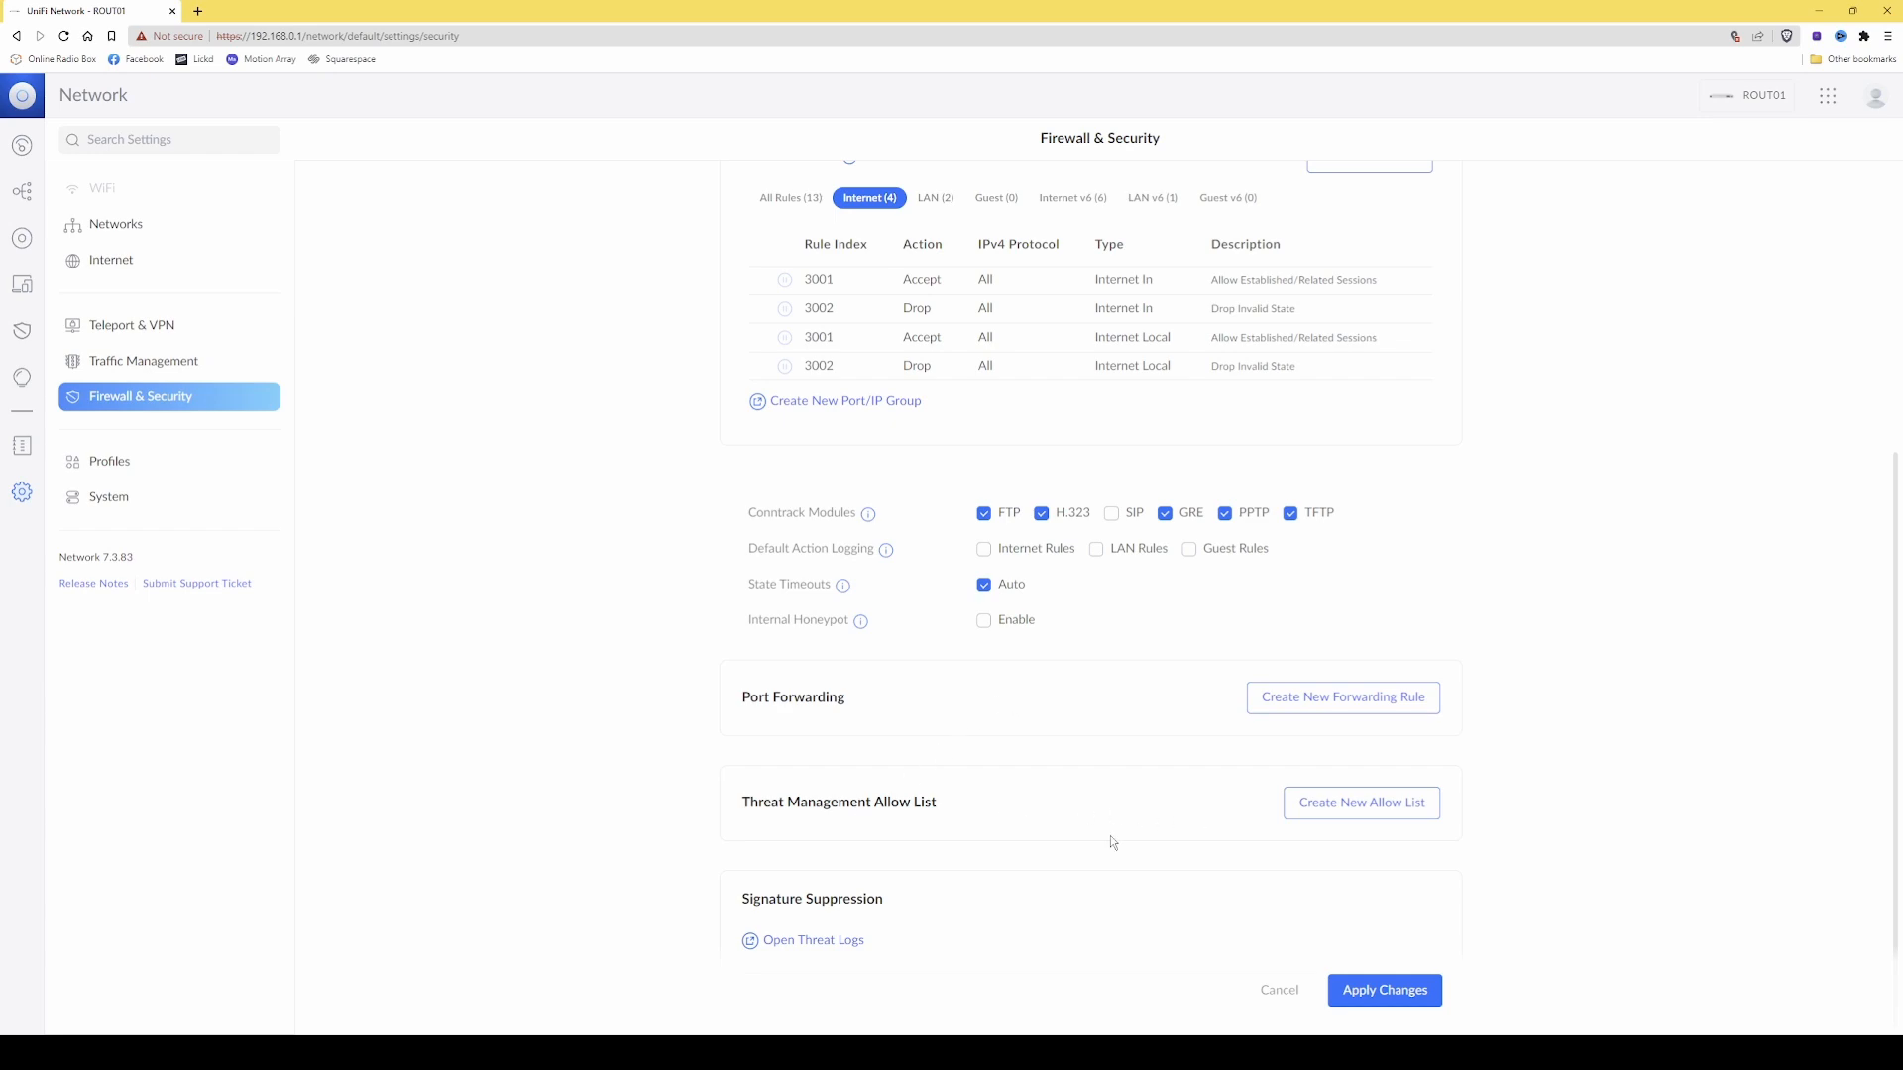
pyautogui.click(1383, 810)
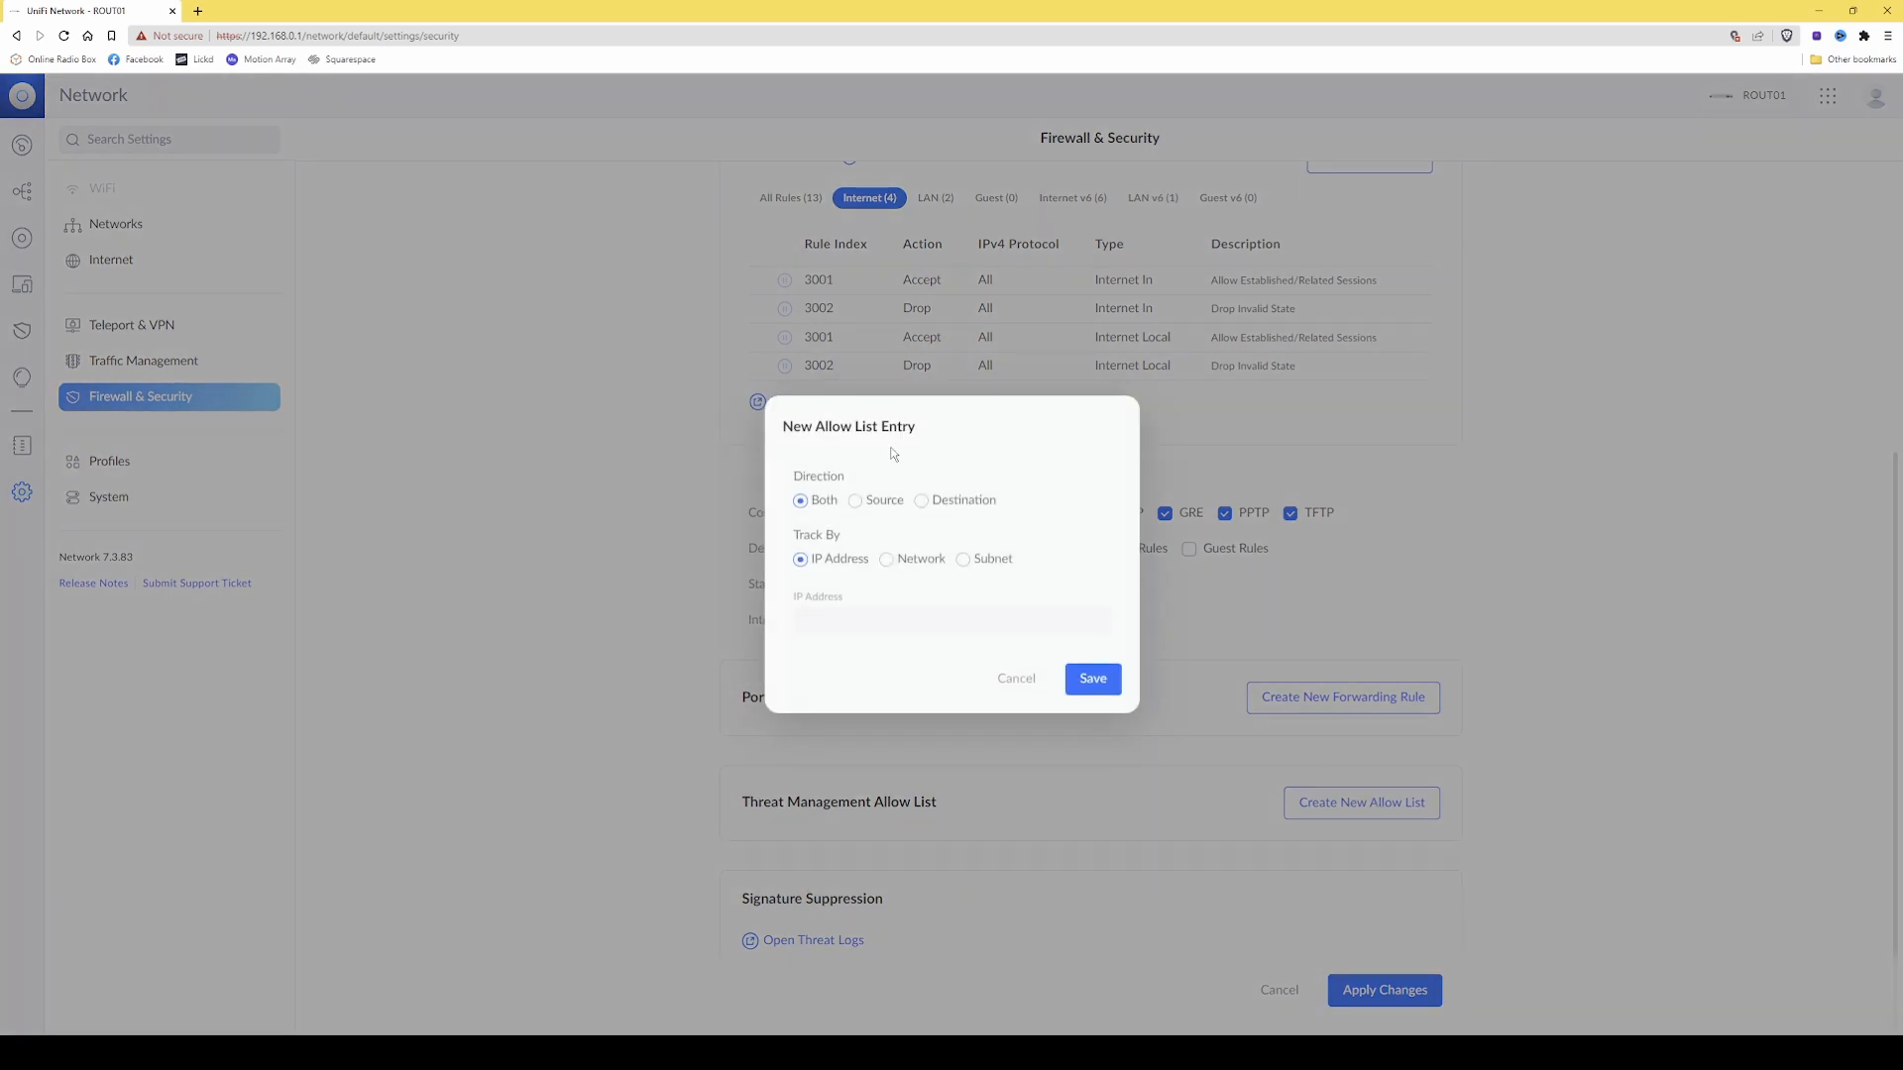
pyautogui.click(1020, 682)
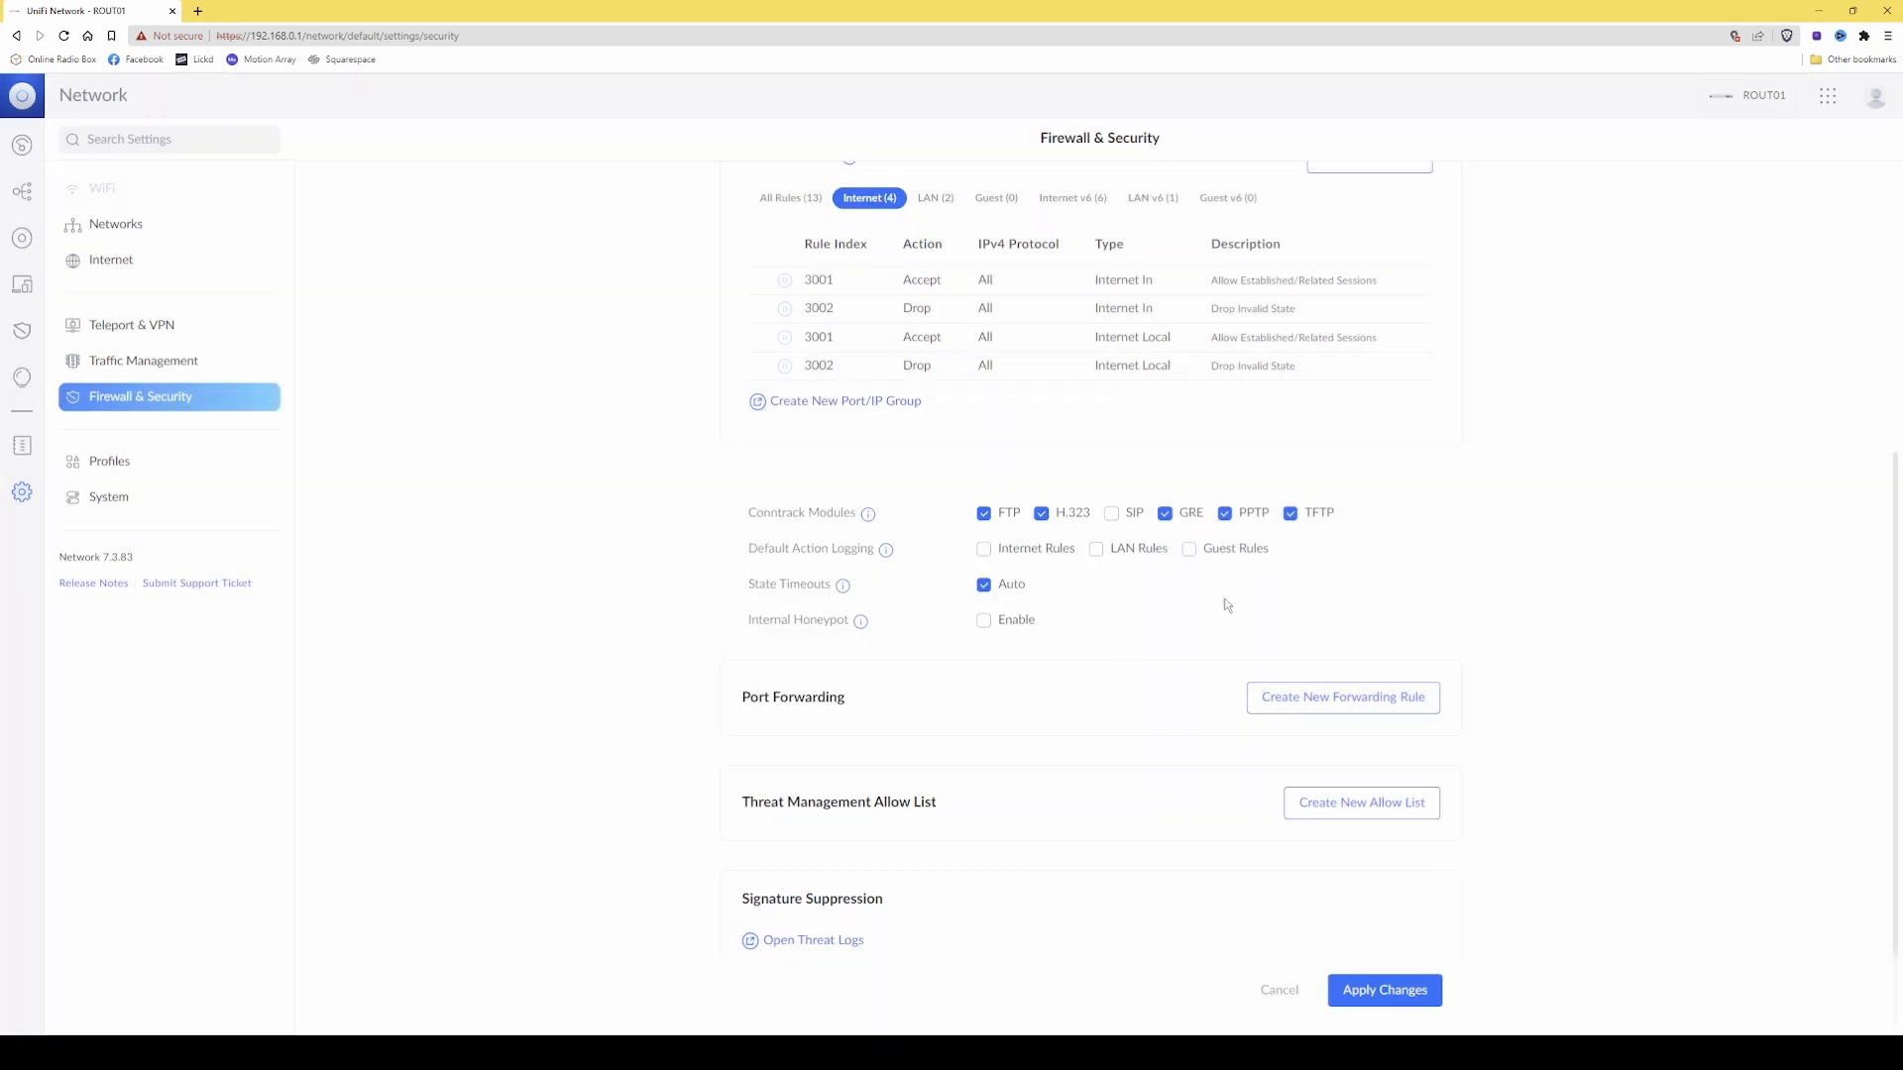
pyautogui.scroll(1, 1326, 586)
pyautogui.scroll(4, 1326, 584)
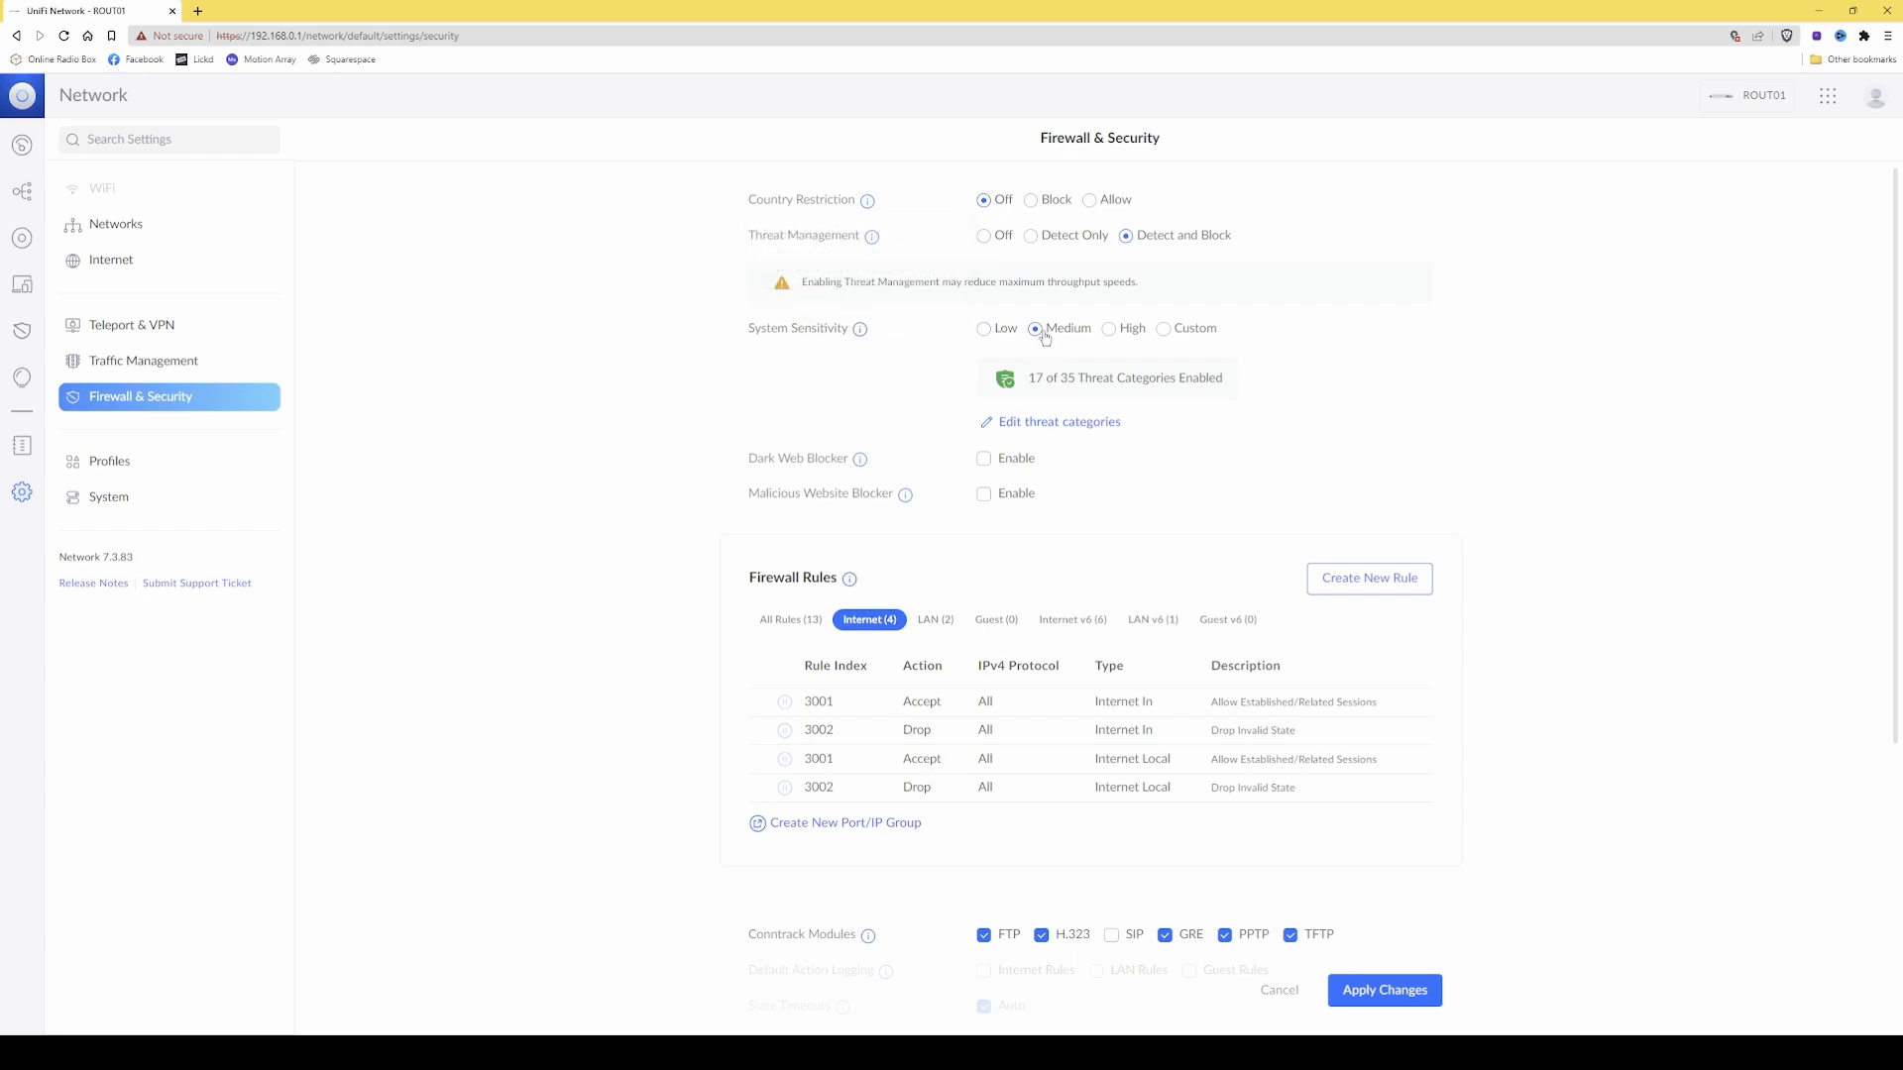
# - Open the threat logs from the Signature Suppression section to examine the system log's critical events
pyautogui.scroll(-1, 1244, 552)
pyautogui.scroll(-3, 1244, 553)
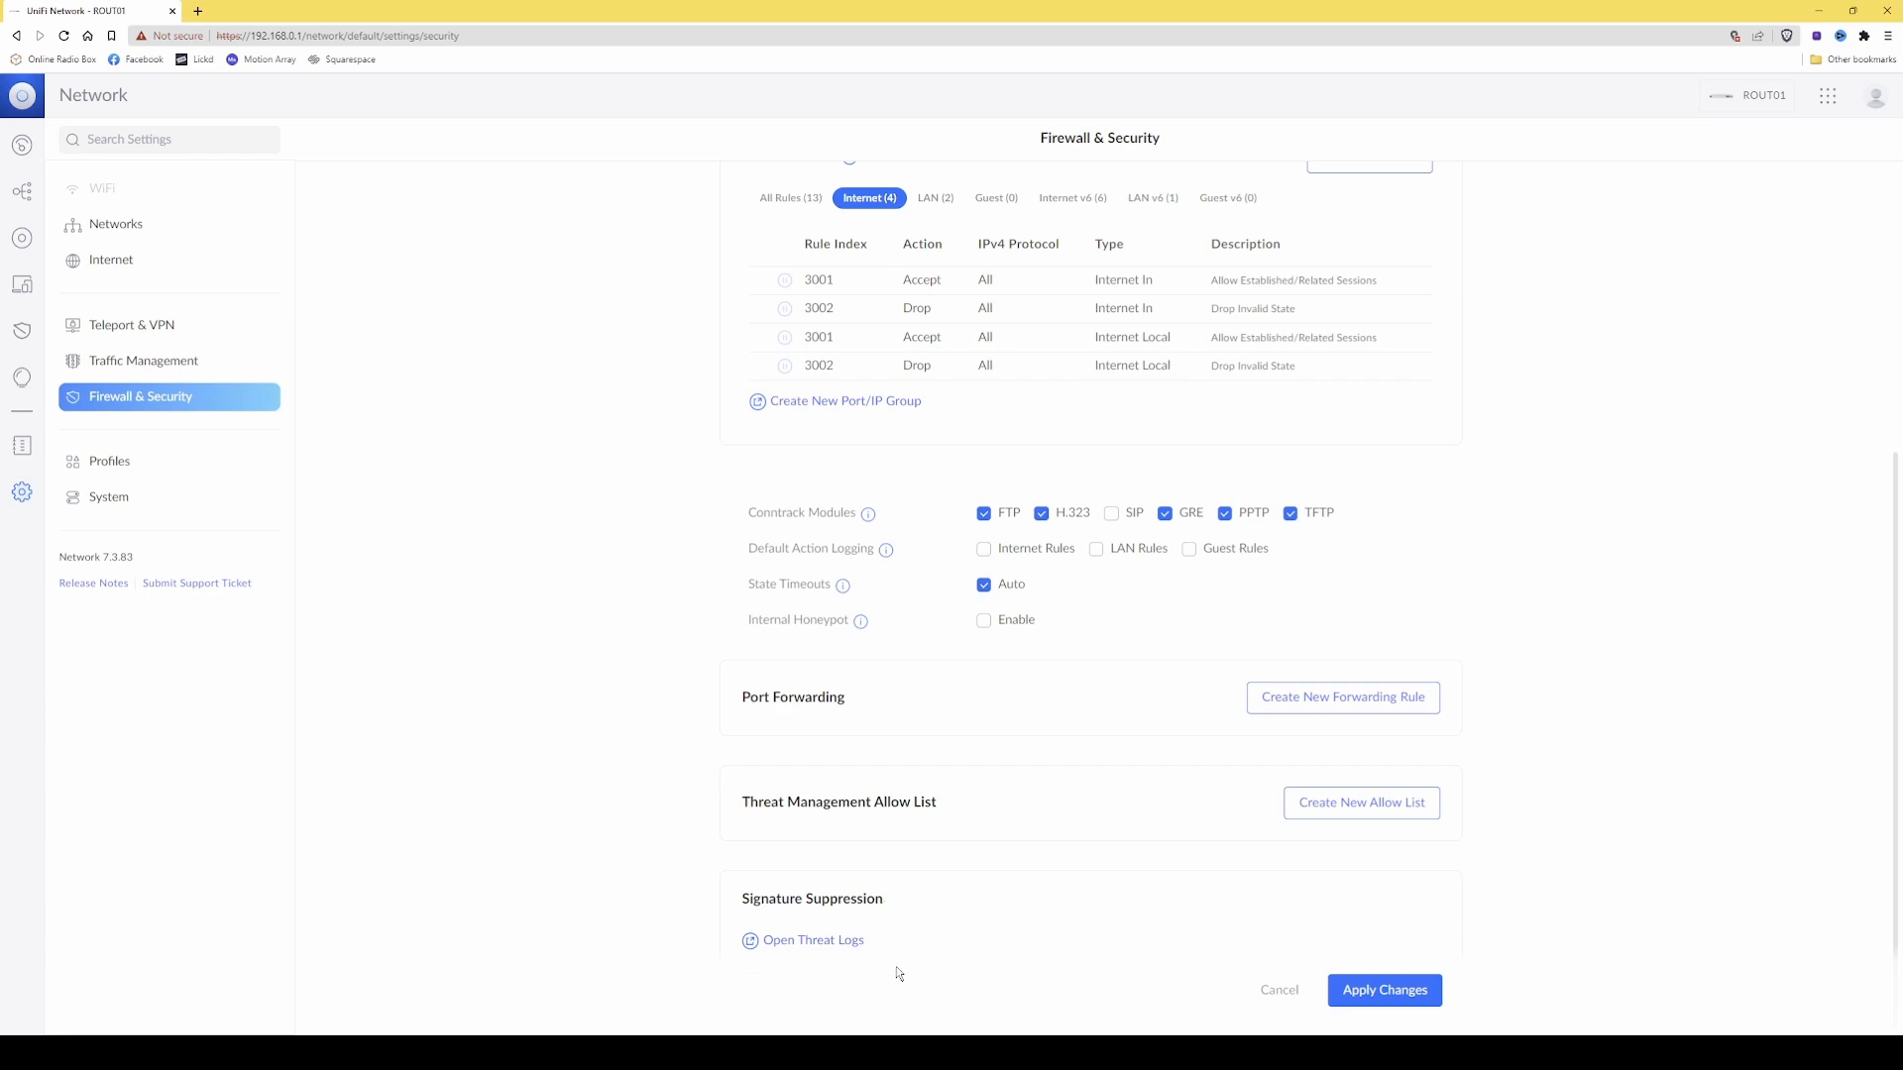
pyautogui.click(794, 945)
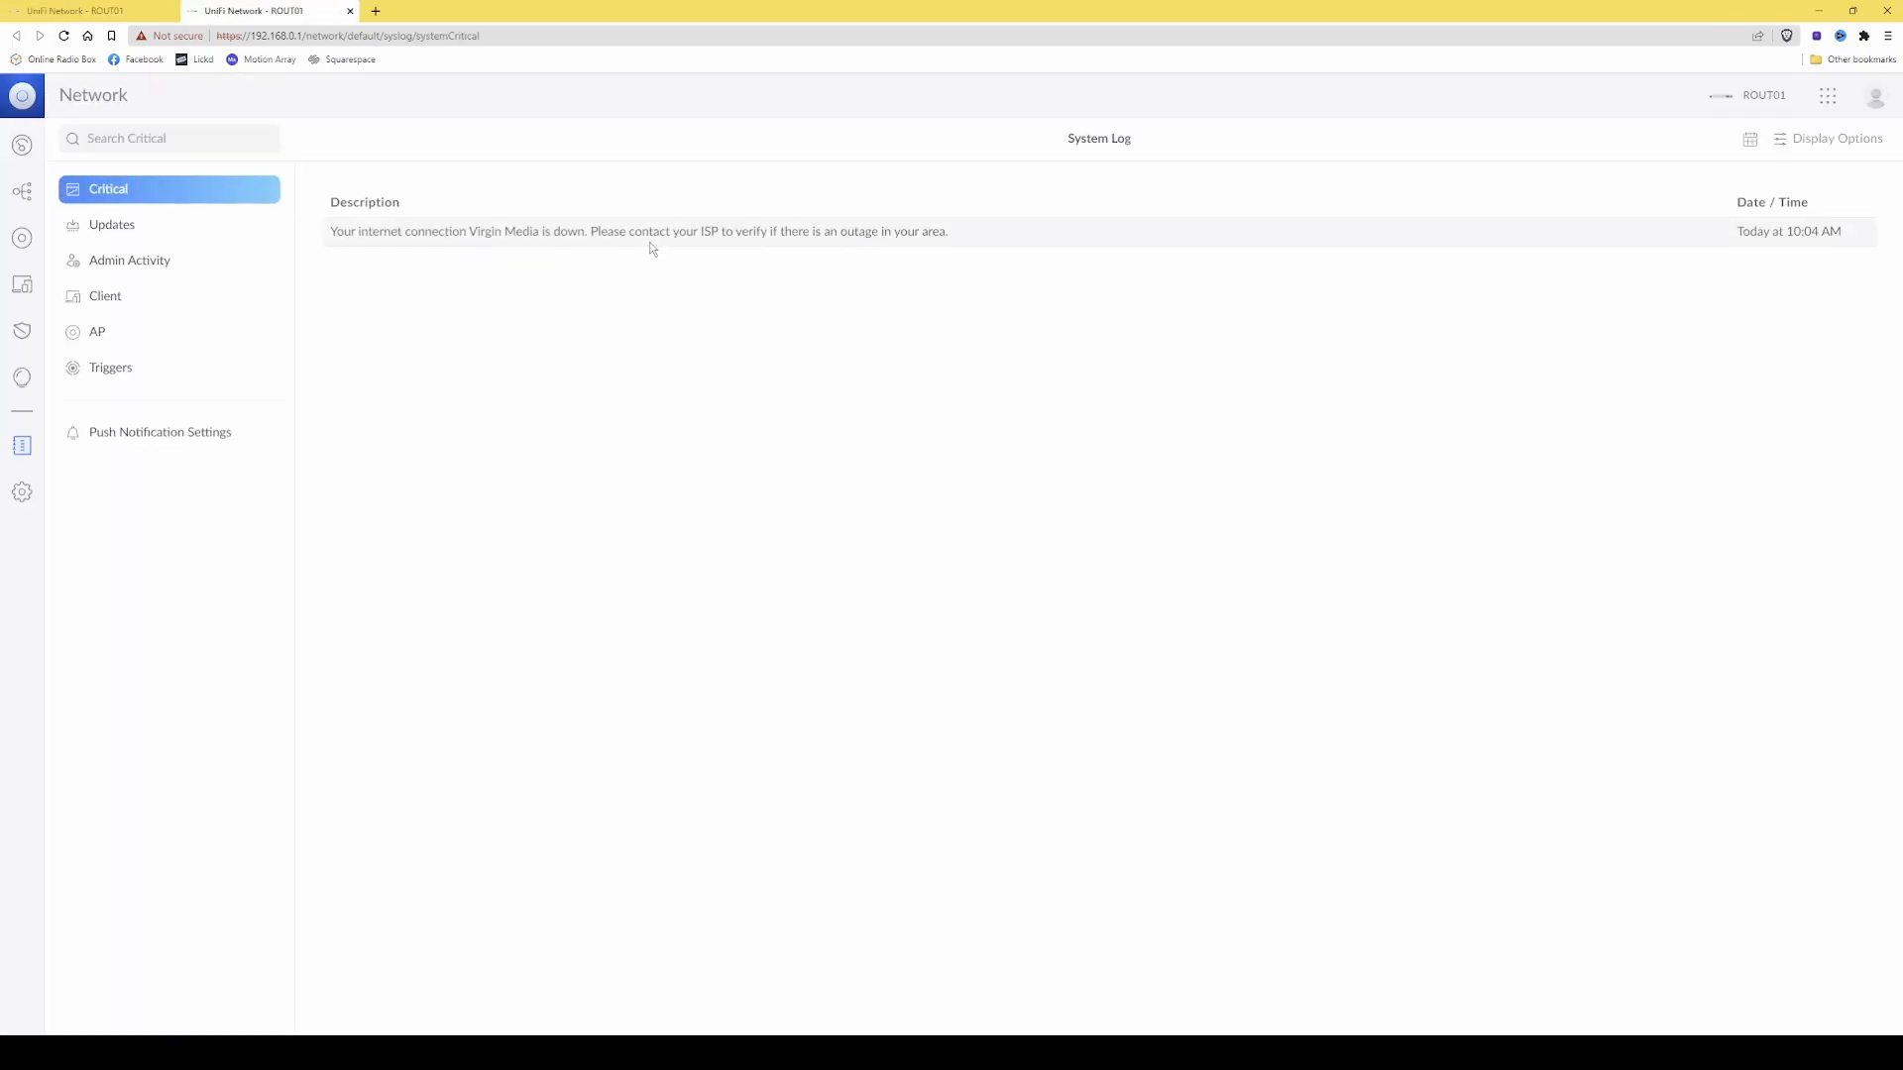
# - Return to the firewall and security settings, set Threat Management to Detect and Block, and apply the change
pyautogui.click(22, 495)
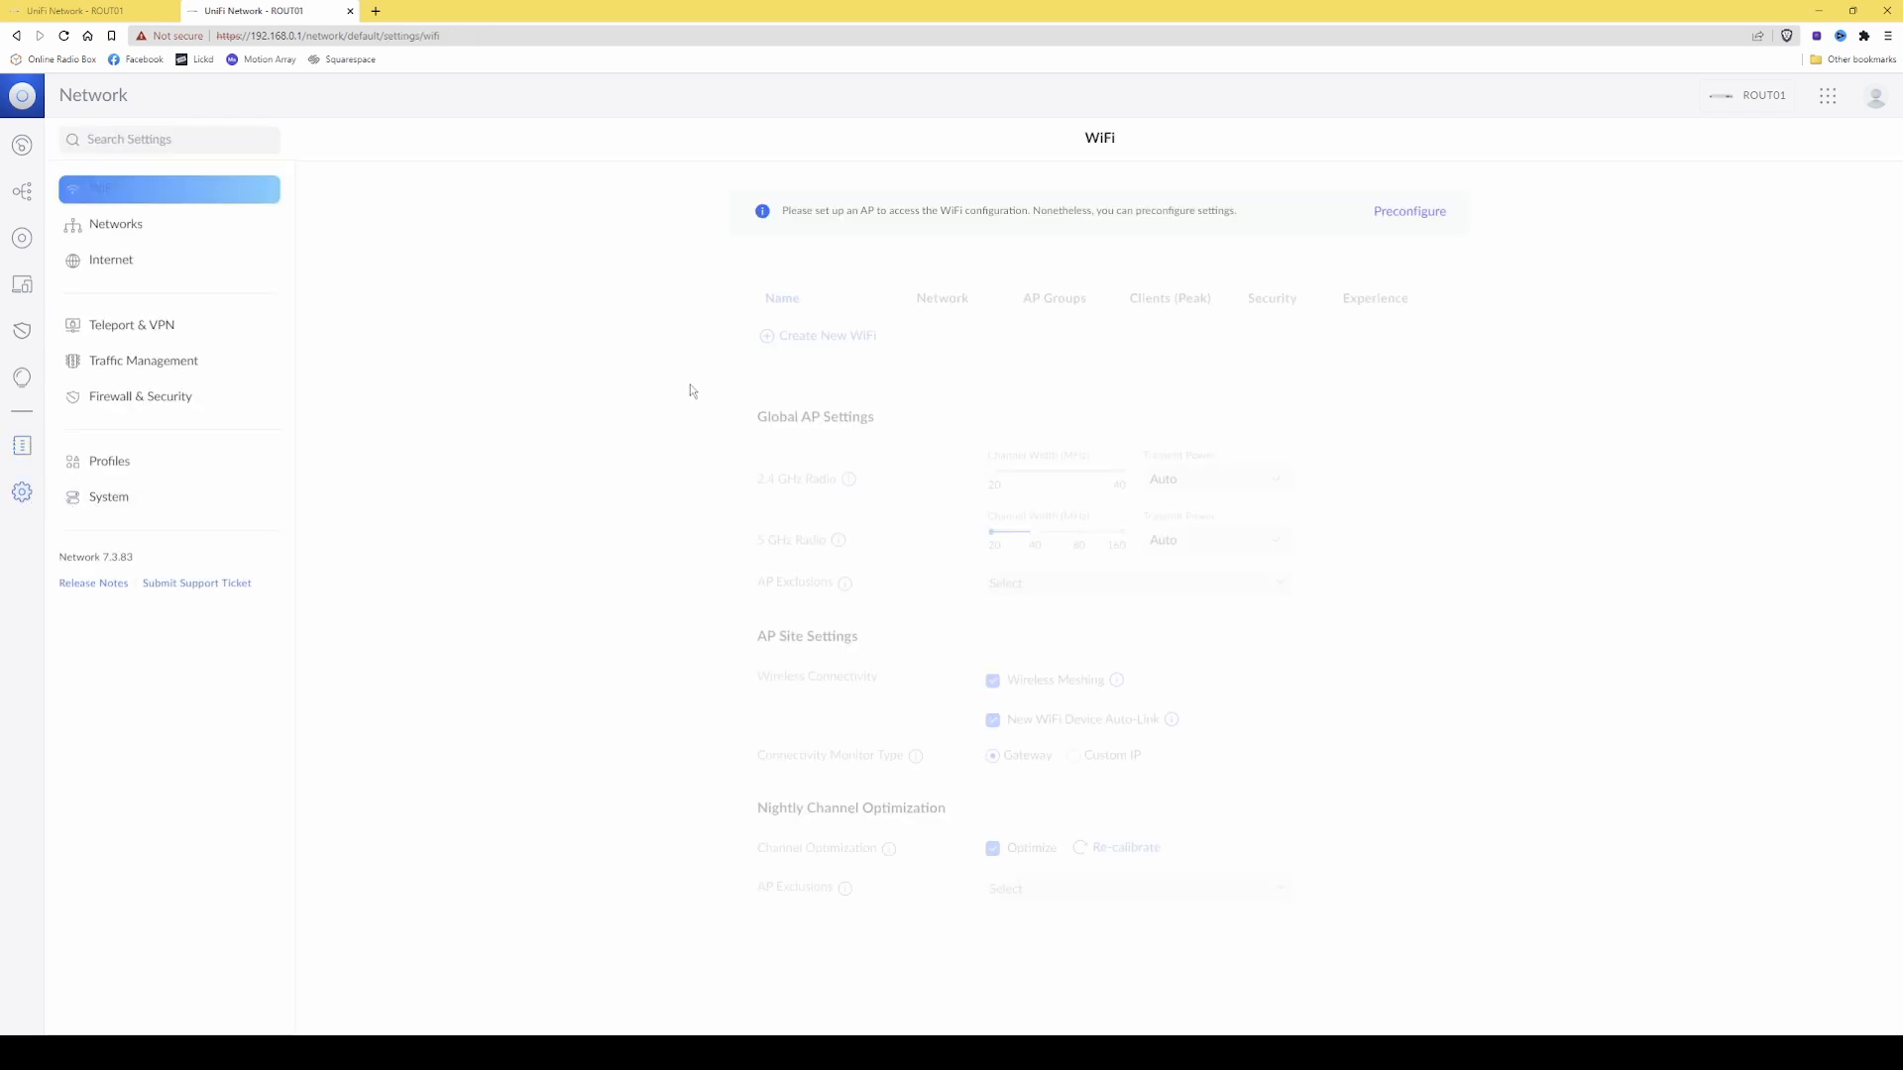
pyautogui.click(162, 402)
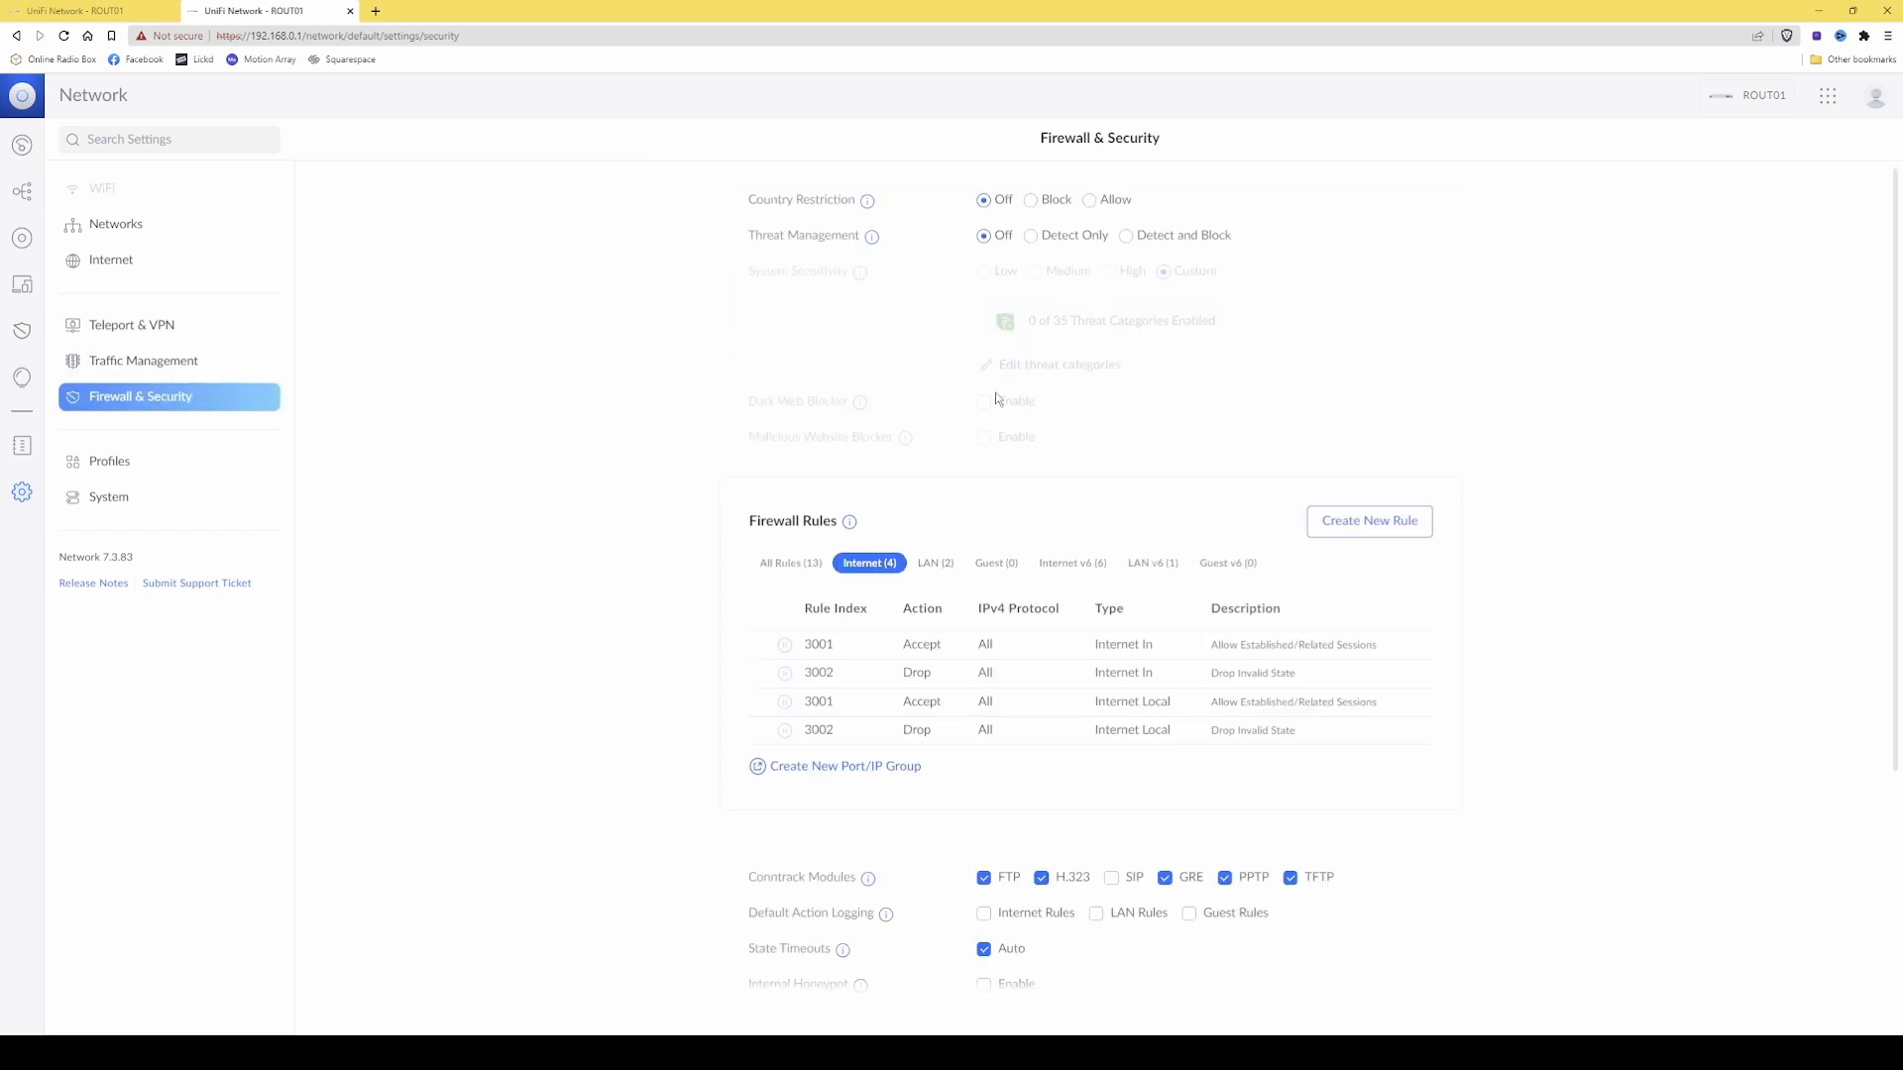
pyautogui.scroll(-1, 1077, 429)
pyautogui.scroll(-1, 1078, 429)
pyautogui.scroll(2, 1077, 428)
pyautogui.click(1127, 237)
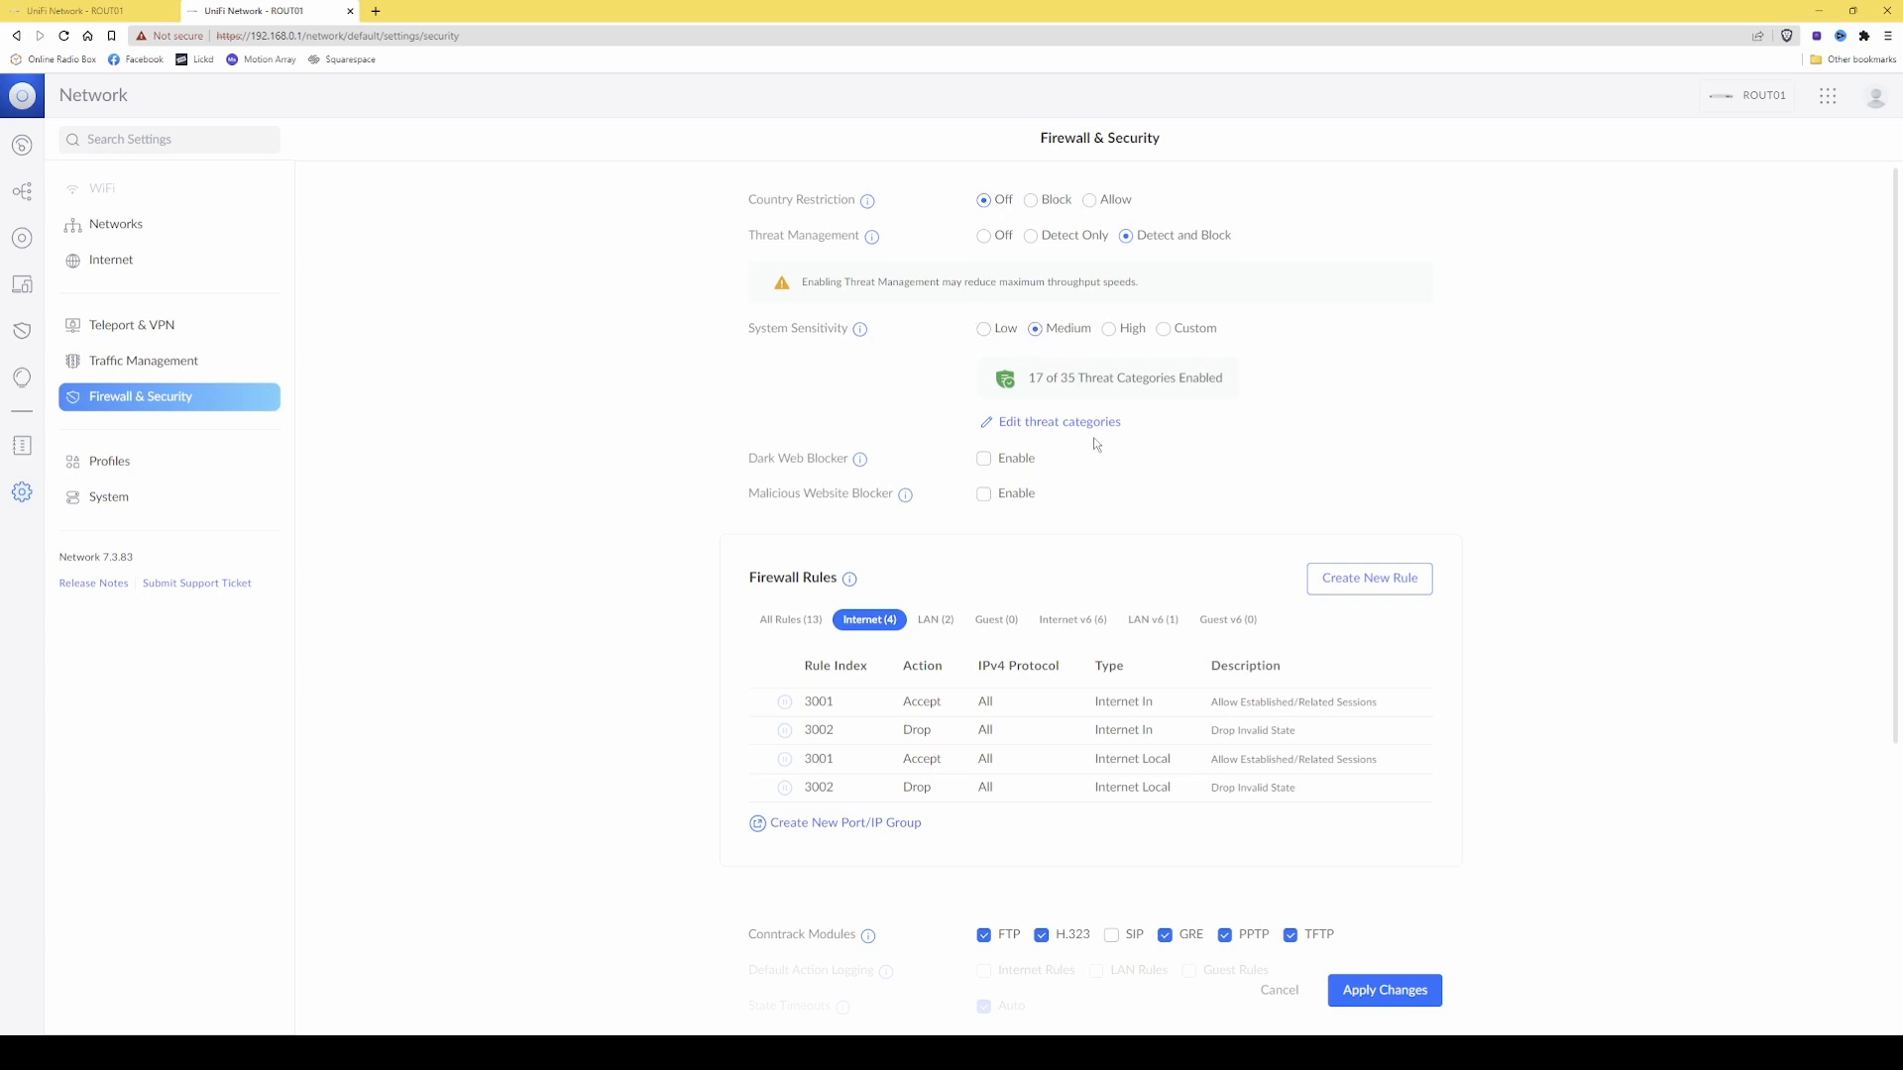
pyautogui.scroll(-4, 1092, 437)
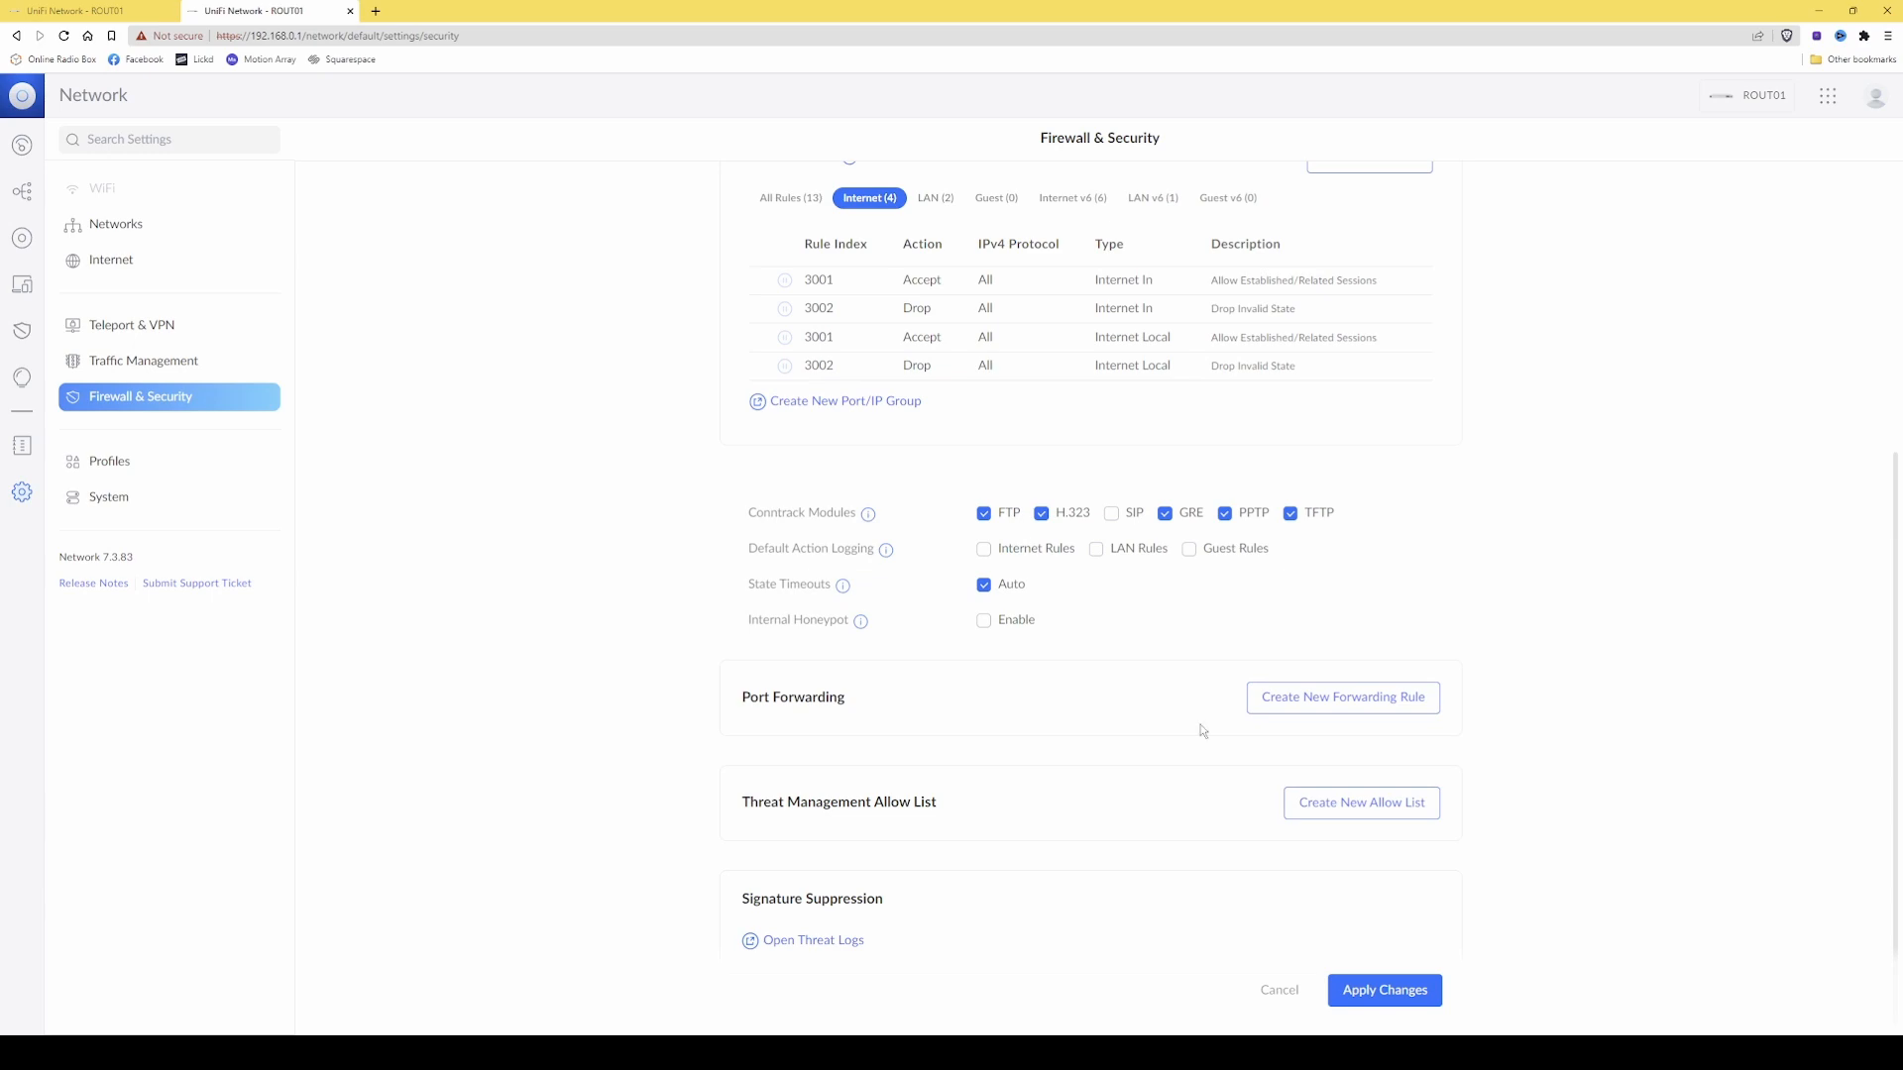
pyautogui.click(1401, 994)
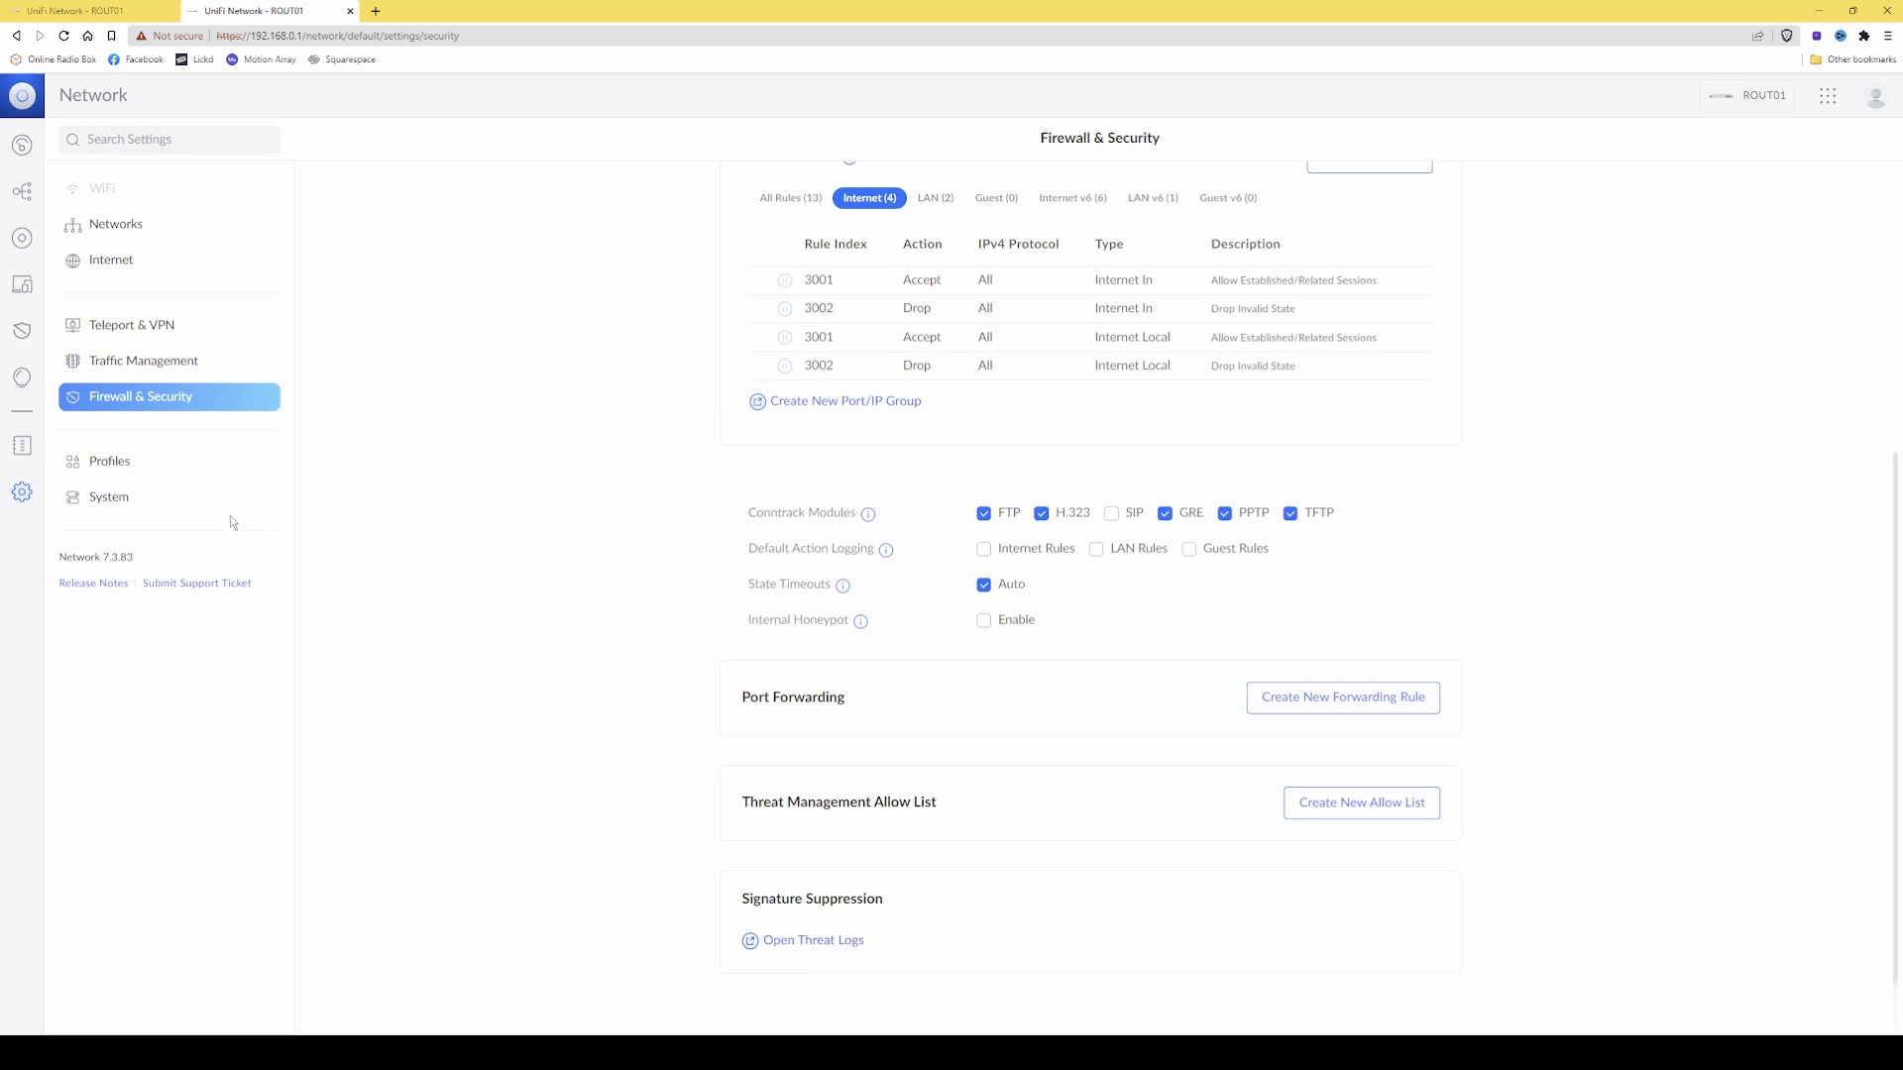
# - Check the profiles settings, and set the country/region to United Kingdom in the system settings
pyautogui.click(115, 464)
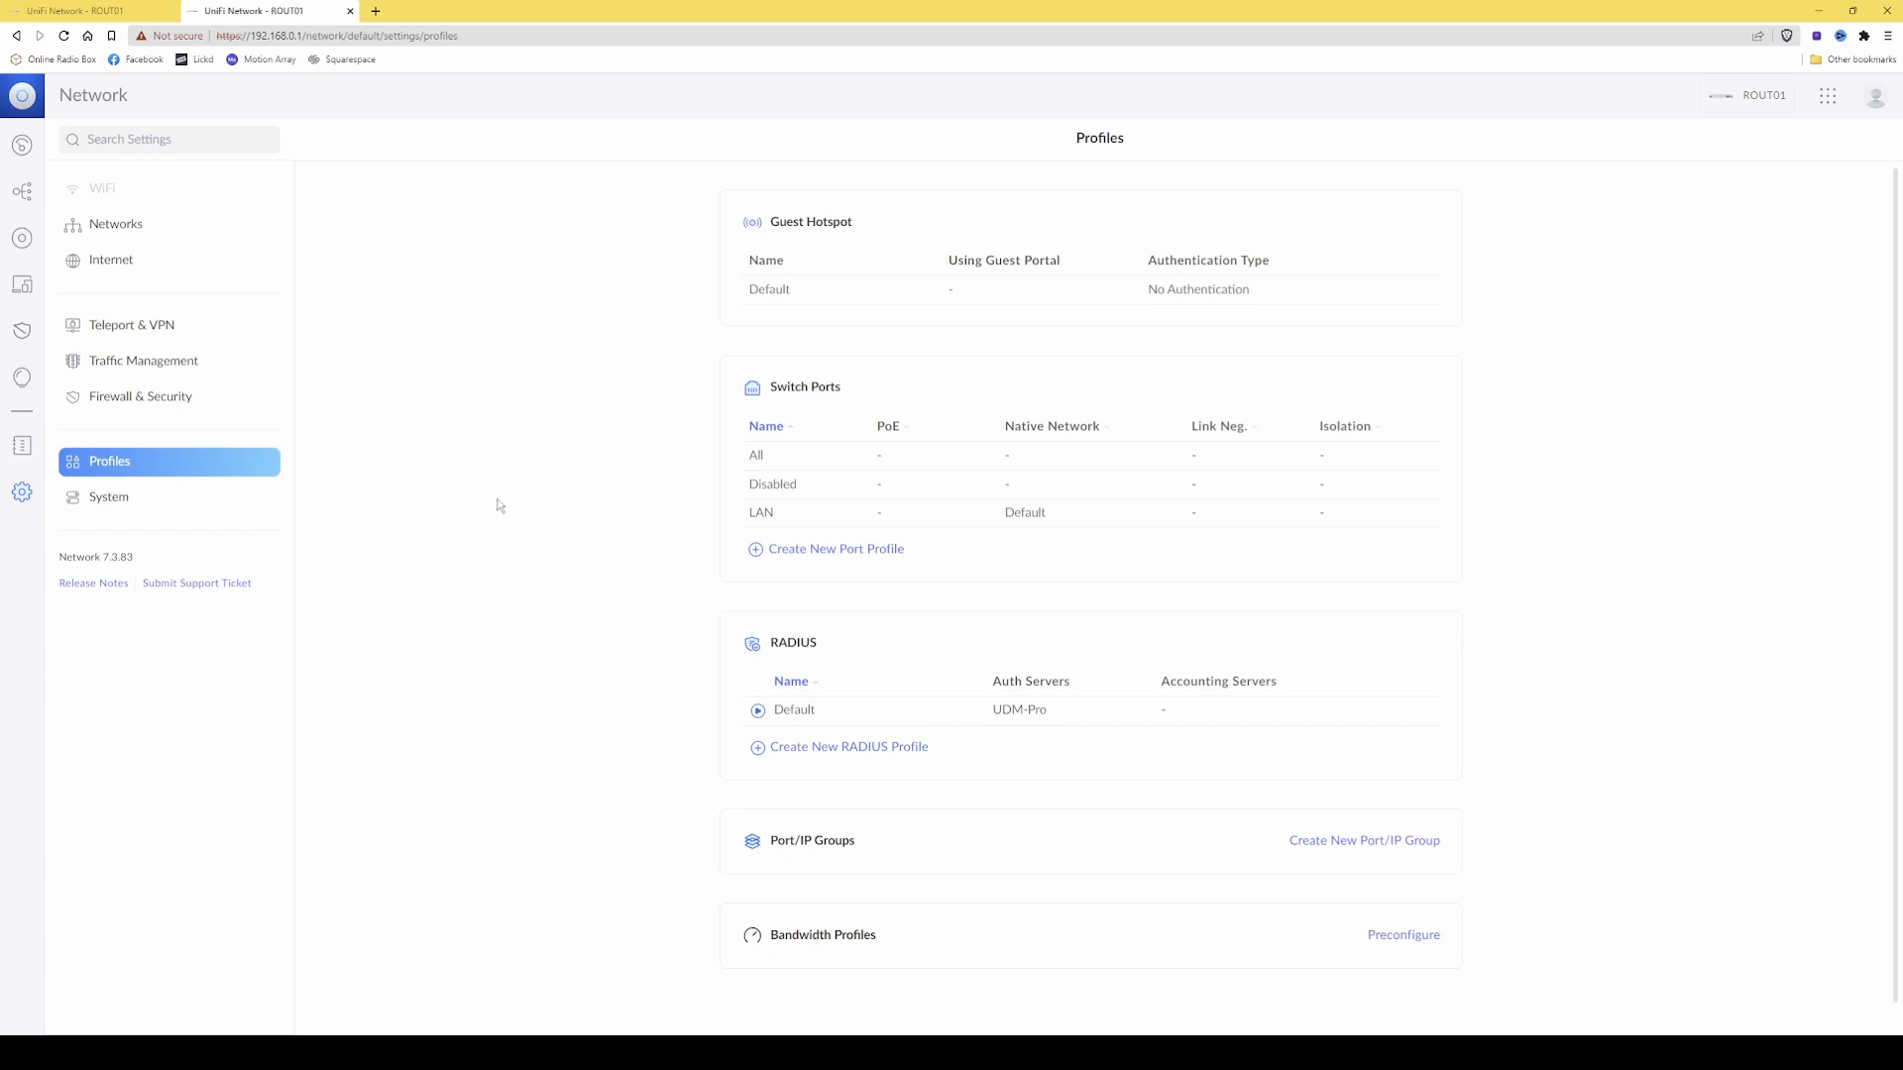
pyautogui.click(113, 513)
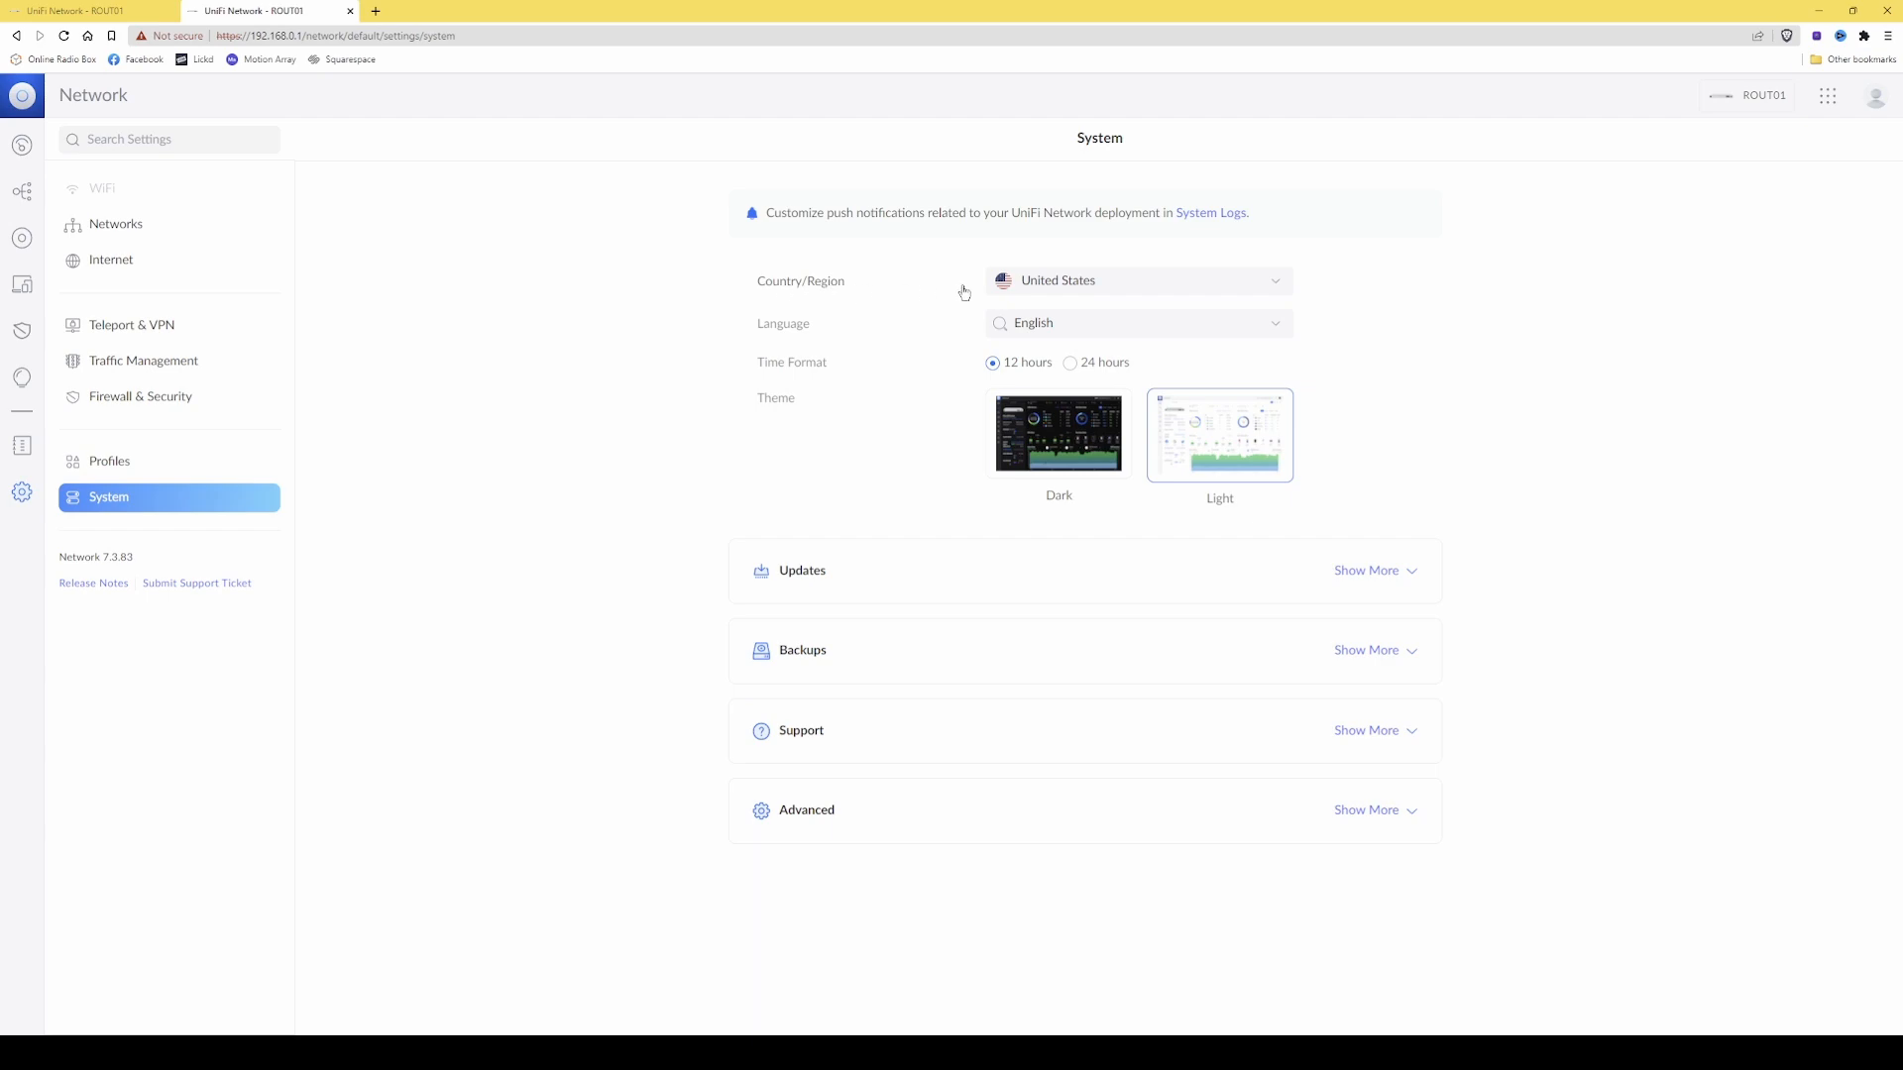
pyautogui.click(1282, 287)
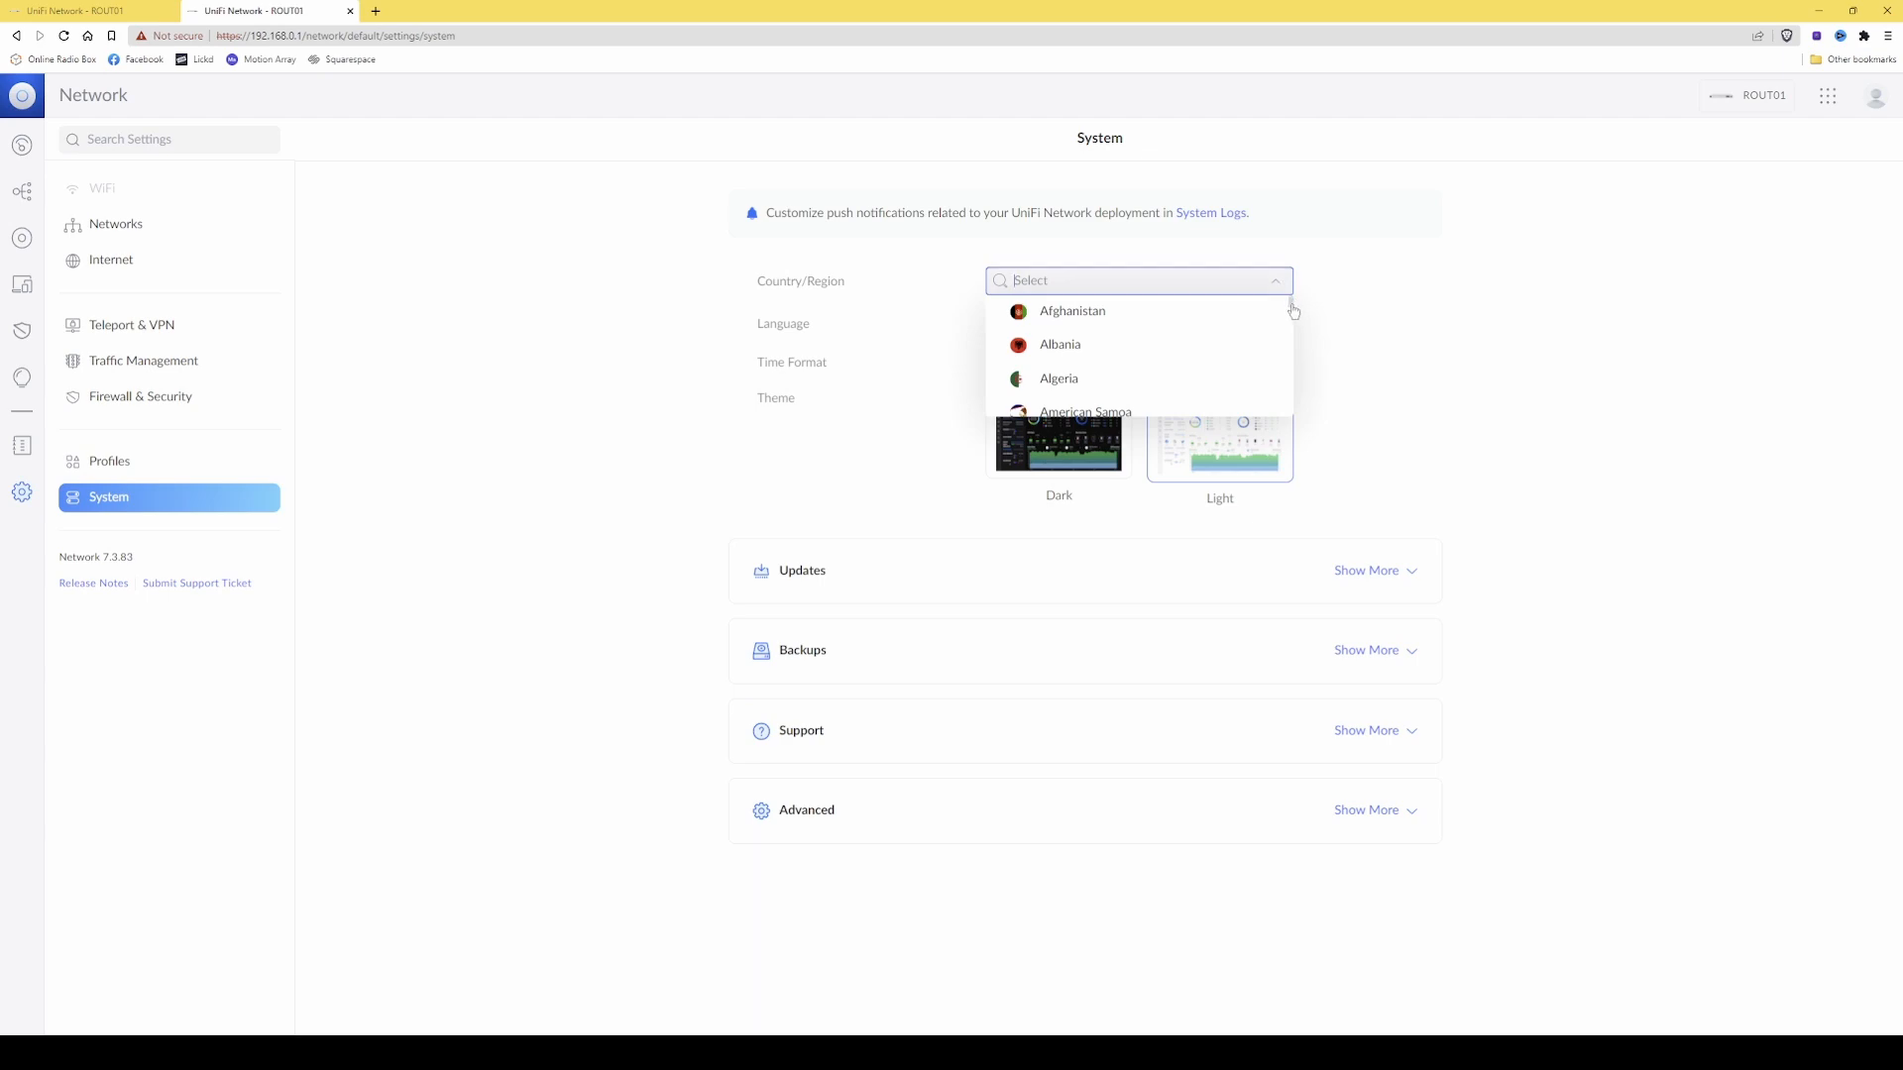
pyautogui.moveTo(1291, 302); pyautogui.dragTo(1292, 400)
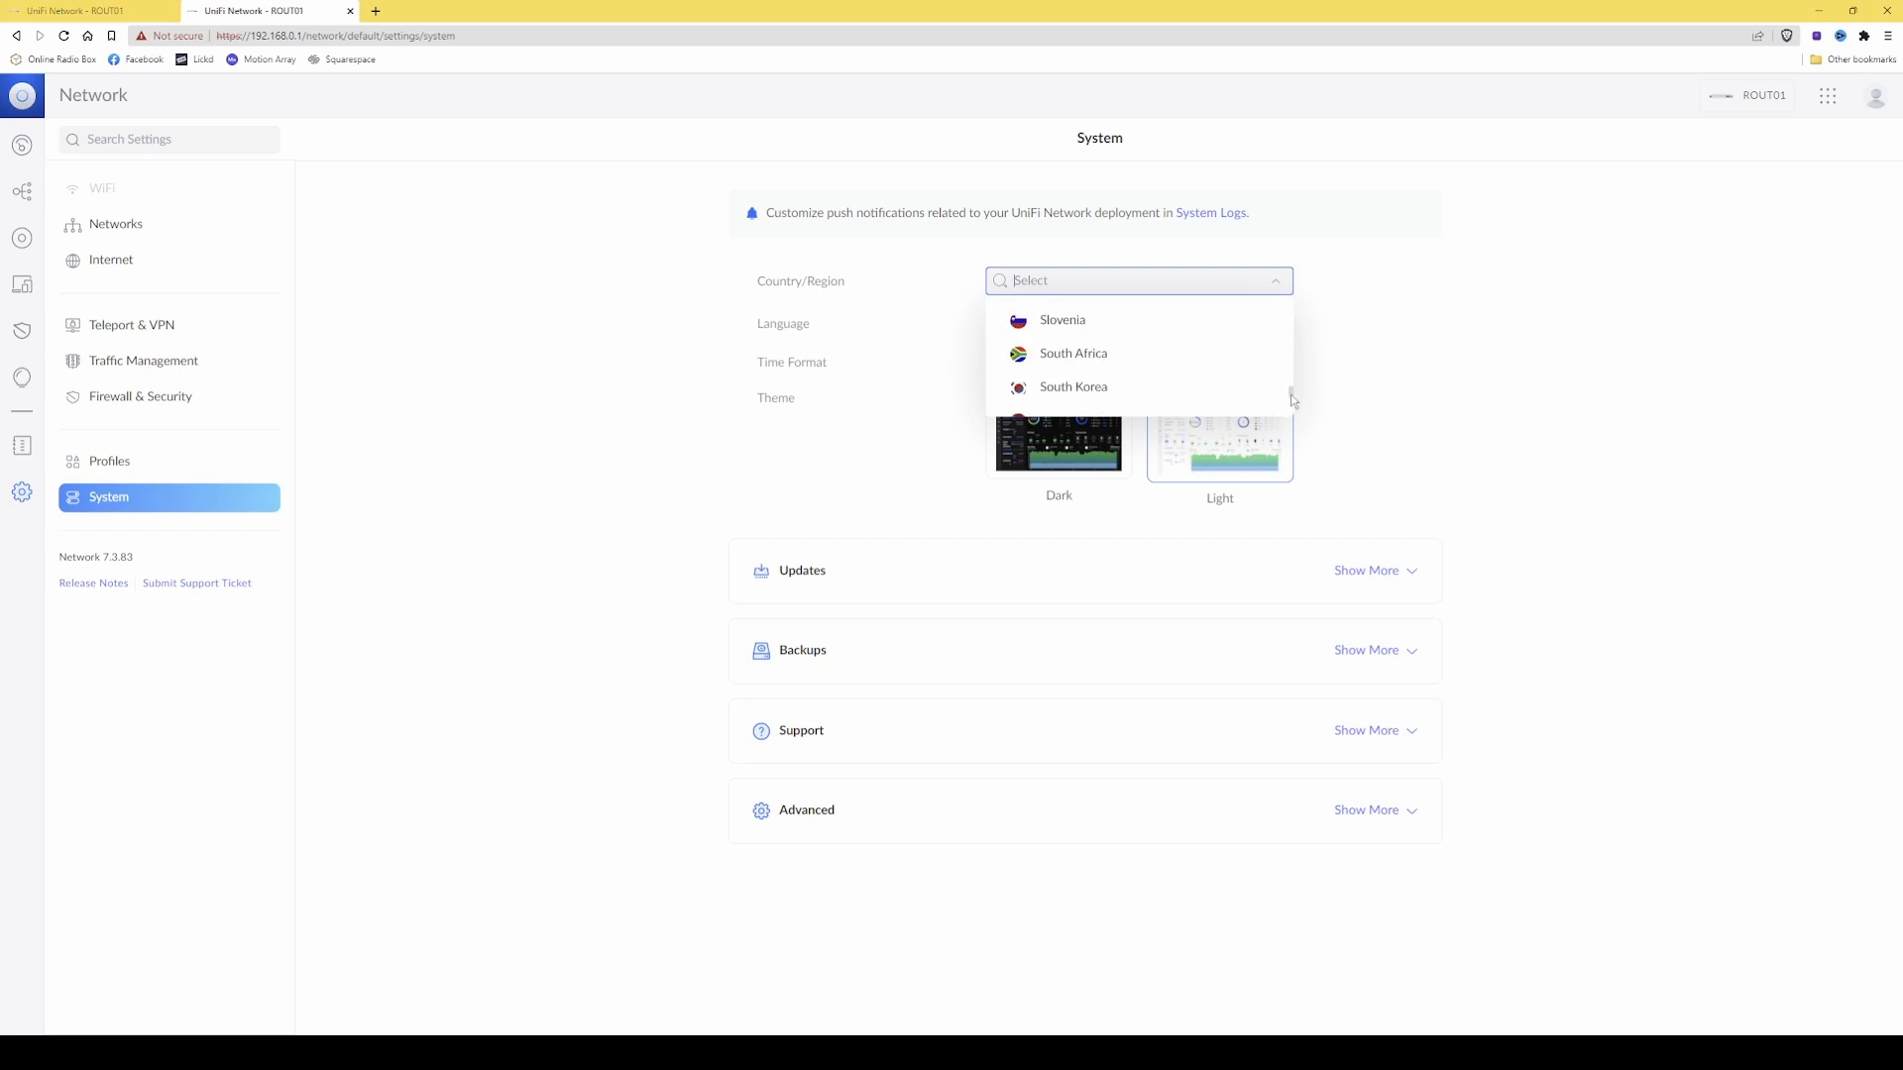
pyautogui.scroll(-10, 1185, 386)
pyautogui.click(1087, 341)
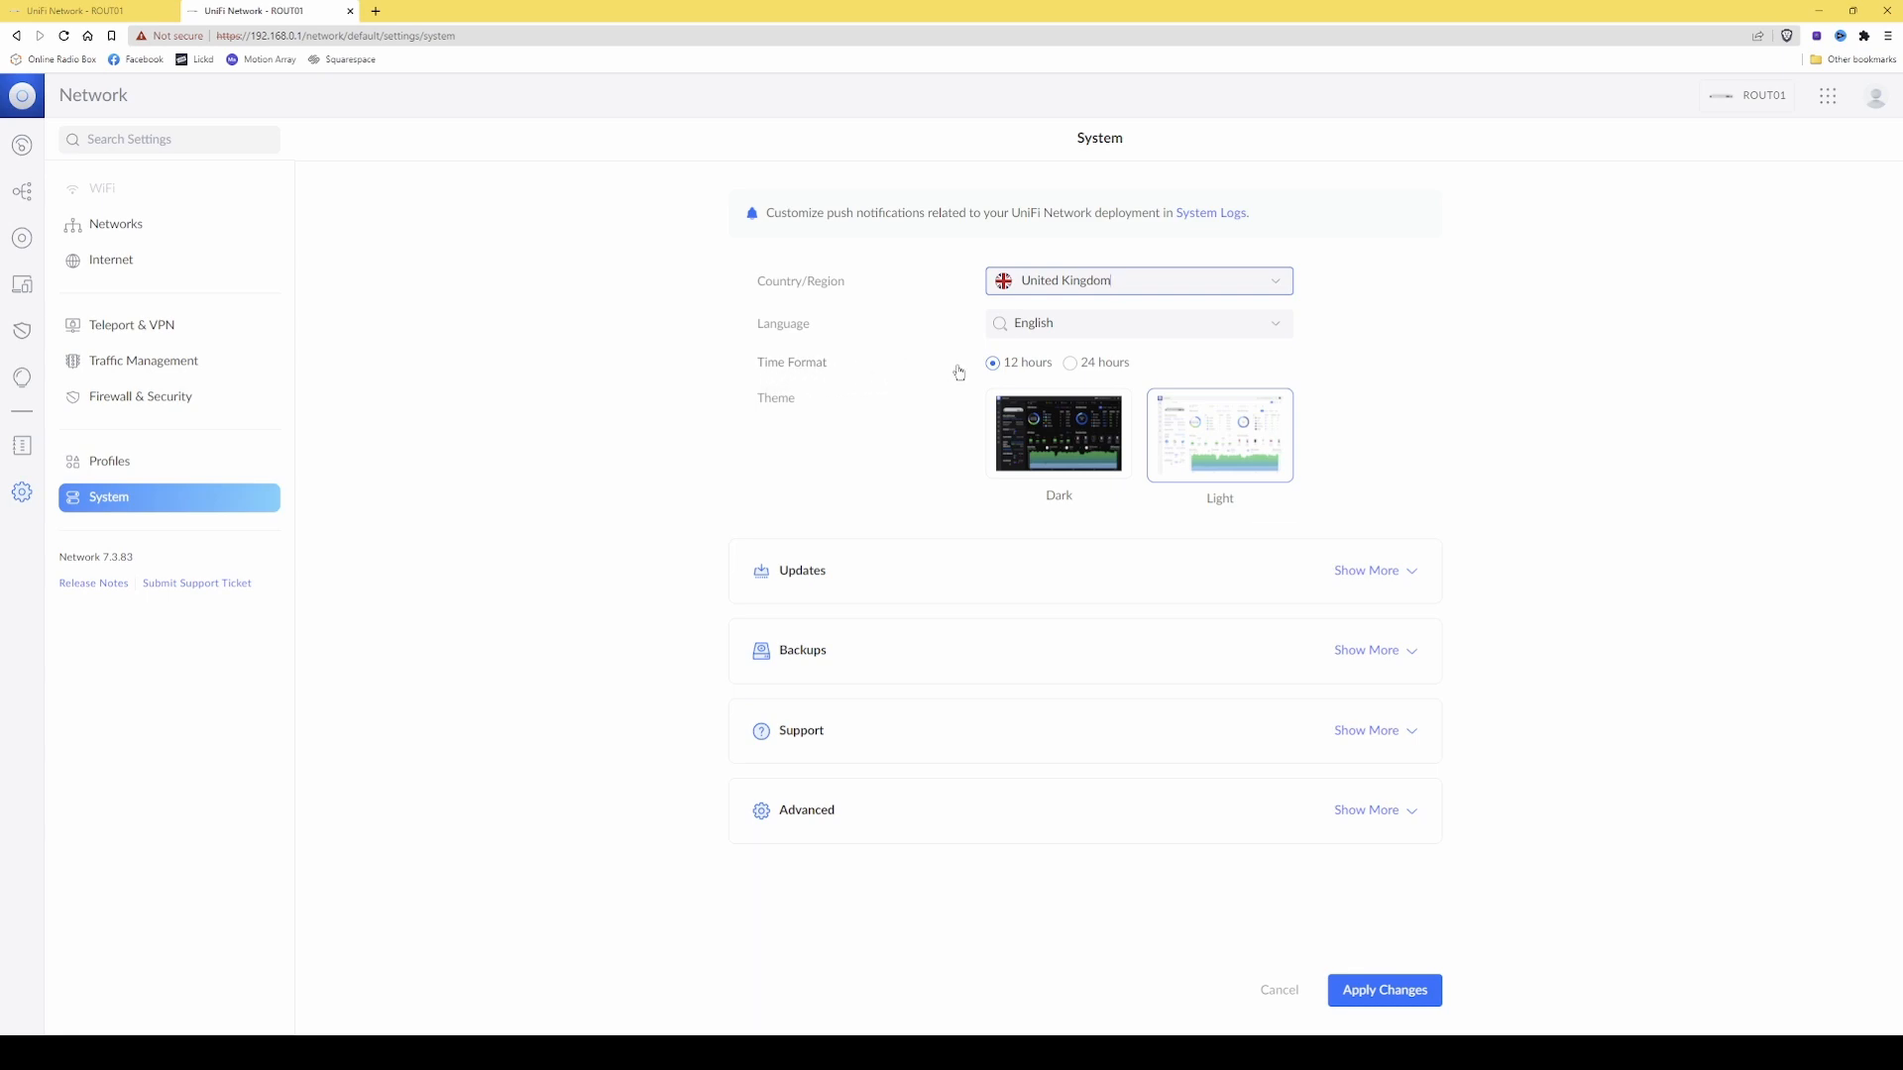
# - Set the time format to 24 hours and the theme to Dark, and apply the changes
pyautogui.click(1071, 366)
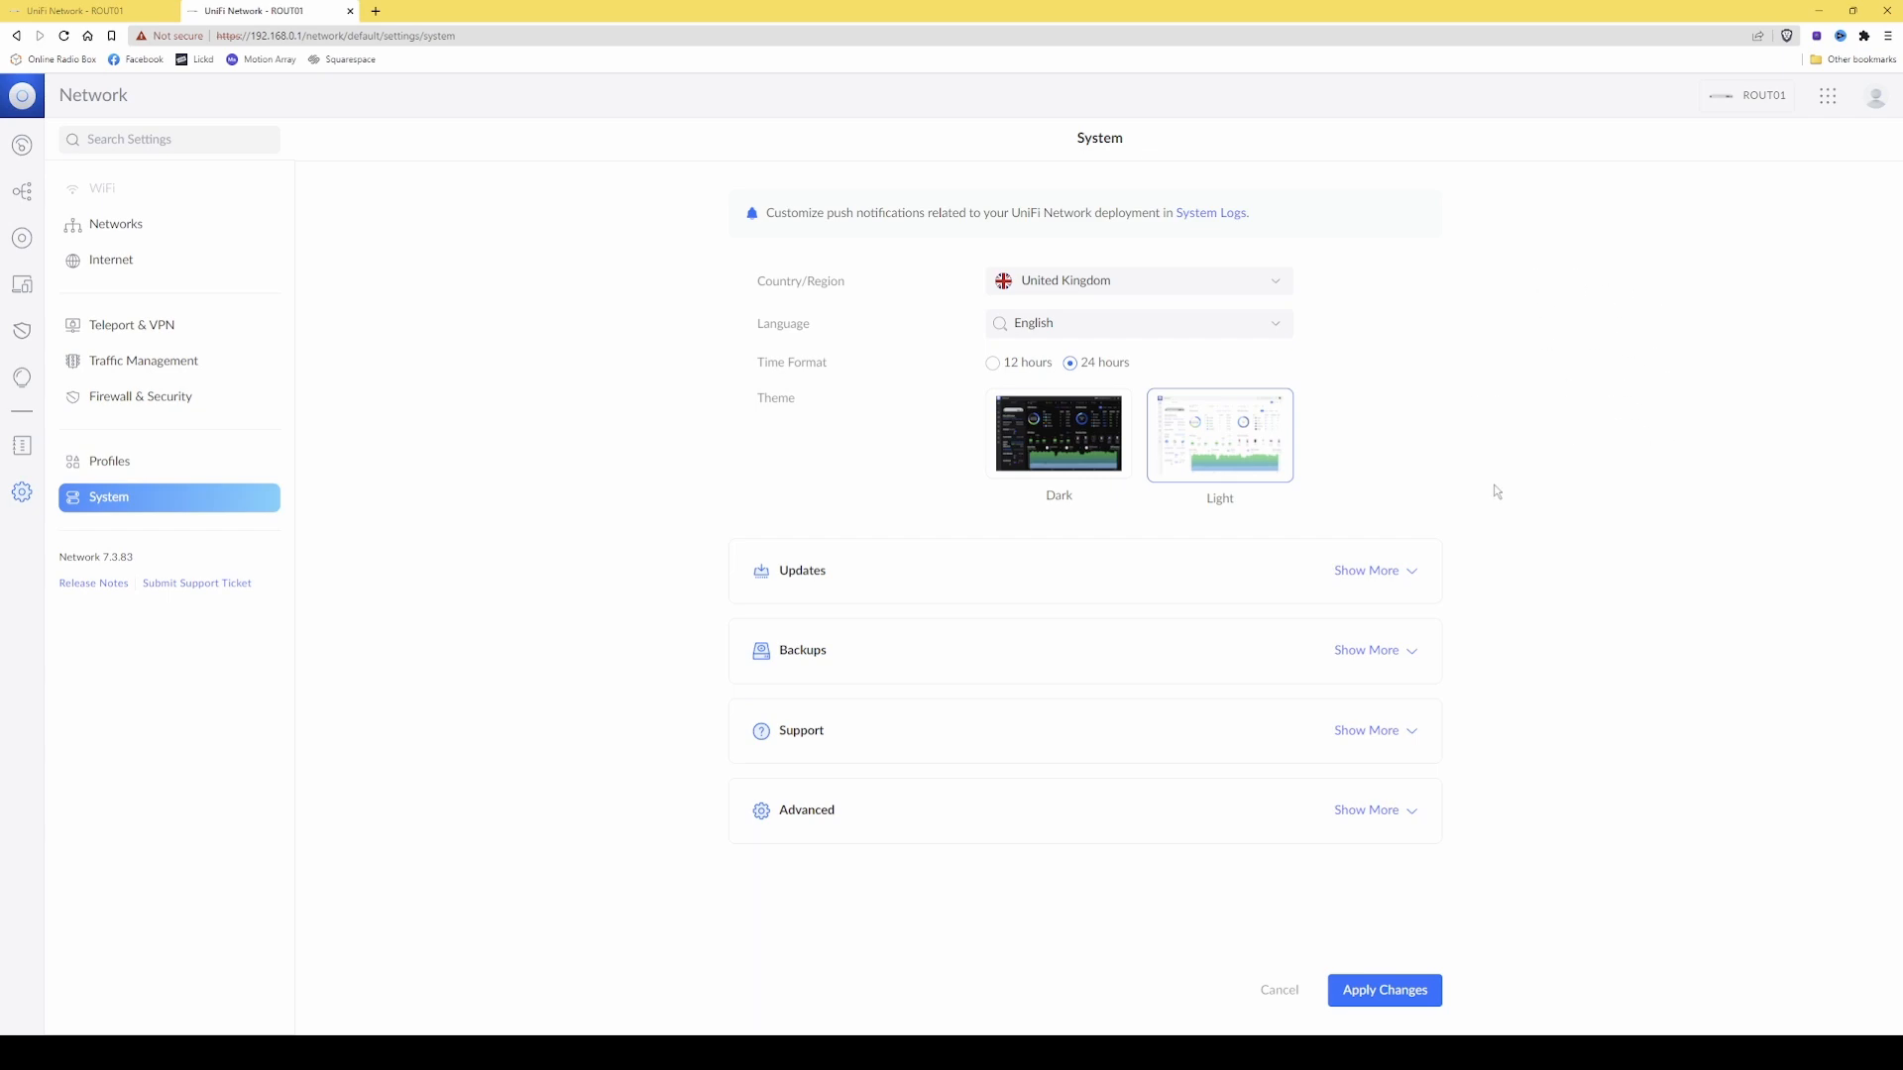
pyautogui.click(1056, 433)
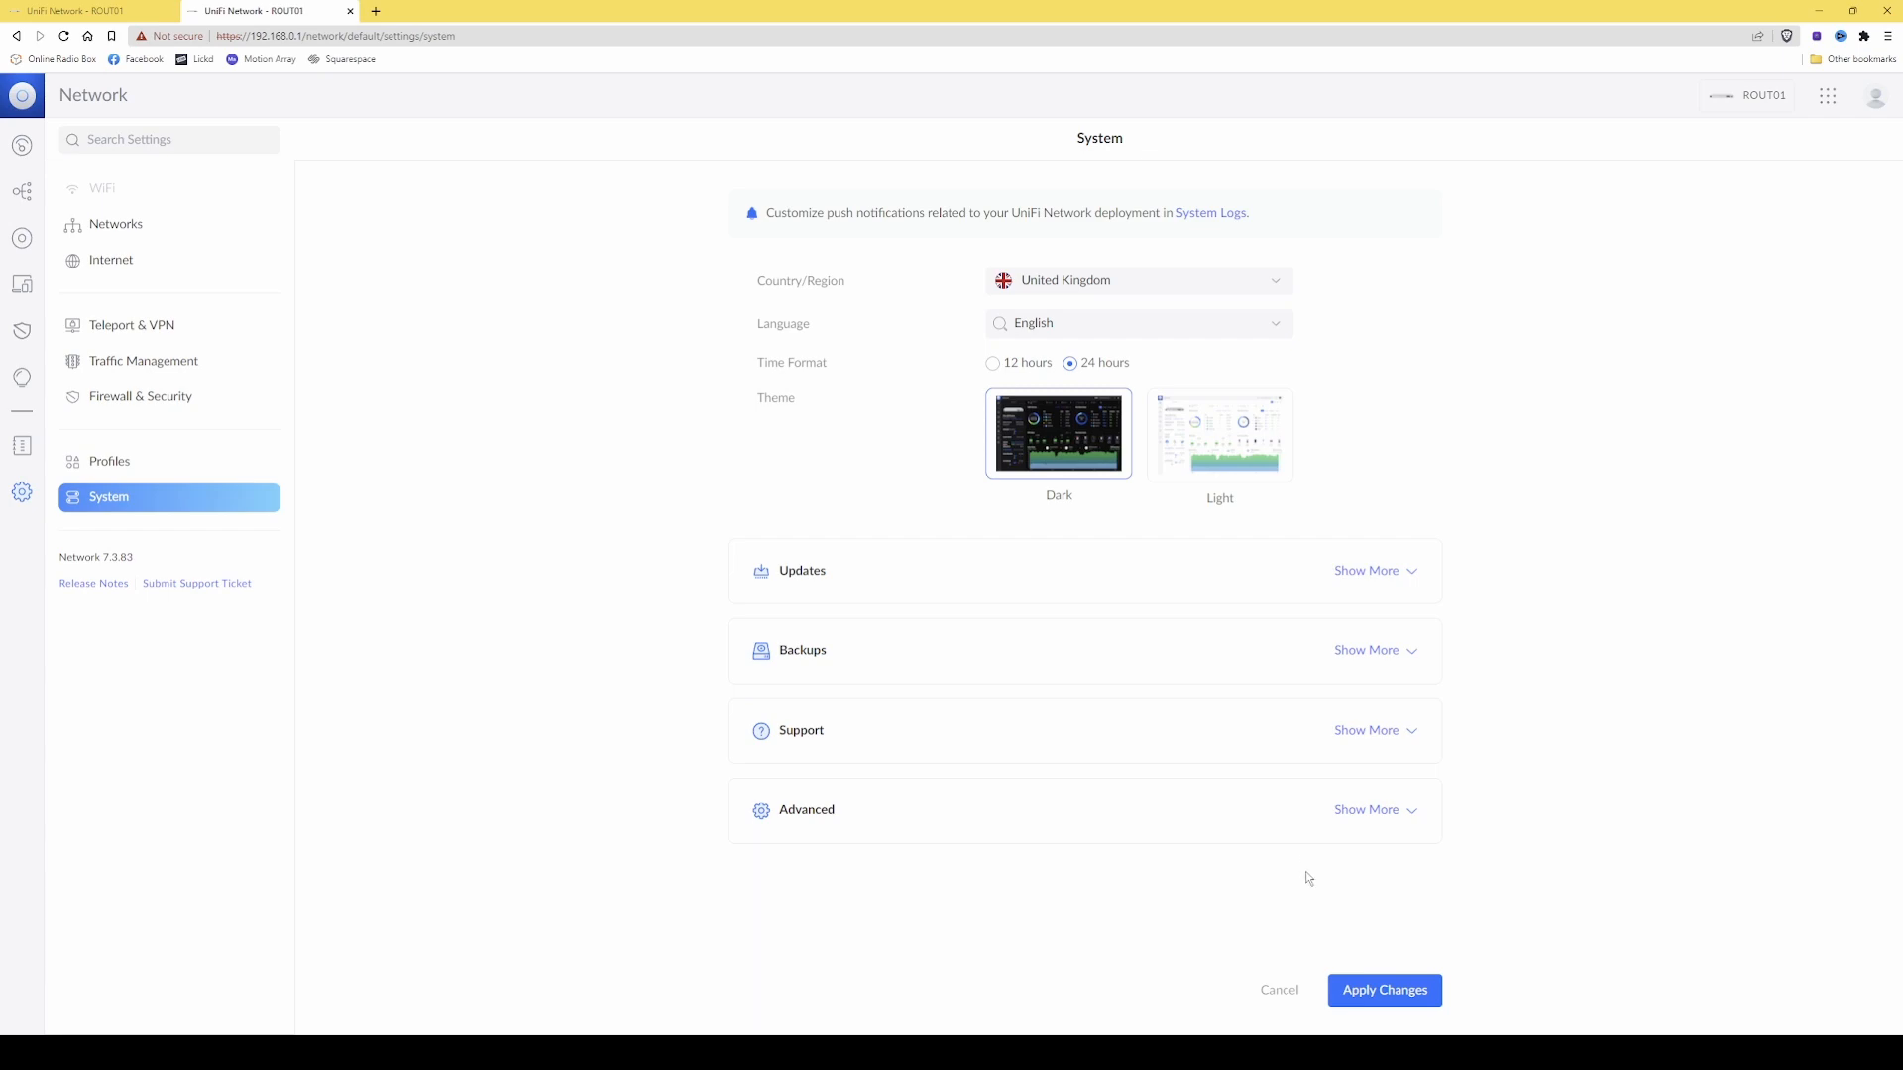
pyautogui.click(1405, 992)
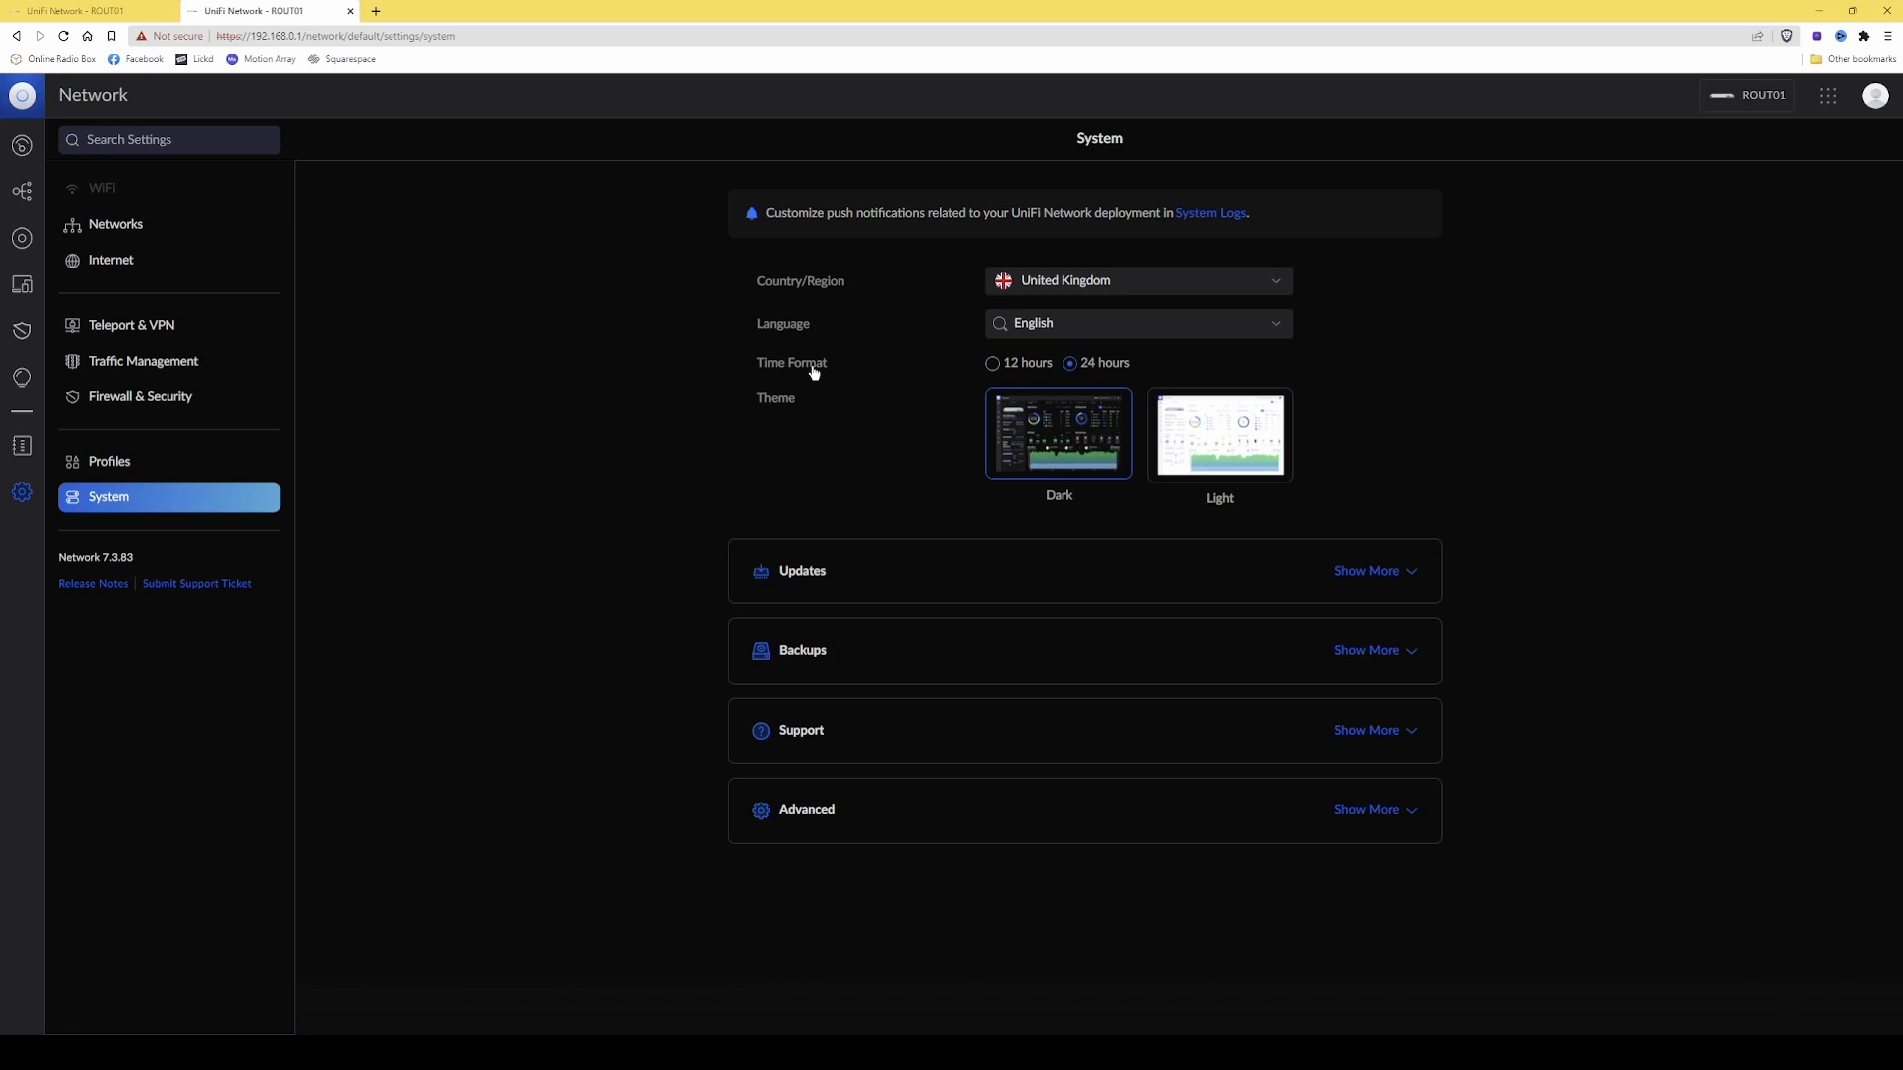
# - Turn off the daily automatic device updates in the system update settings and apply the change
pyautogui.click(1374, 573)
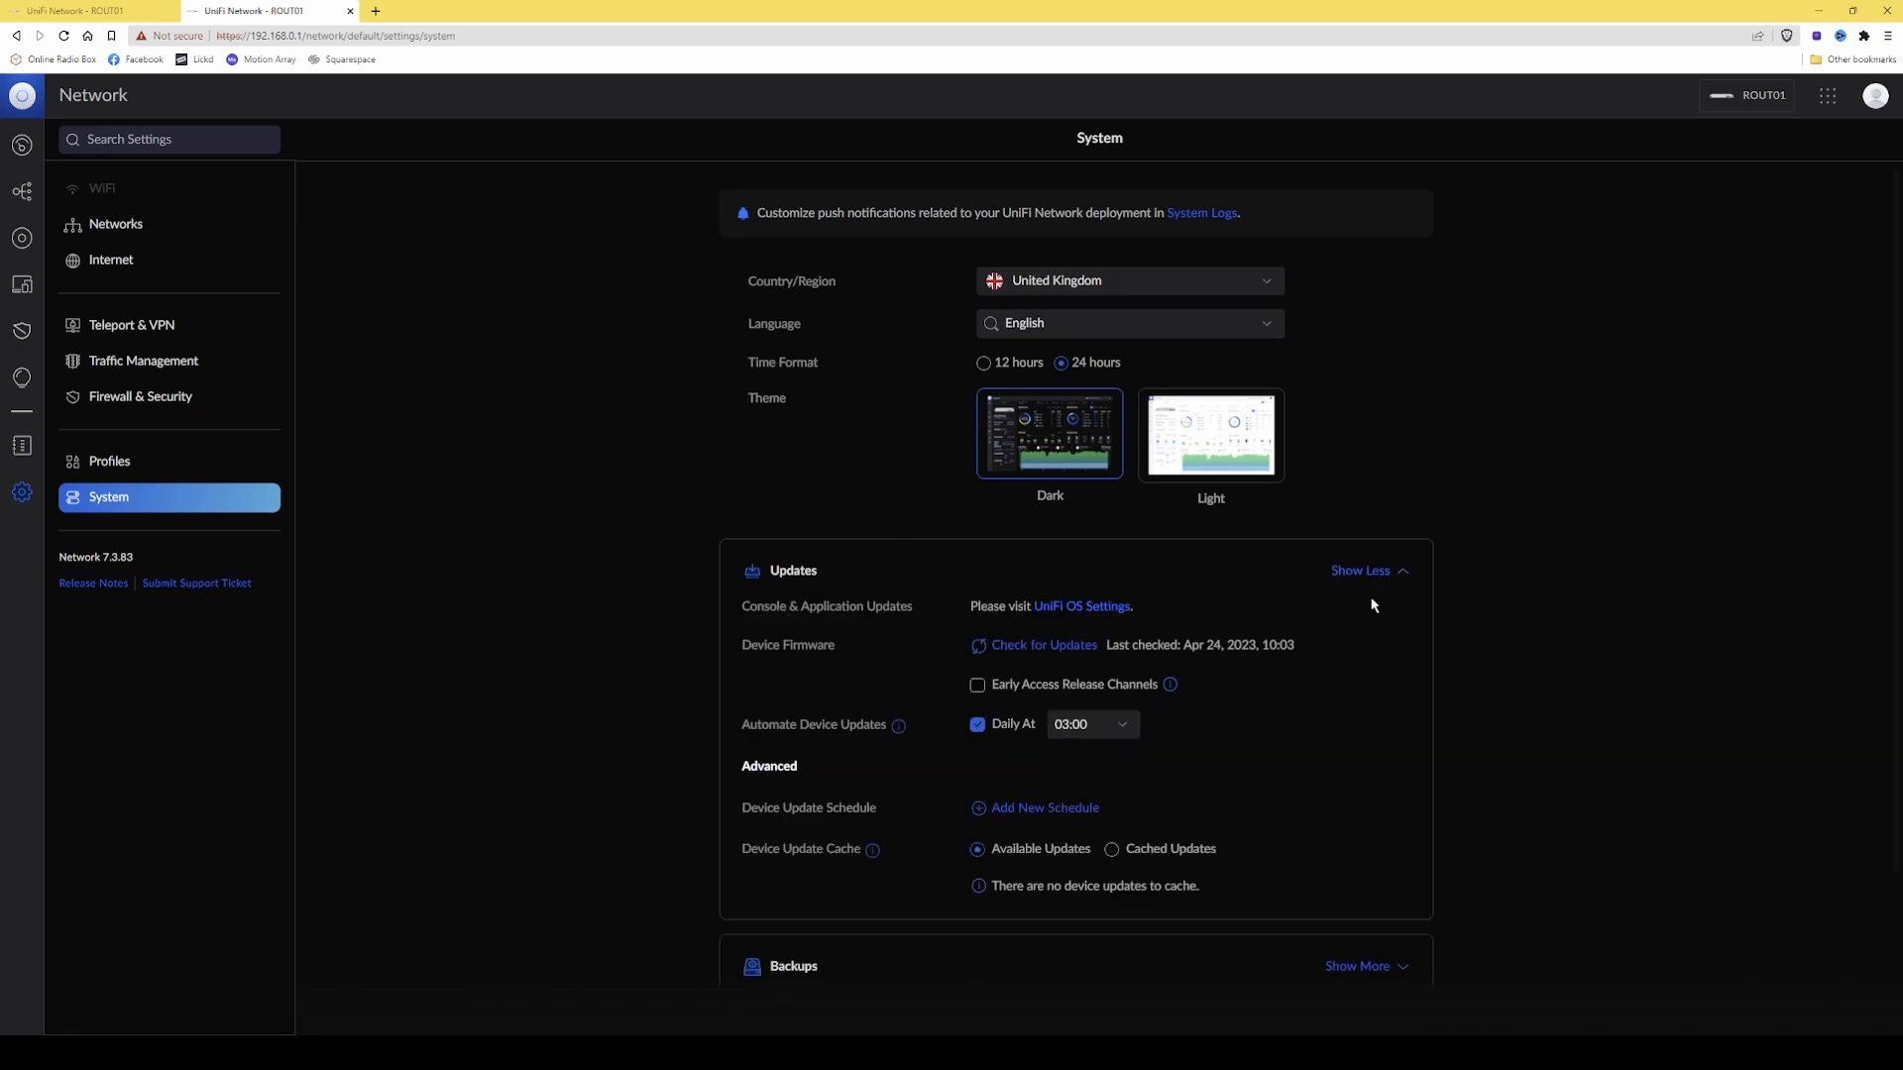
pyautogui.scroll(-2, 1373, 604)
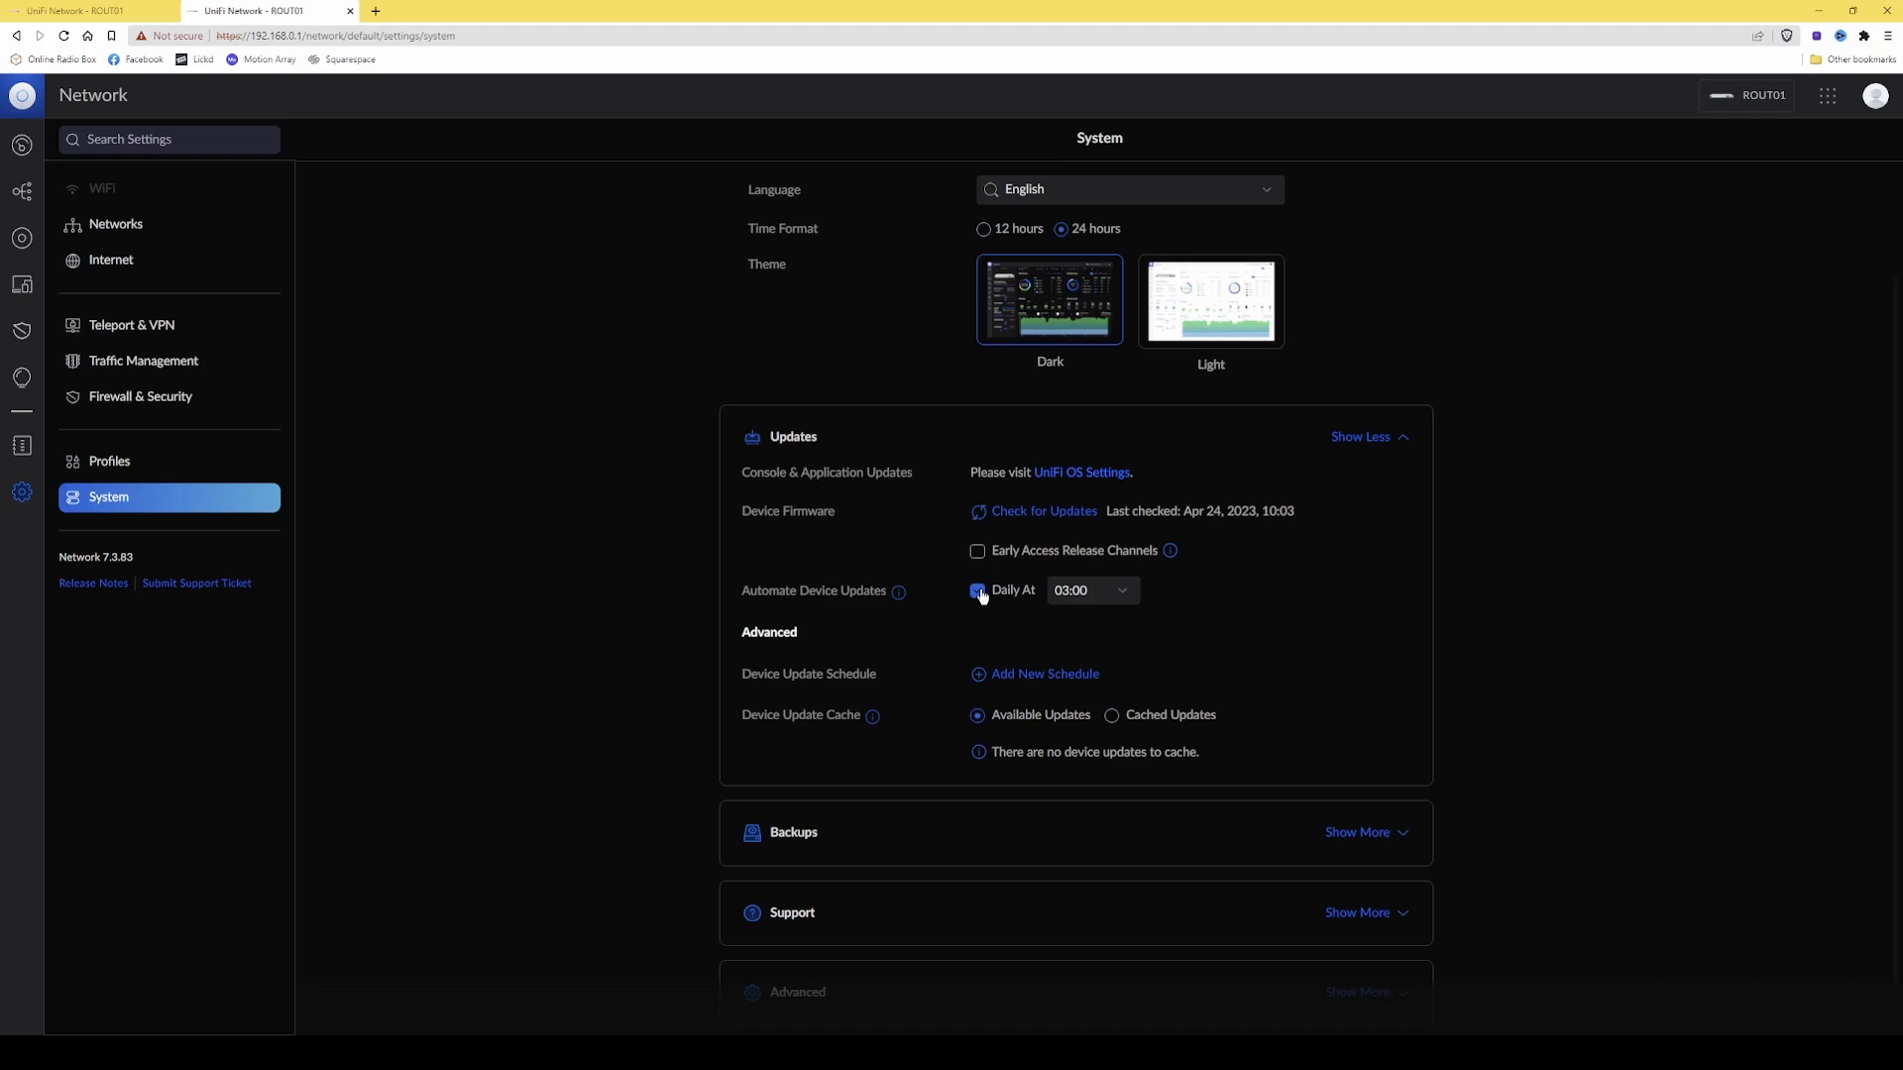
pyautogui.click(1123, 592)
pyautogui.click(1123, 593)
pyautogui.click(977, 592)
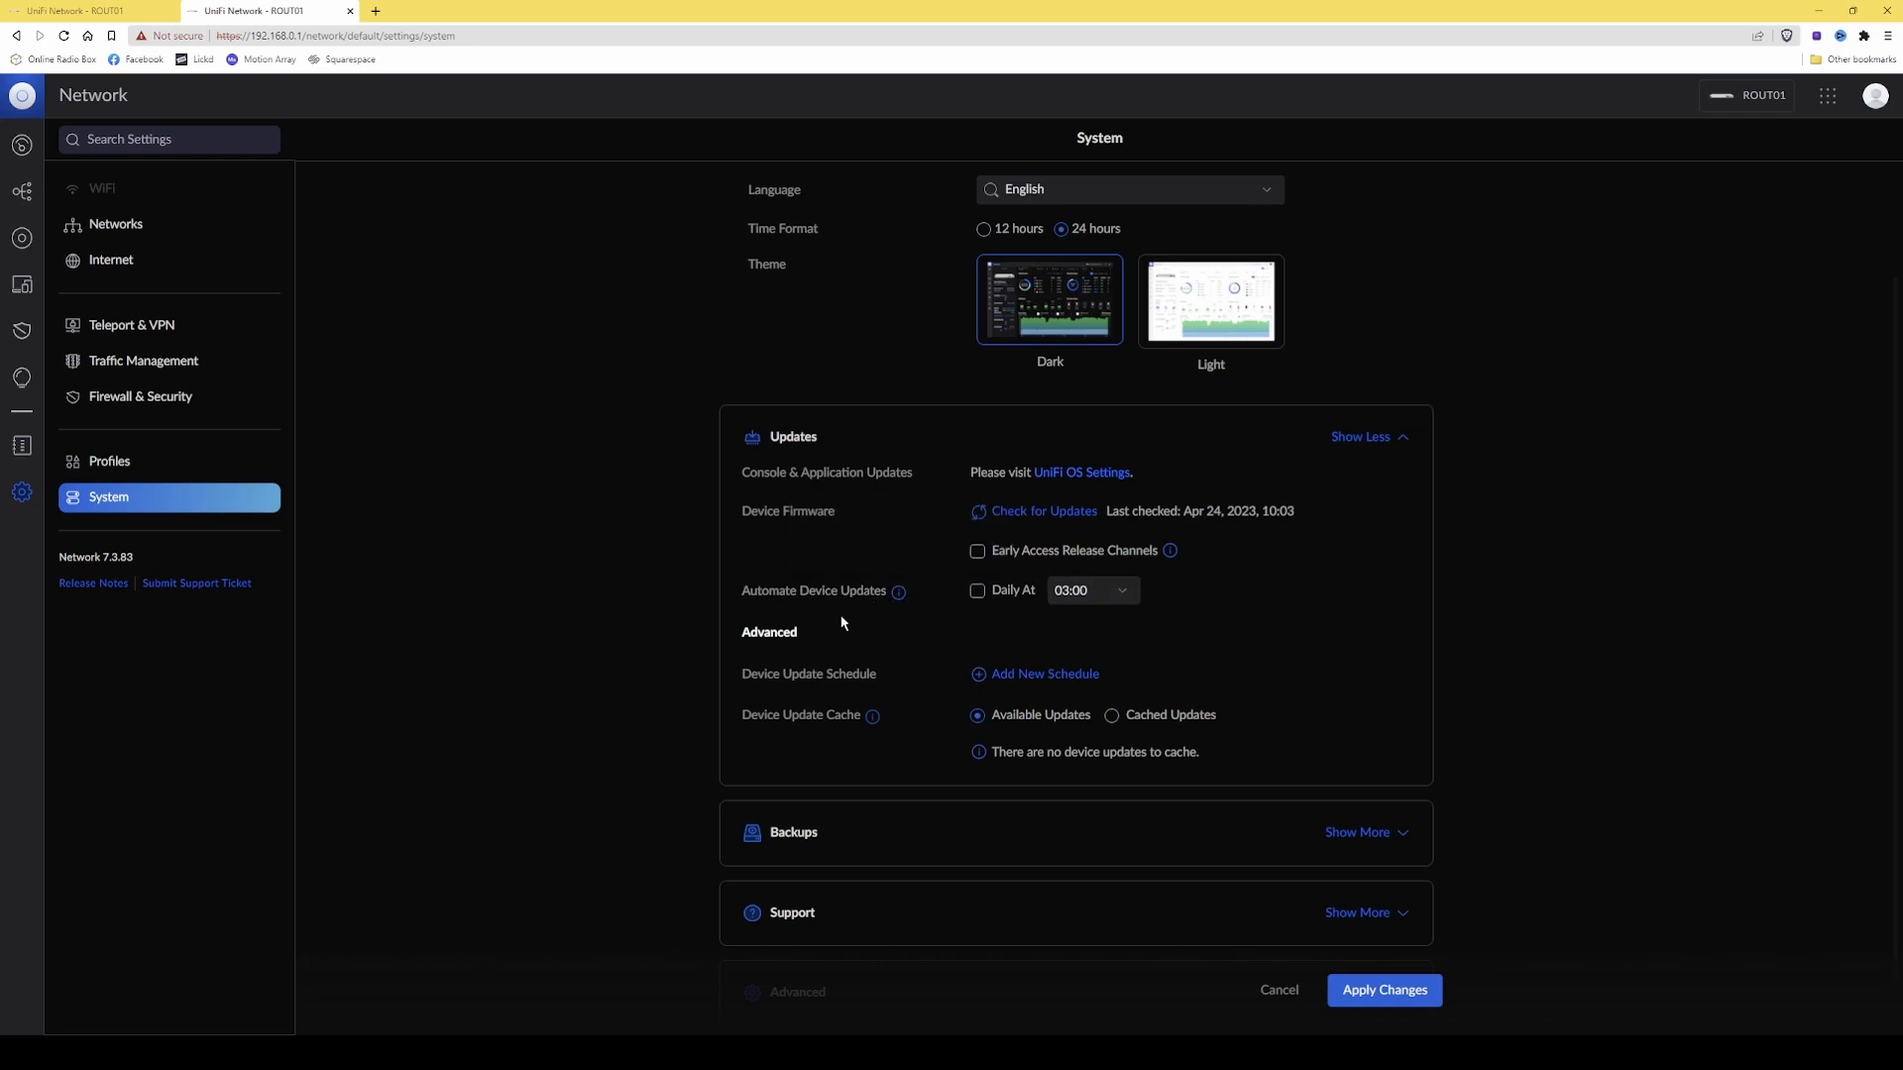
pyautogui.scroll(-1, 1284, 695)
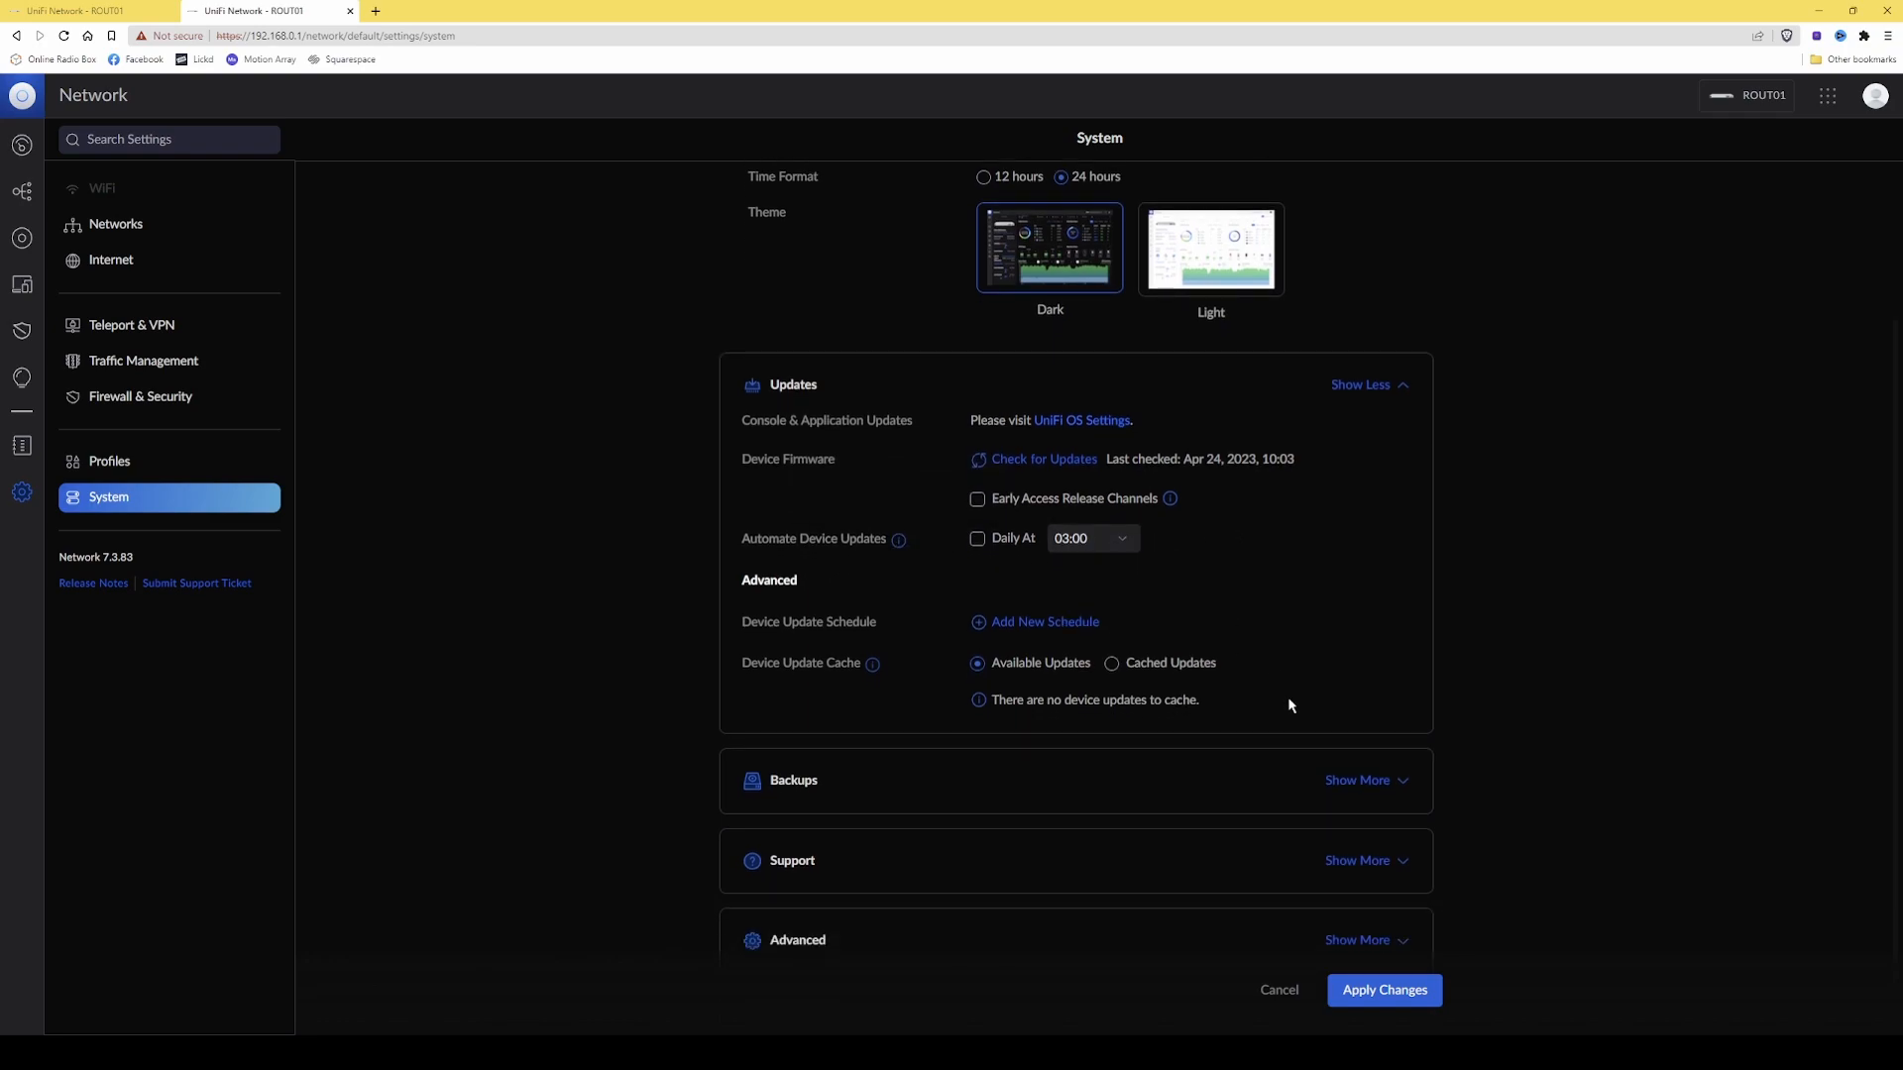
pyautogui.click(1388, 997)
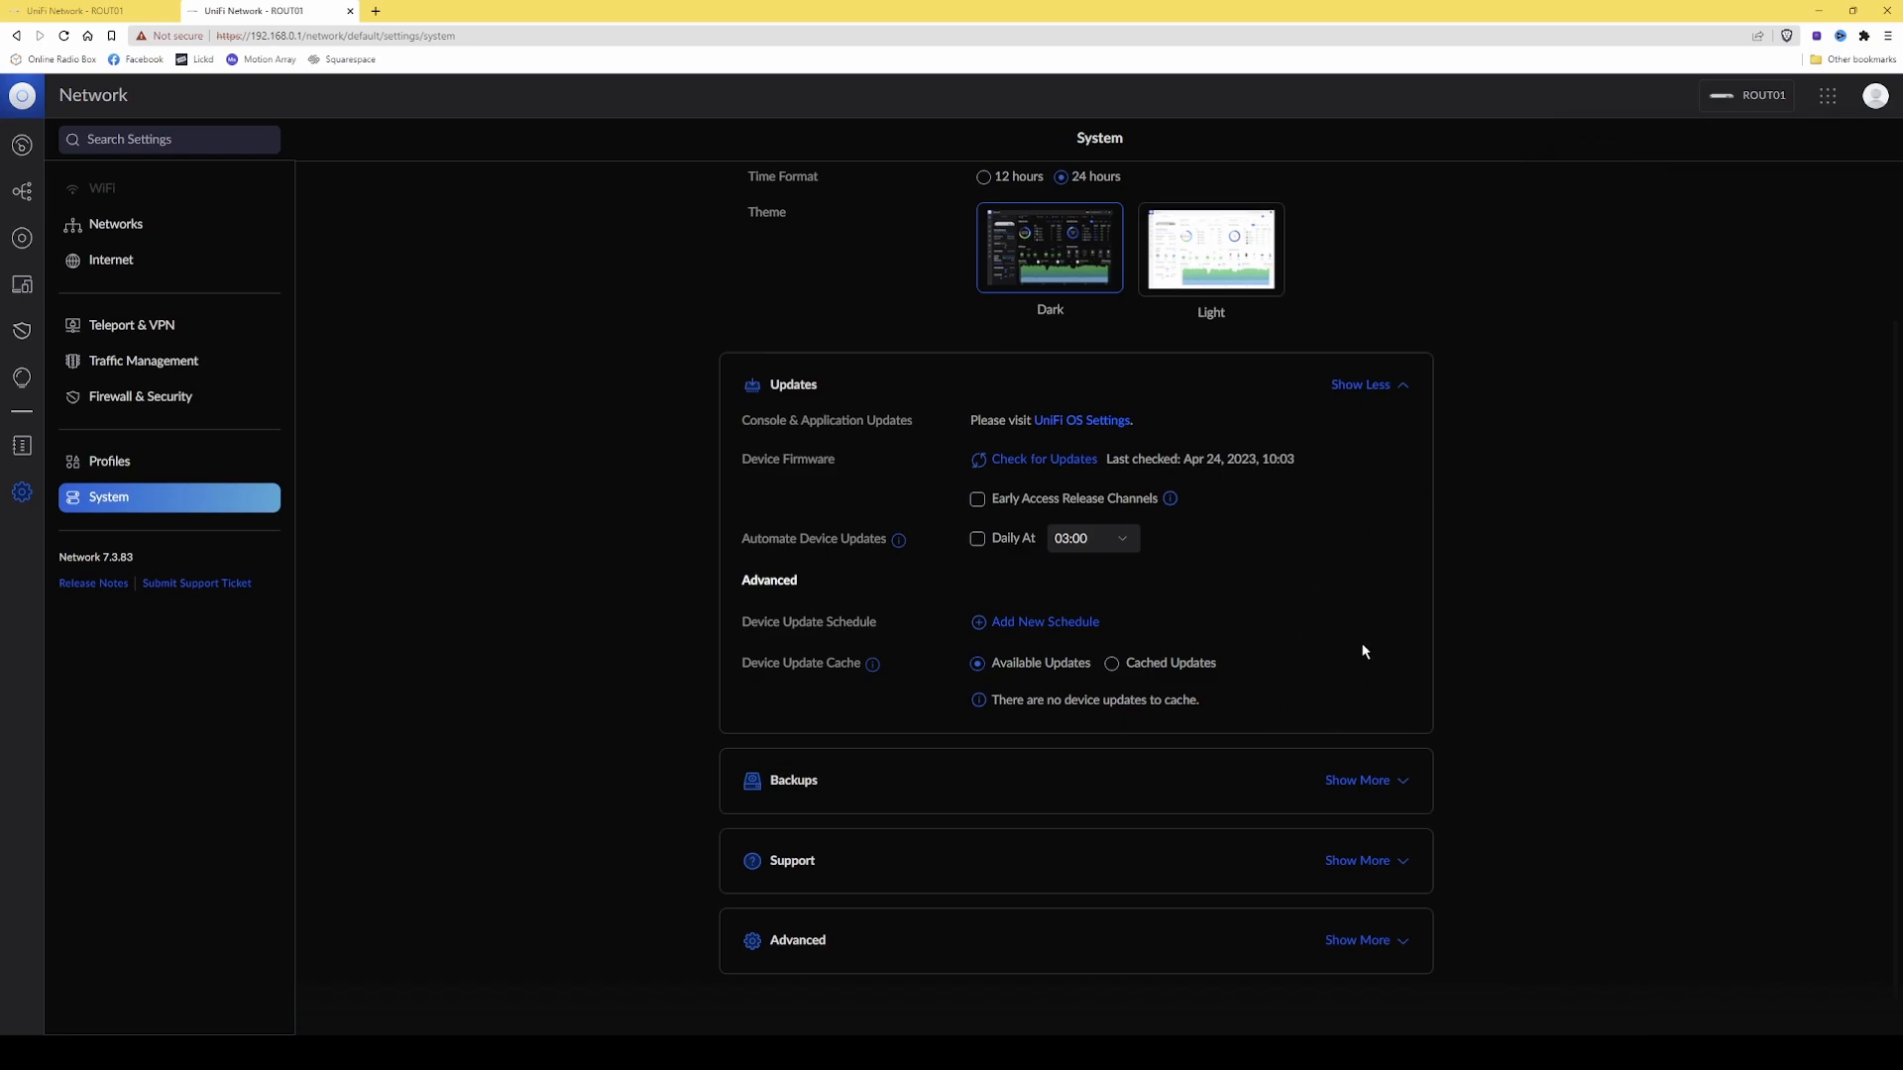
pyautogui.click(1371, 386)
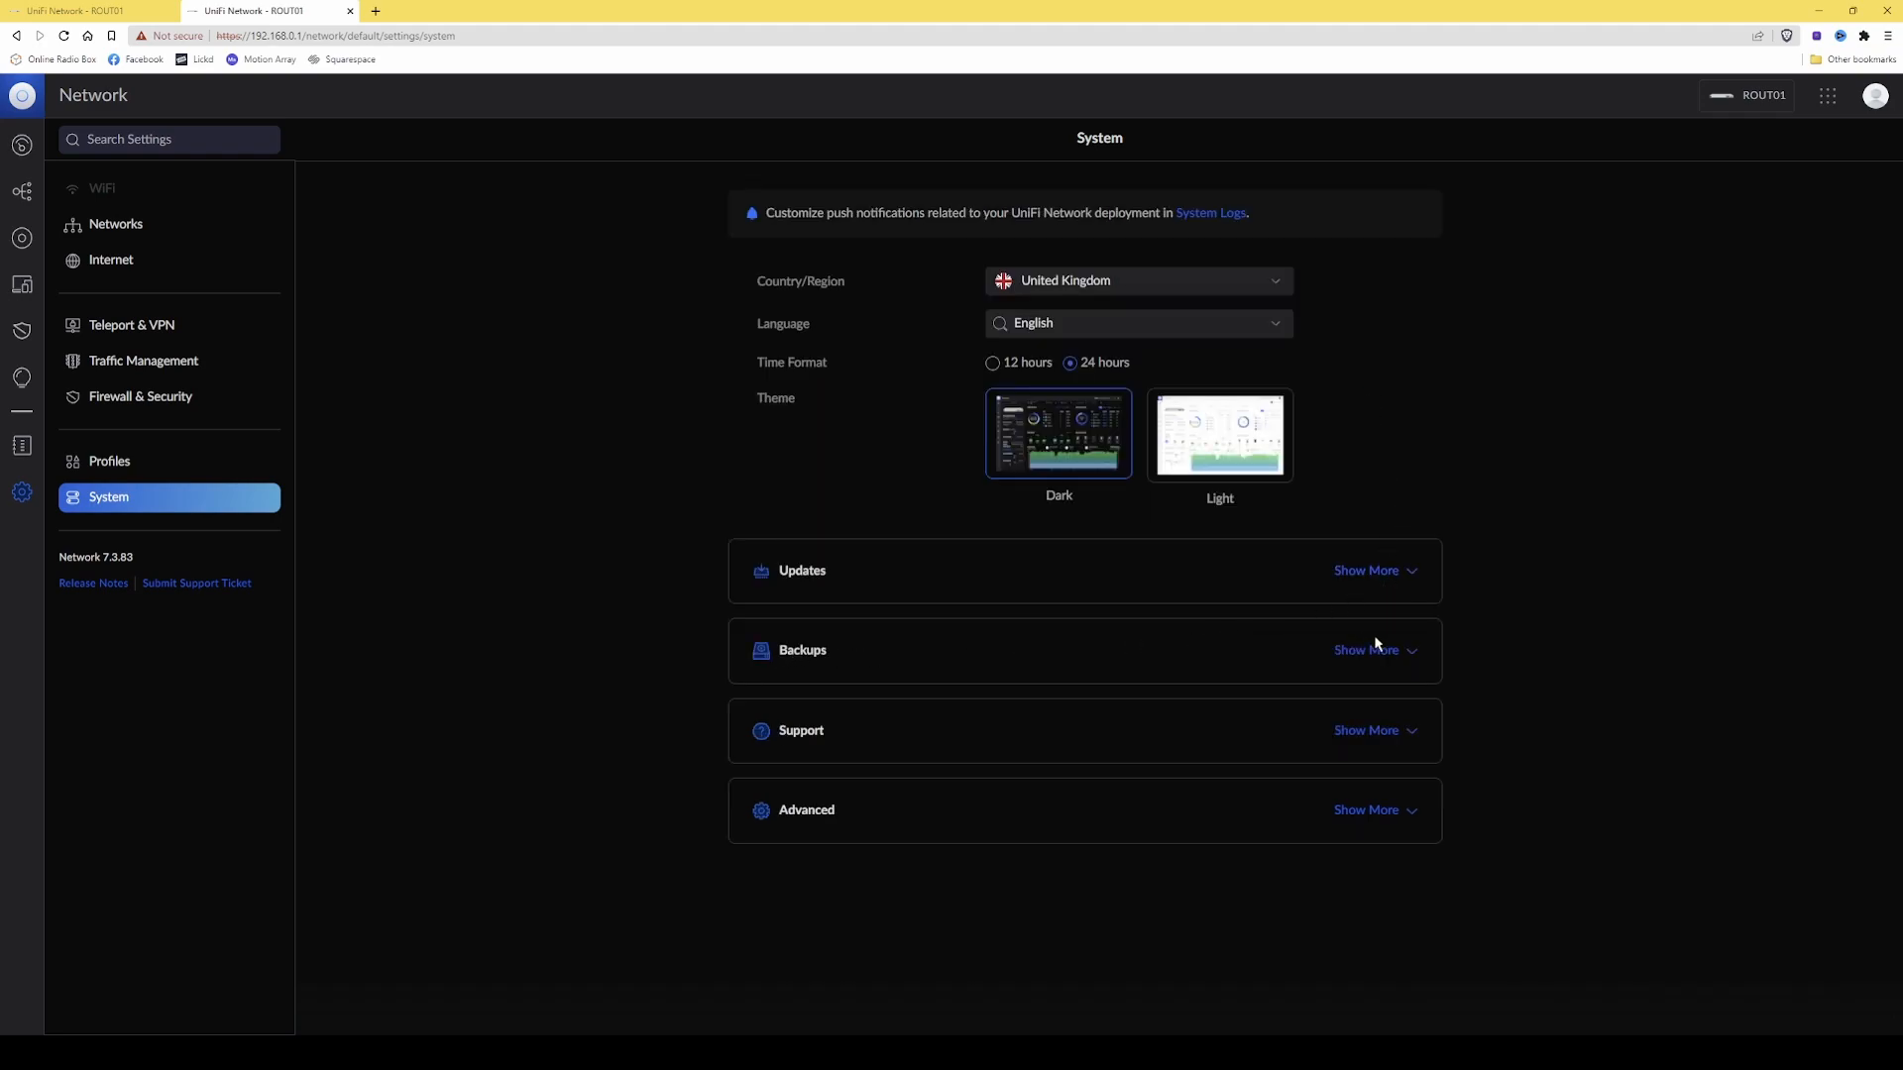
# - Download a Settings Only backup of the current network configuration
pyautogui.click(1384, 657)
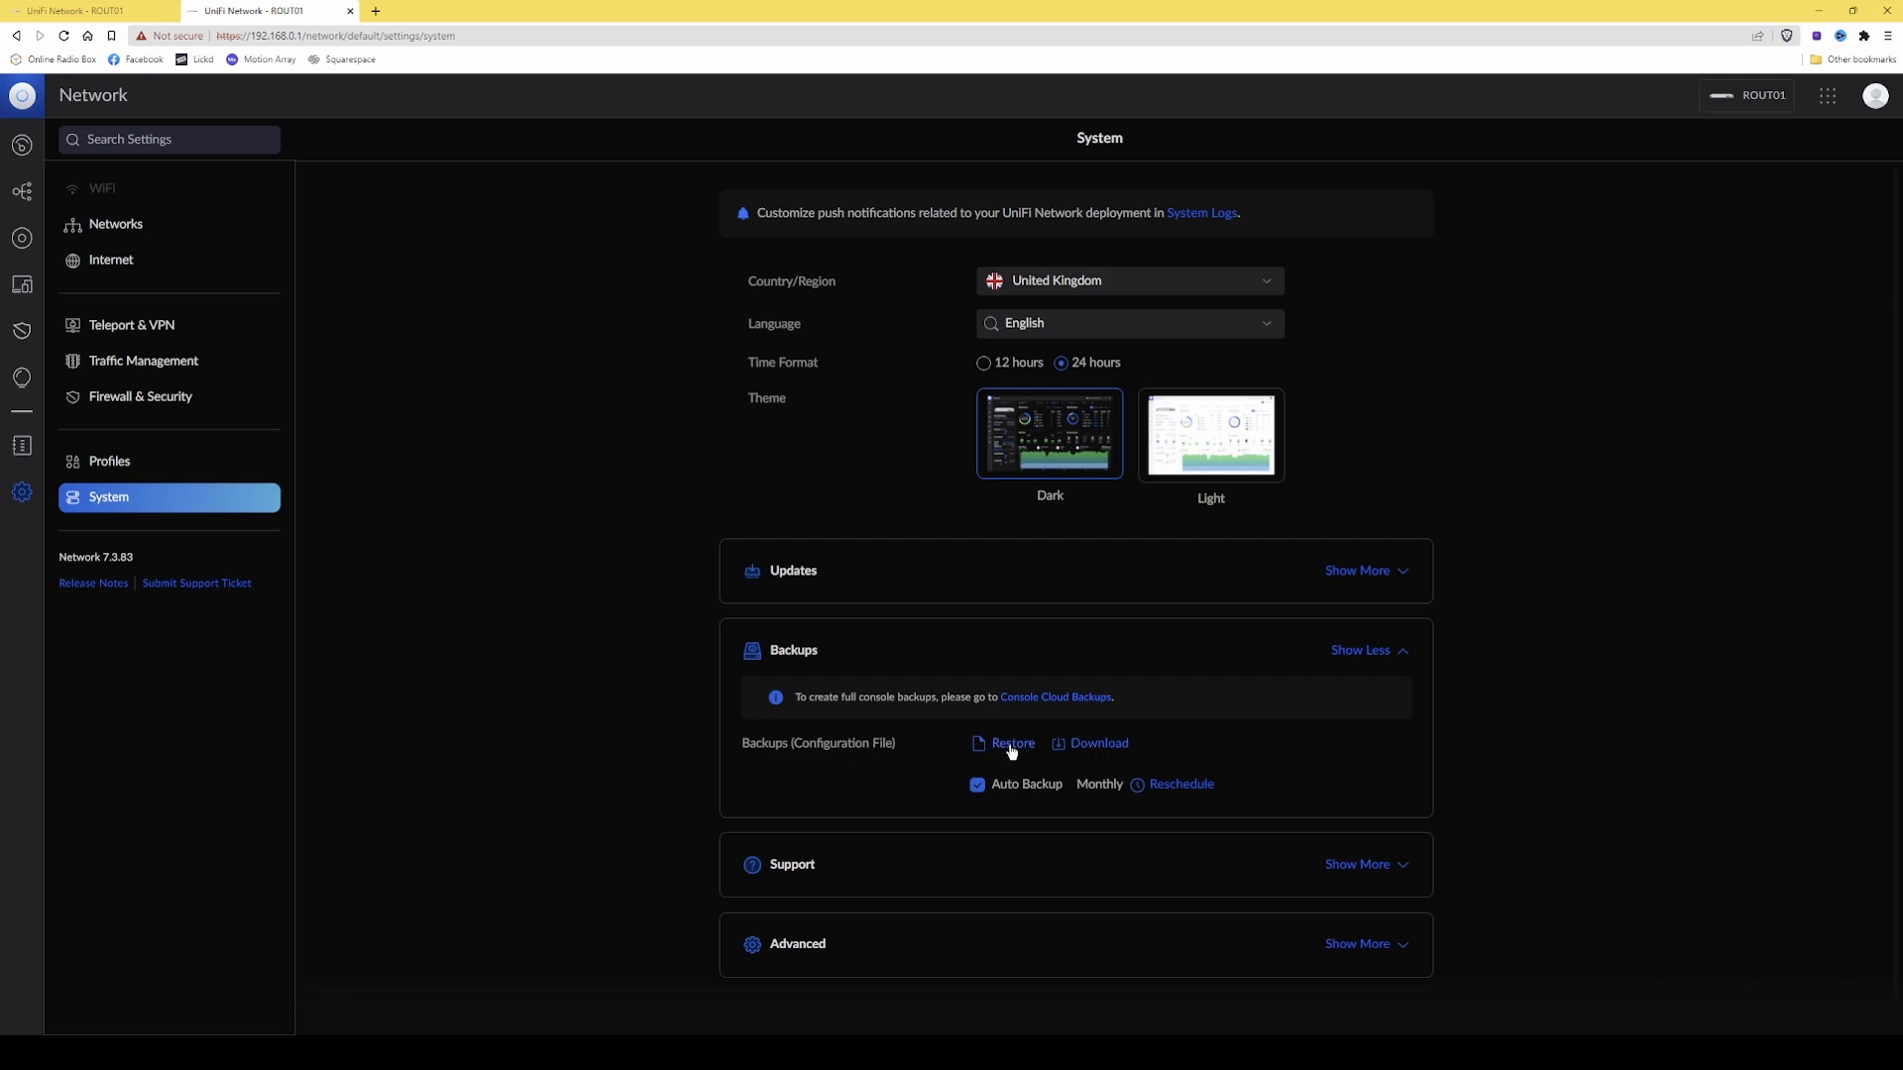
pyautogui.click(1105, 749)
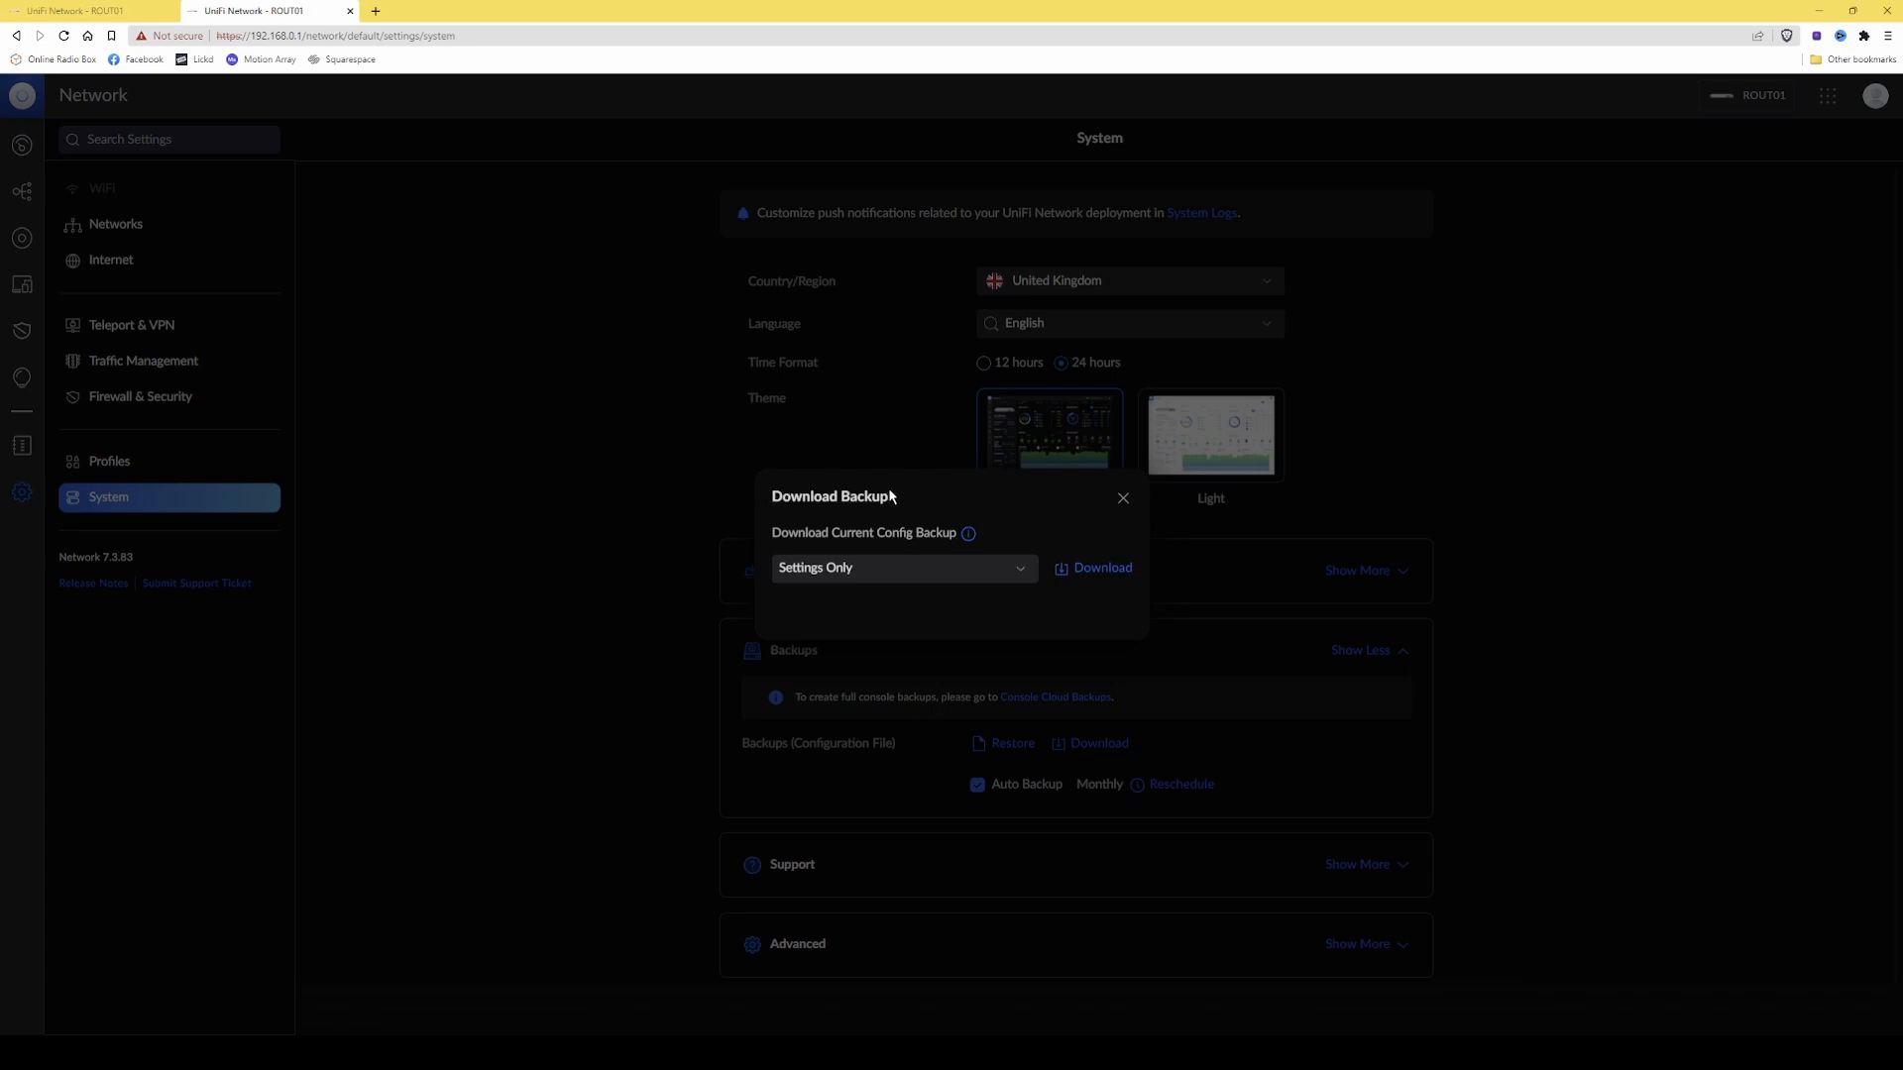
pyautogui.click(1026, 574)
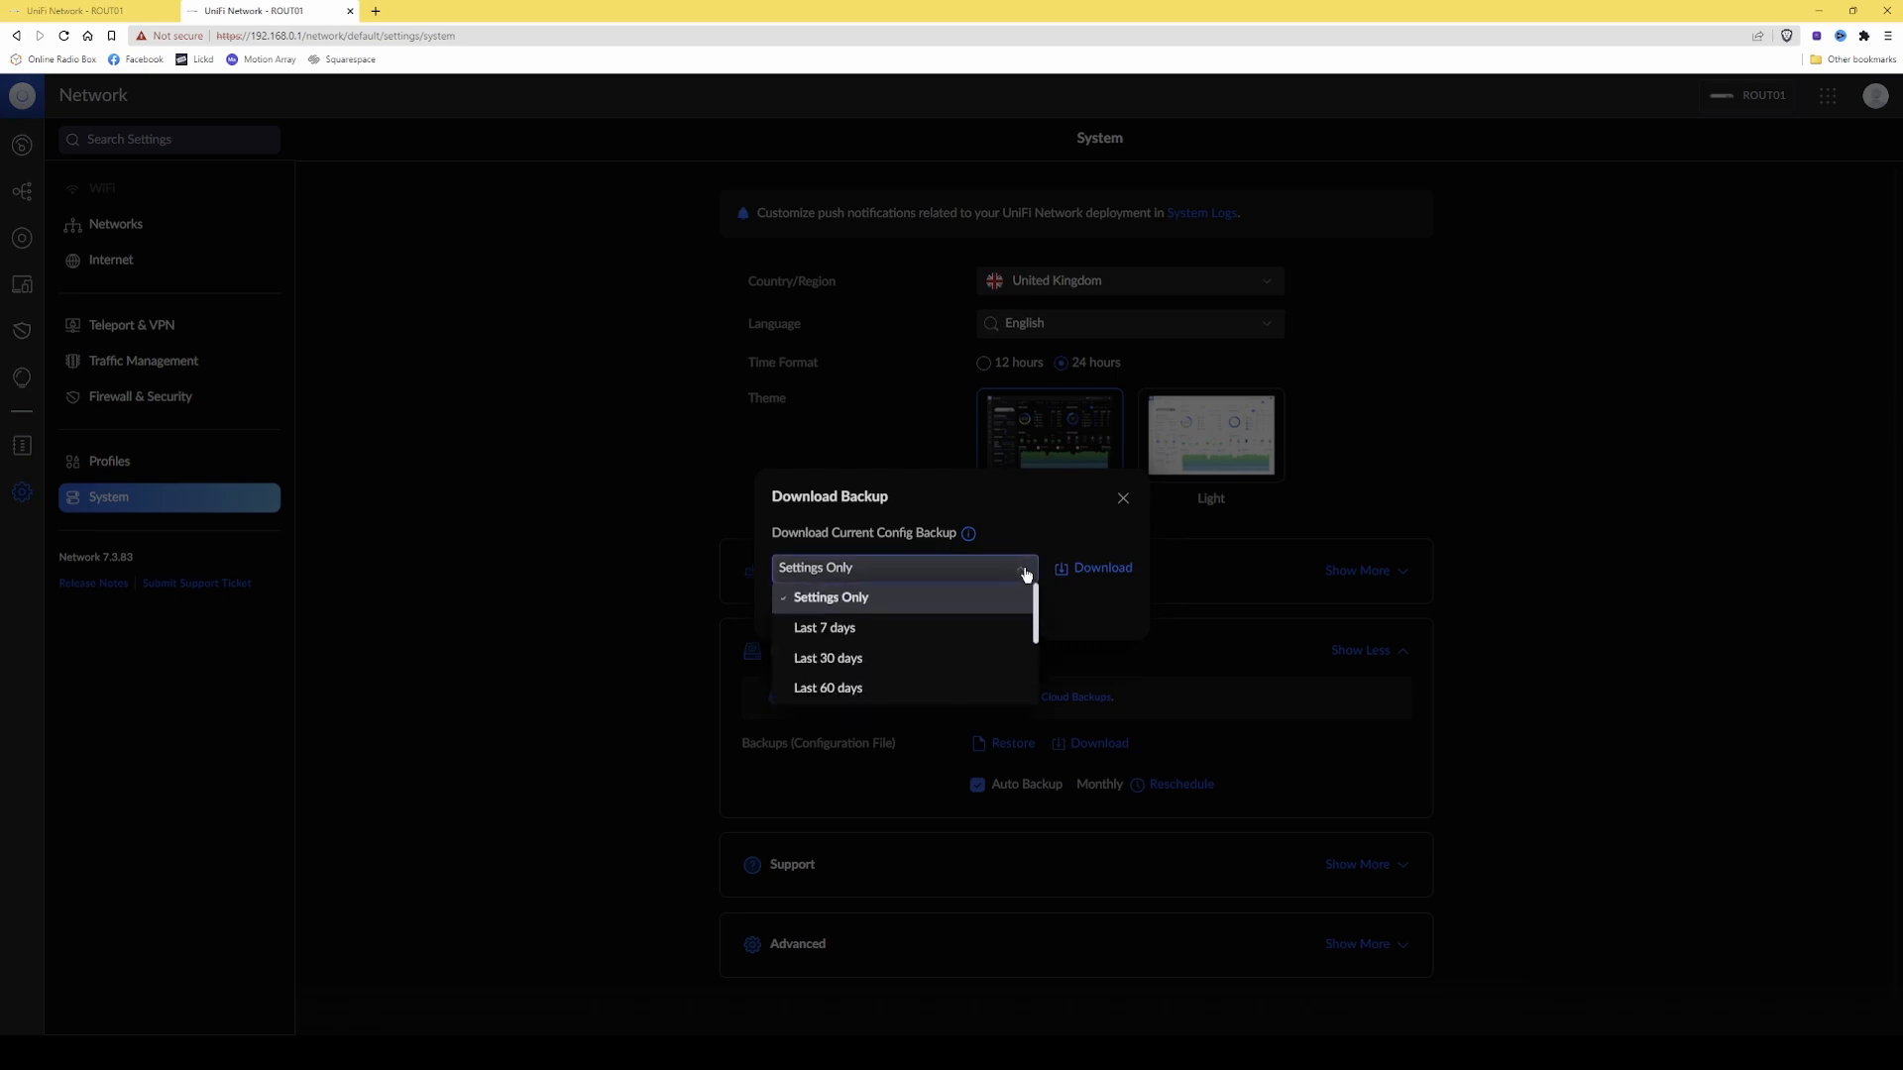
pyautogui.moveTo(1036, 596)
pyautogui.mouseDown()
pyautogui.moveTo(1037, 672)
pyautogui.moveTo(1032, 591)
pyautogui.mouseUp()
pyautogui.click(843, 600)
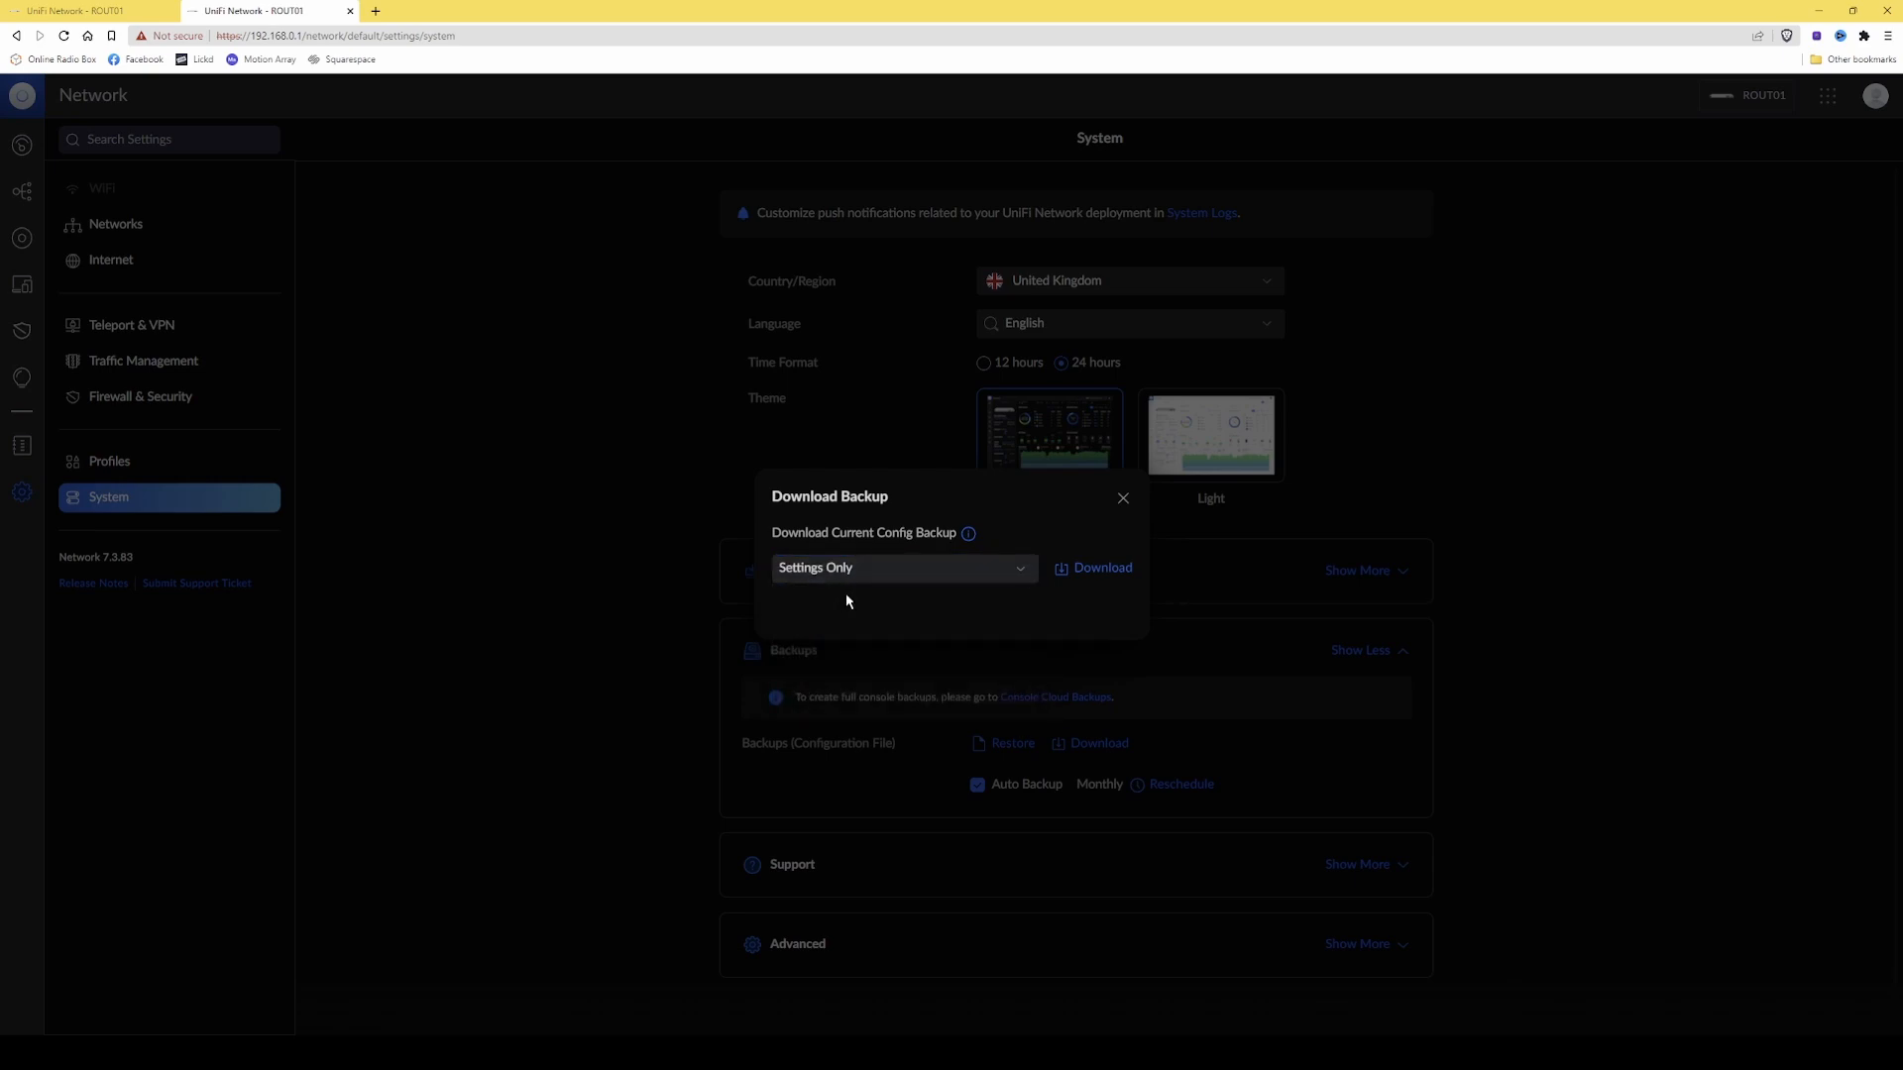
pyautogui.click(1087, 571)
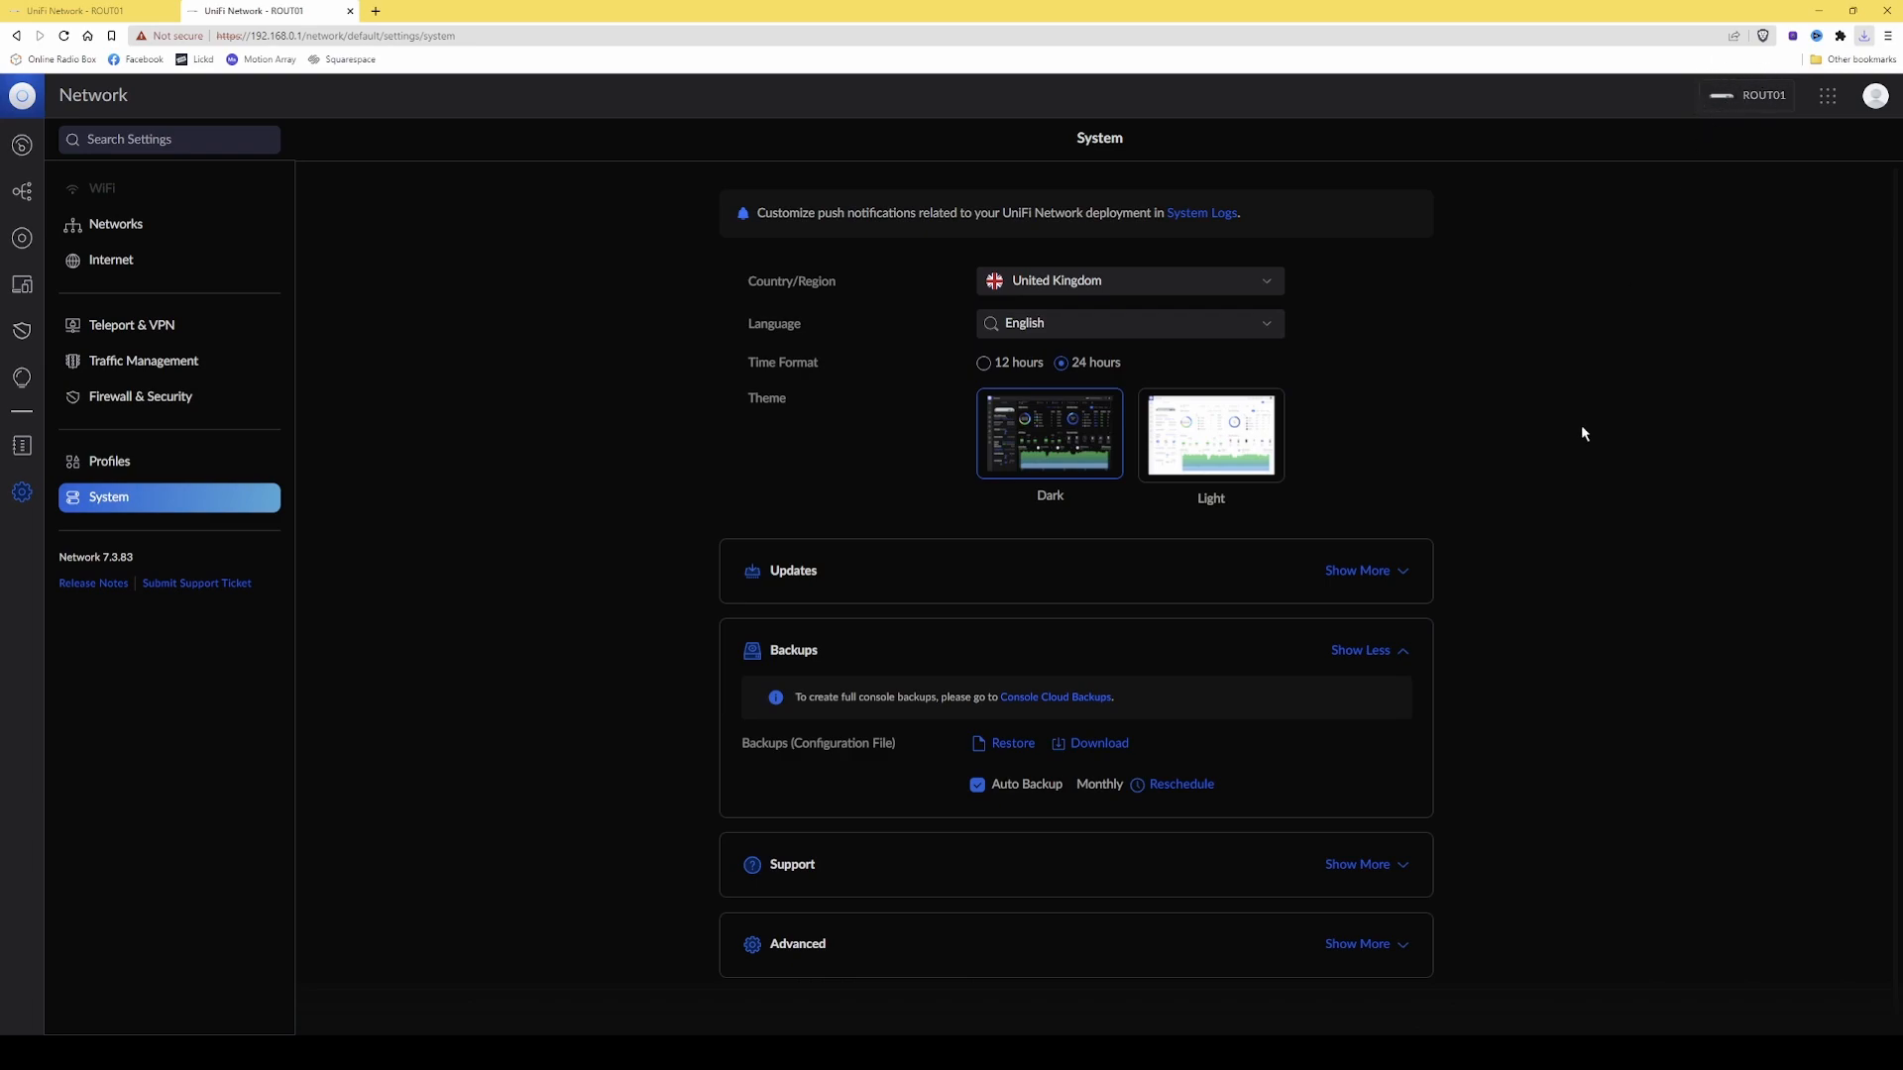
pyautogui.click(1363, 652)
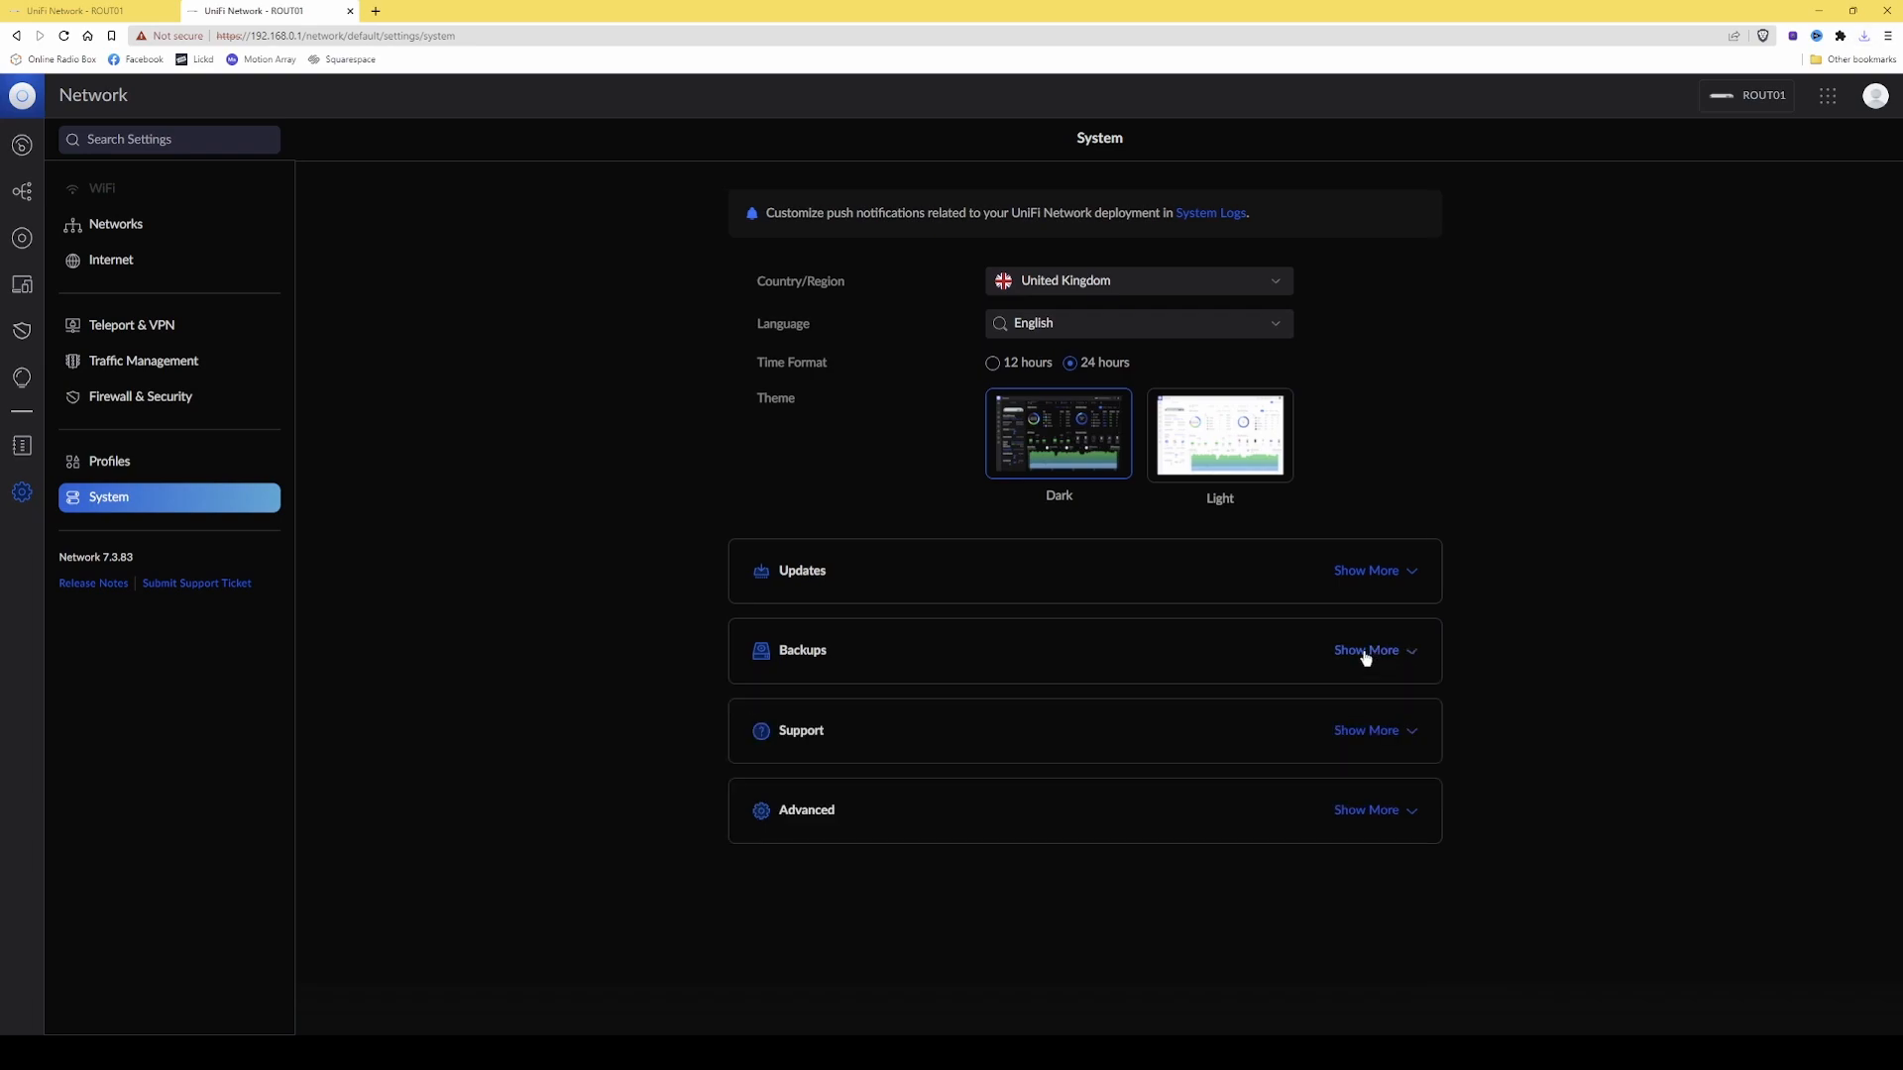
# - Check the logging levels and remote logging location in the system support settings
pyautogui.click(1388, 732)
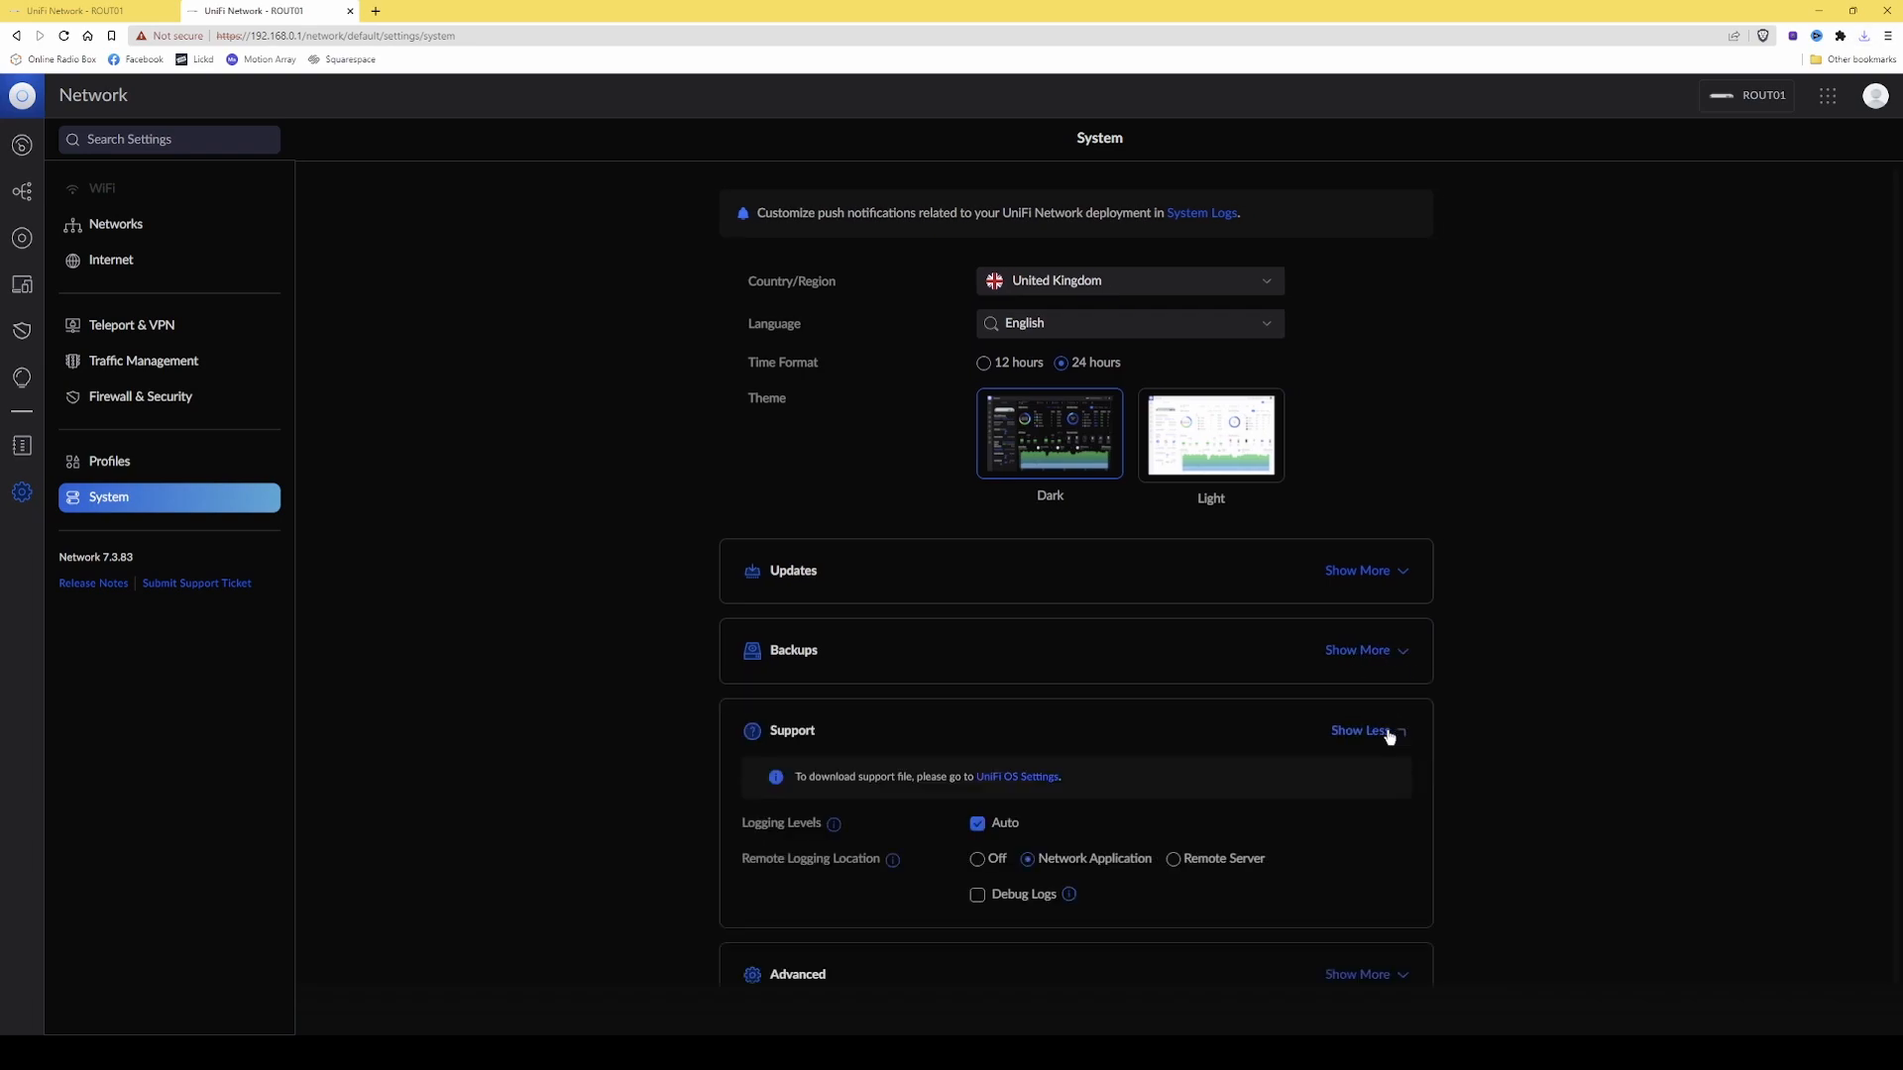
pyautogui.scroll(-1, 1387, 739)
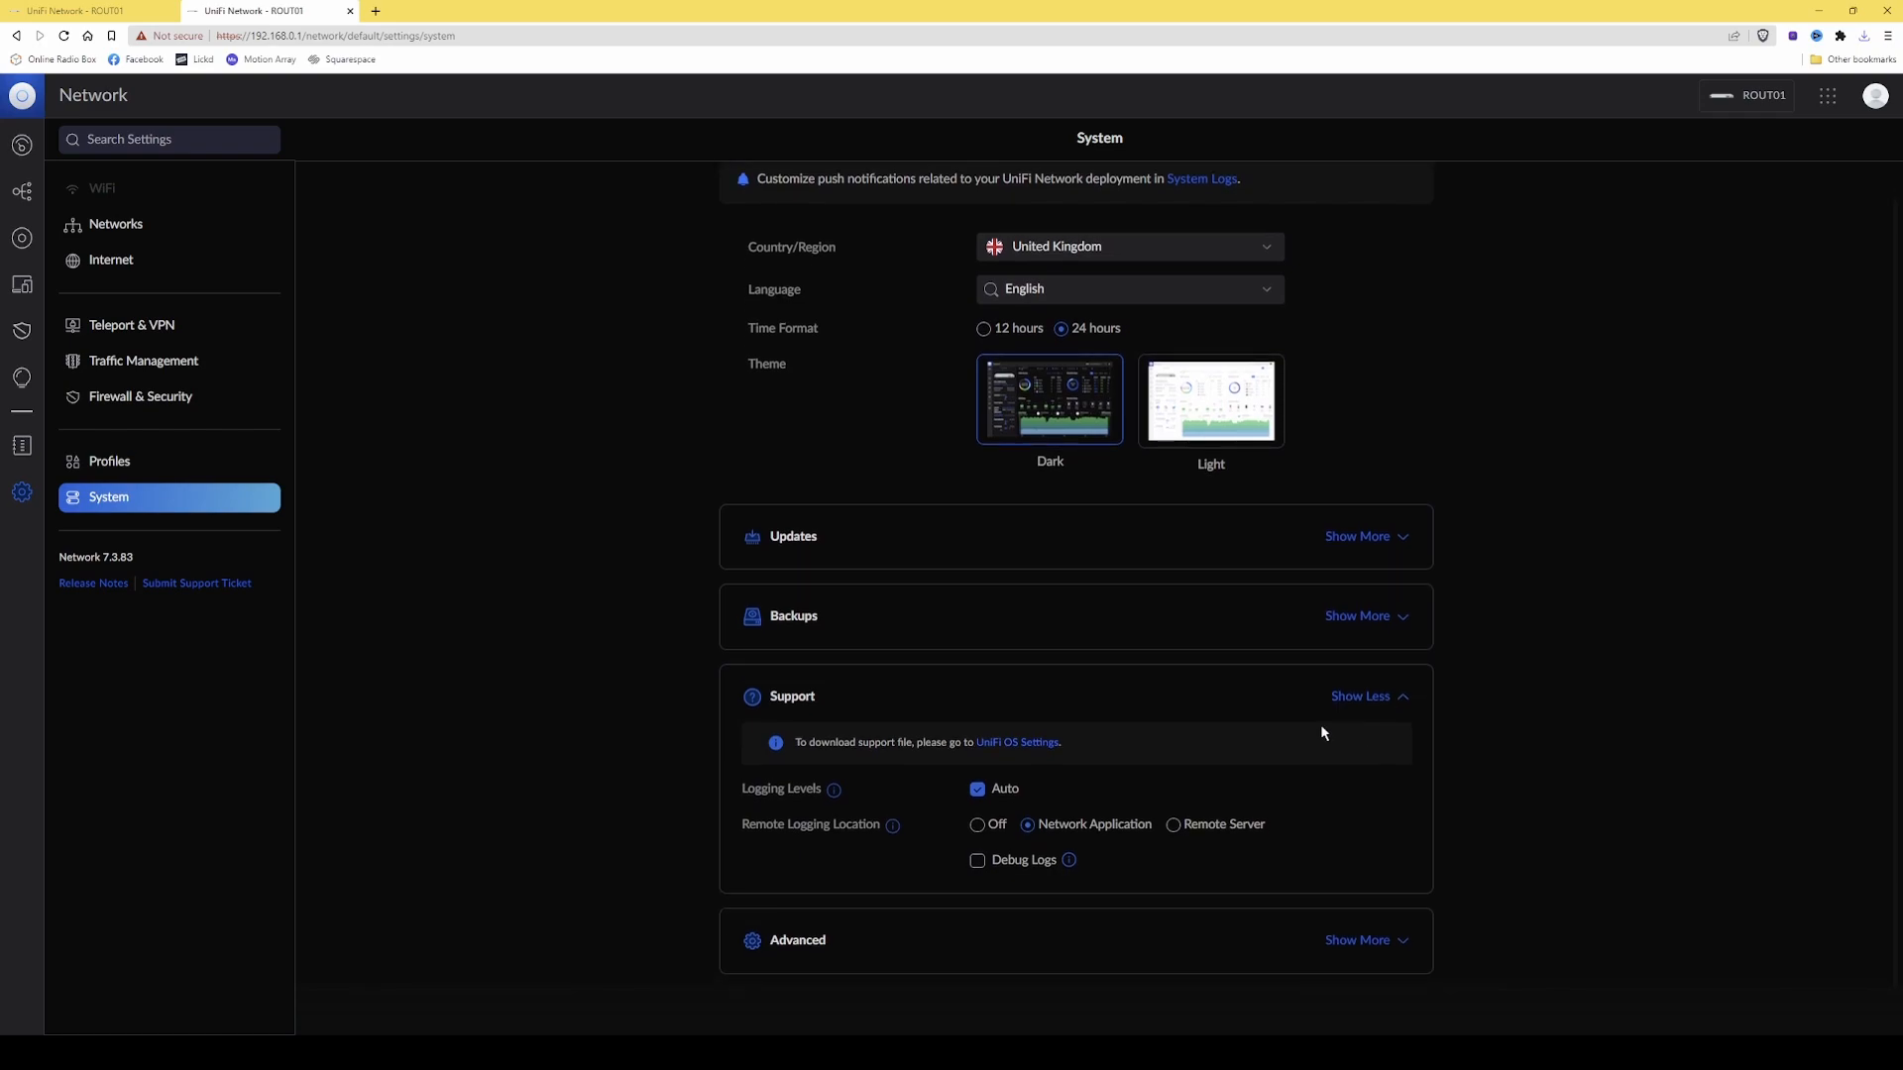
pyautogui.click(1378, 699)
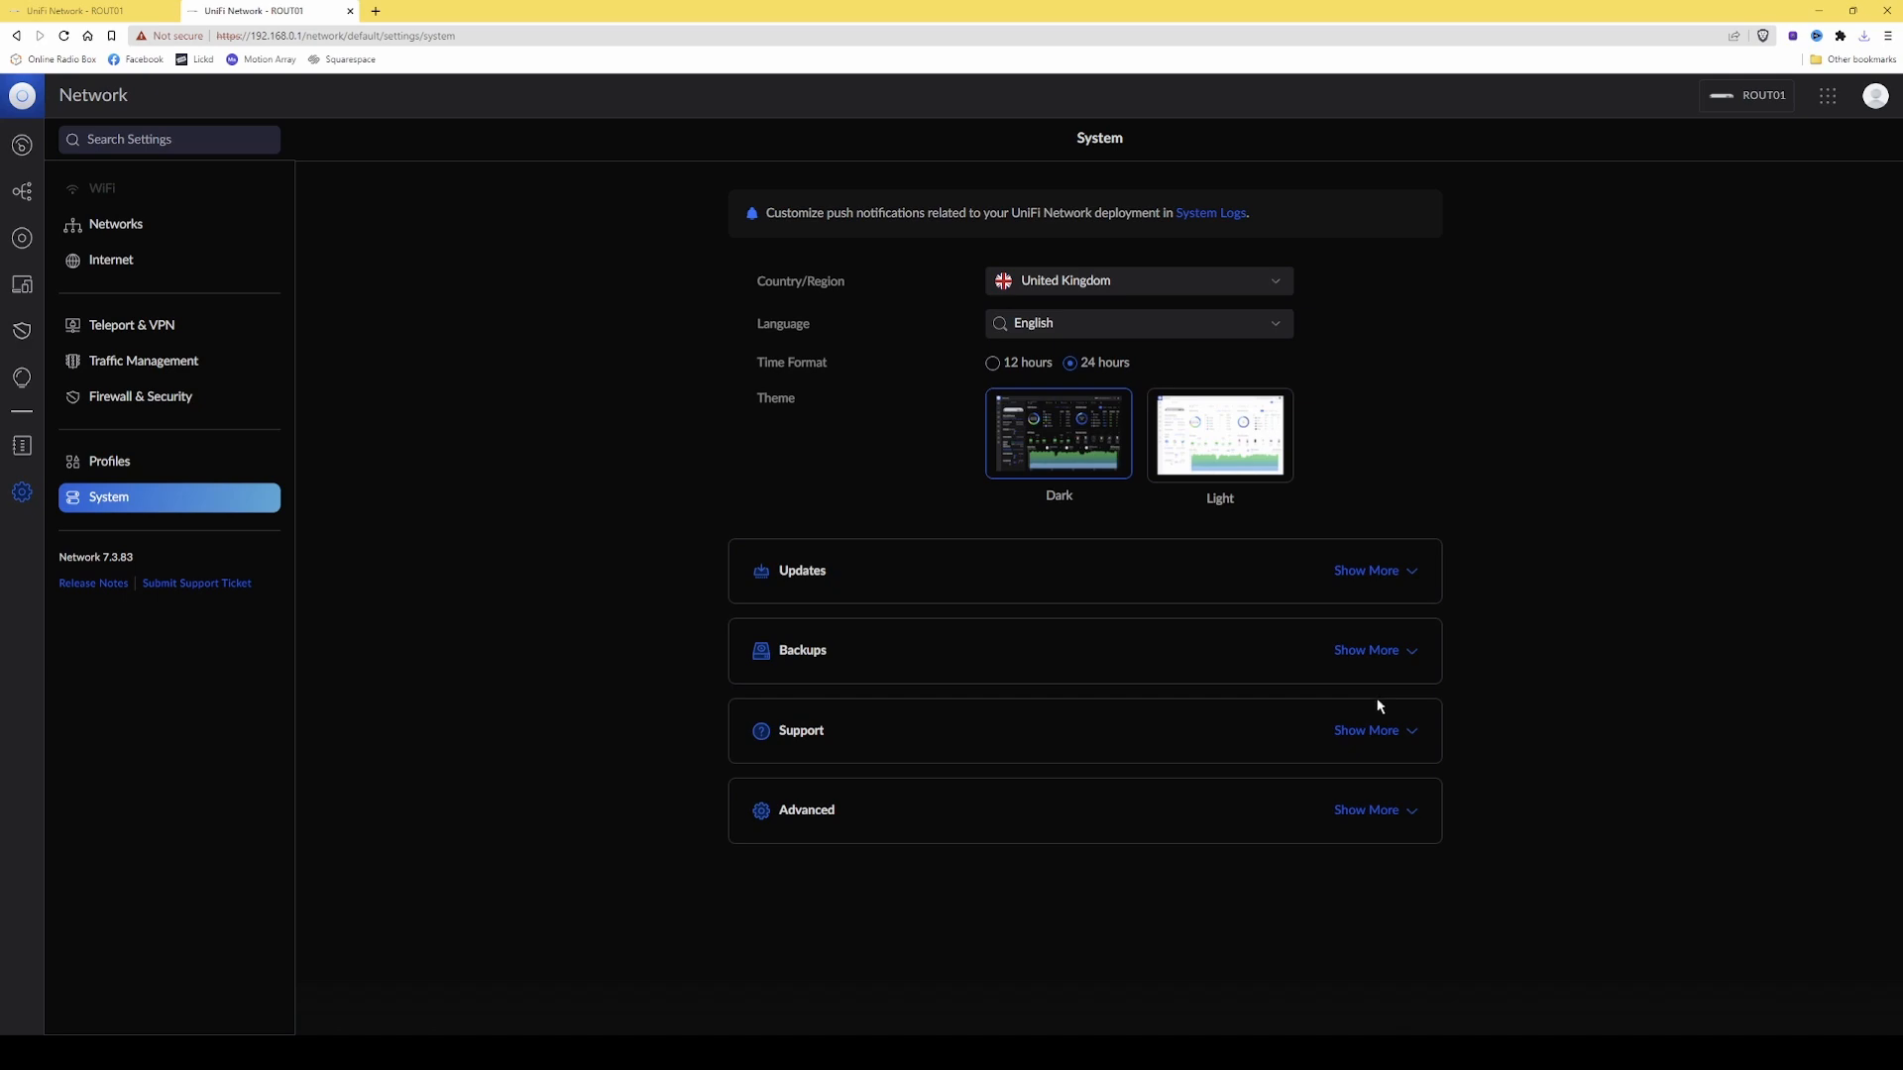
# - Turn off Allow Connections for WiFiman in the advanced system settings
pyautogui.click(1372, 815)
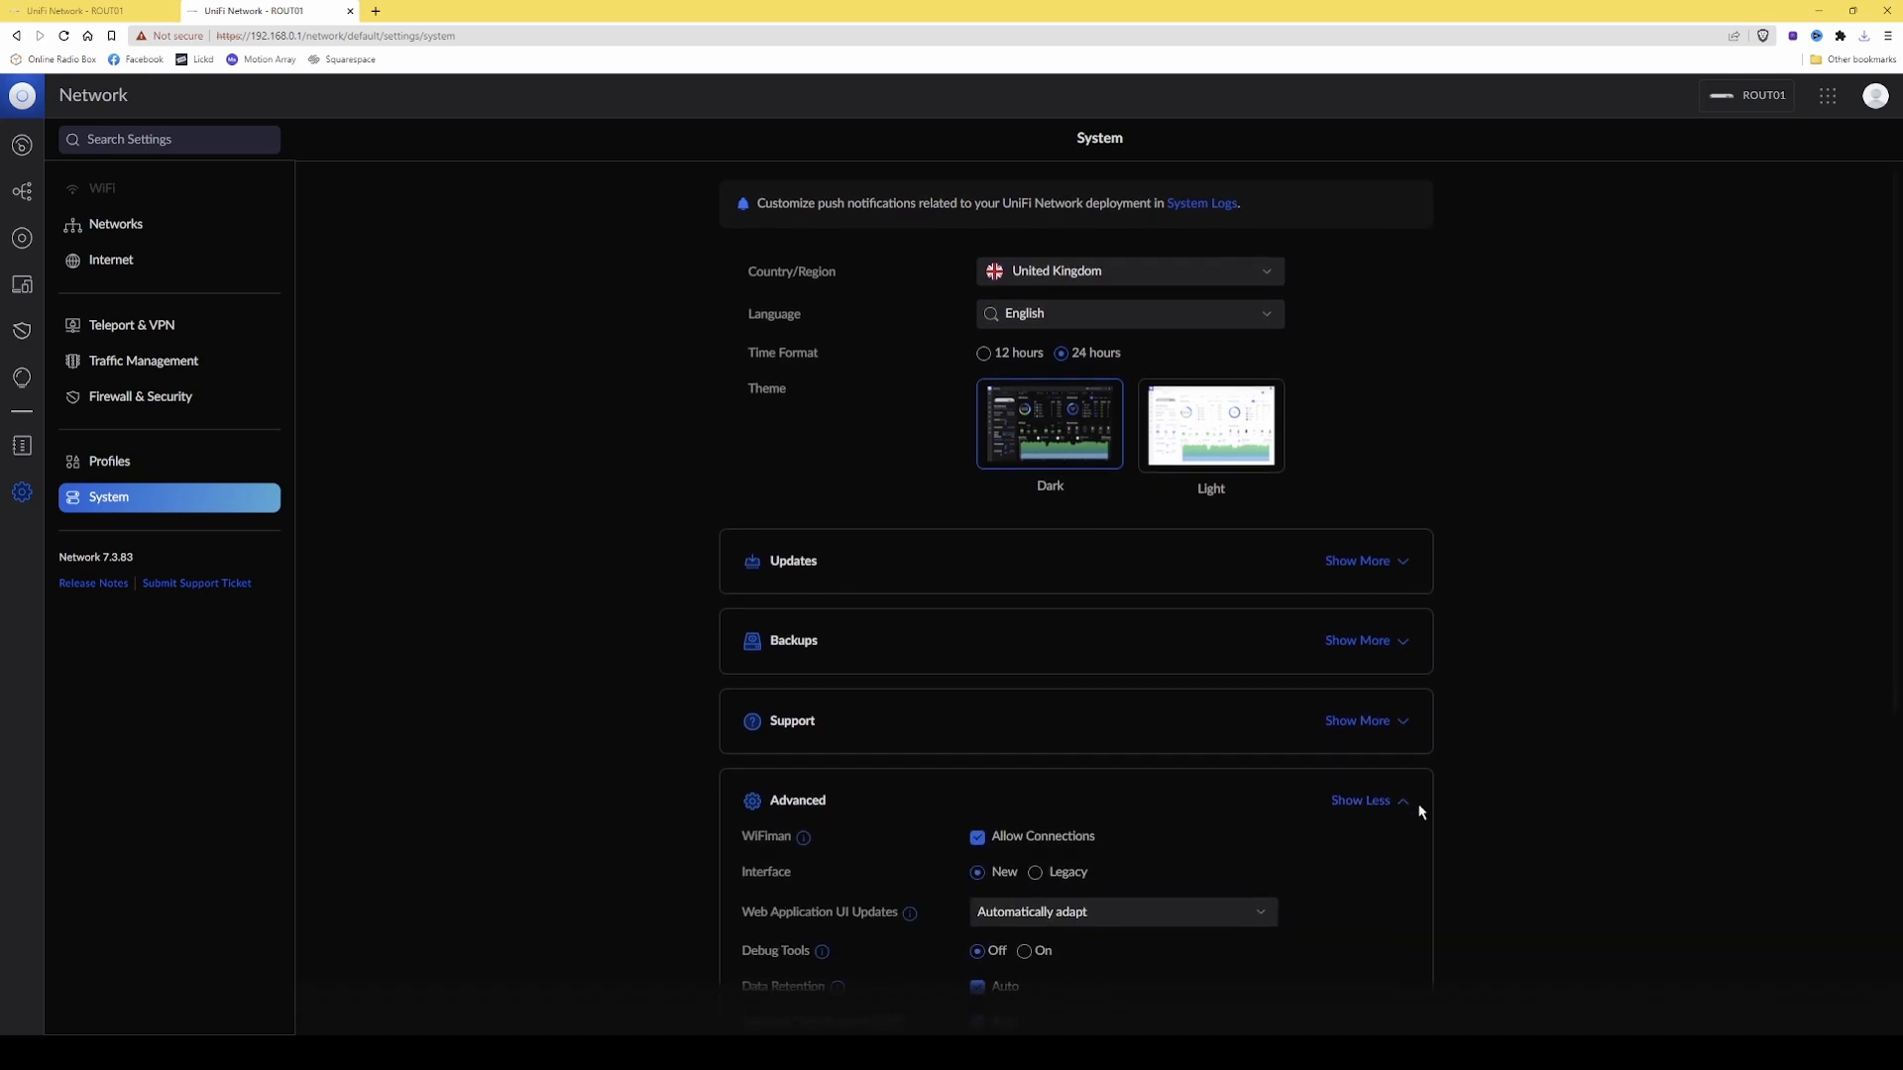
pyautogui.scroll(-2, 1419, 807)
pyautogui.scroll(-2, 1418, 807)
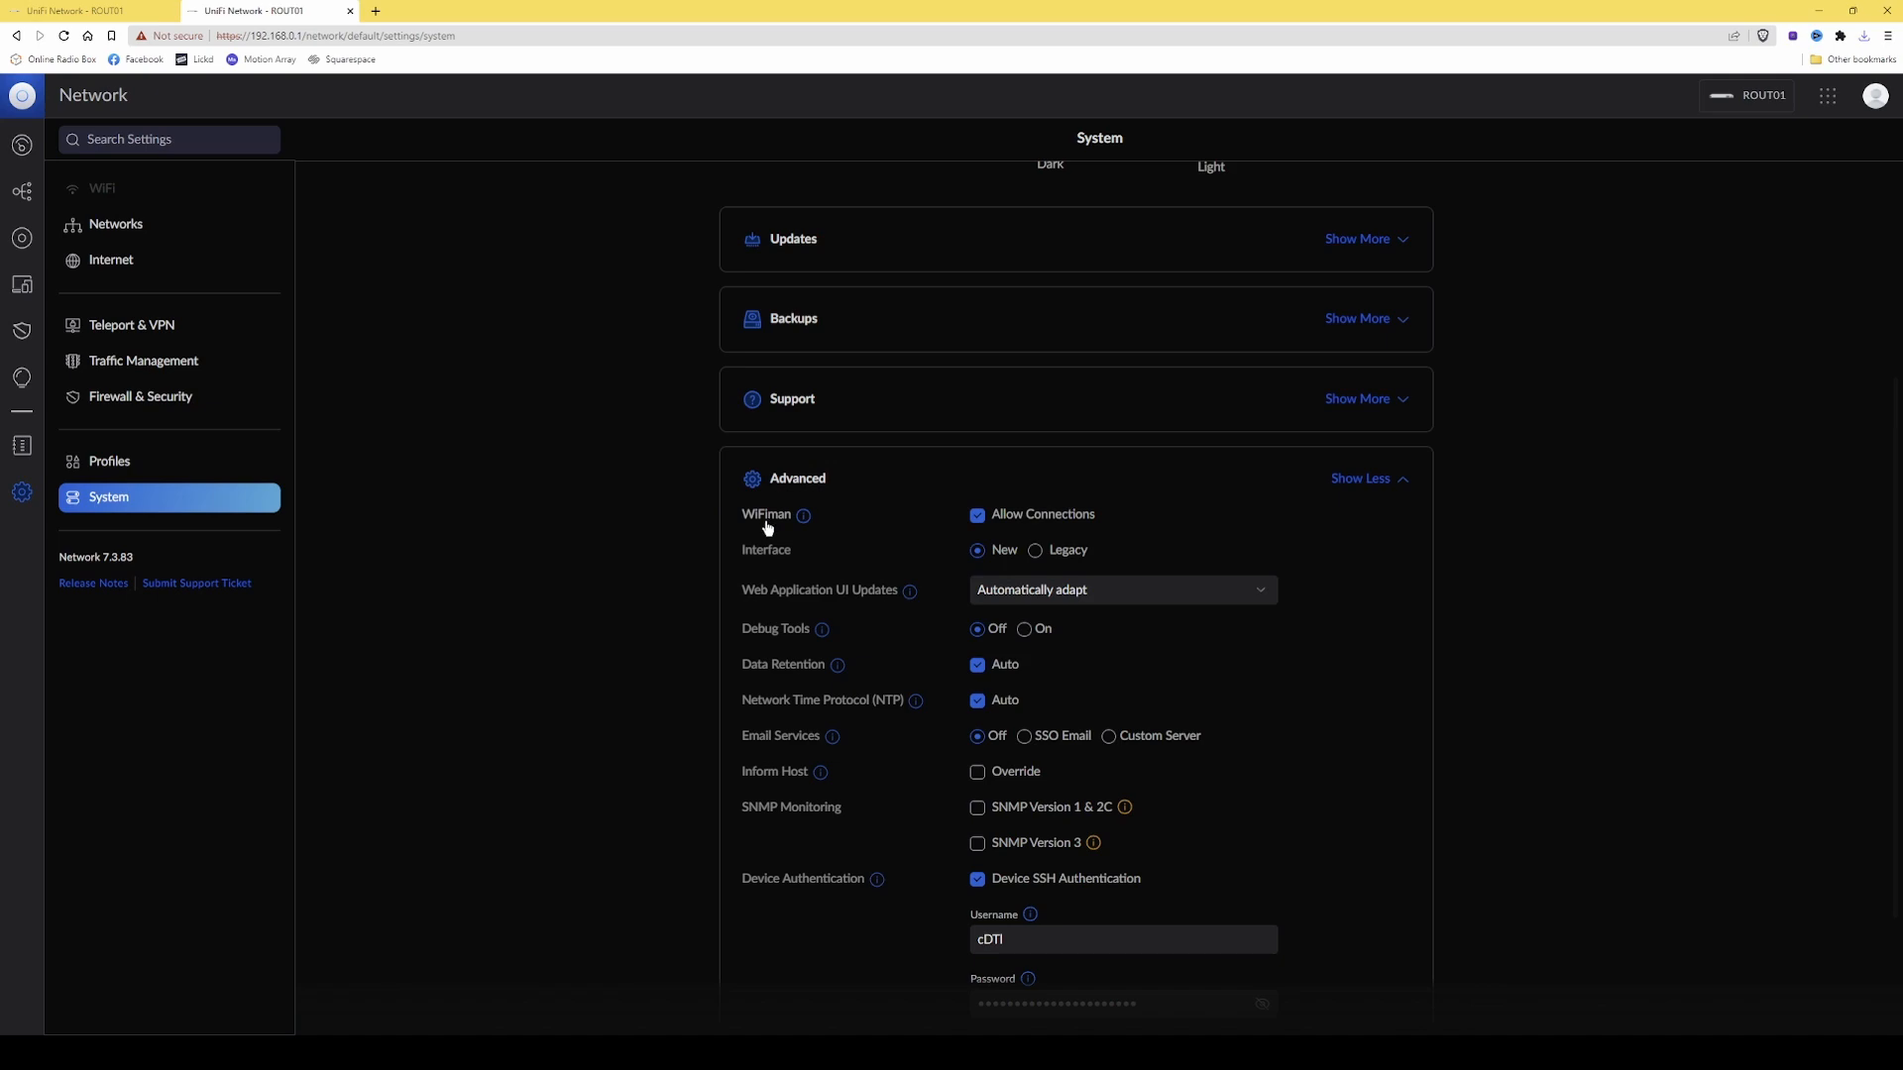
pyautogui.click(979, 518)
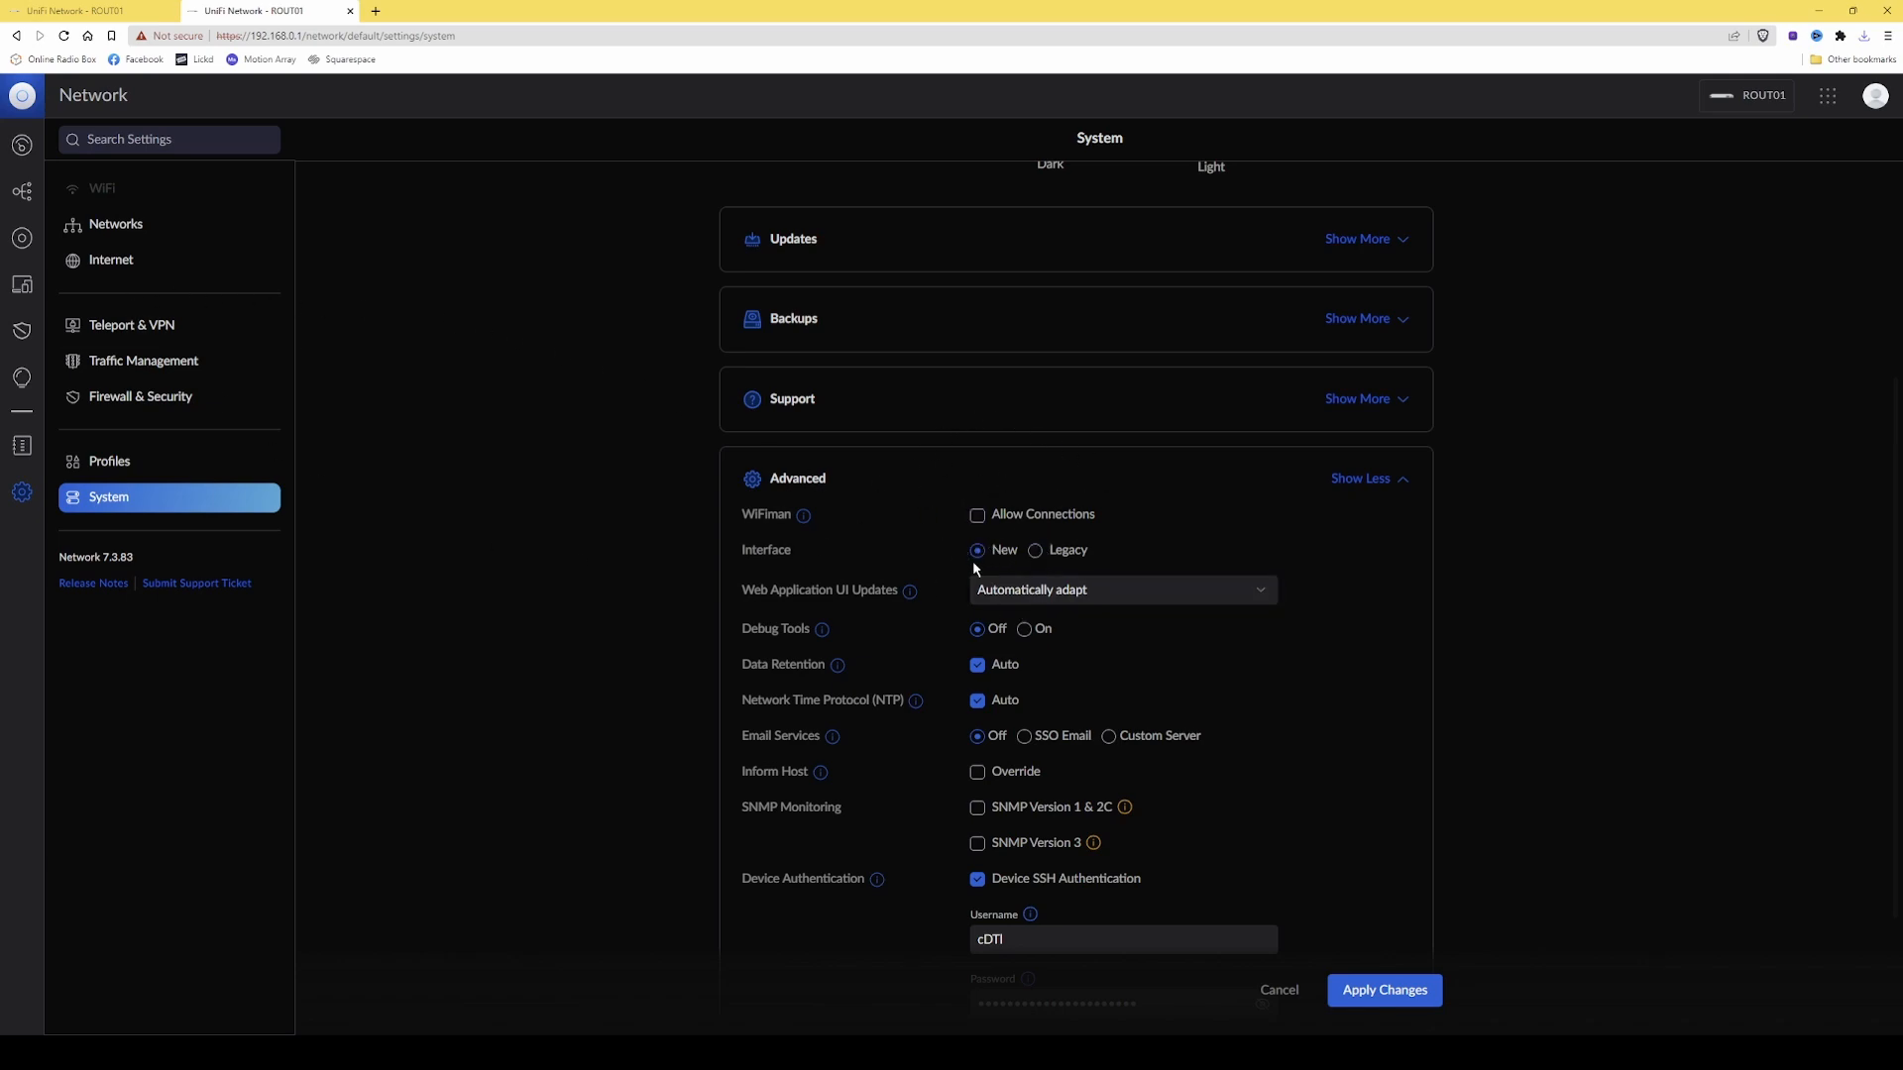
# - Turn off Device SSH Authentication in the advanced system settings and apply the changes
pyautogui.scroll(-1, 991, 579)
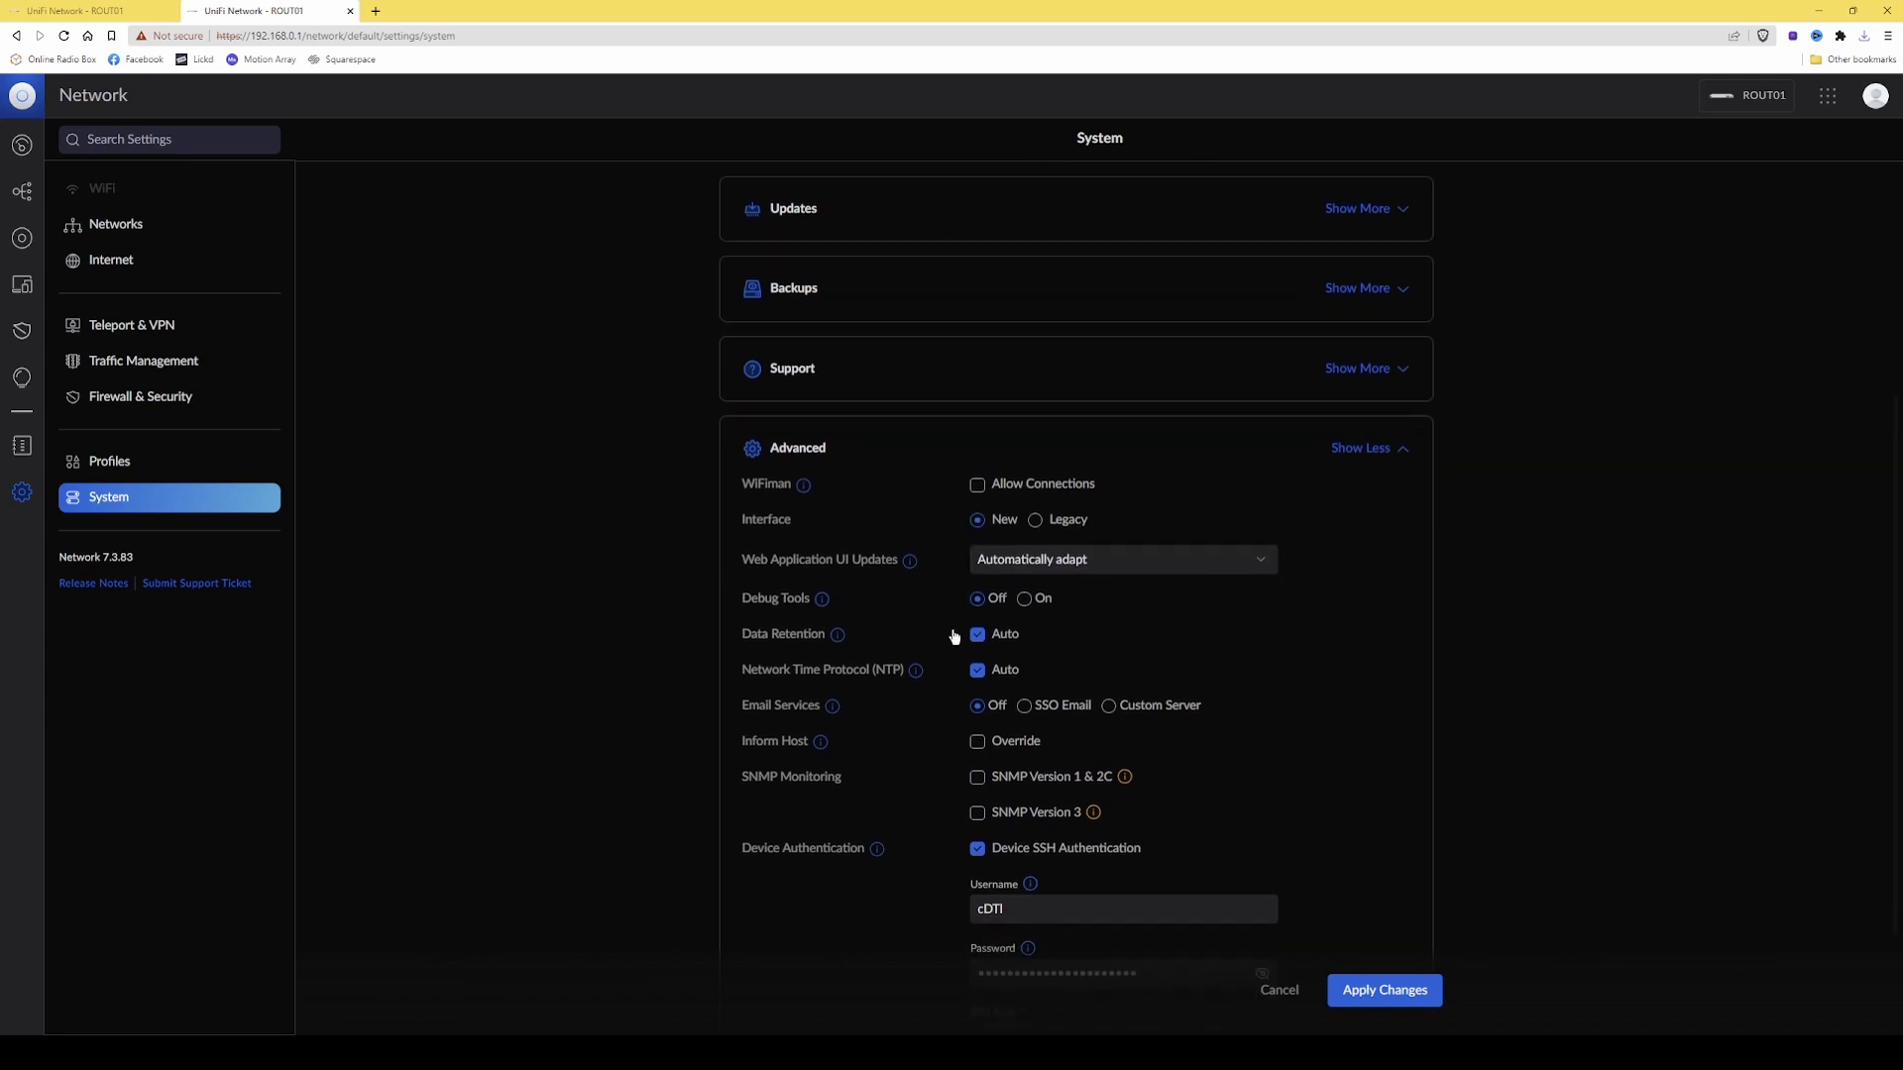
pyautogui.moveTo(823, 523)
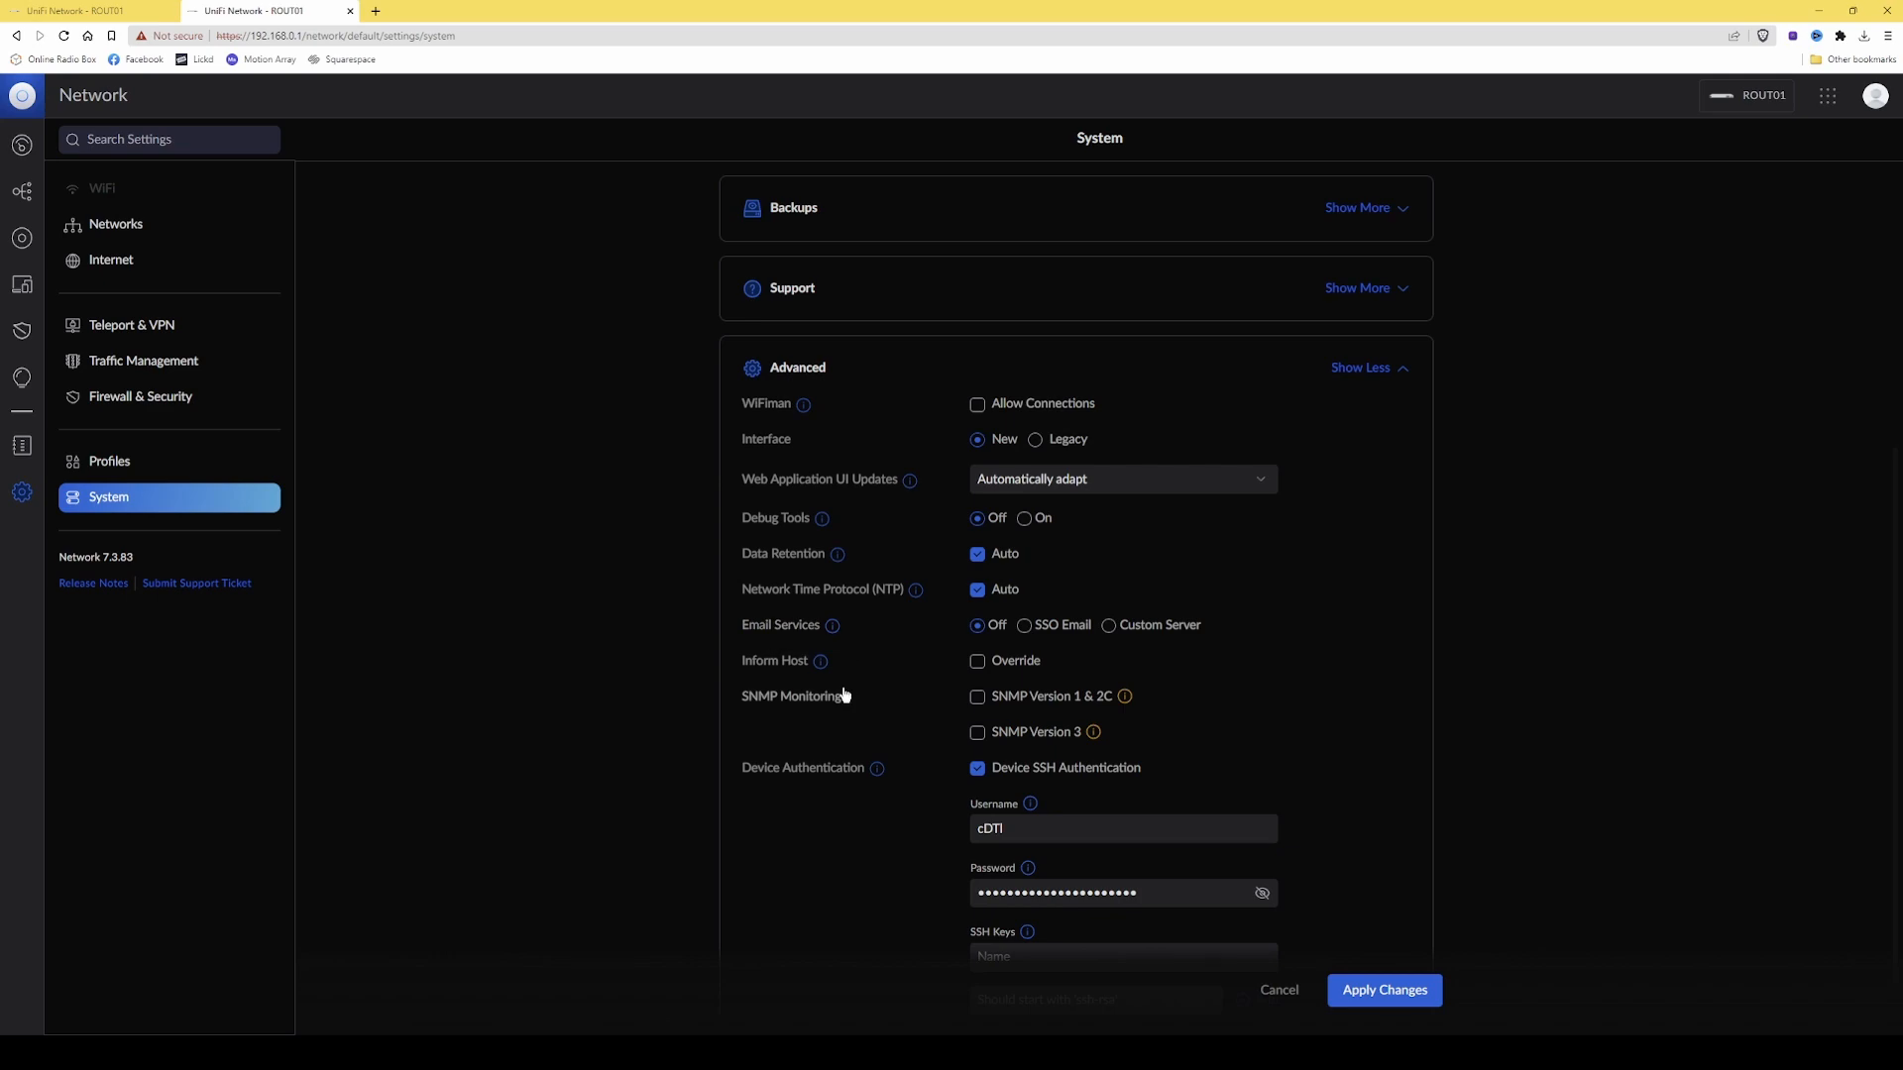
pyautogui.scroll(-1, 848, 693)
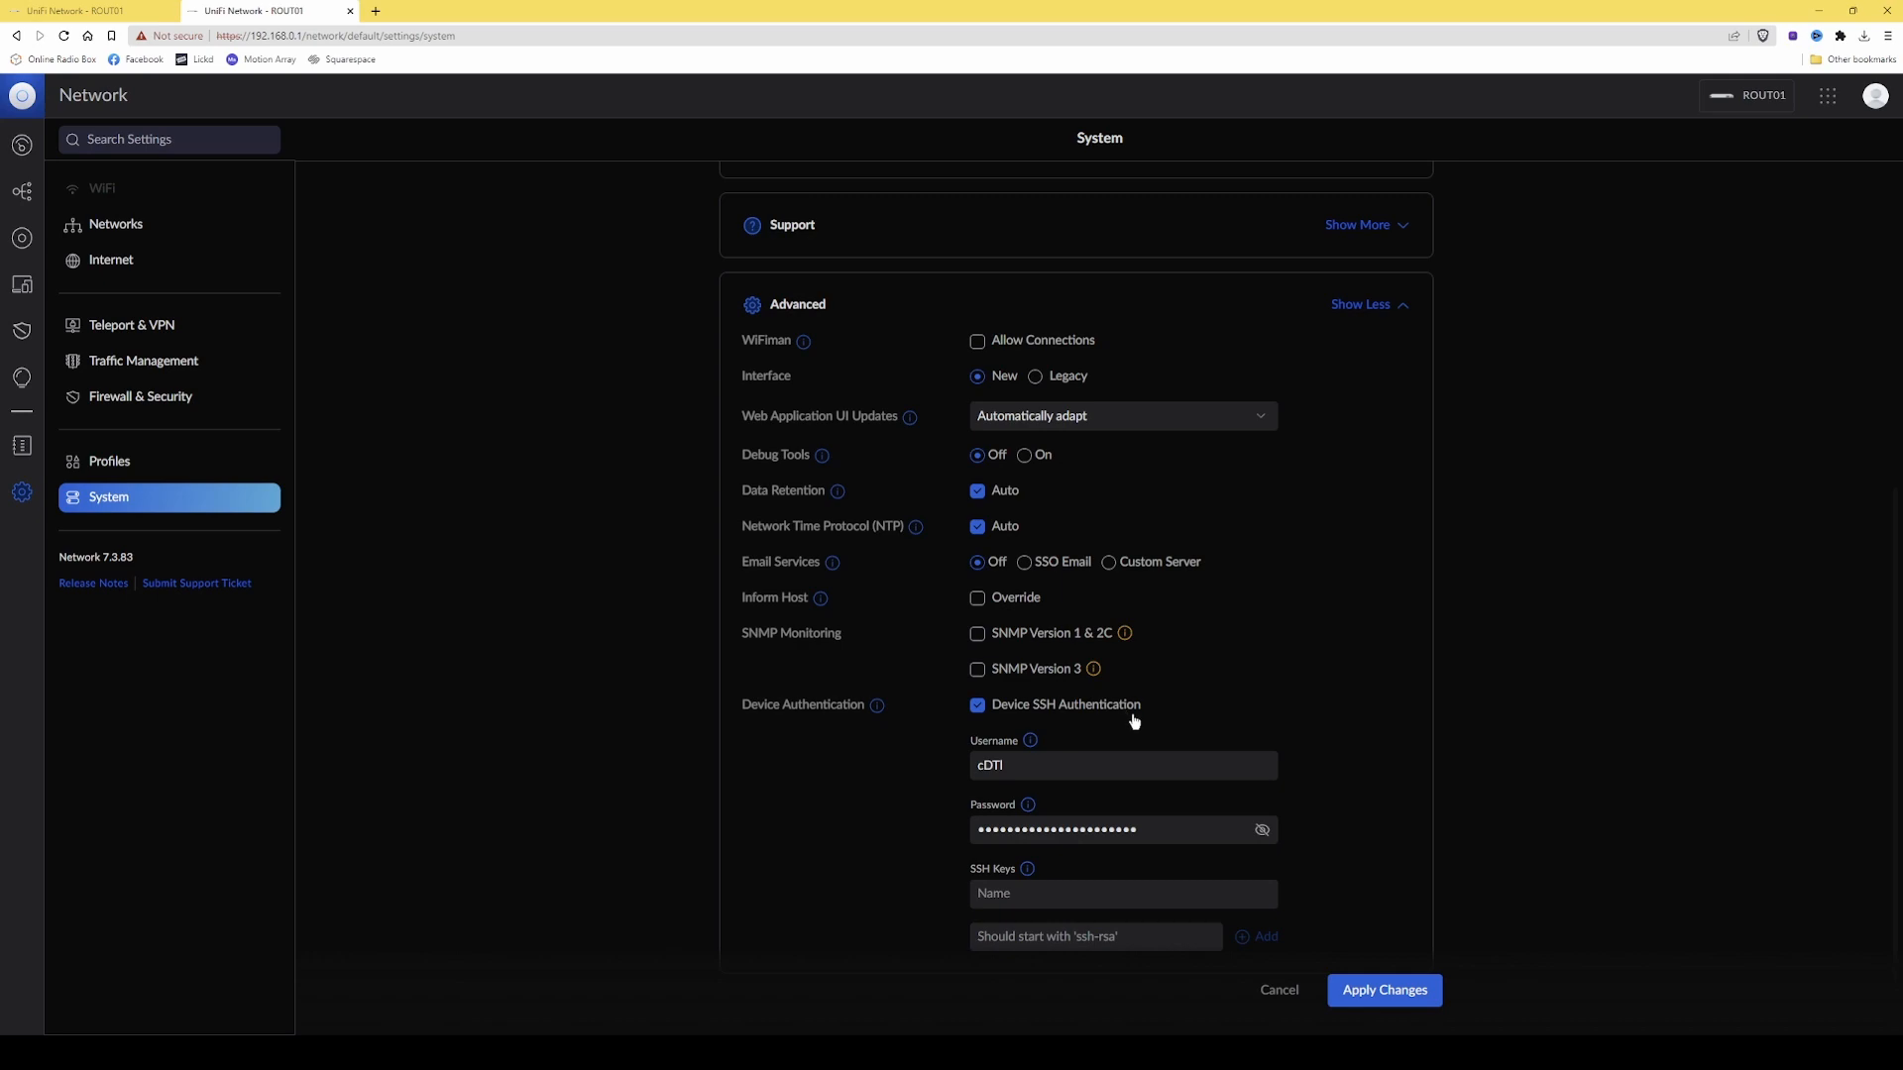
pyautogui.click(978, 705)
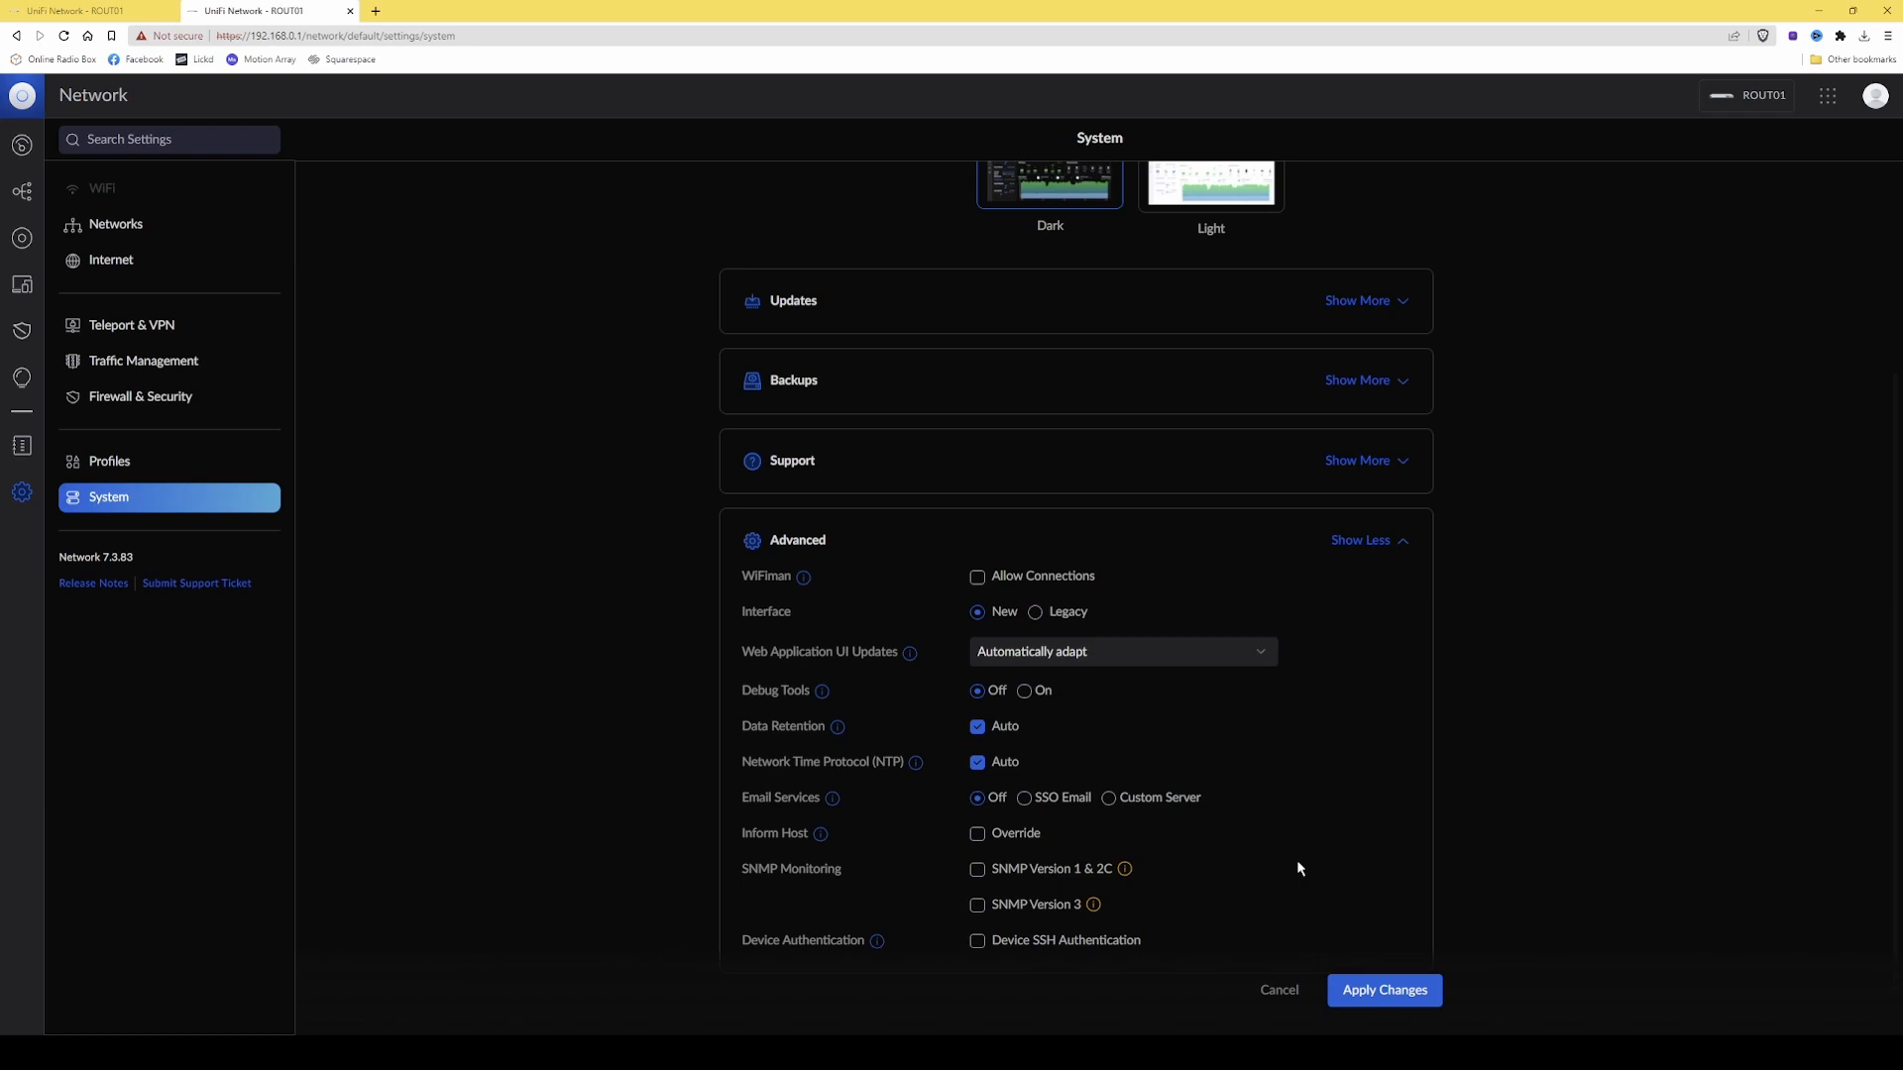
pyautogui.click(1392, 991)
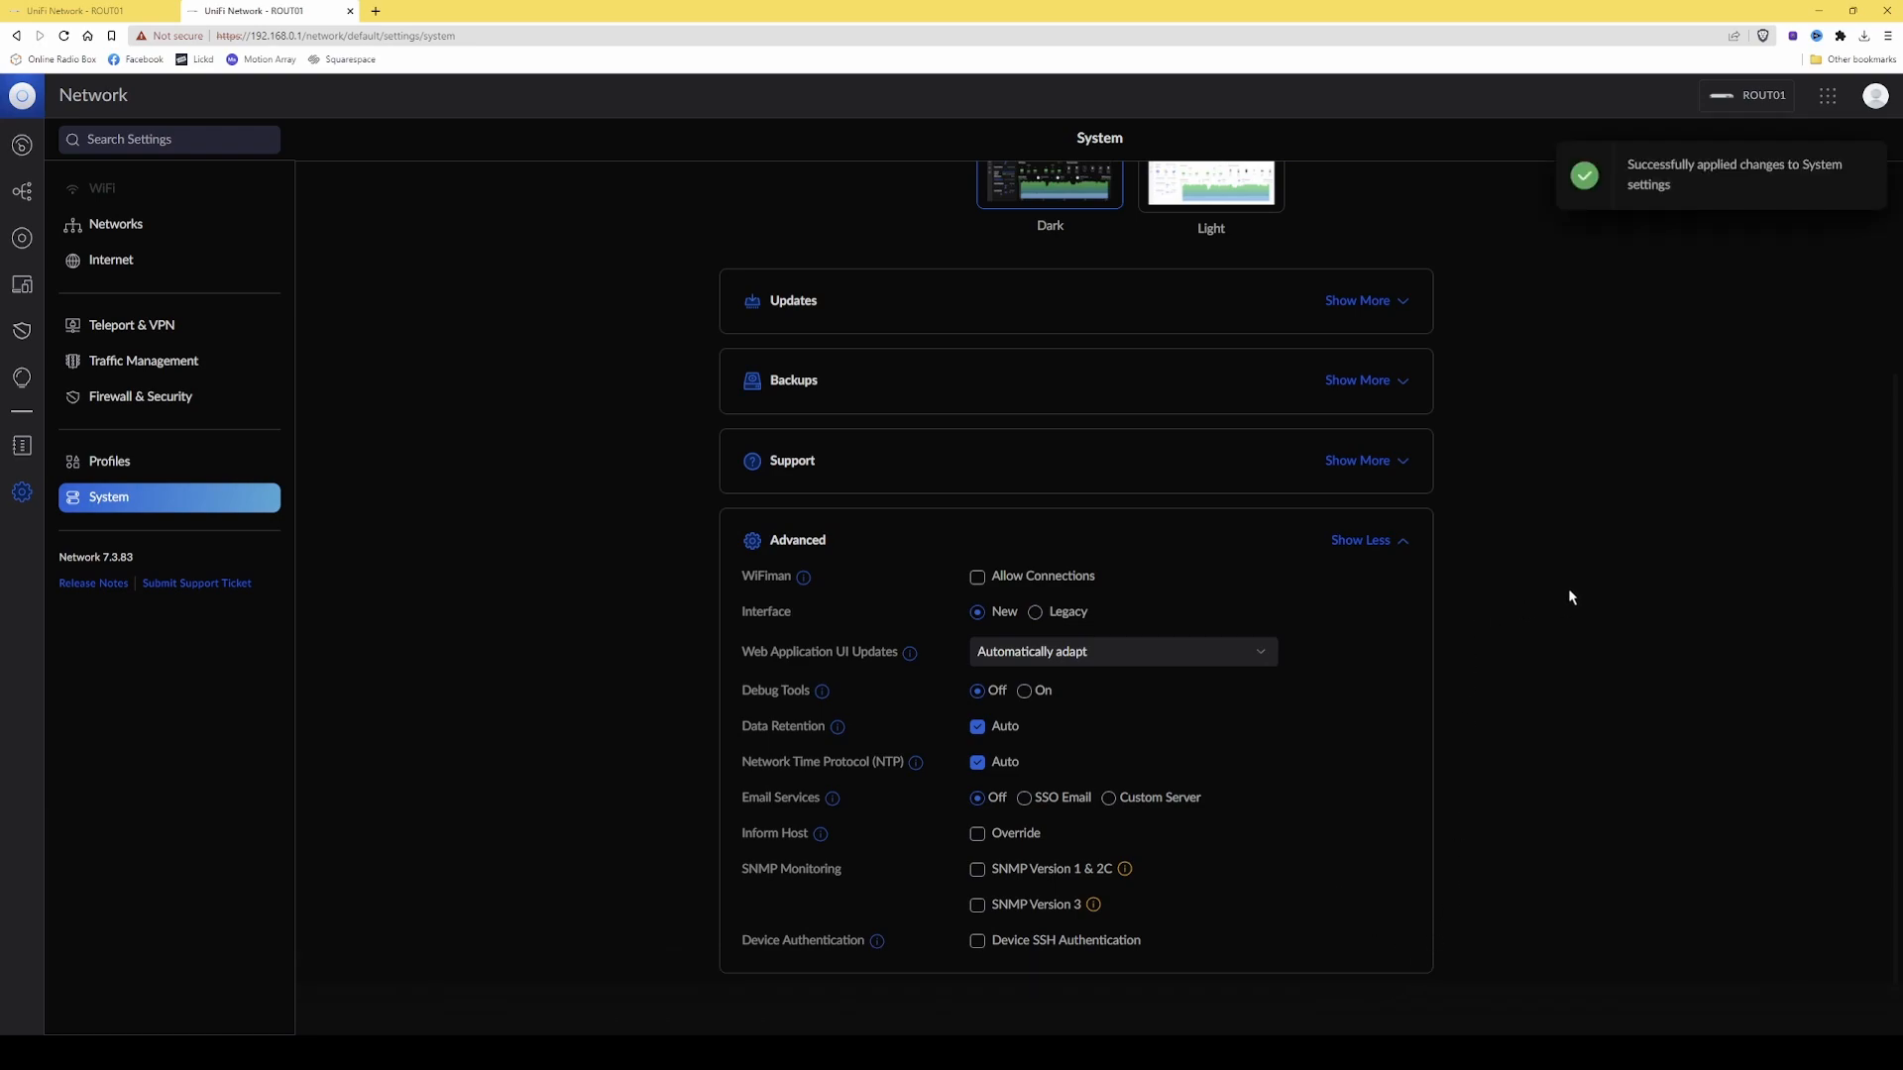
pyautogui.scroll(2, 1377, 563)
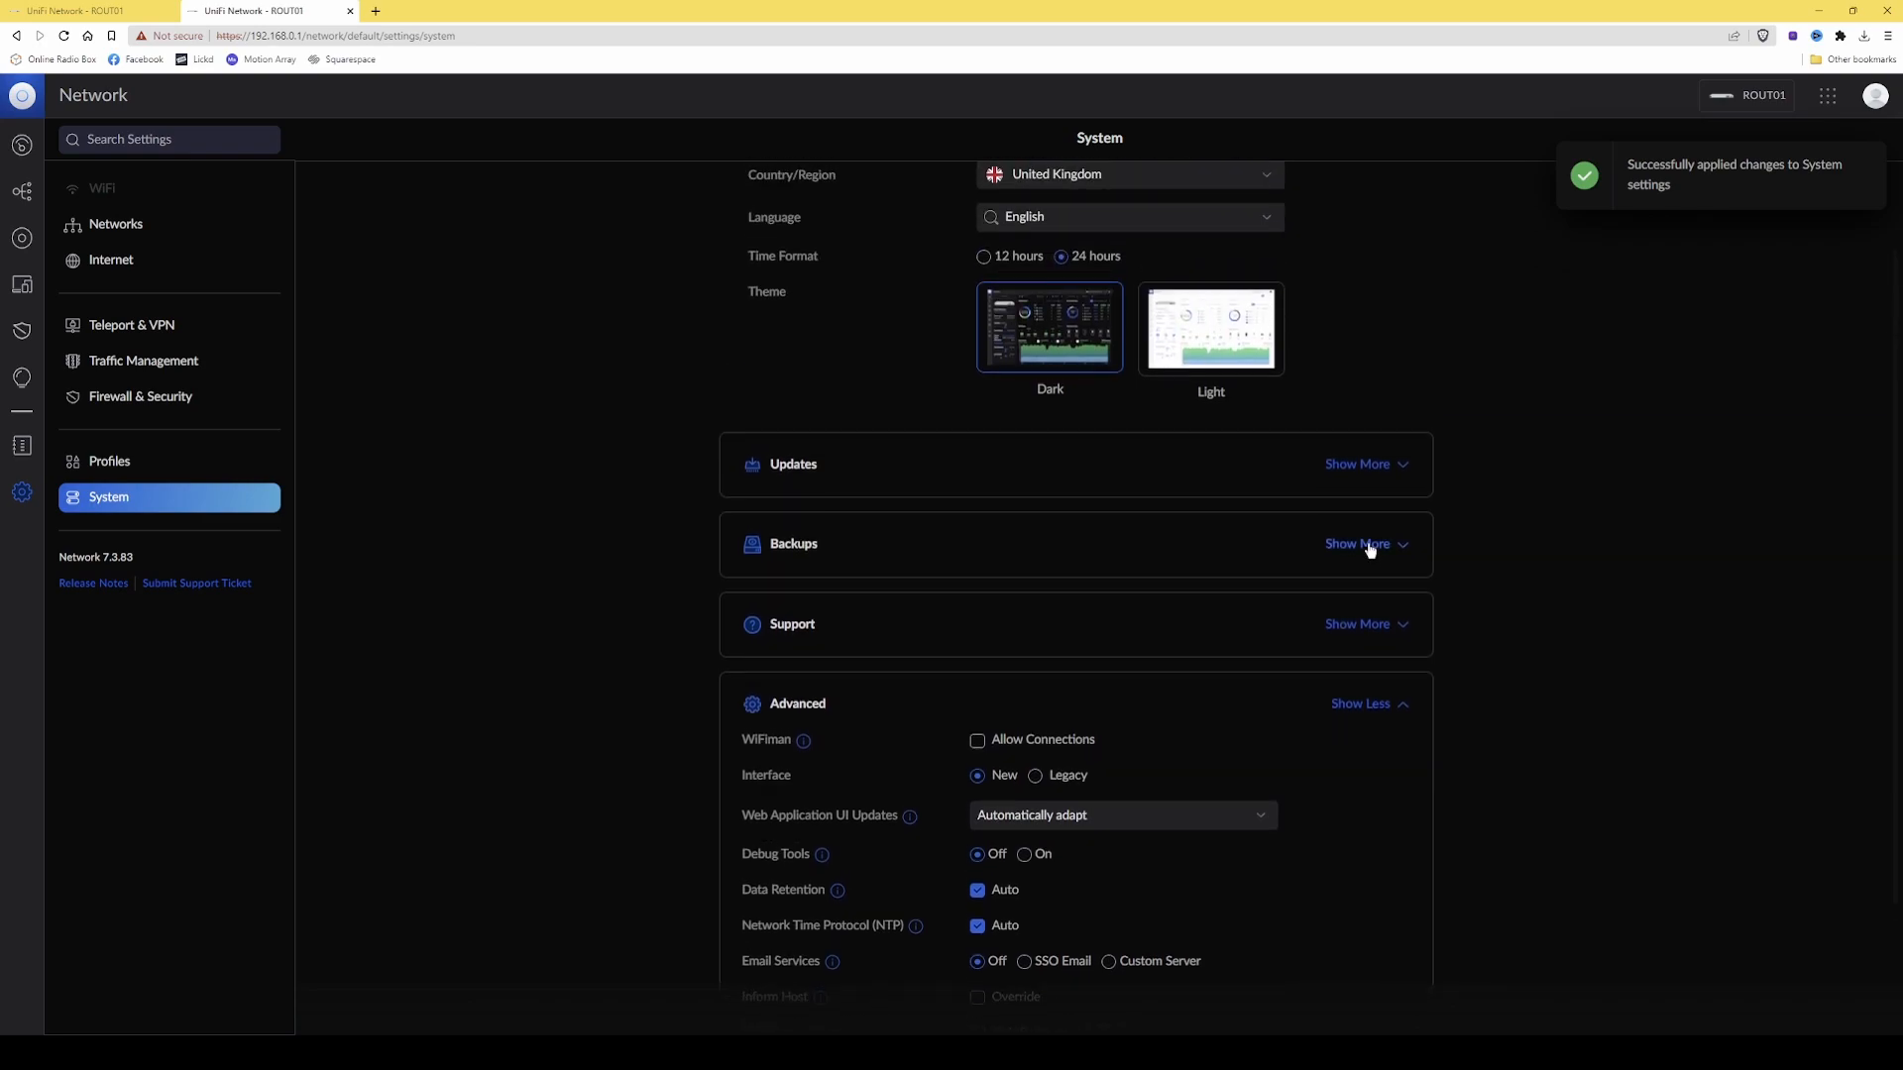
pyautogui.click(1387, 704)
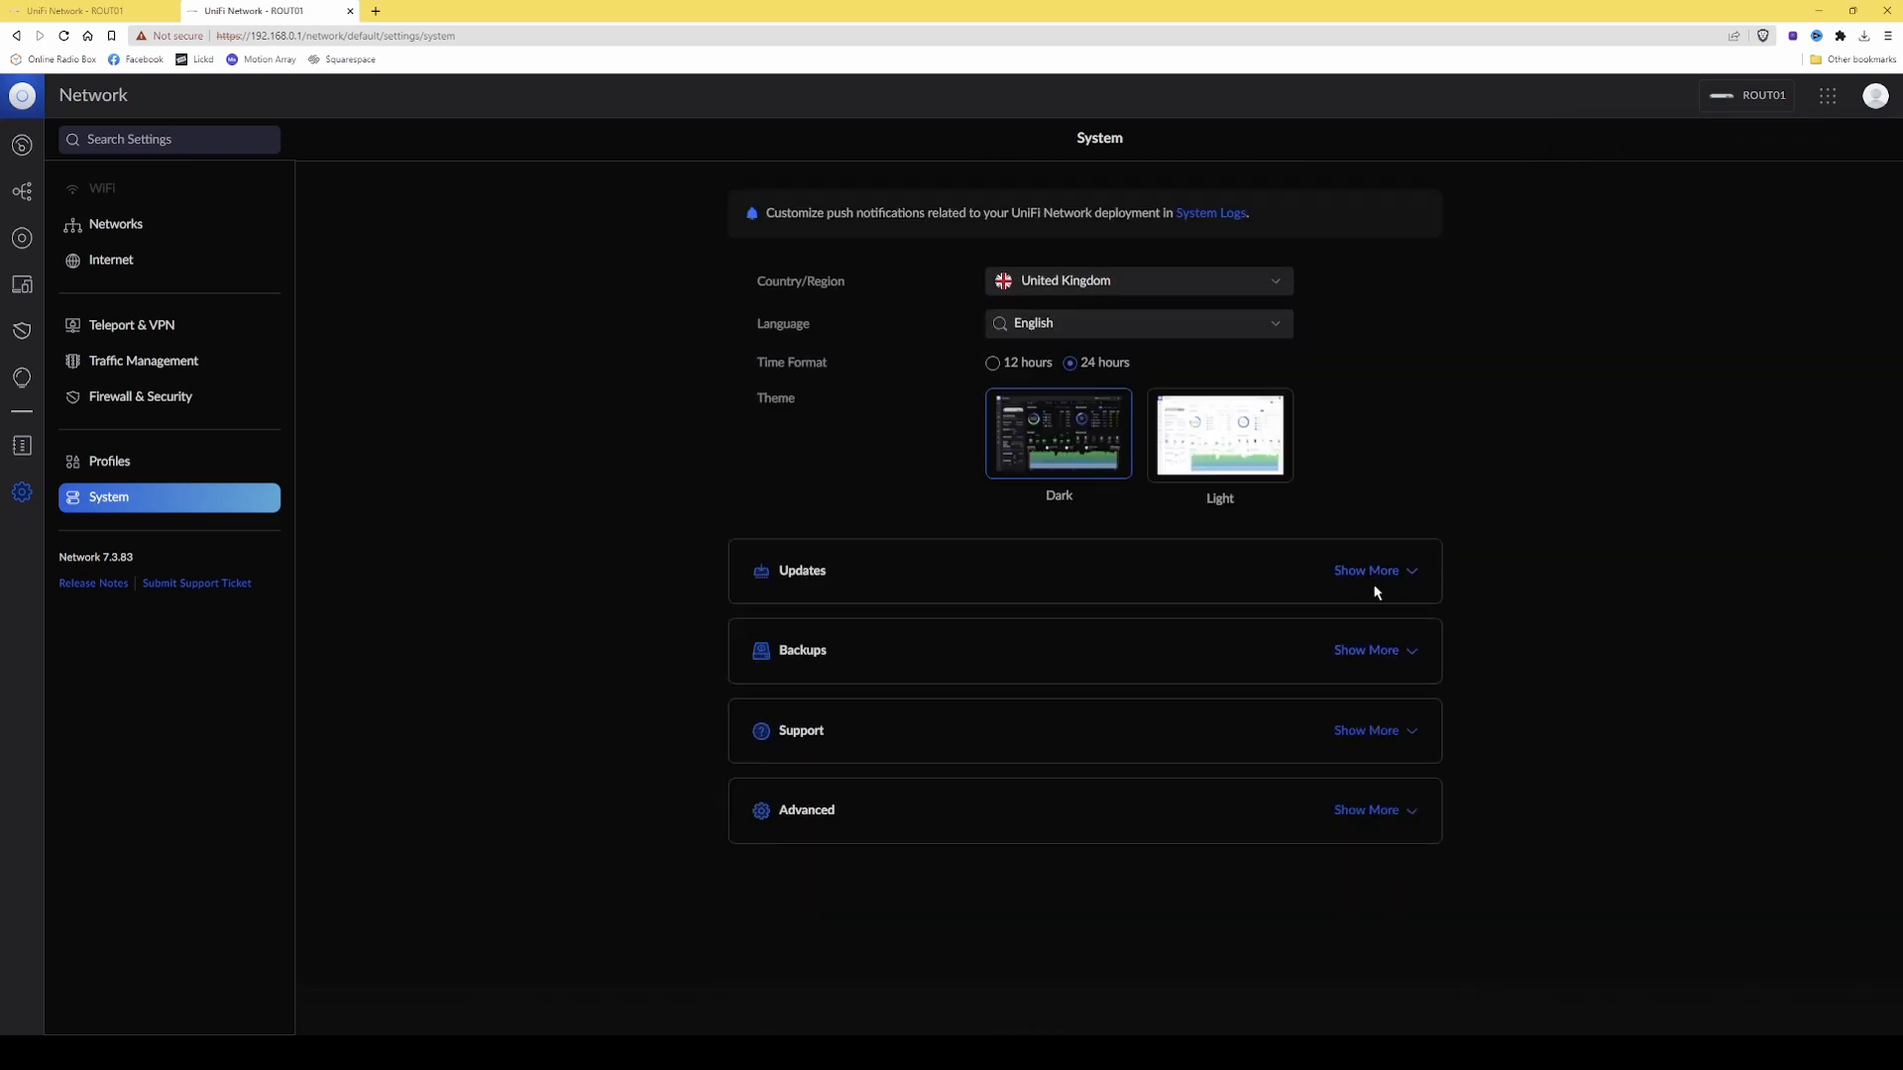
# - Download a fresh Settings Only backup of the current configuration from the system backup settings
pyautogui.click(1363, 650)
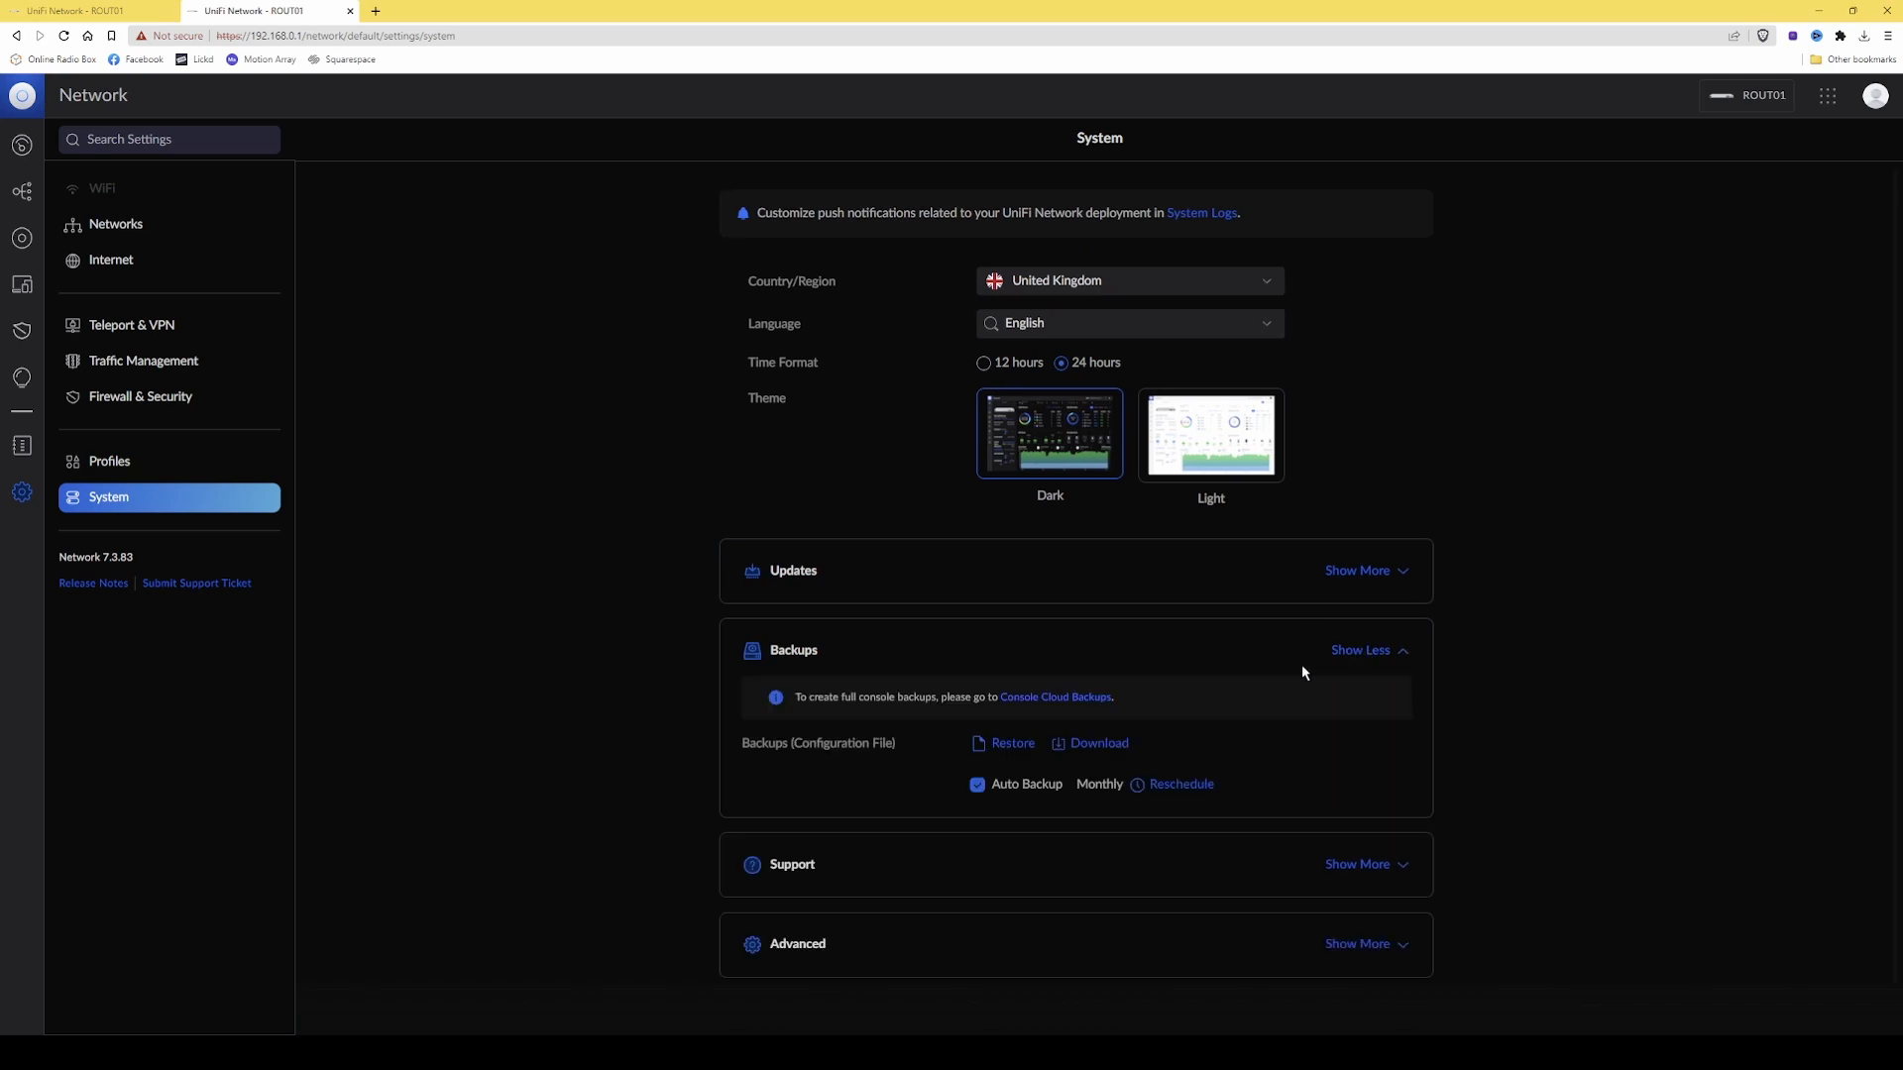
pyautogui.click(1097, 741)
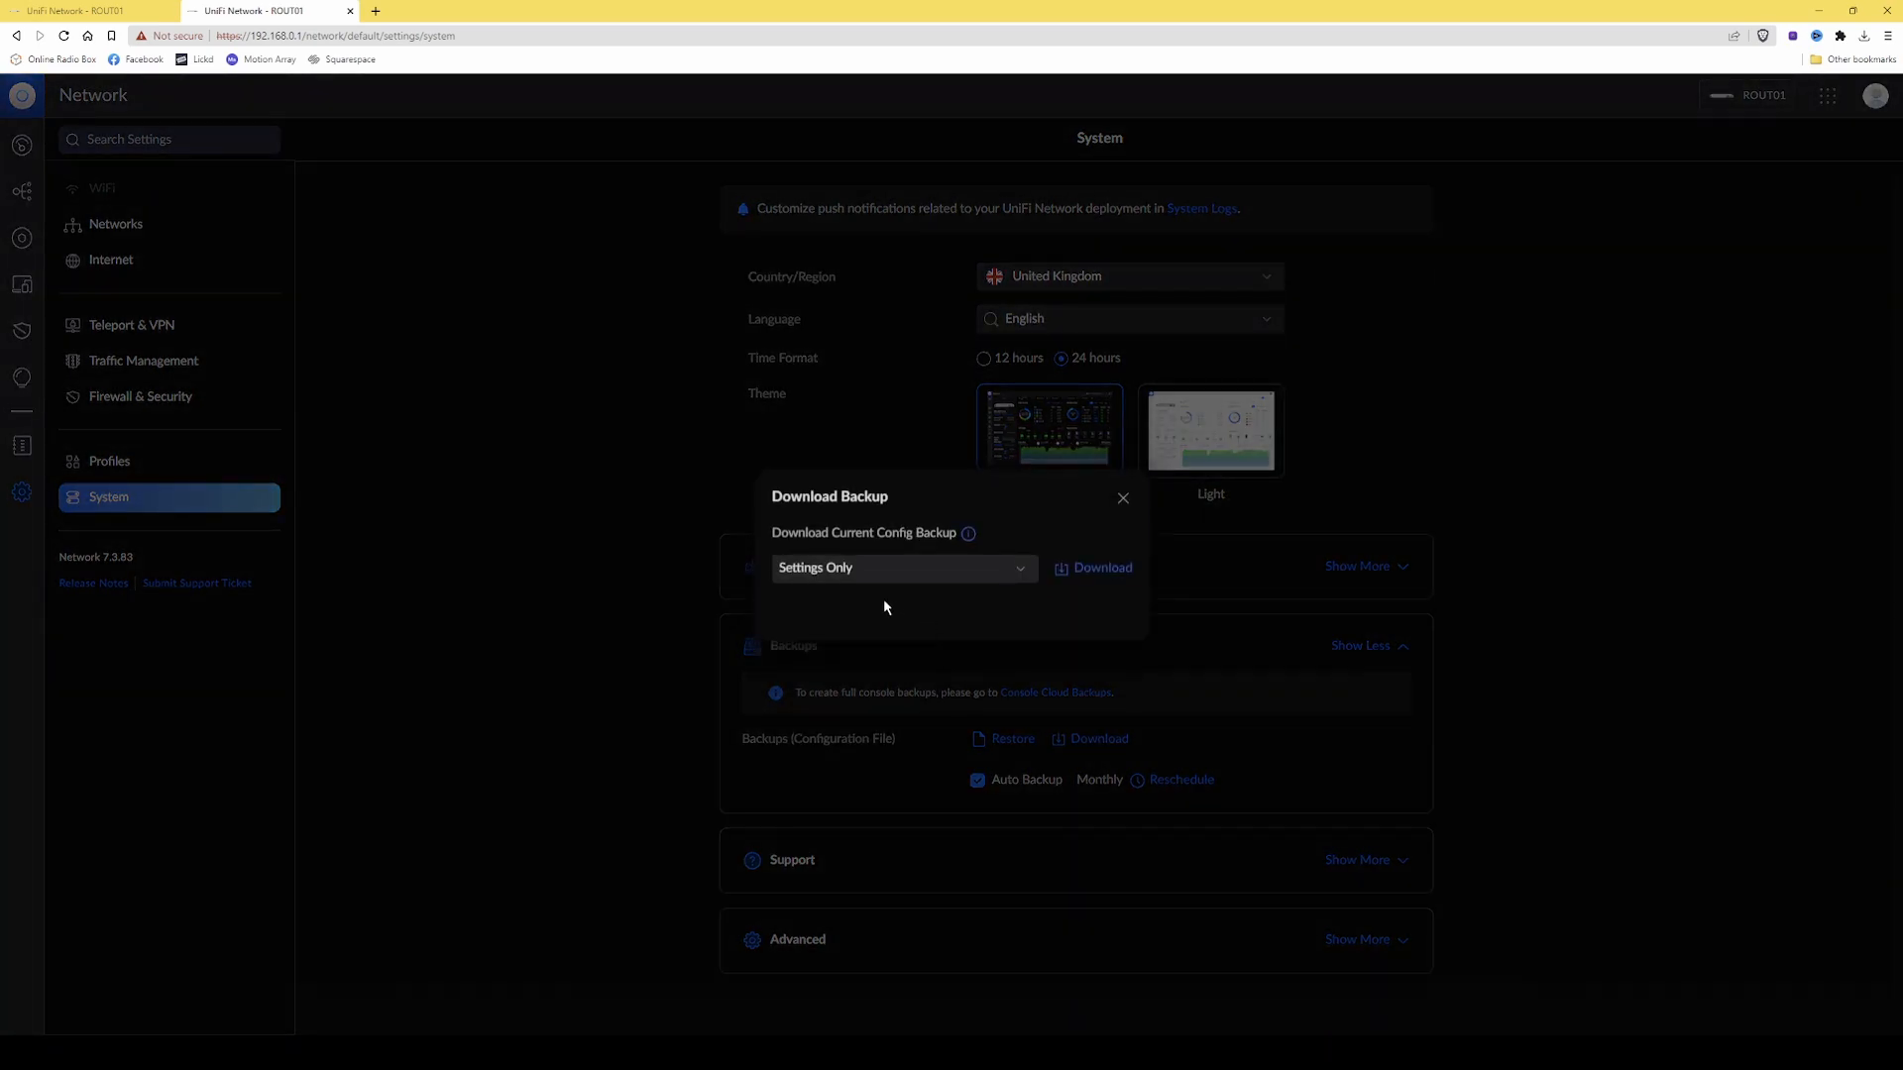
pyautogui.click(1094, 570)
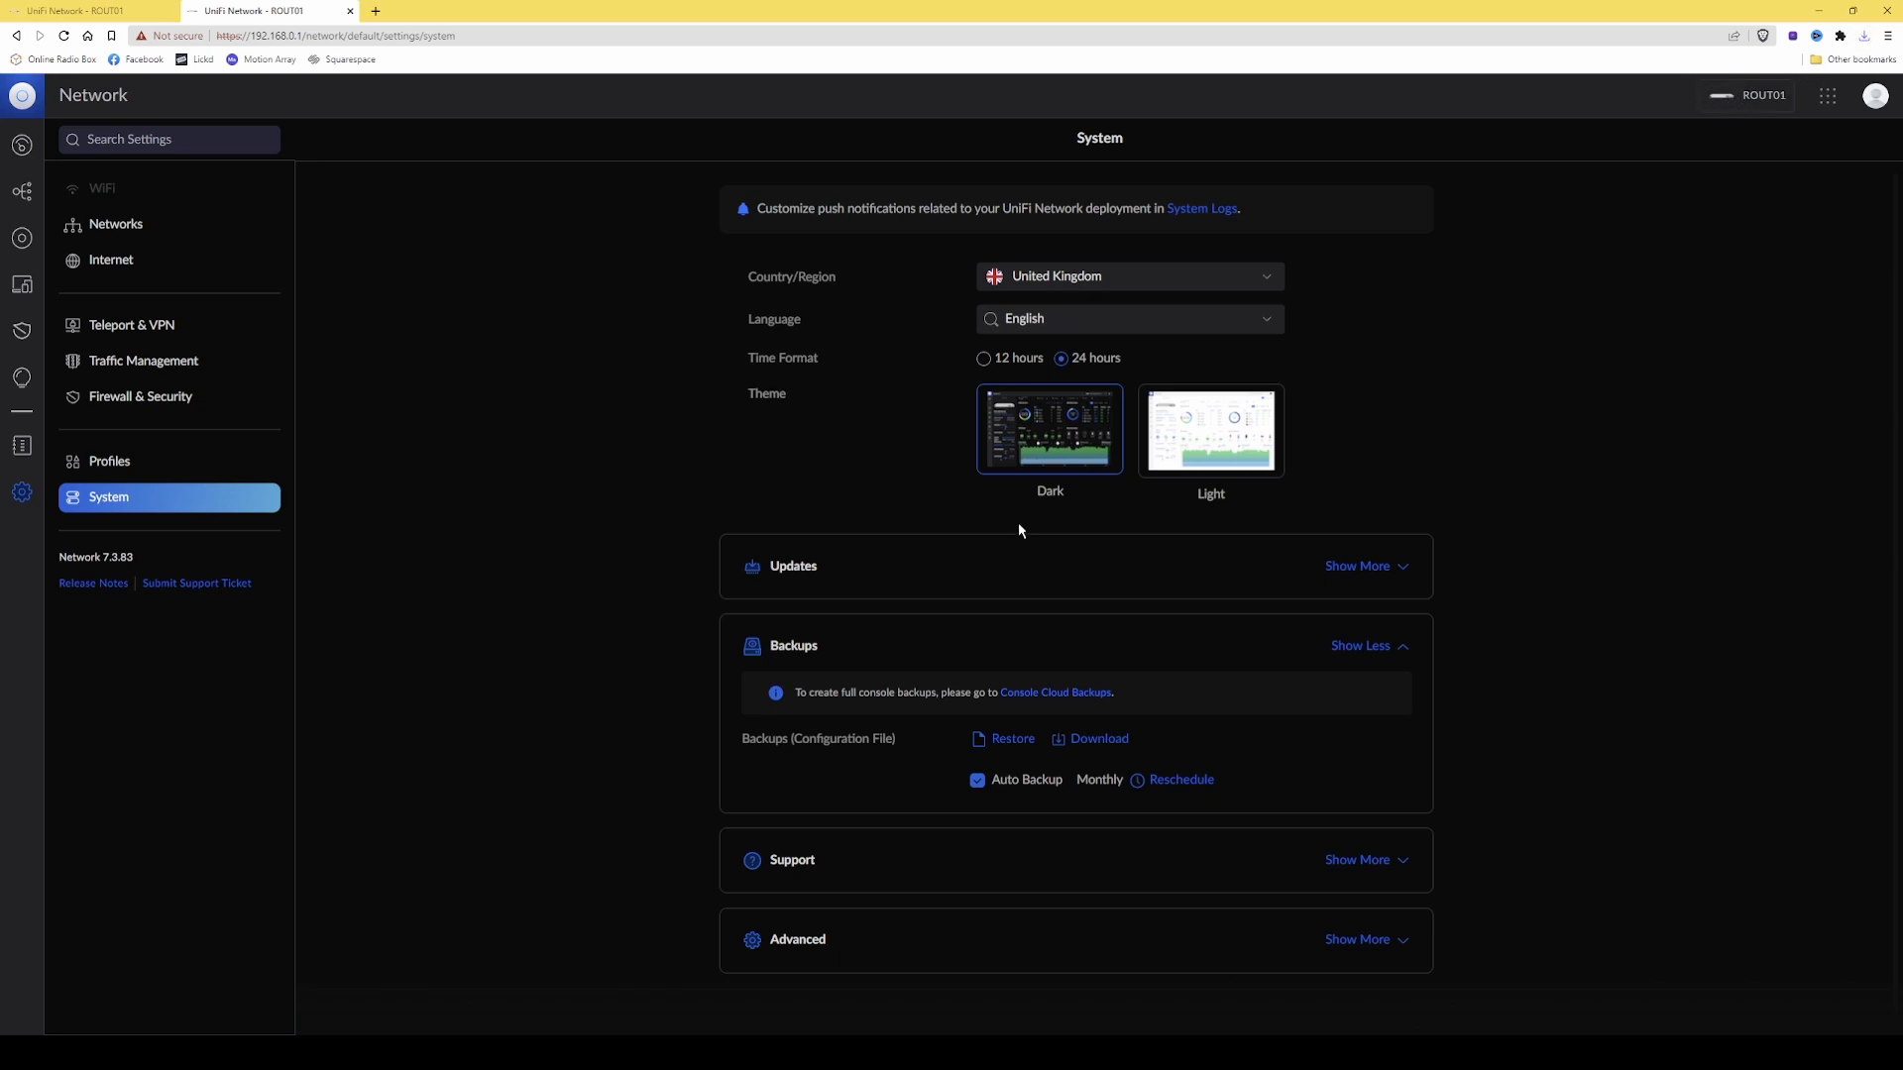
pyautogui.click(1365, 649)
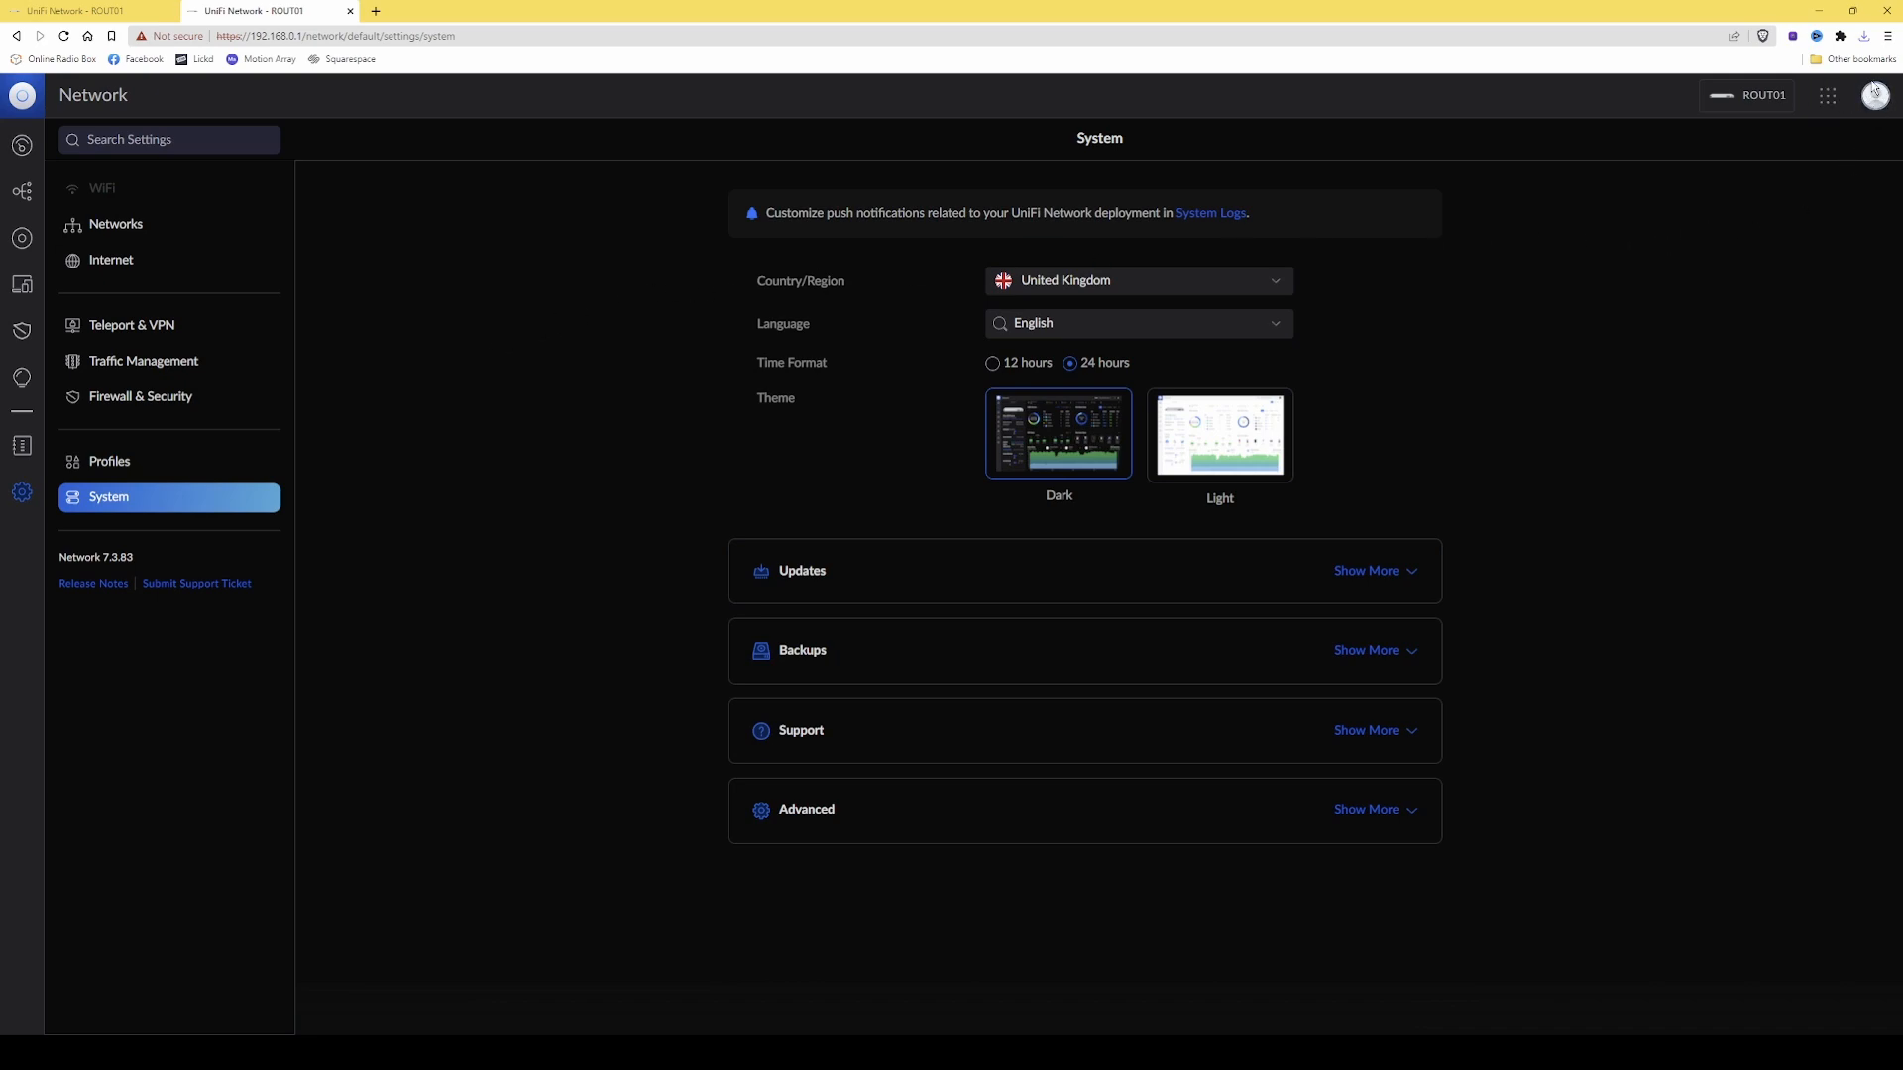
# - Sign out of the ROUT01 console and switch to the other open UniFi Network browser page
pyautogui.click(1875, 101)
pyautogui.click(1782, 260)
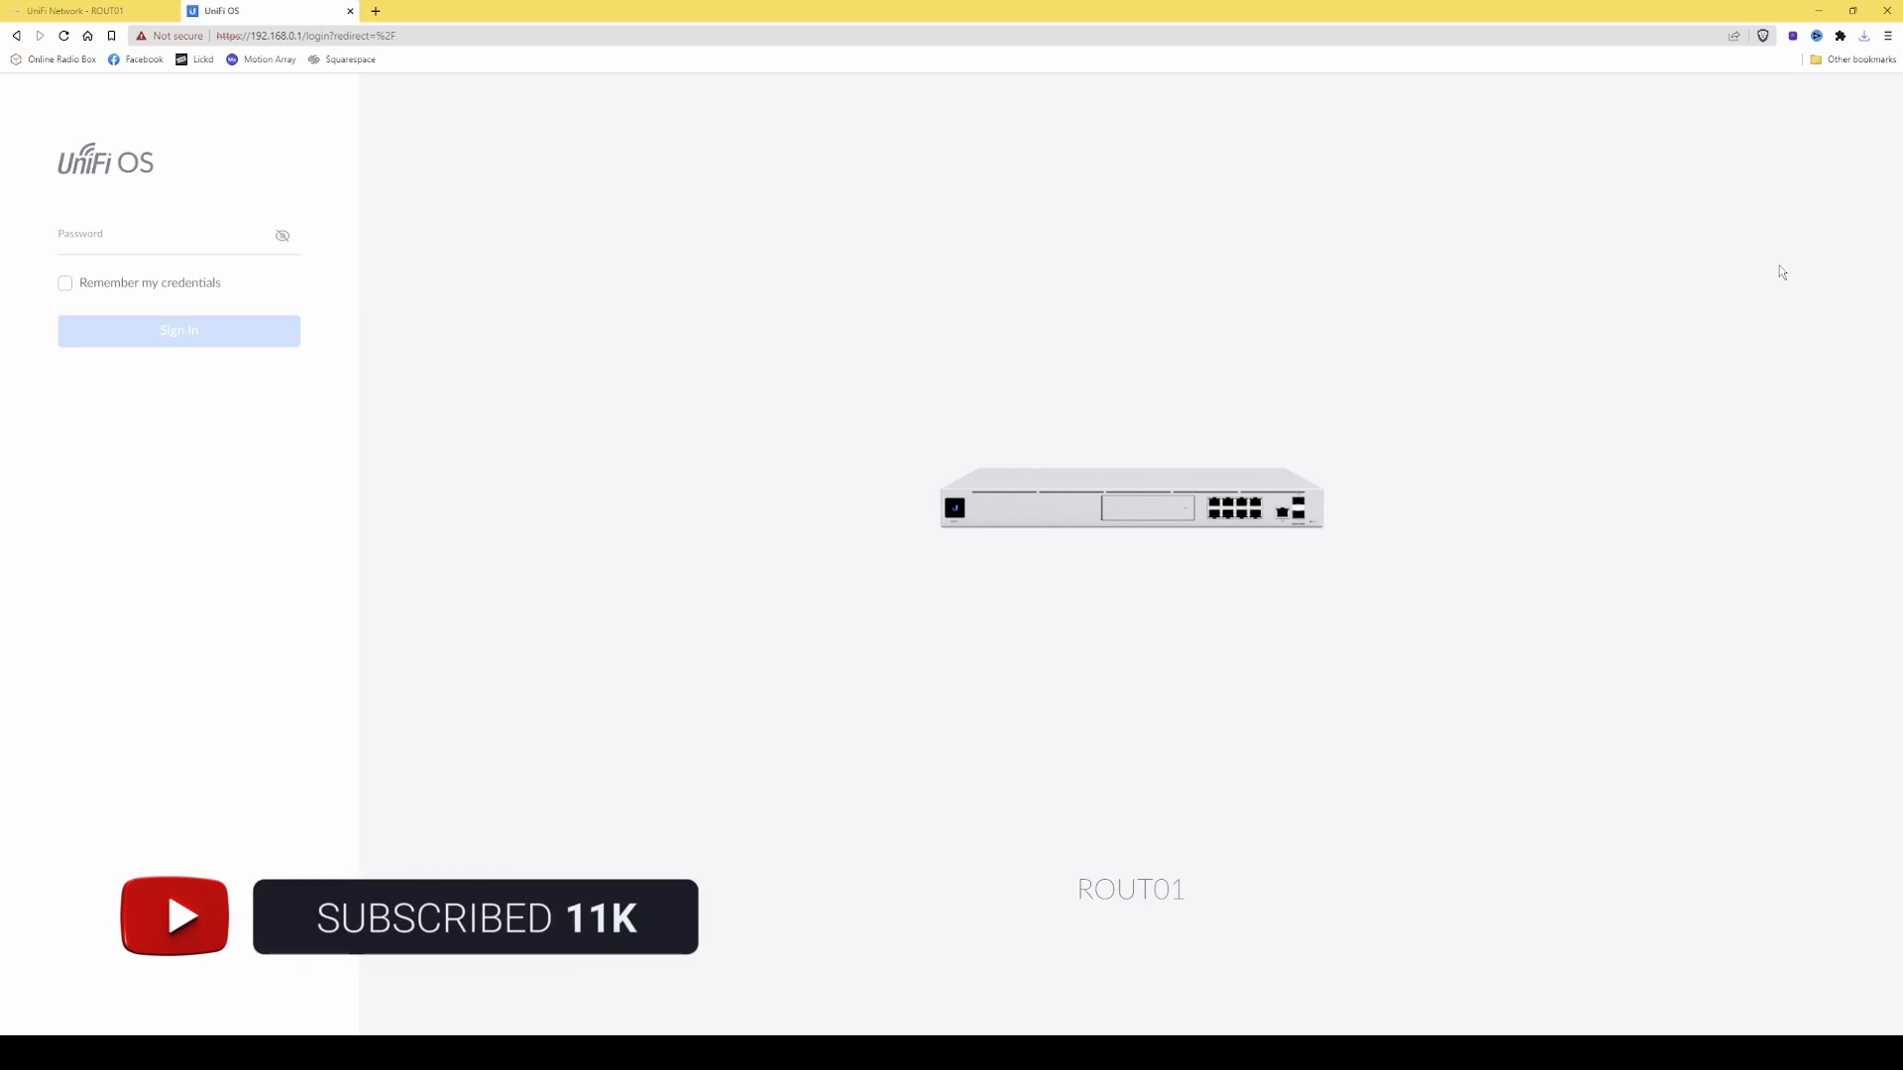
pyautogui.hotkey('ctrl', 'Tab')
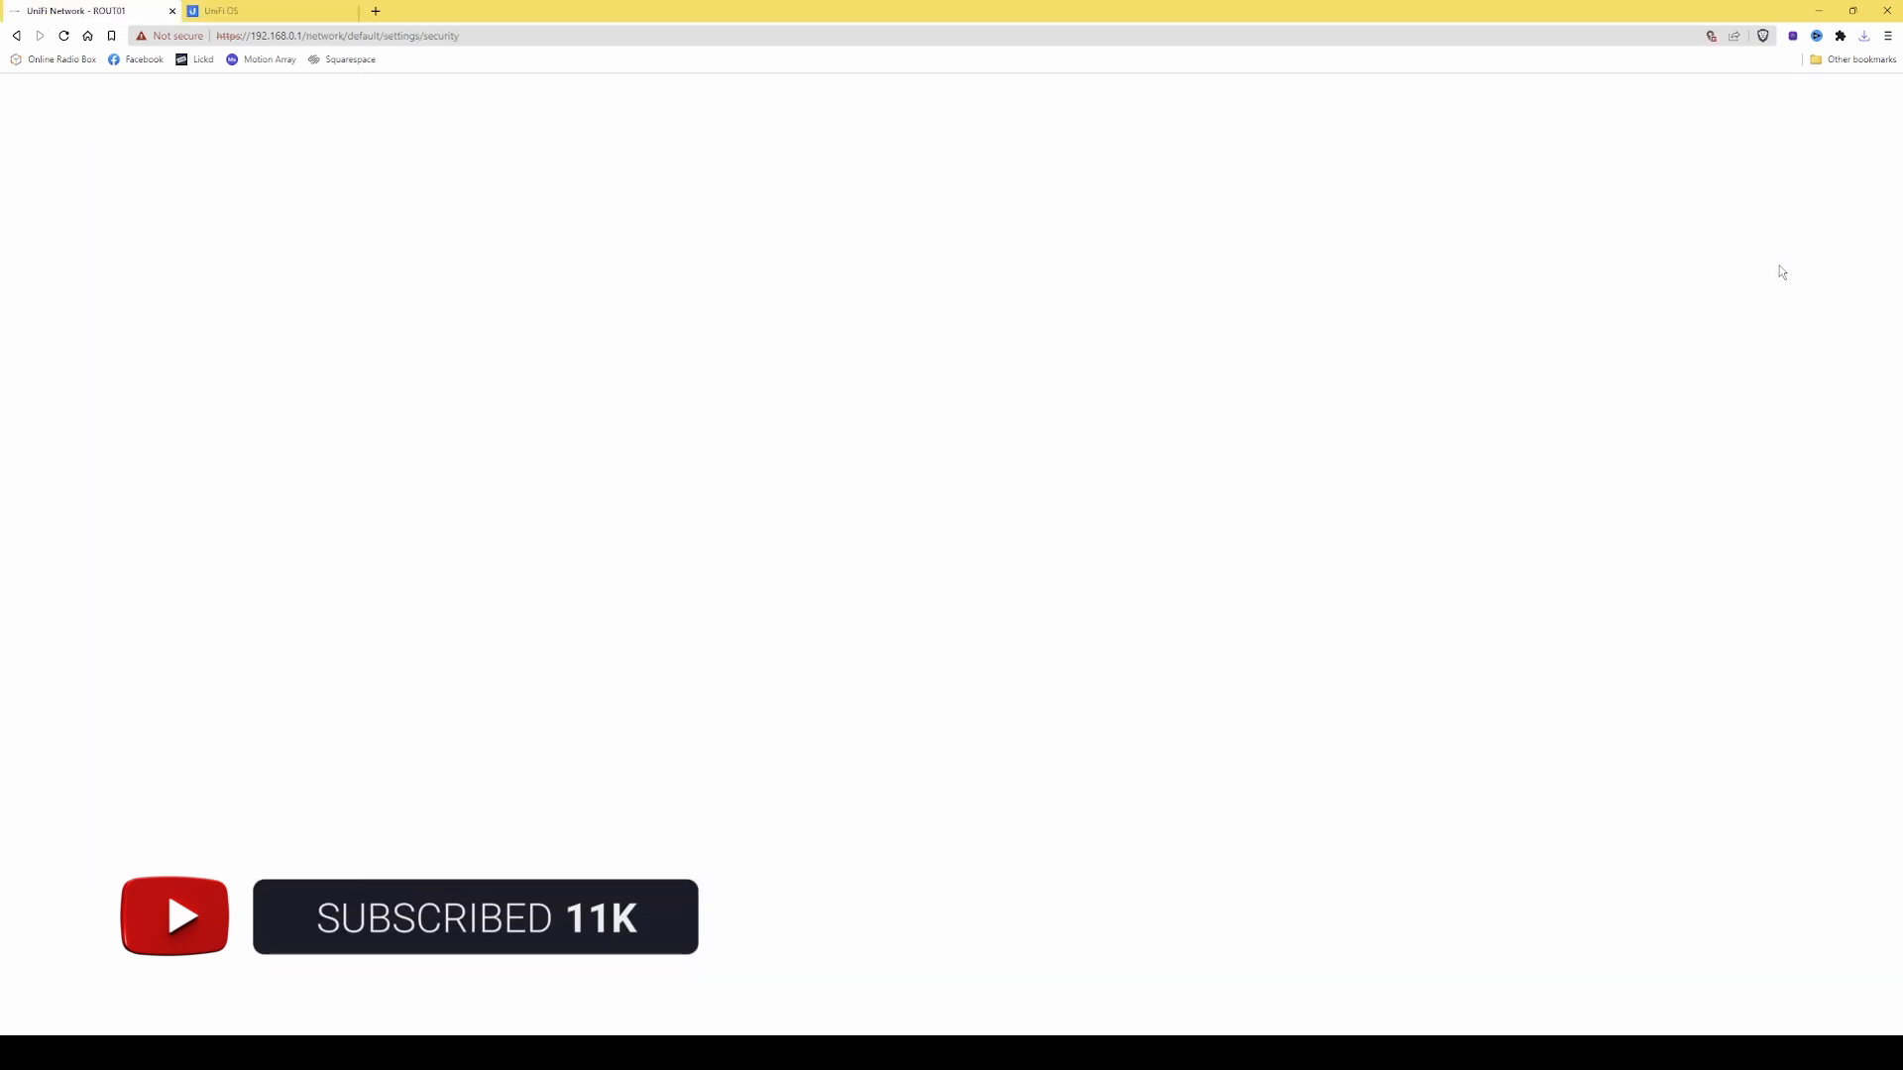